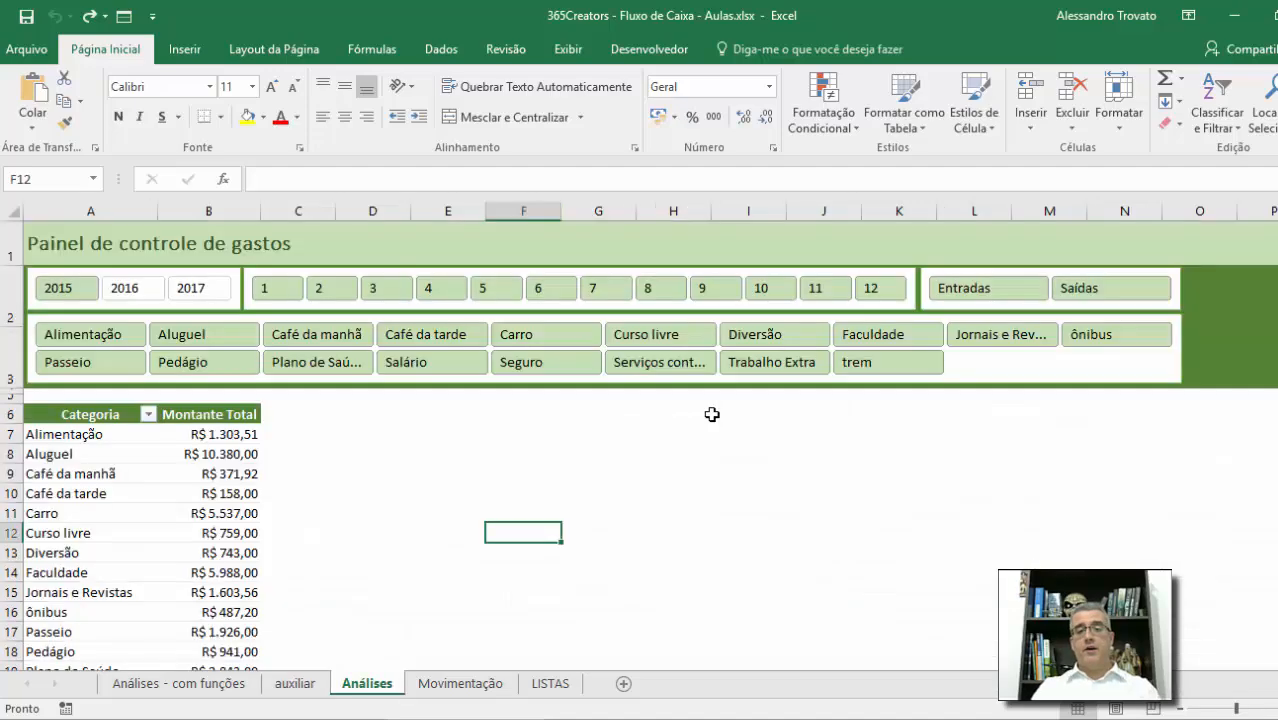
{"action": "key", "text": "ctrl+Page_Down"}
{"action": "key", "text": "ctrl+Page_Up"}
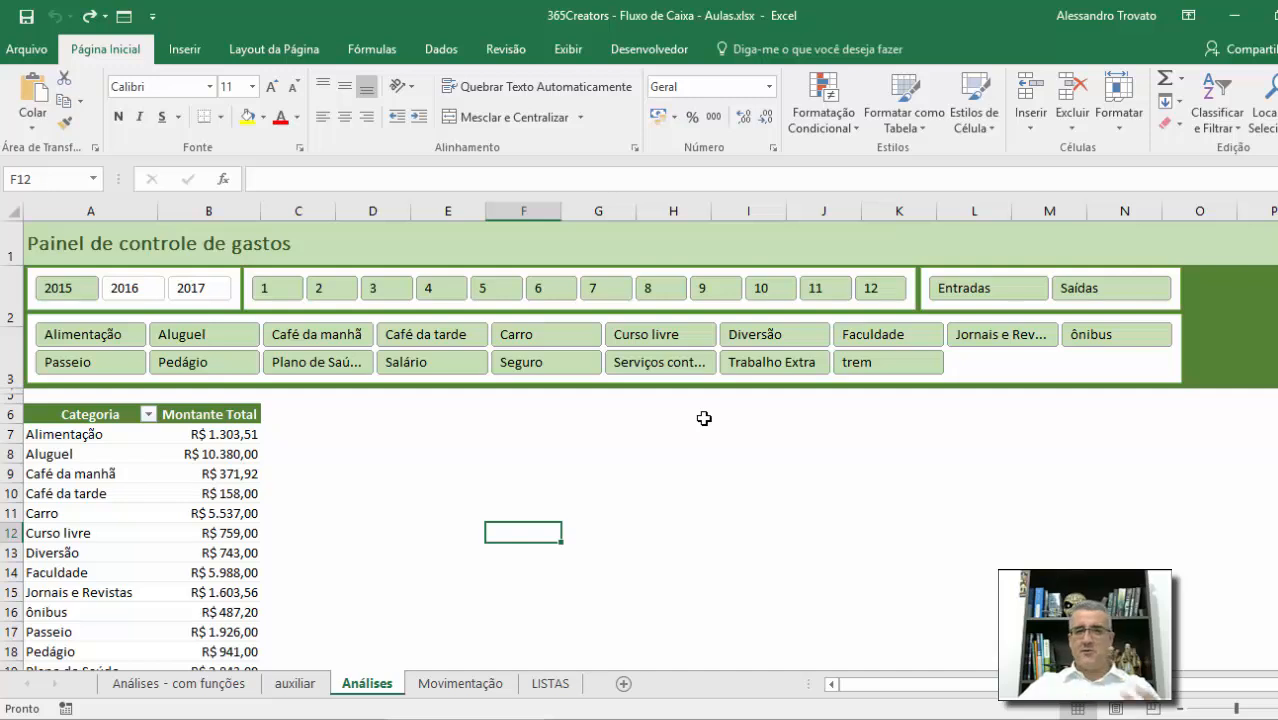
{"action": "left_click", "coordinate": [519, 476]}
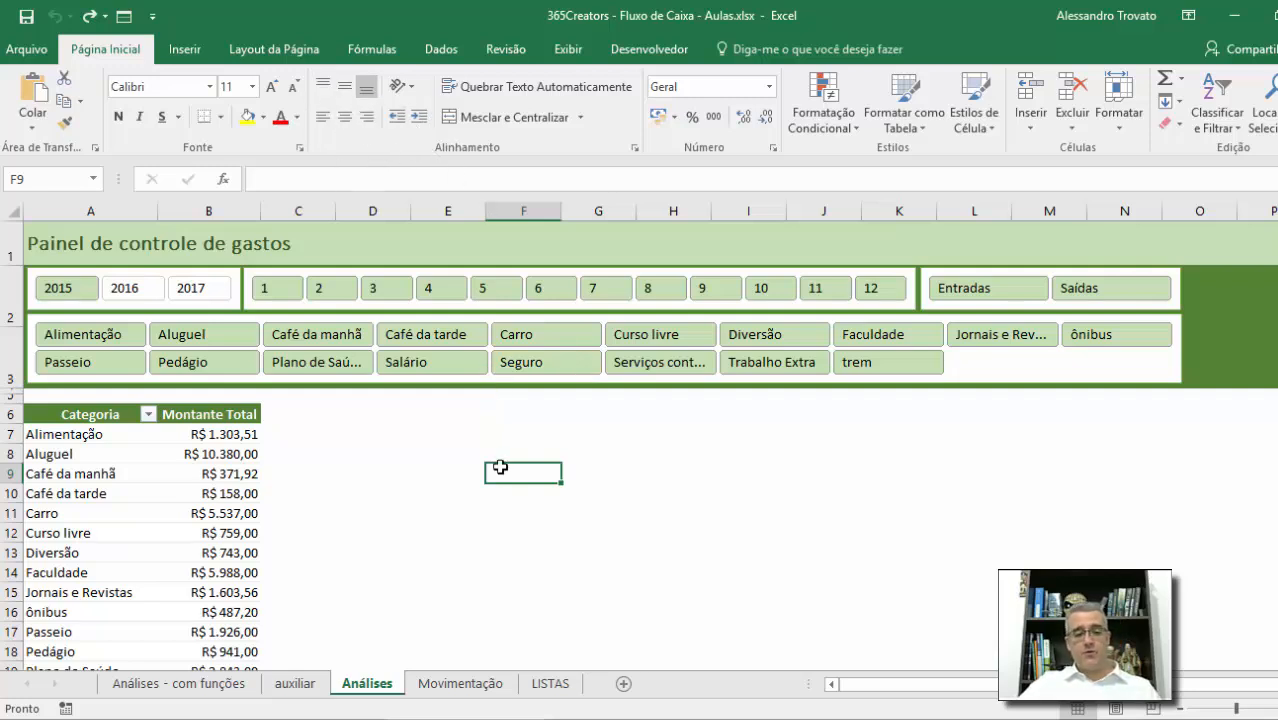
Collapse the ribbon and narrow column O on the Análises sheet.
{"action": "key", "text": "ctrl+F1"}
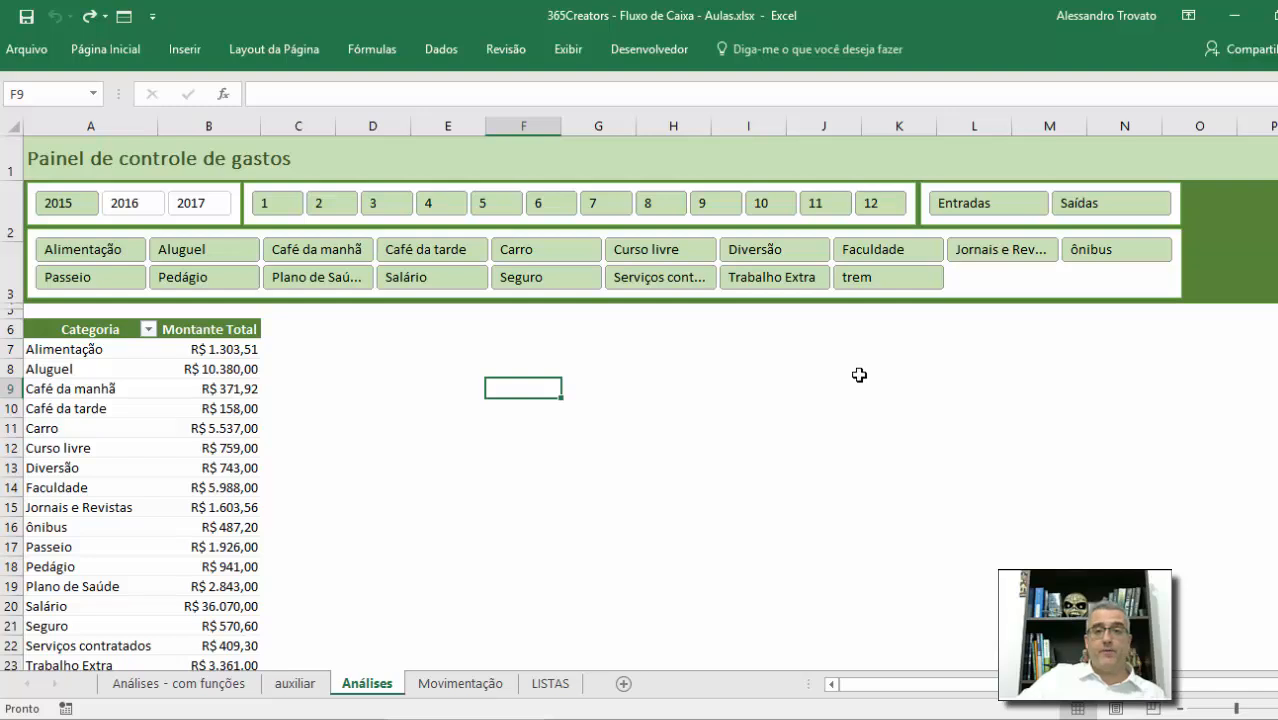
{"action": "left_click", "coordinate": [1210, 125]}
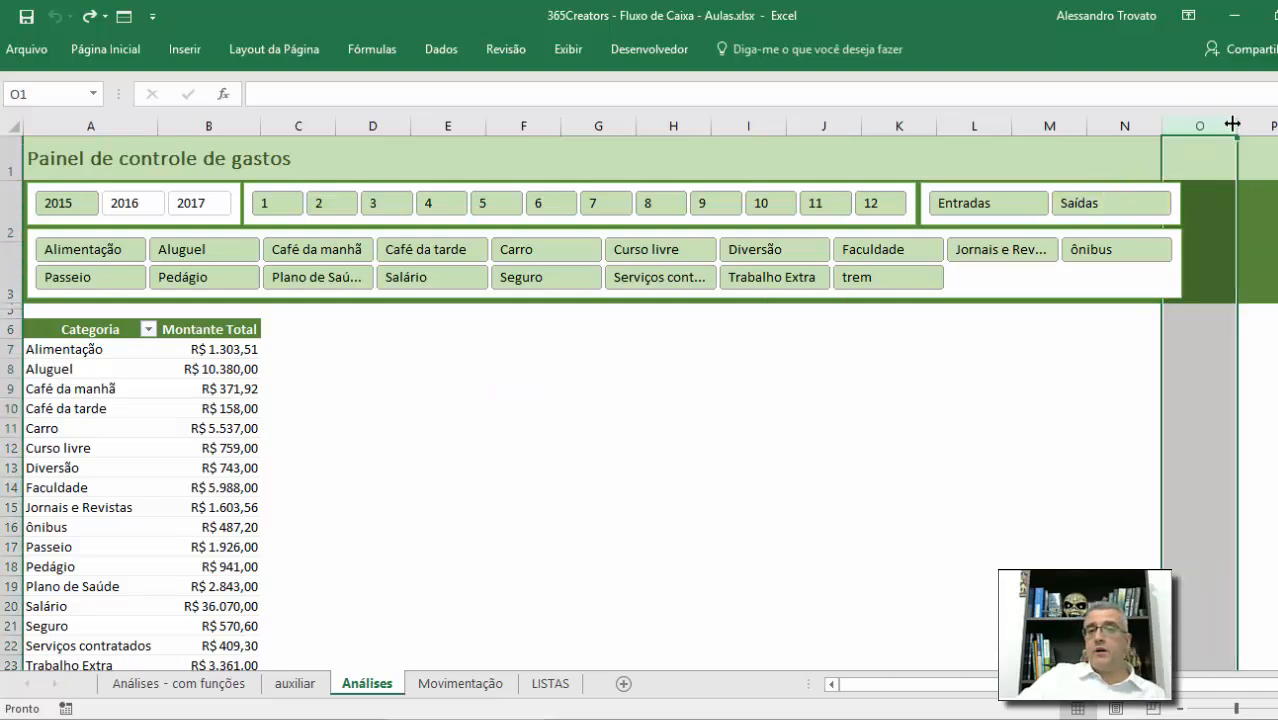
{"action": "left_click_drag", "start_coordinate": [1234, 125], "coordinate": [1188, 131]}
{"action": "left_click", "coordinate": [1174, 449]}
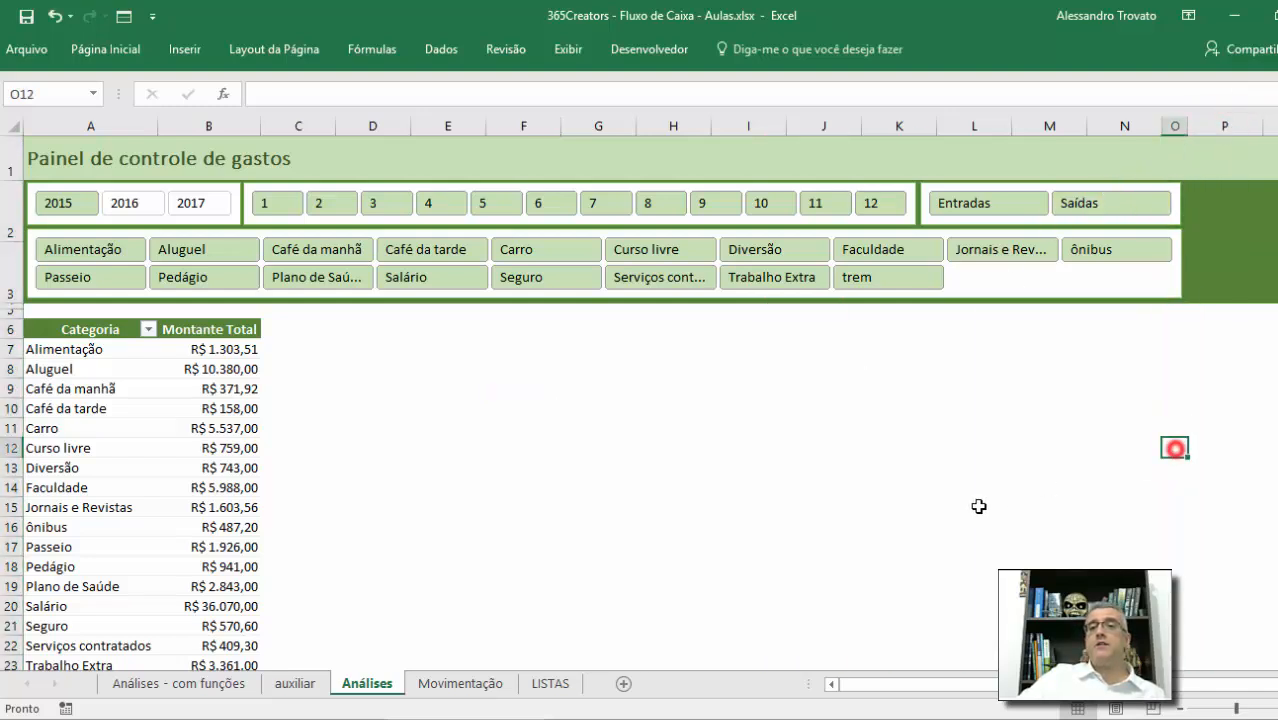
{"action": "left_click", "coordinate": [965, 509]}
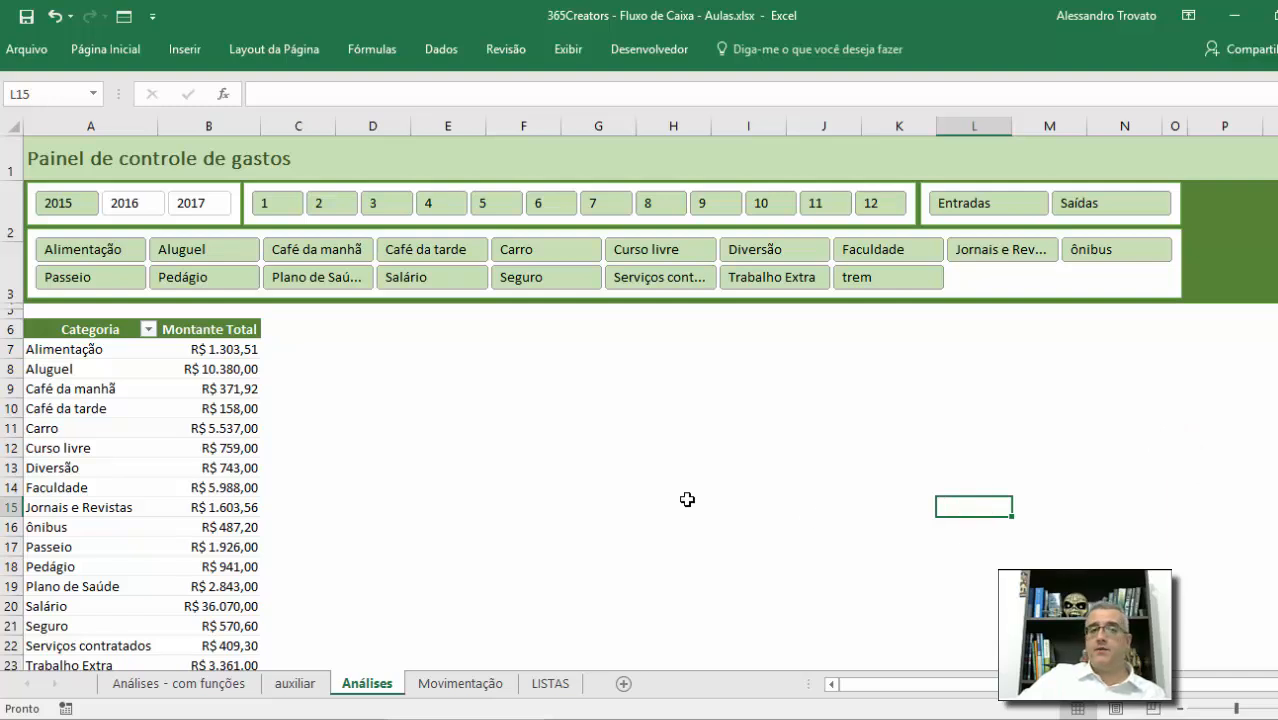
{"action": "left_click", "coordinate": [638, 510]}
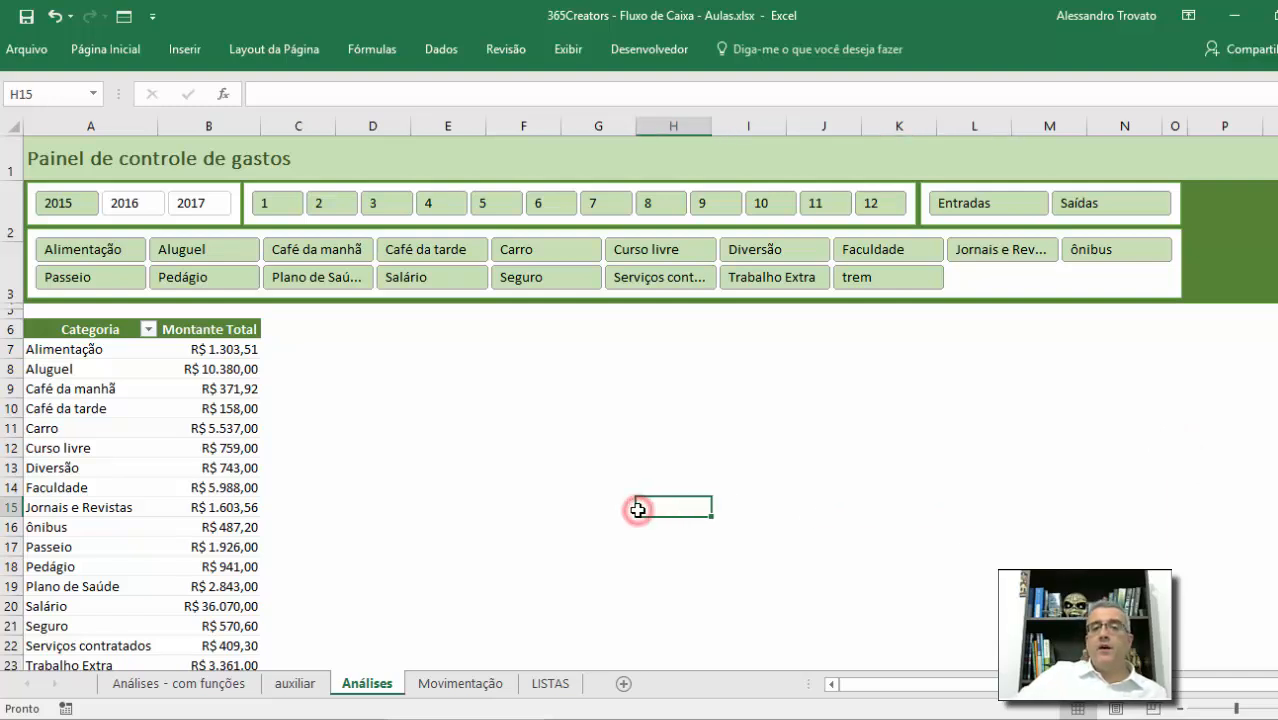
{"action": "left_click", "coordinate": [523, 431]}
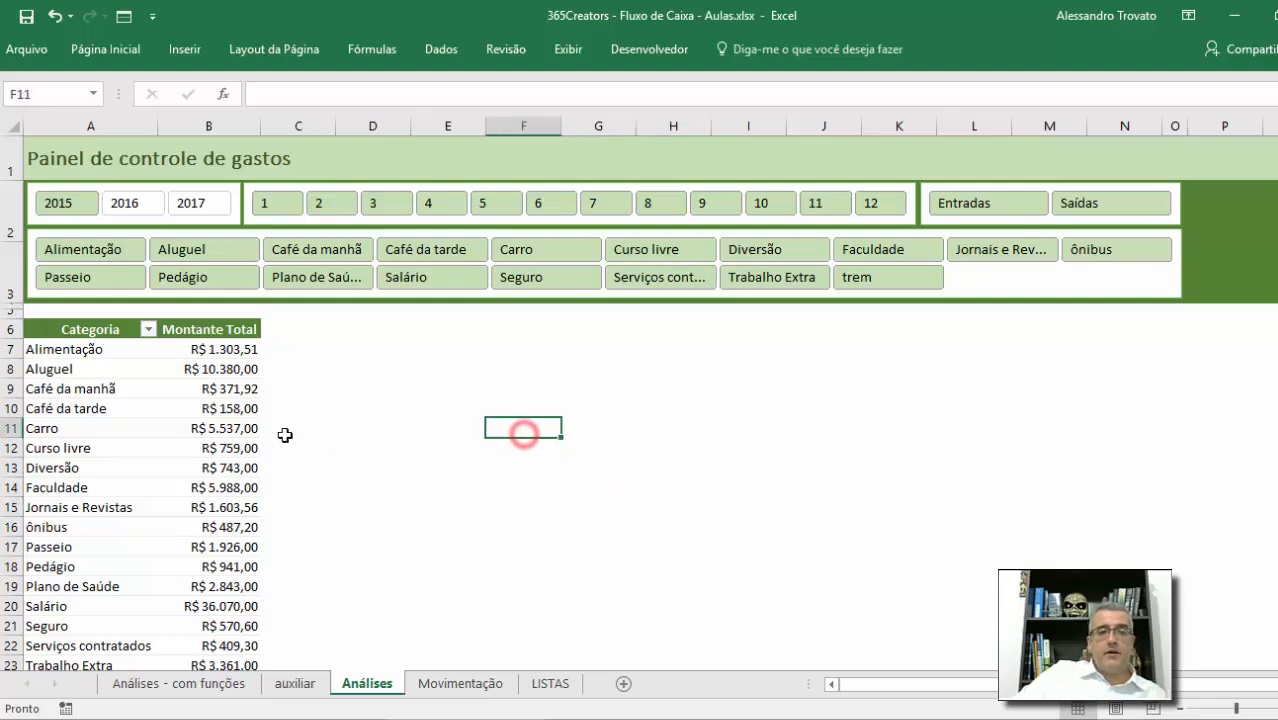
{"action": "left_click", "coordinate": [203, 431]}
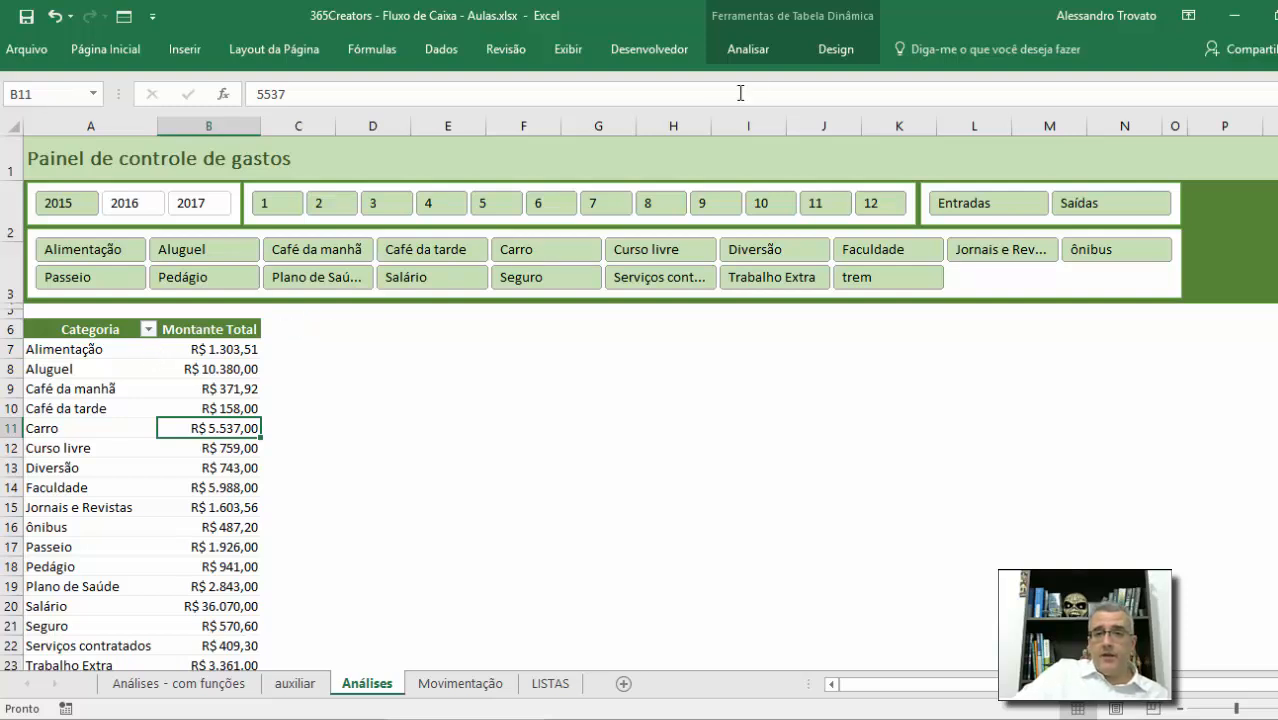
{"action": "left_click", "coordinate": [755, 57]}
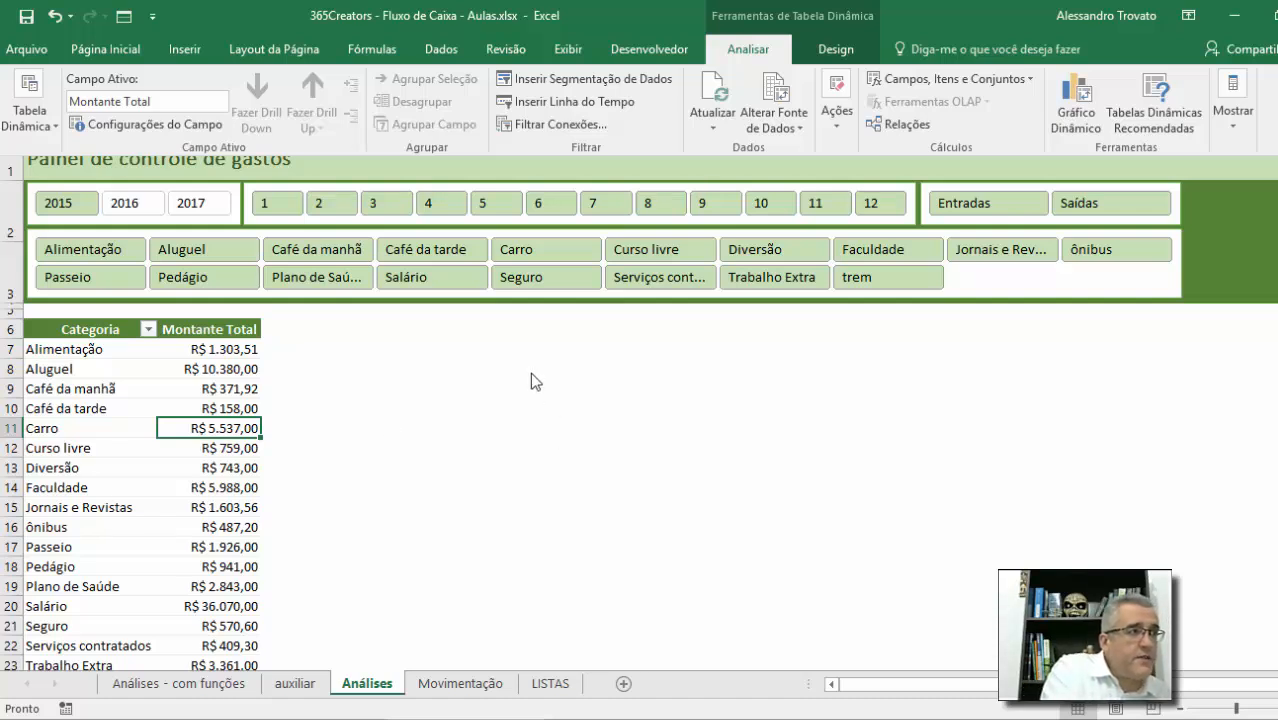
{"action": "left_click", "coordinate": [507, 400]}
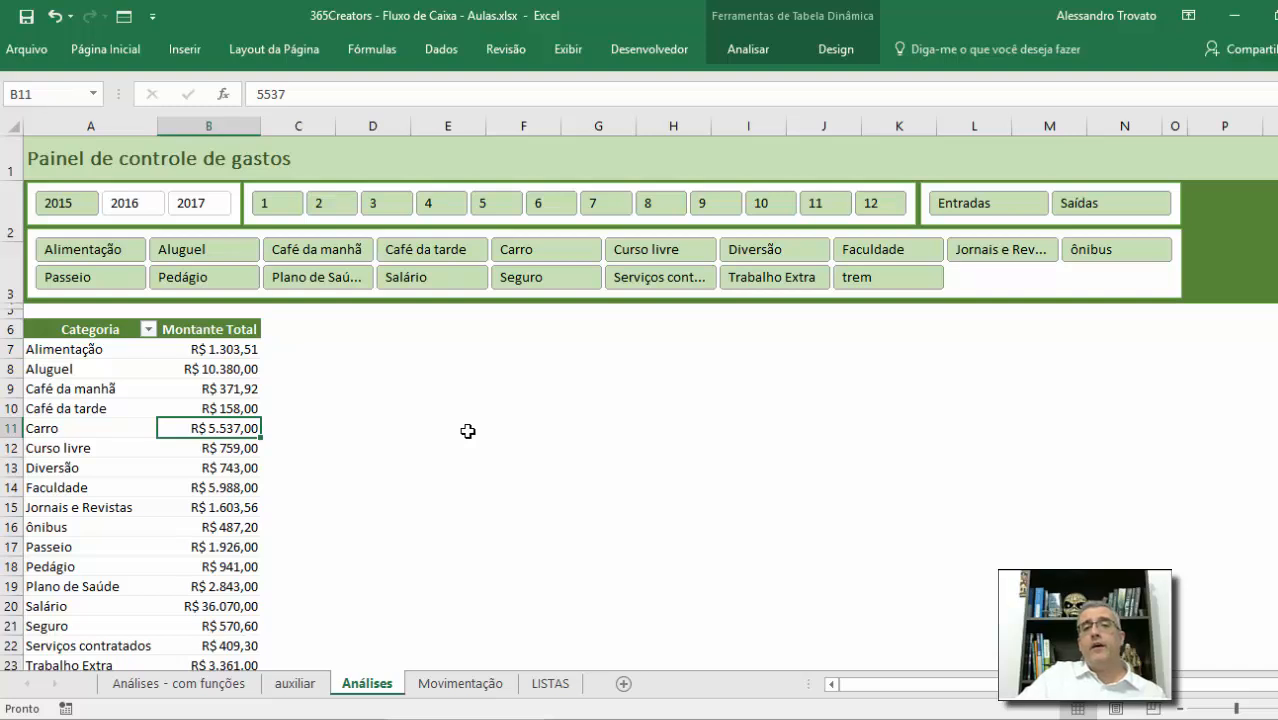
{"action": "left_click", "coordinate": [189, 404]}
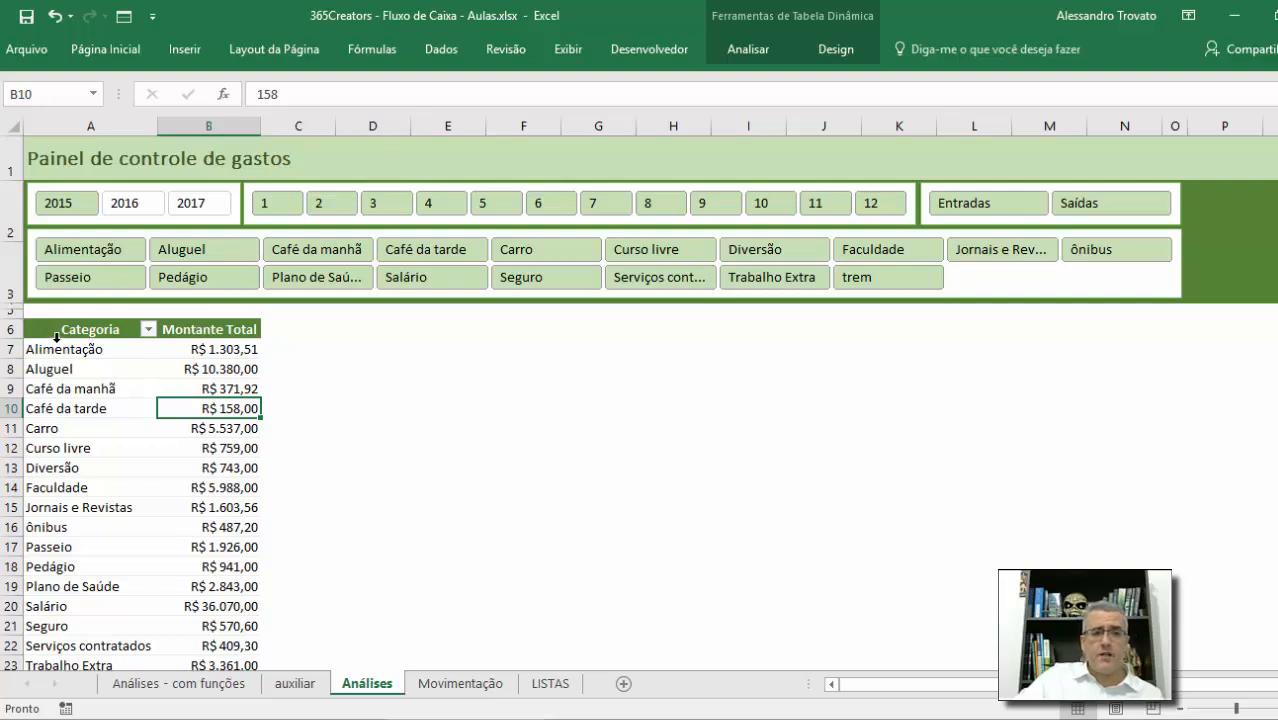
{"action": "left_click_drag", "start_coordinate": [56, 329], "coordinate": [219, 640]}
{"action": "key", "text": "ctrl+plus"}
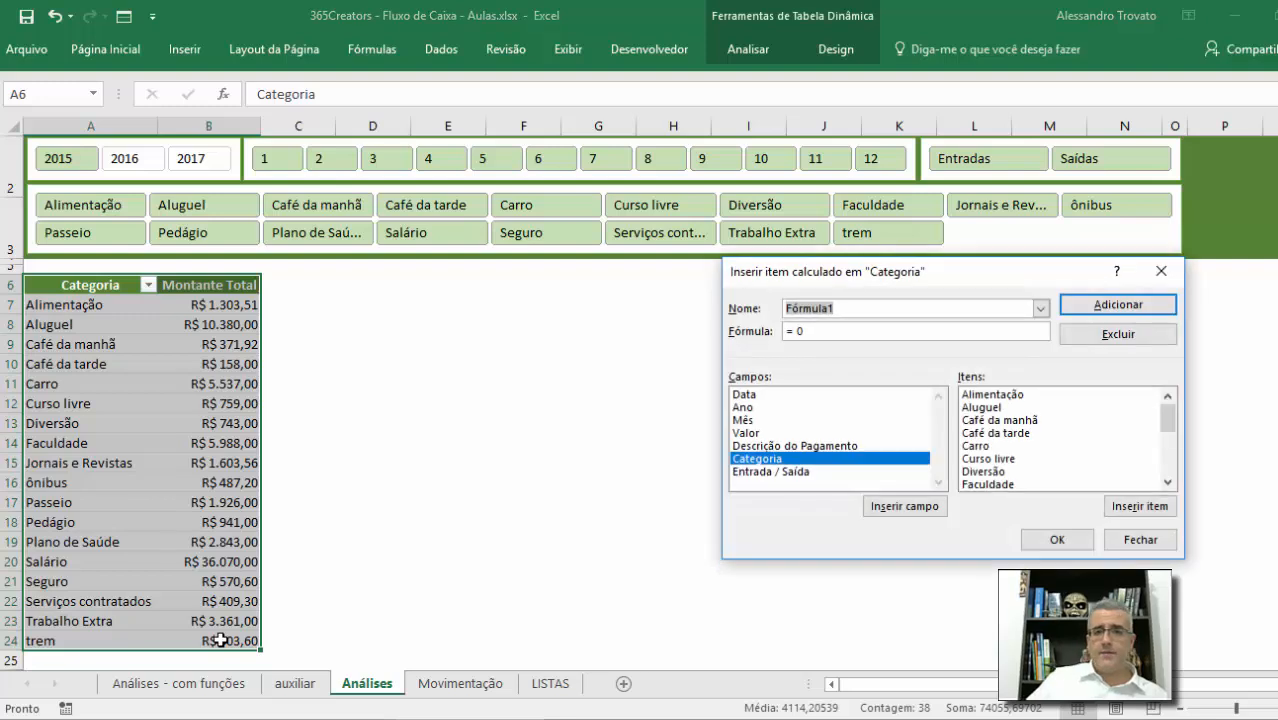
{"action": "key", "text": "Escape"}
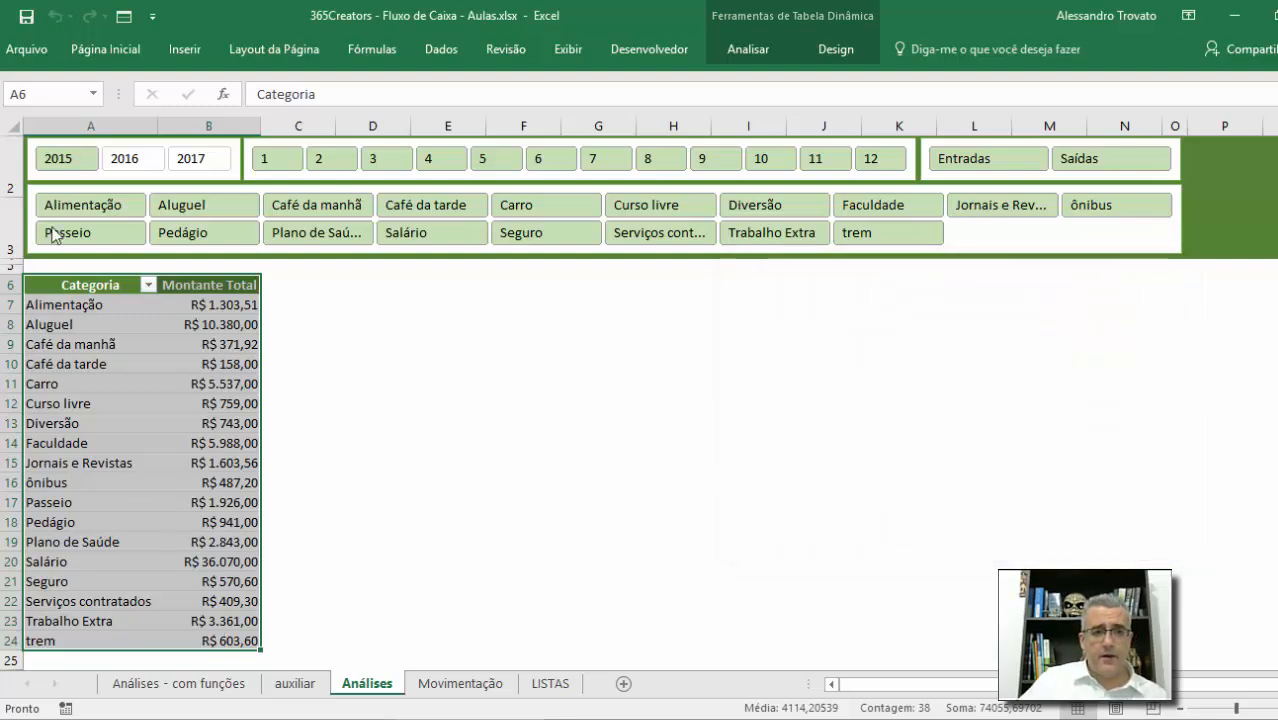
Insert cells at A5:A25 to shift the pivot table one column over, and narrow column A to a slim margin.
{"action": "left_click", "coordinate": [74, 266]}
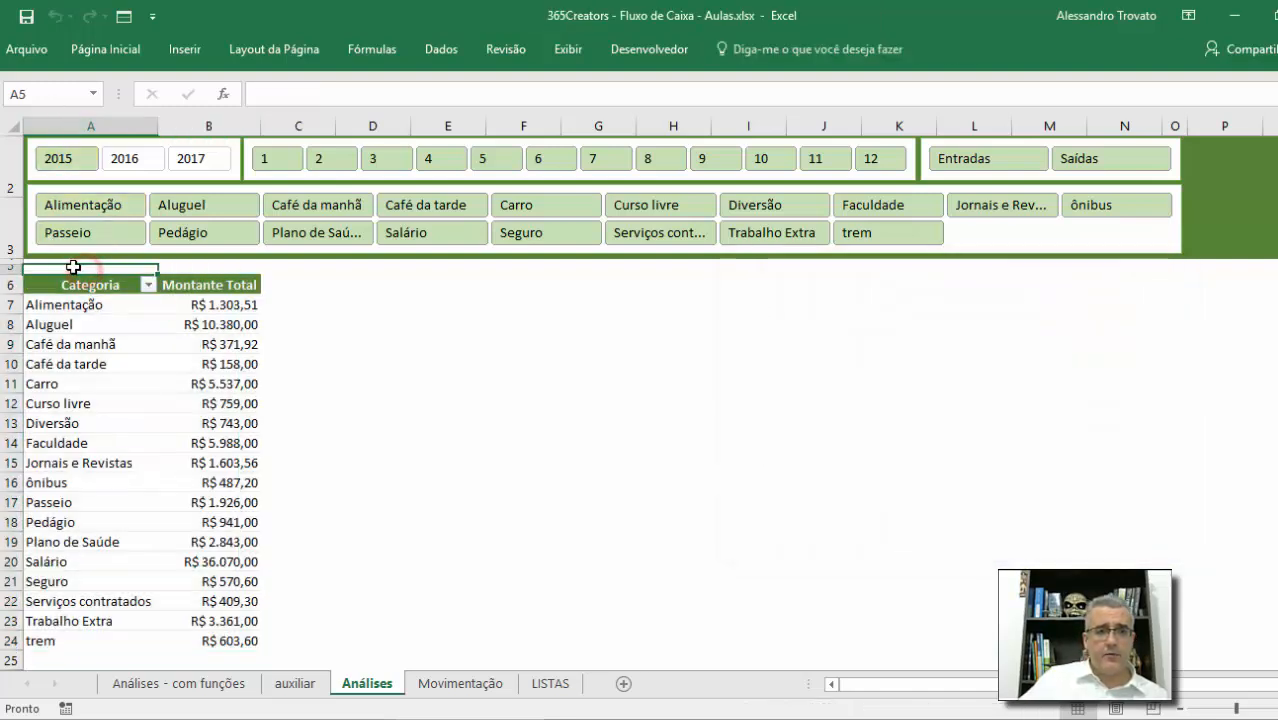
{"action": "left_click_drag", "start_coordinate": [72, 293], "coordinate": [44, 655]}
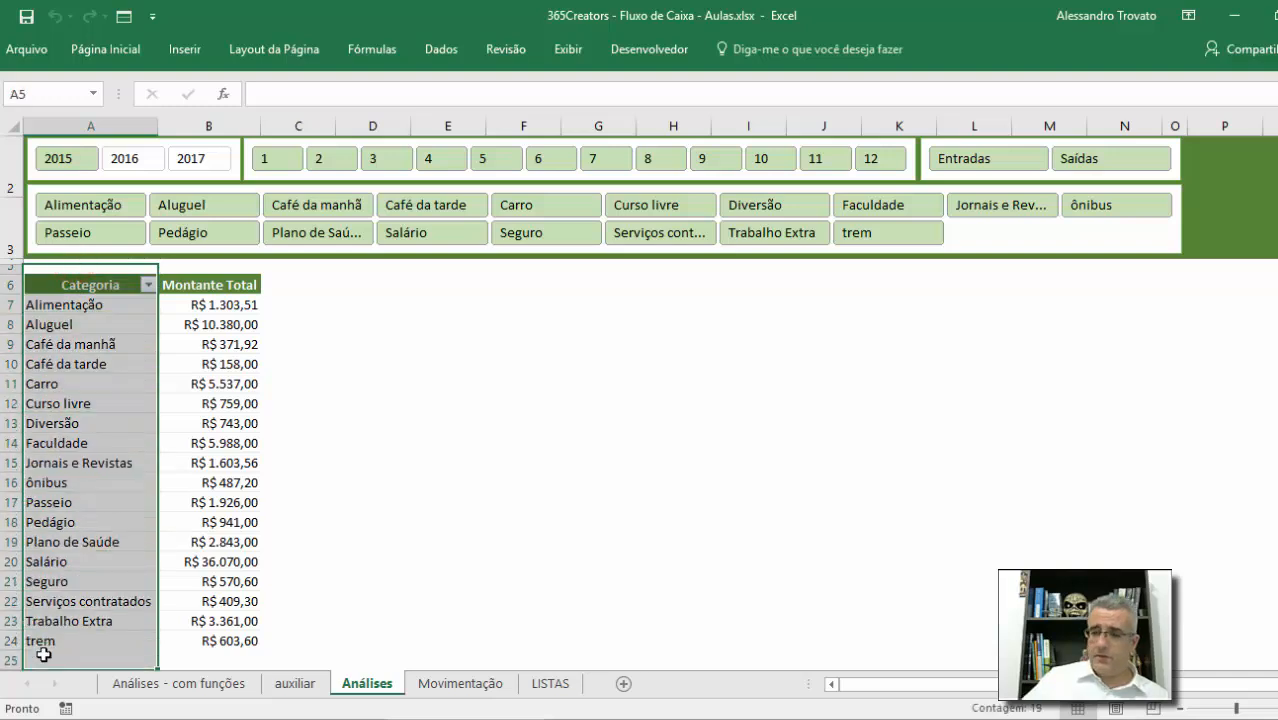
{"action": "key", "text": "ctrl+plus"}
{"action": "key", "text": "Return"}
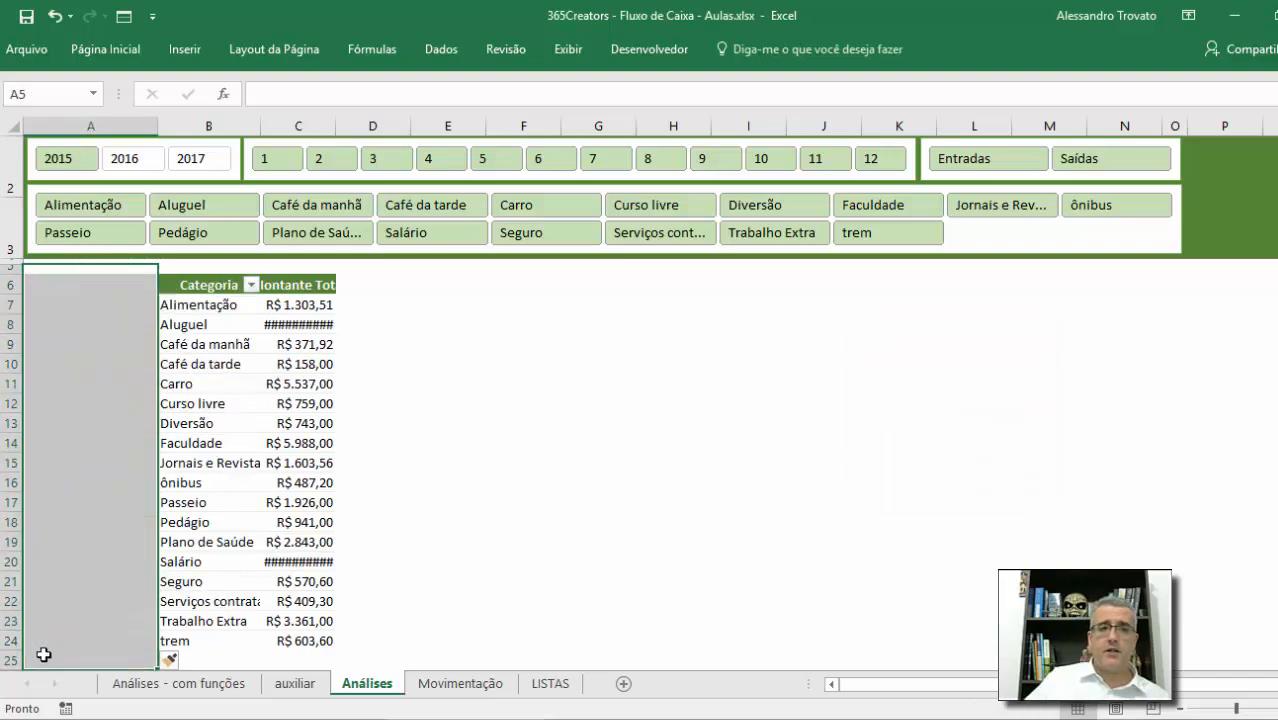
{"action": "left_click", "coordinate": [97, 441]}
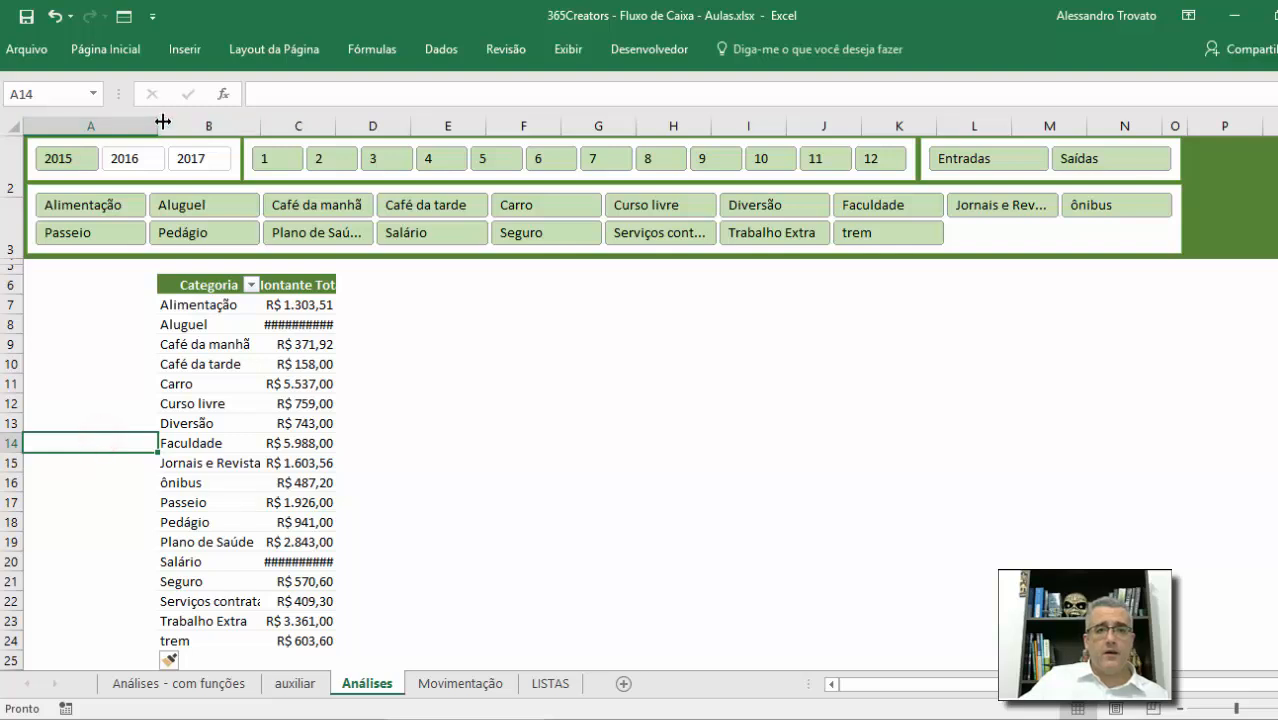
{"action": "left_click_drag", "start_coordinate": [158, 122], "coordinate": [38, 121]}
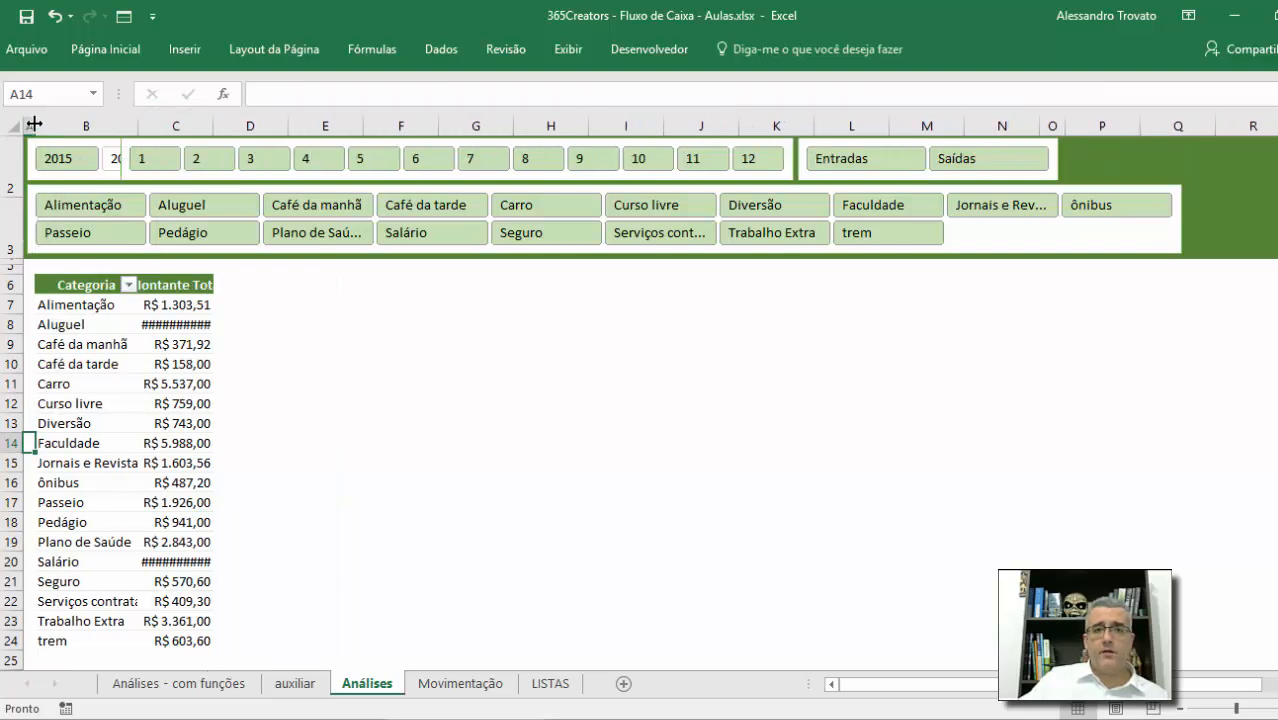
Move the month and Entradas/Saídas slicers together to the right until they sit just beside the fully uncovered year slicer.
{"action": "left_click", "coordinate": [801, 139]}
{"action": "left_click", "coordinate": [788, 145], "text": "ctrl"}
{"action": "key", "text": "Right"}
{"action": "key", "text": "Right"}
{"action": "key", "text": "Right"}
{"action": "key", "text": "Right"}
{"action": "key", "text": "Right"}
{"action": "key", "text": "Right"}
{"action": "key", "text": "Right"}
{"action": "key", "text": "Right"}
{"action": "key", "text": "Right"}
{"action": "key", "text": "Right"}
{"action": "key", "text": "Right"}
{"action": "key", "text": "Right"}
{"action": "key", "text": "Right"}
{"action": "key", "text": "Right"}
{"action": "key", "text": "Right"}
{"action": "key", "text": "Right"}
{"action": "key", "text": "Right"}
{"action": "key", "text": "Right"}
{"action": "key", "text": "Right"}
{"action": "key", "text": "Right"}
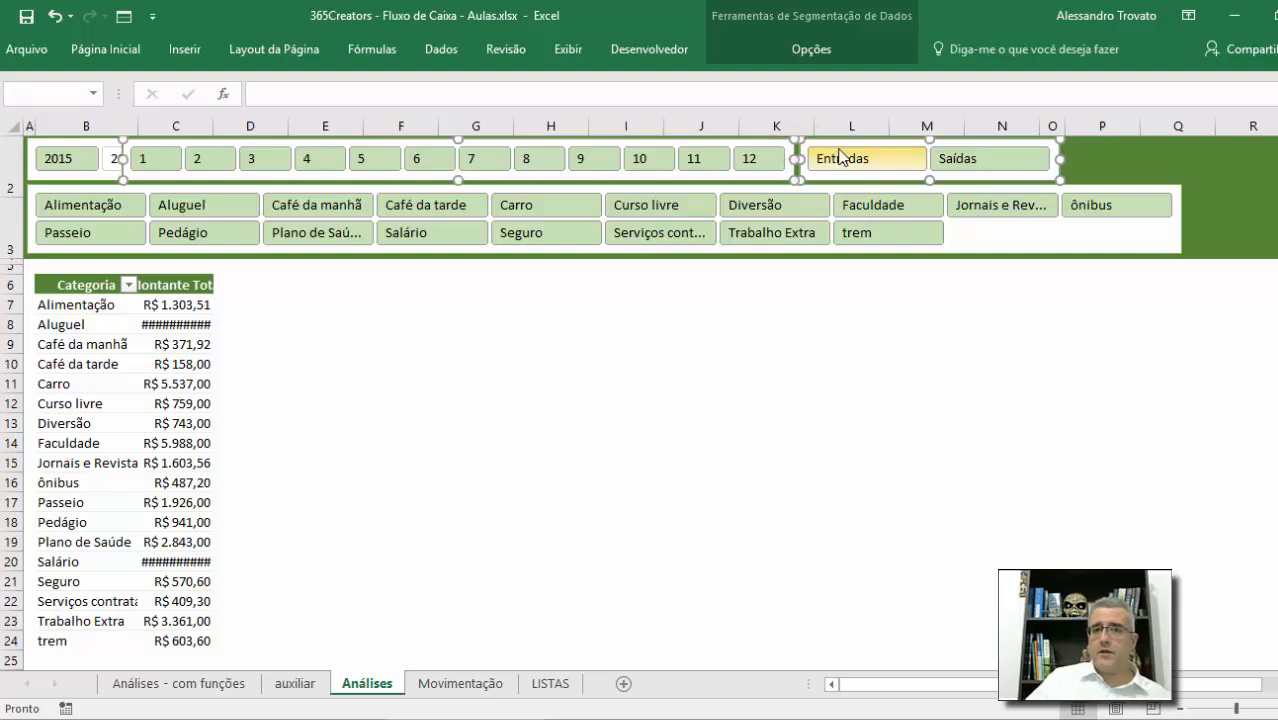
{"action": "key", "text": "Right"}
{"action": "key", "text": "Right"}
{"action": "key", "text": "Right"}
{"action": "key", "text": "Right"}
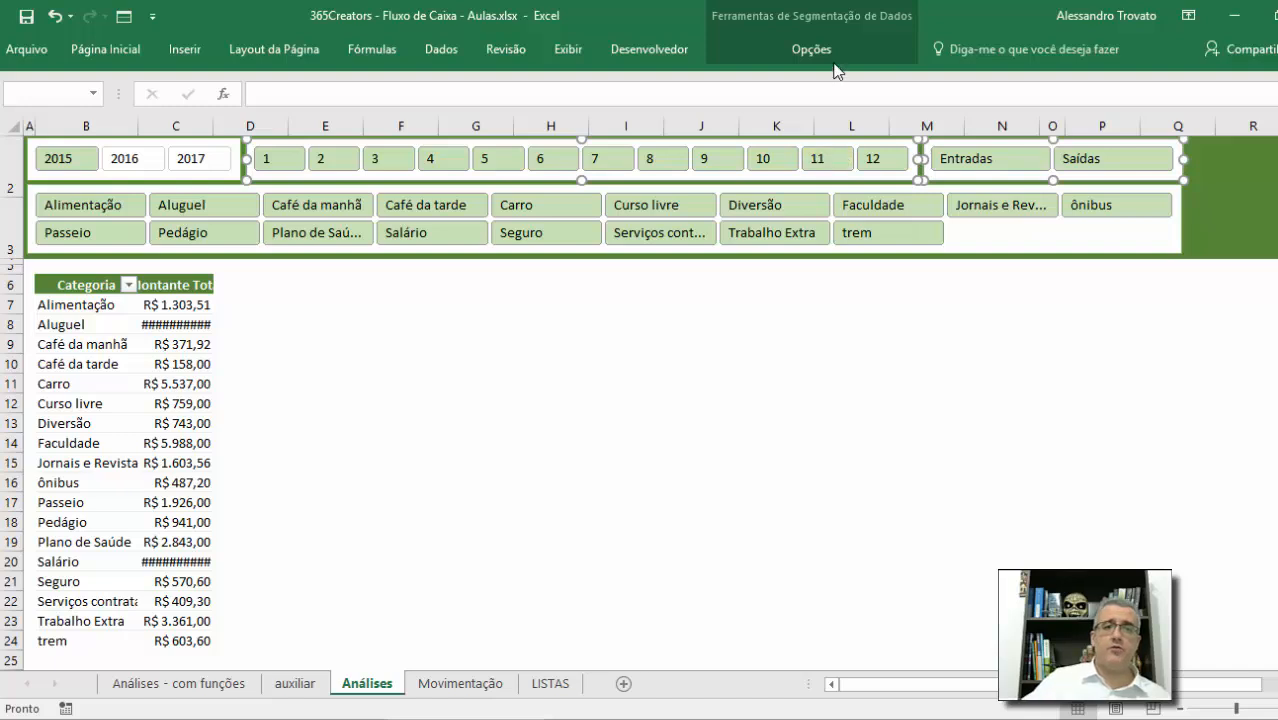
{"action": "left_click", "coordinate": [586, 420]}
{"action": "scroll", "coordinate": [586, 420], "scroll_direction": "up", "scroll_amount": 1}
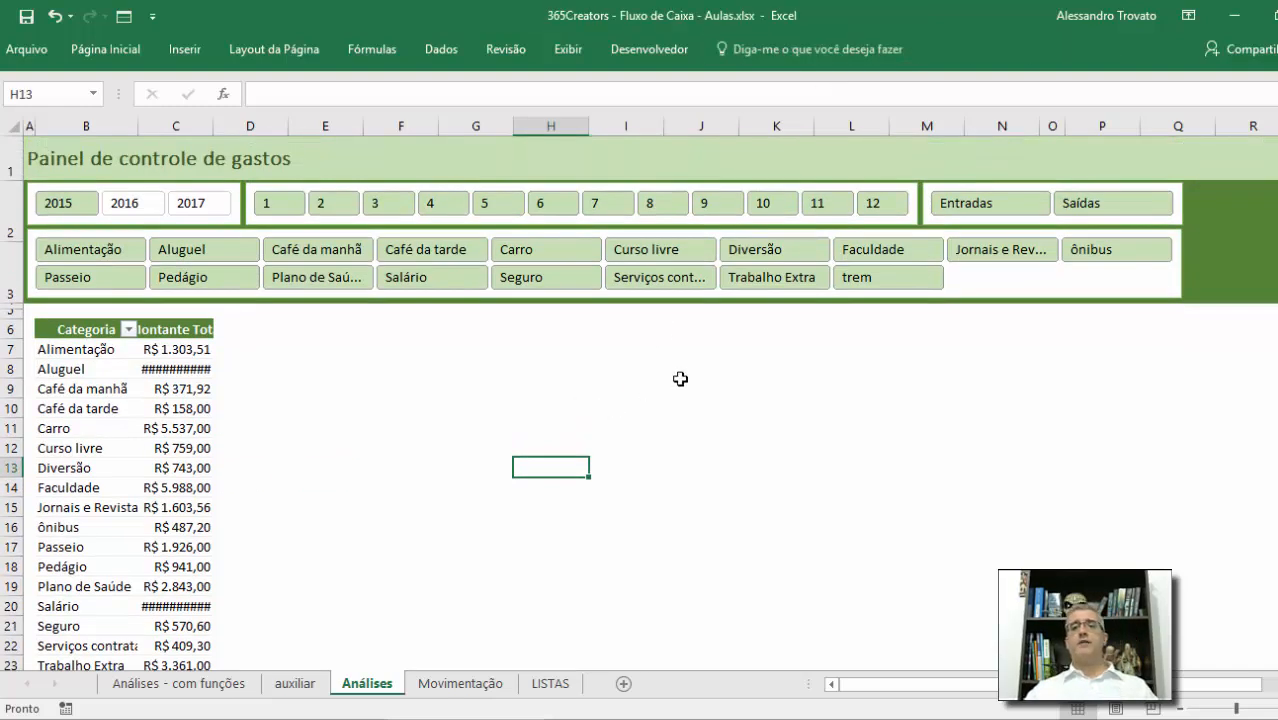
Auto-fit column C to the width of the Montante Total values.
{"action": "left_click", "coordinate": [793, 504]}
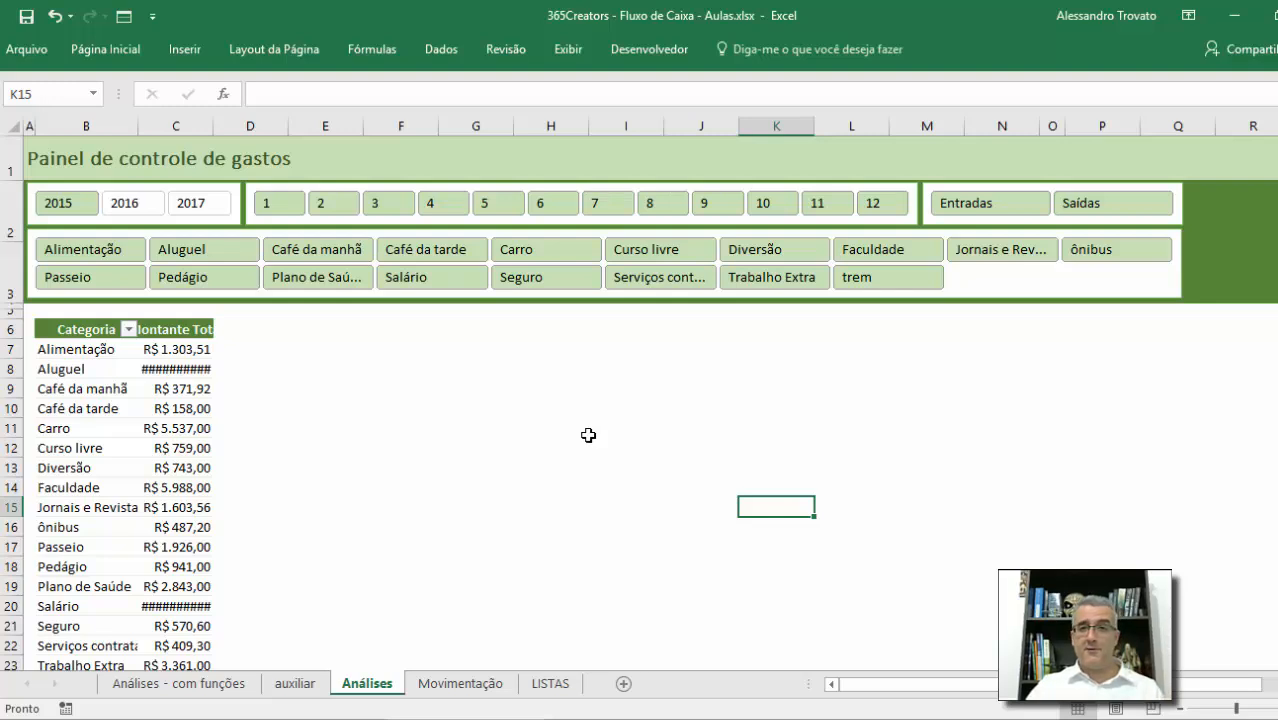
{"action": "left_click", "coordinate": [550, 447]}
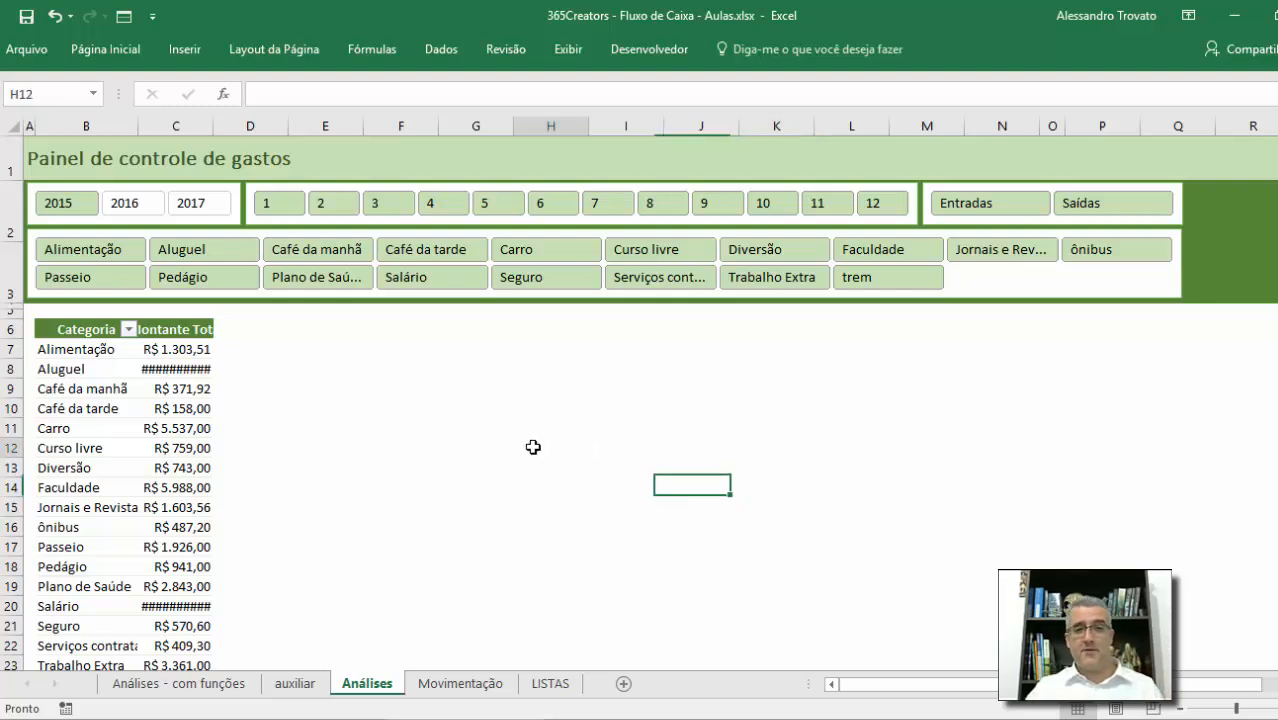
{"action": "double_click", "coordinate": [207, 125]}
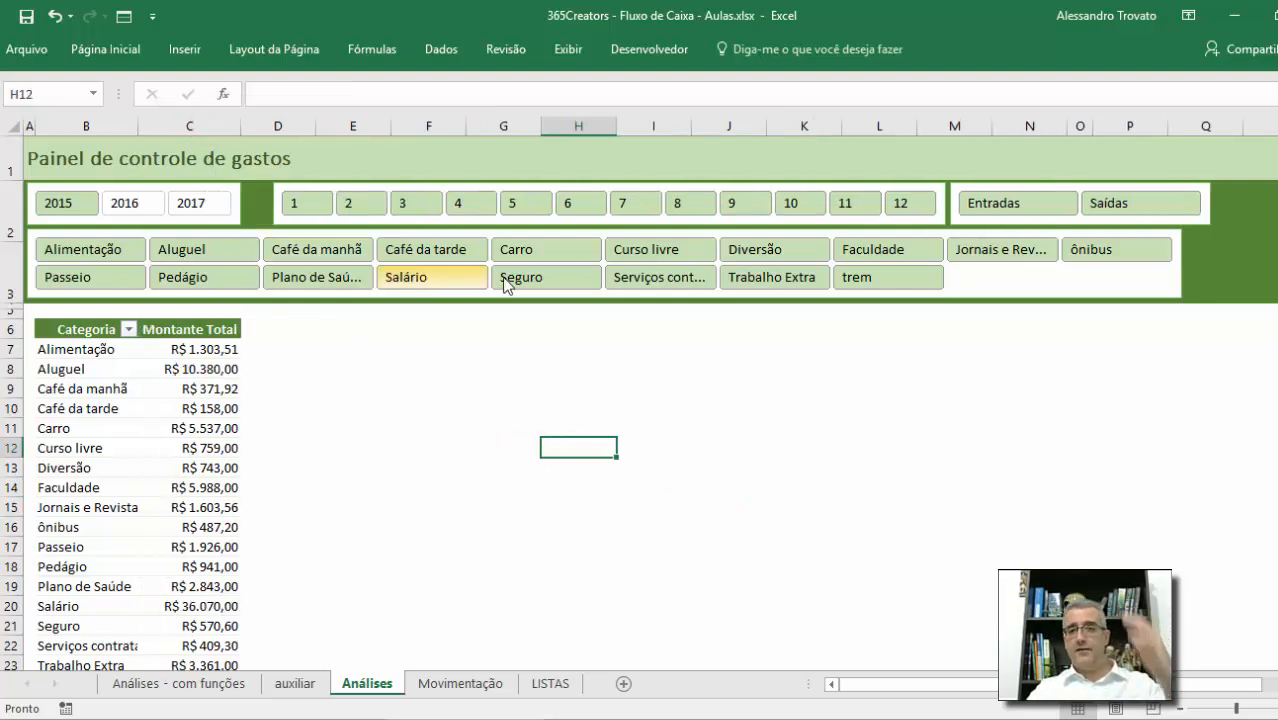
Move the month and Entradas/Saídas slicers together back to the left to close the gap beside the year slicer.
{"action": "left_click", "coordinate": [278, 190]}
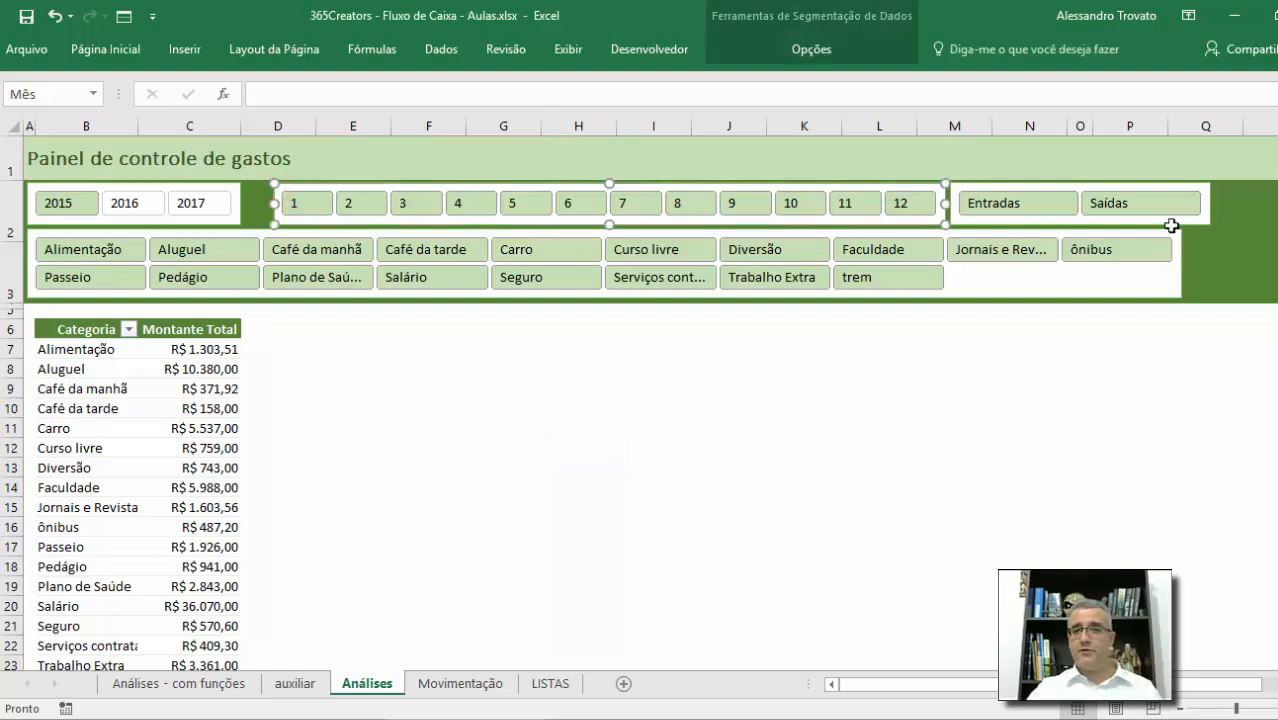
{"action": "left_click", "coordinate": [1114, 192], "text": "ctrl"}
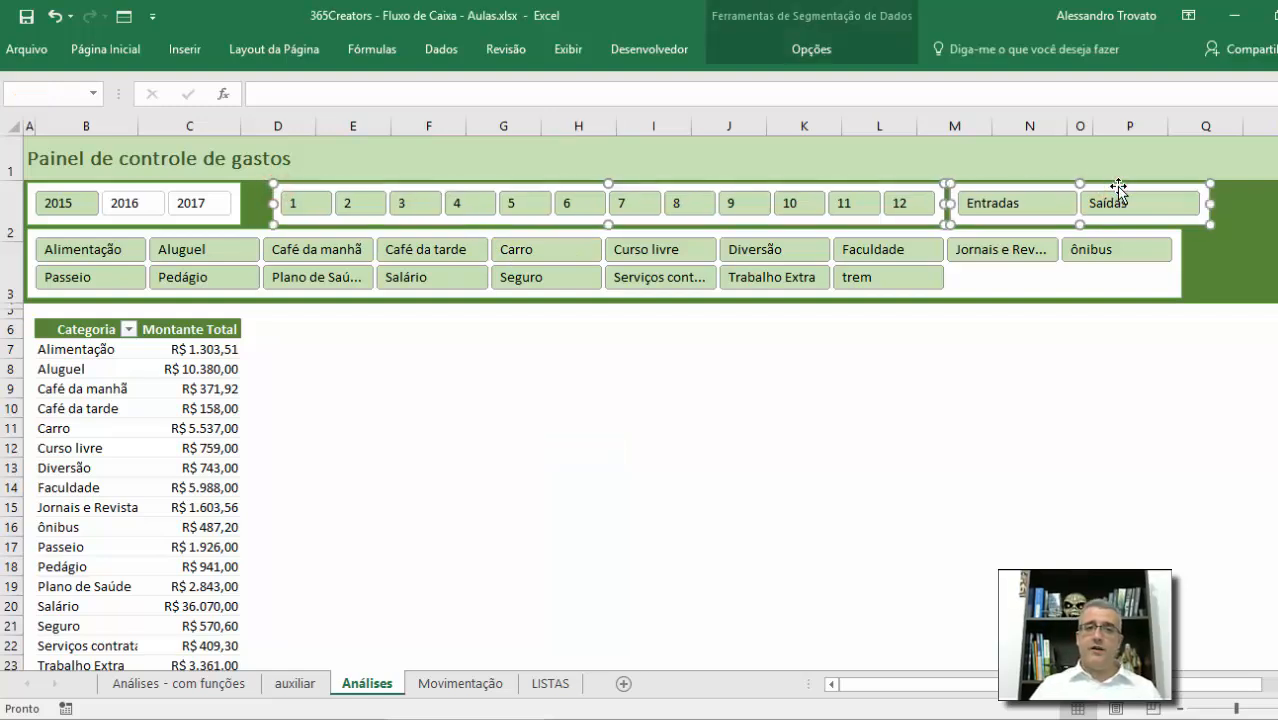
{"action": "key", "text": "Left"}
{"action": "key", "text": "Left"}
{"action": "key", "text": "Left"}
{"action": "key", "text": "Left"}
{"action": "key", "text": "Left"}
{"action": "key", "text": "Left"}
{"action": "key", "text": "Left"}
{"action": "key", "text": "Left"}
{"action": "key", "text": "Left"}
{"action": "key", "text": "Left"}
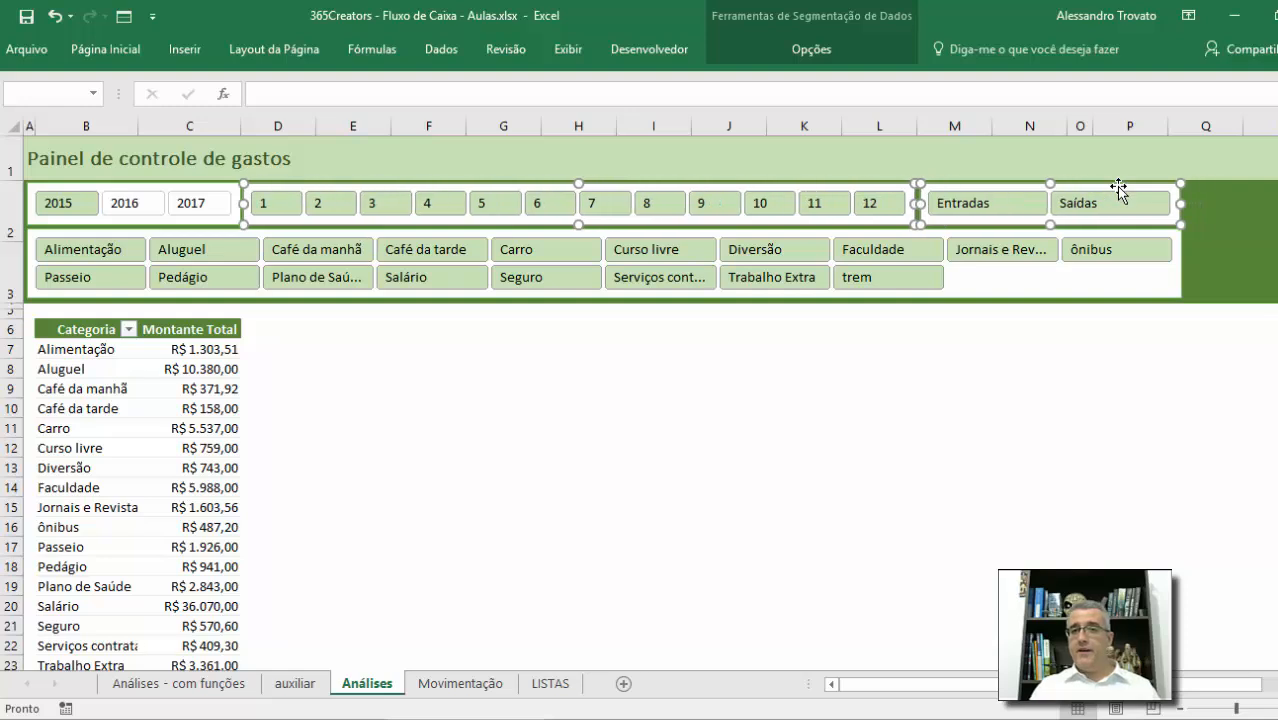
{"action": "key", "text": "Right"}
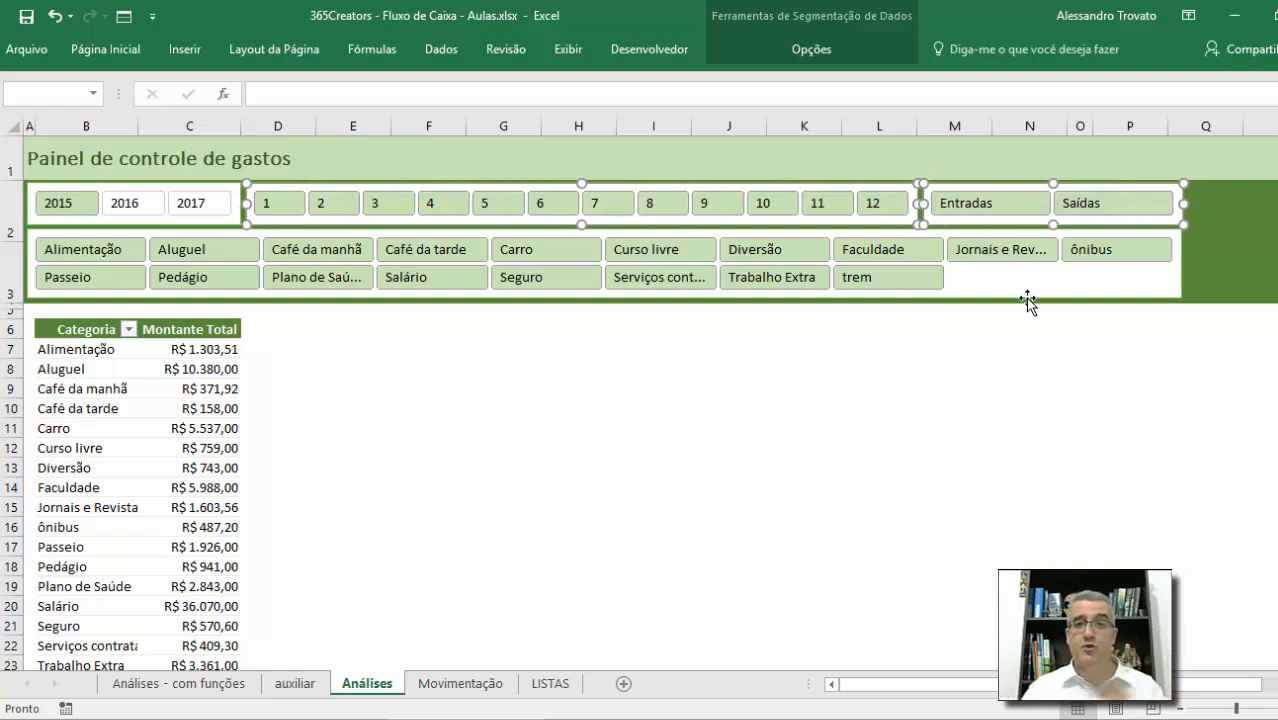
{"action": "left_click", "coordinate": [418, 366]}
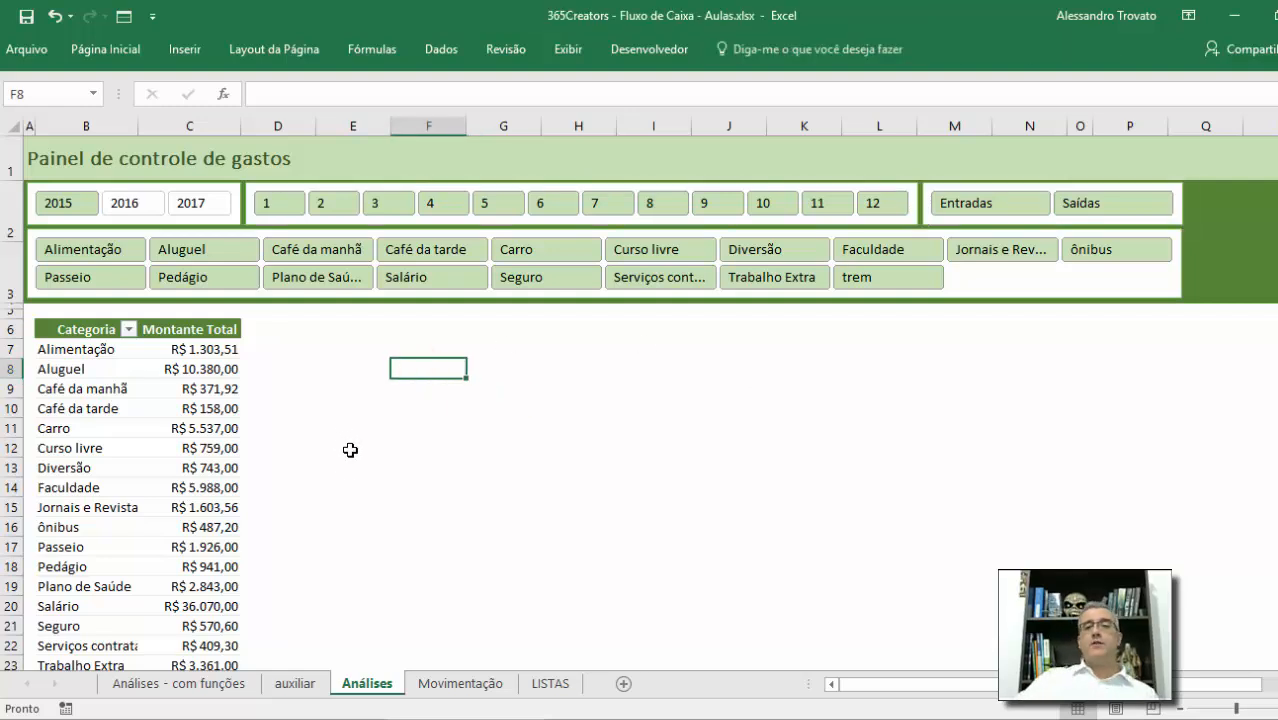
Insert a clustered column (Coluna Agrupada) pivot chart based on the category totals pivot table.
{"action": "left_click", "coordinate": [155, 350]}
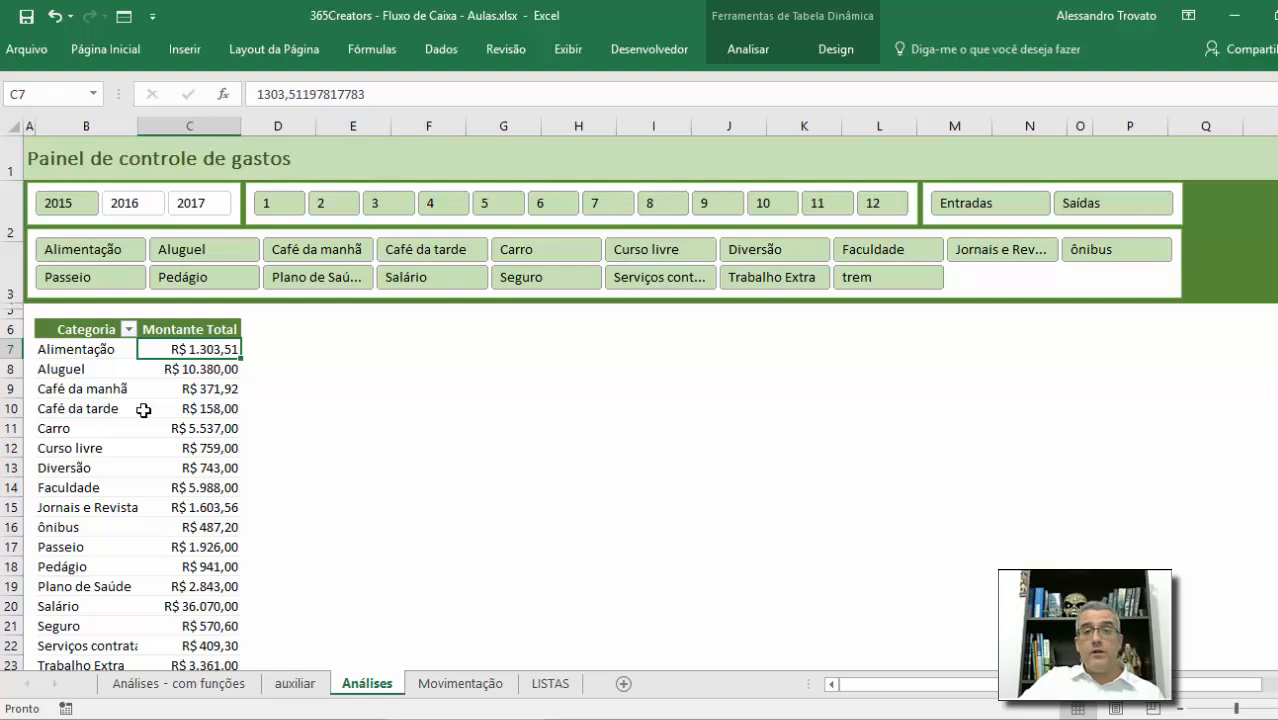
{"action": "left_click", "coordinate": [756, 52]}
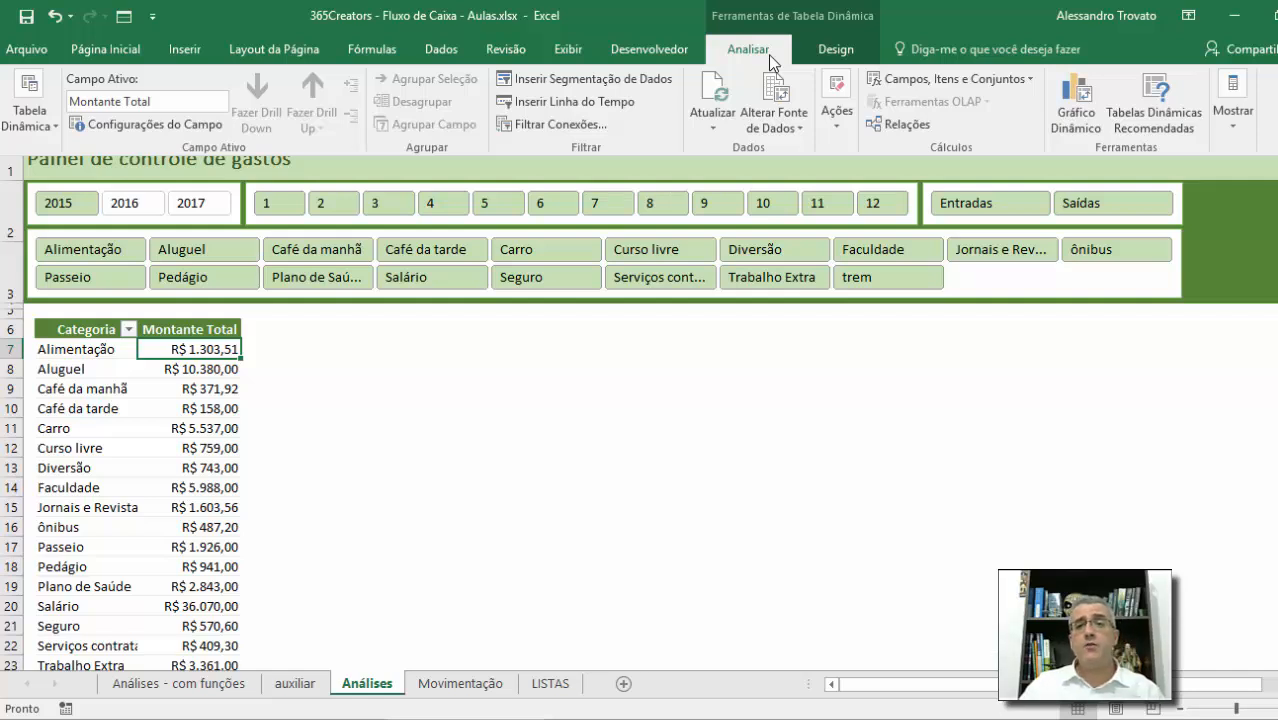
{"action": "left_click", "coordinate": [1090, 92]}
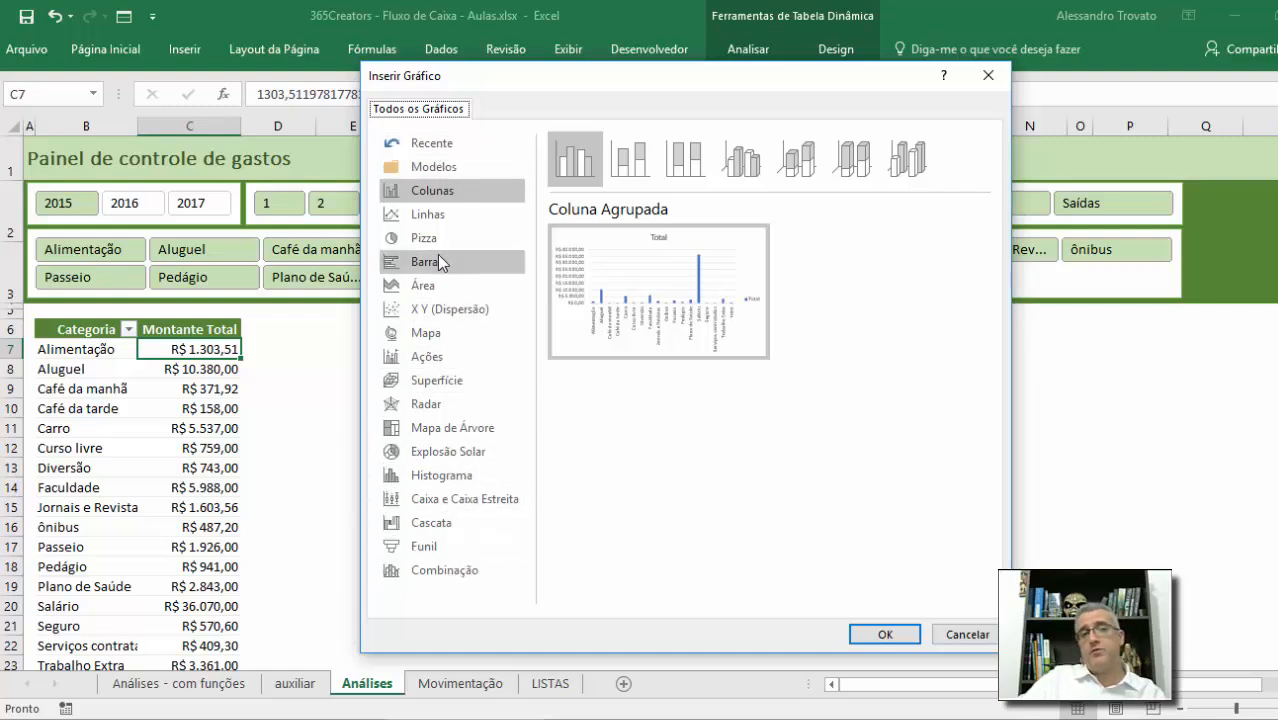
{"action": "left_click", "coordinate": [488, 546]}
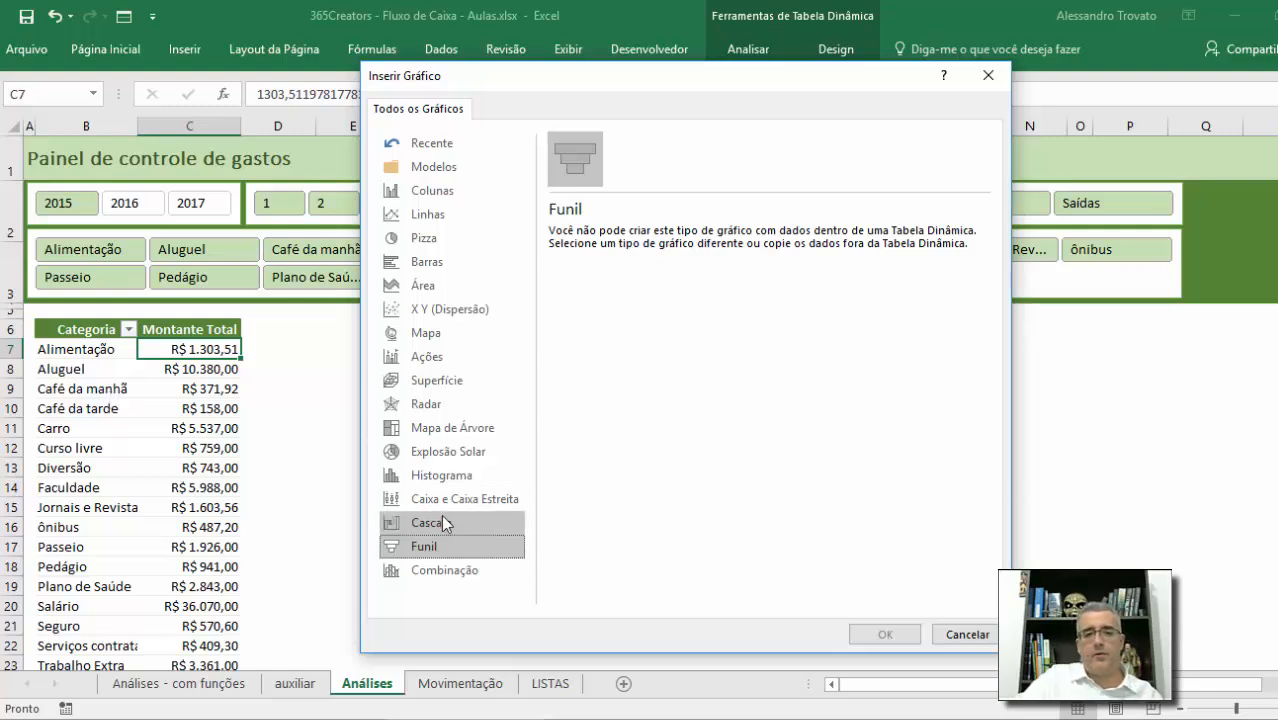
{"action": "left_click", "coordinate": [441, 190]}
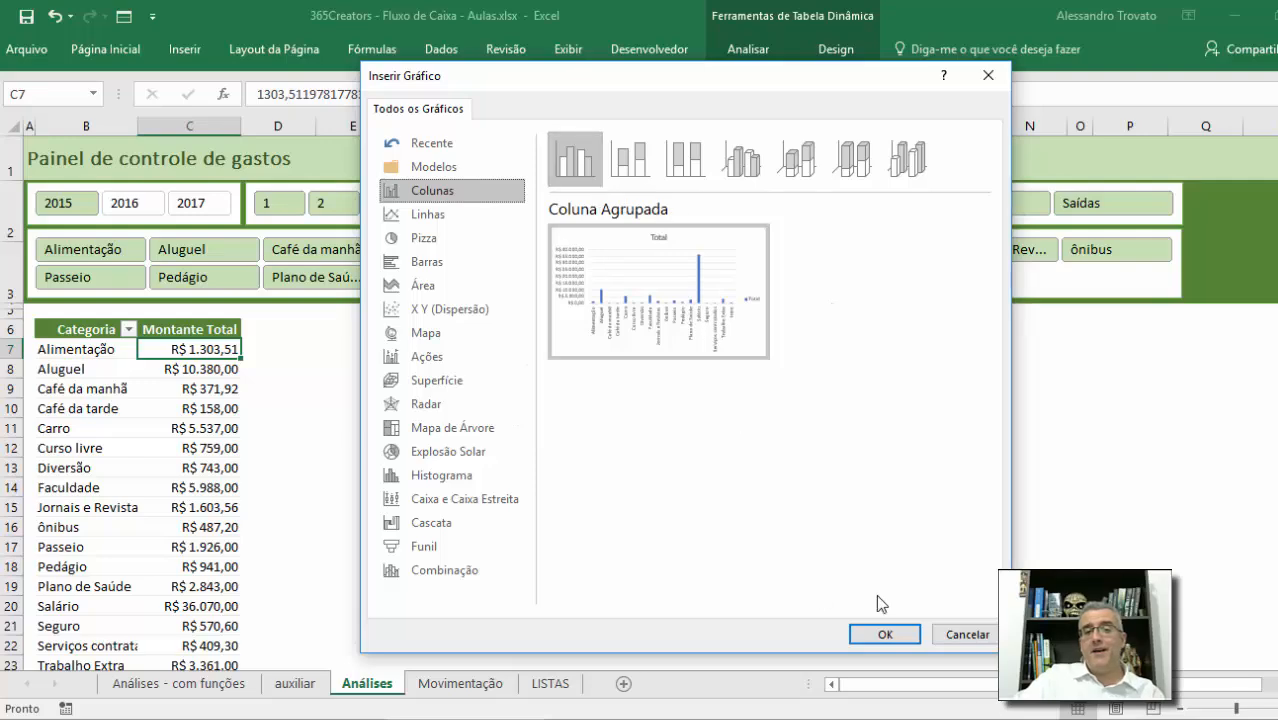
{"action": "left_click", "coordinate": [882, 634]}
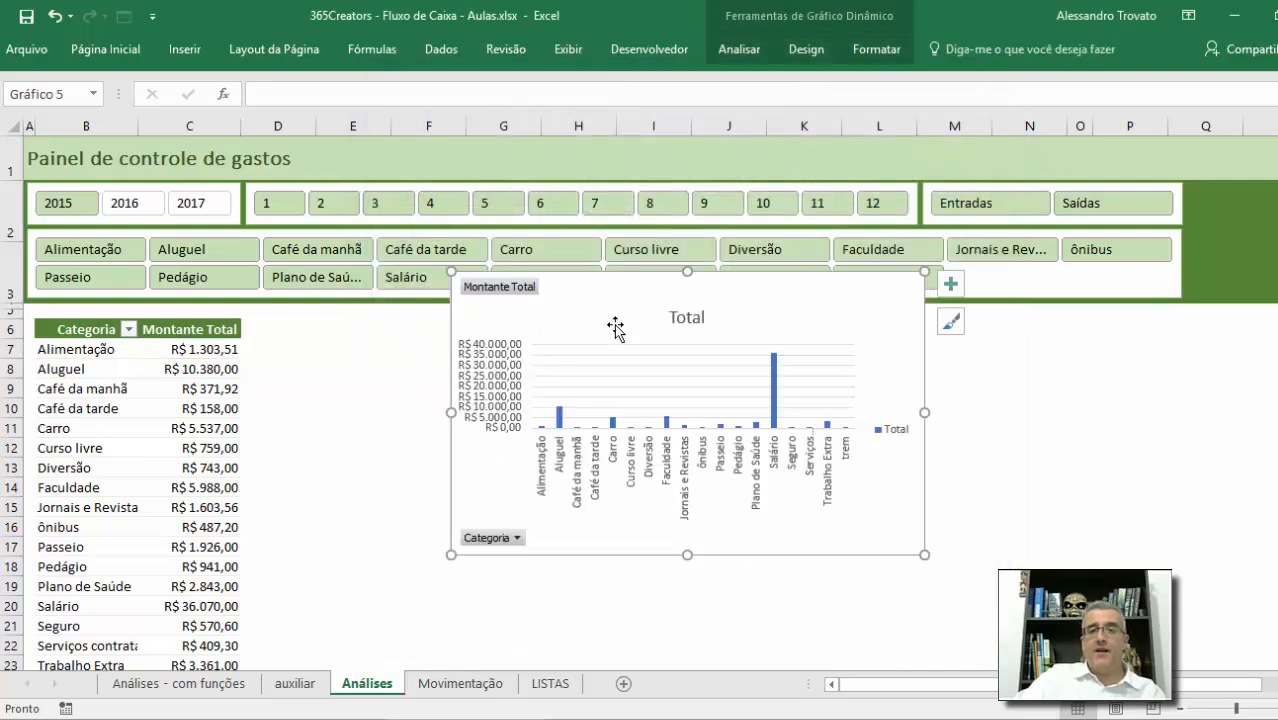
Place the pivot chart beside the pivot table, below the slicers, and enlarge it to span columns D to P down to row 22.
{"action": "left_click_drag", "start_coordinate": [615, 328], "coordinate": [406, 337]}
{"action": "left_click_drag", "start_coordinate": [727, 602], "coordinate": [1164, 440]}
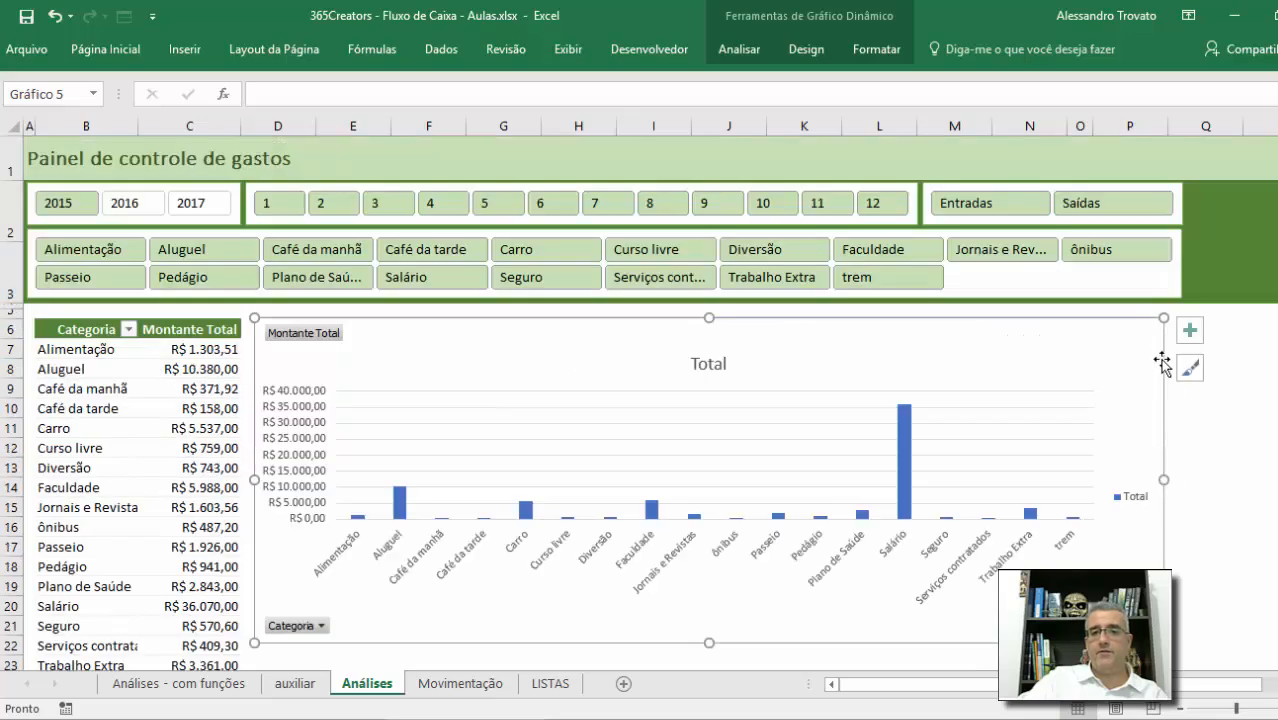
{"action": "left_click", "coordinate": [1258, 450]}
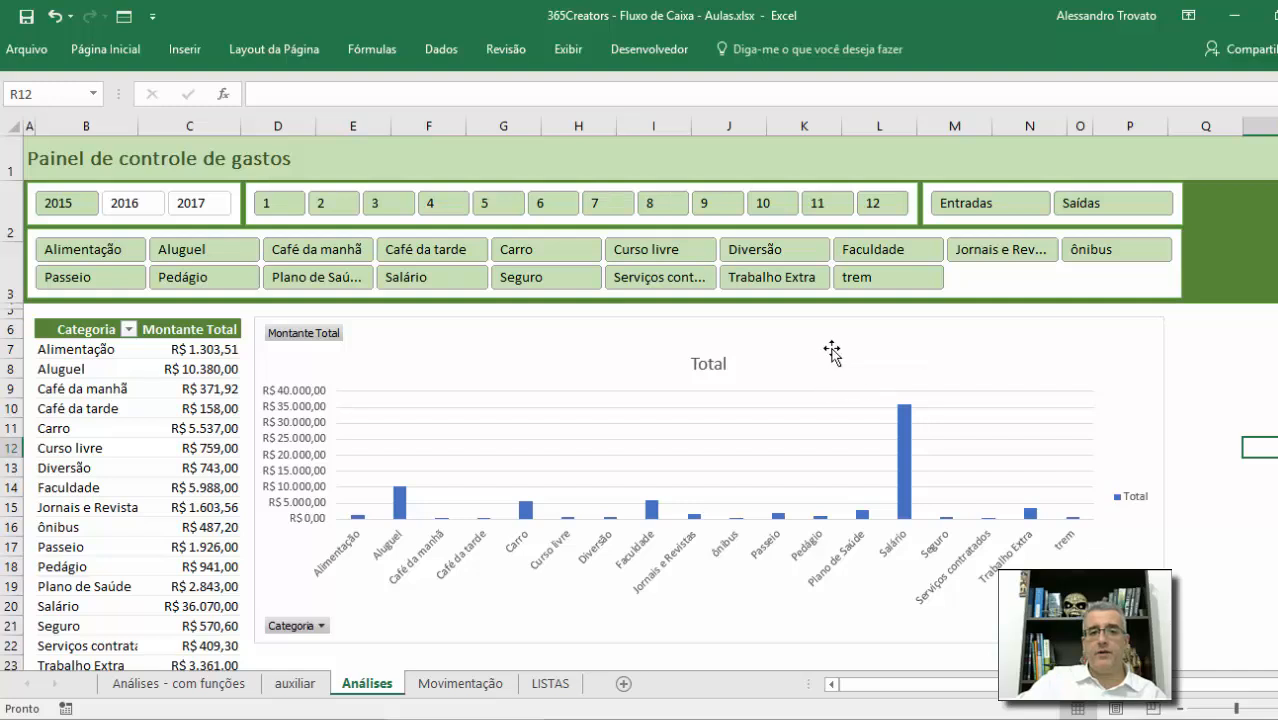
{"action": "left_click", "coordinate": [982, 570]}
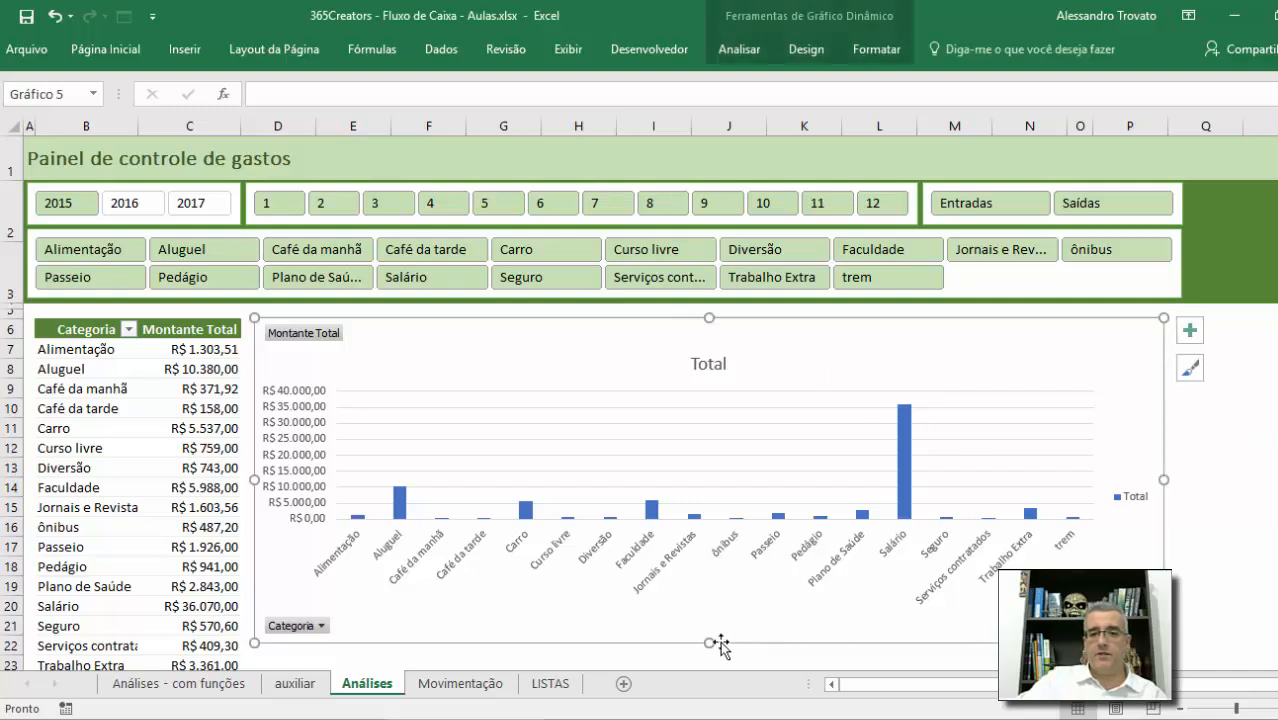
{"action": "left_click_drag", "start_coordinate": [708, 642], "coordinate": [708, 657]}
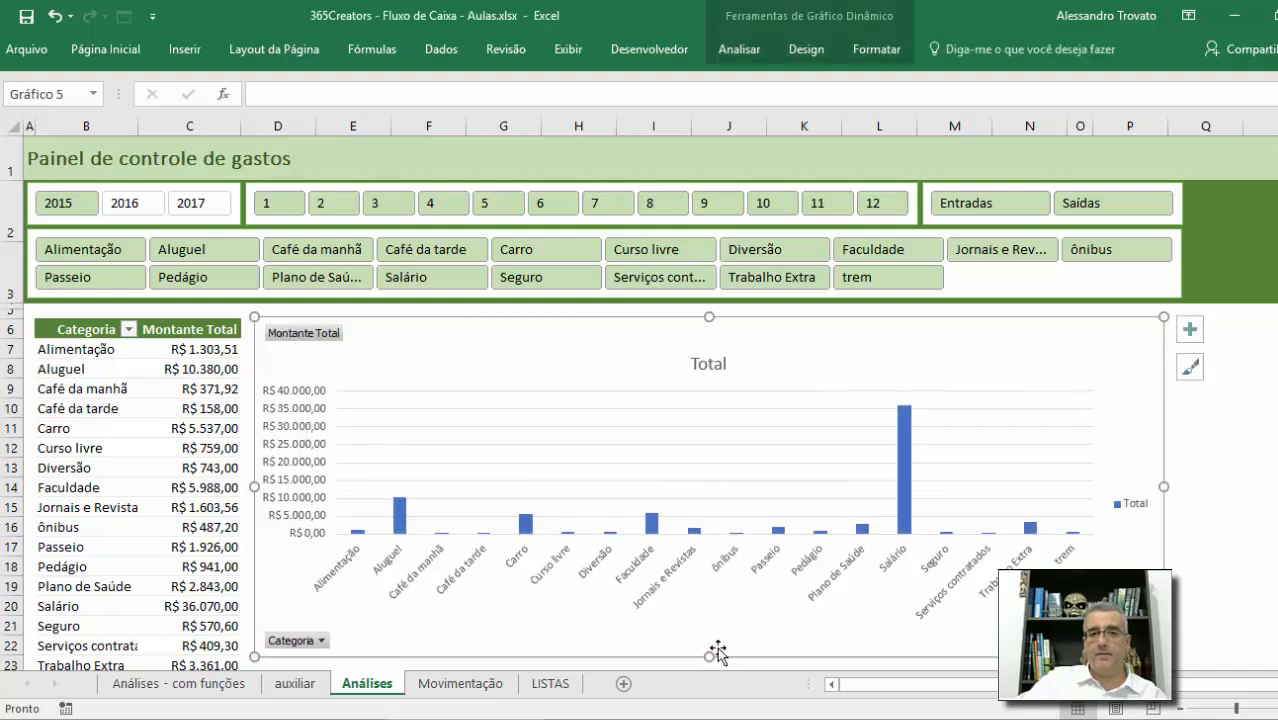
Remove the title, the legend and the vertical value axis from the pivot chart.
{"action": "left_click", "coordinate": [706, 366]}
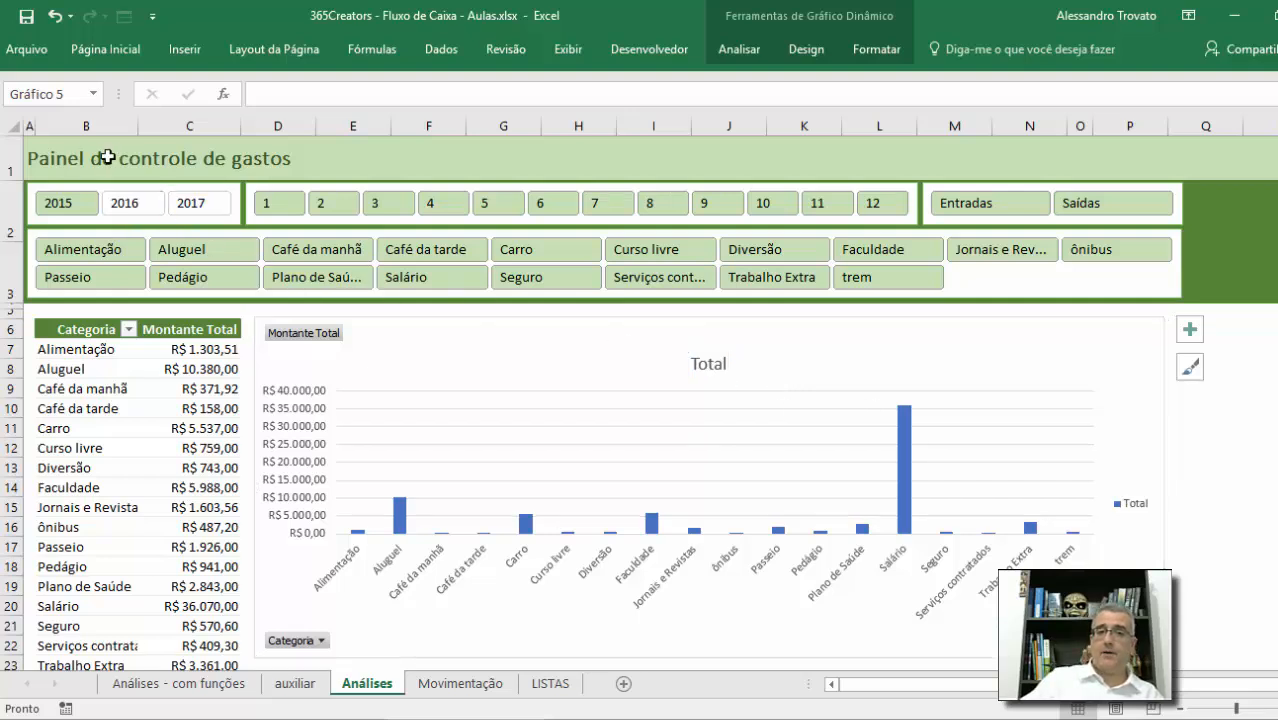
{"action": "key", "text": "Delete"}
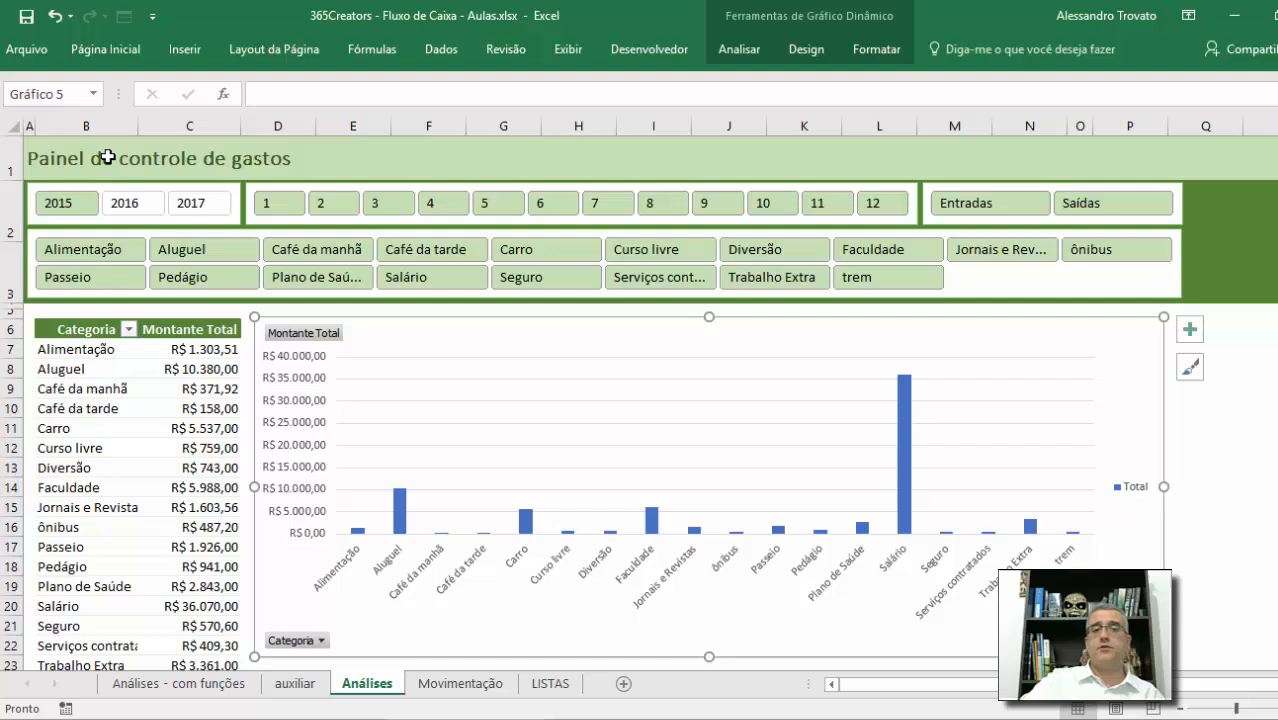
{"action": "left_click", "coordinate": [1137, 487]}
{"action": "key", "text": "Delete"}
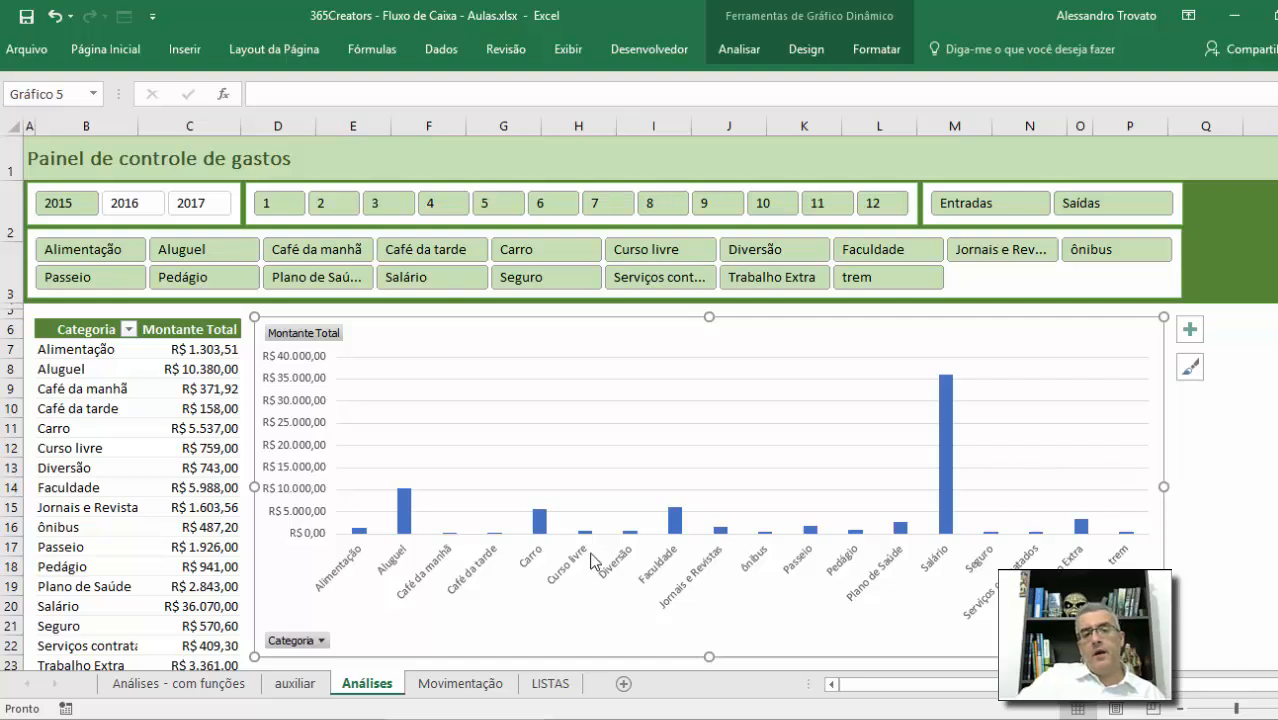
{"action": "left_click", "coordinate": [298, 362]}
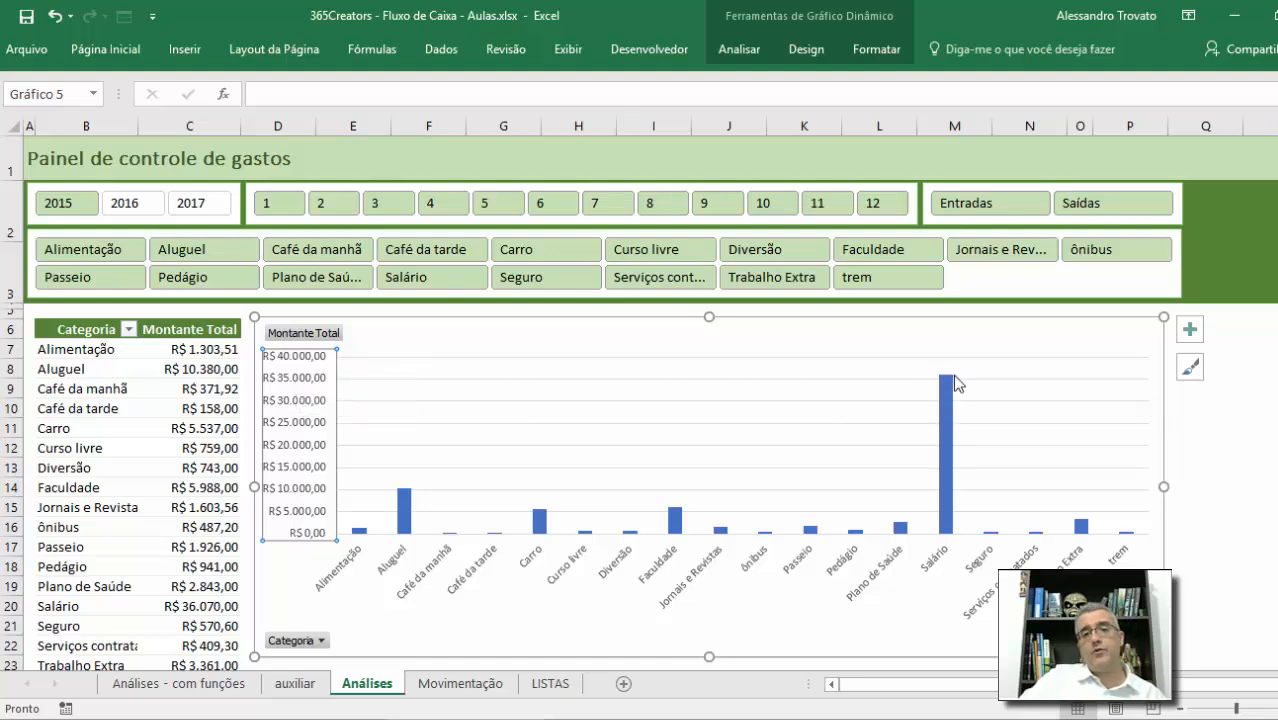
{"action": "key", "text": "Delete"}
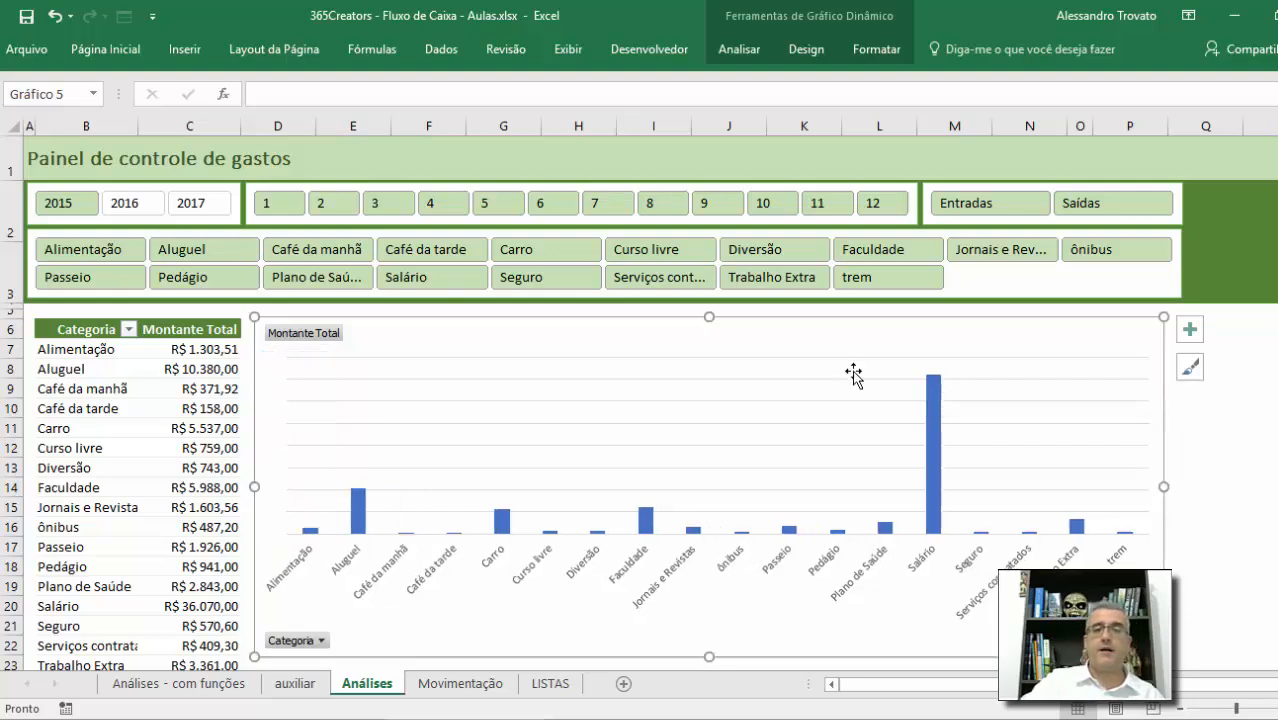
Add data labels (Rótulos de Dados) to the chart's columns.
{"action": "left_click", "coordinate": [936, 416]}
{"action": "left_click", "coordinate": [1189, 329]}
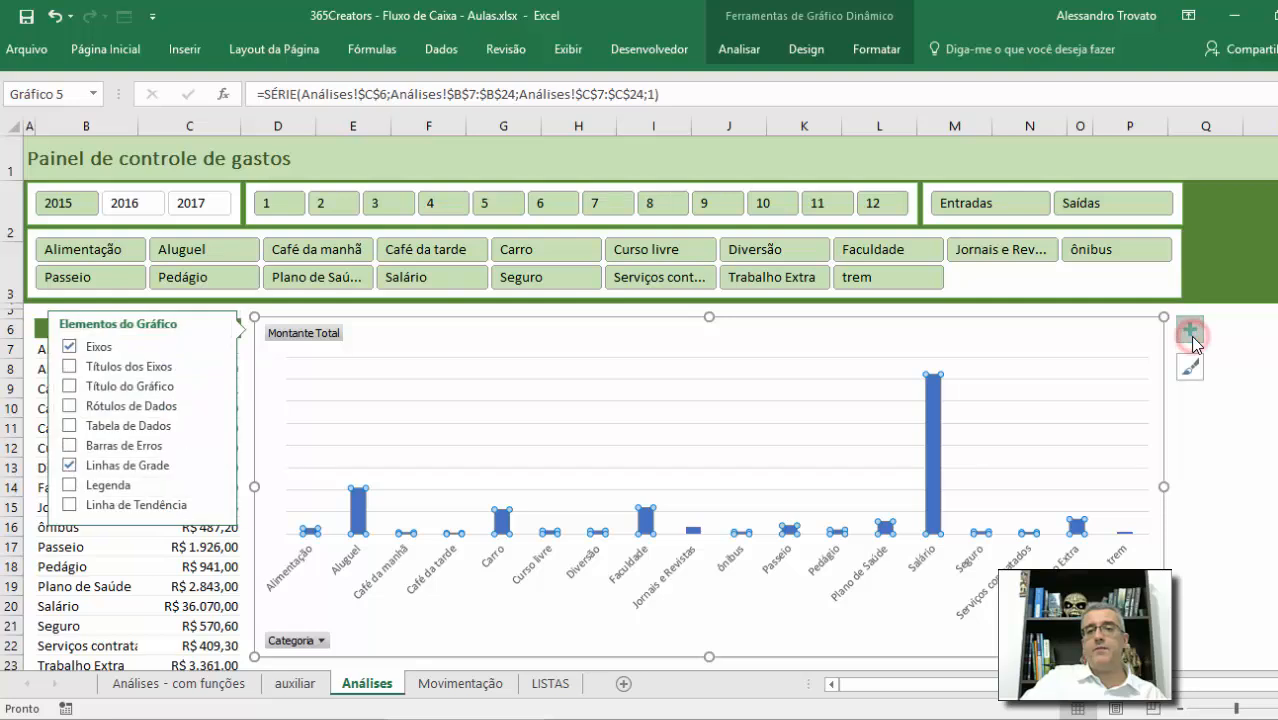
{"action": "left_click", "coordinate": [70, 407]}
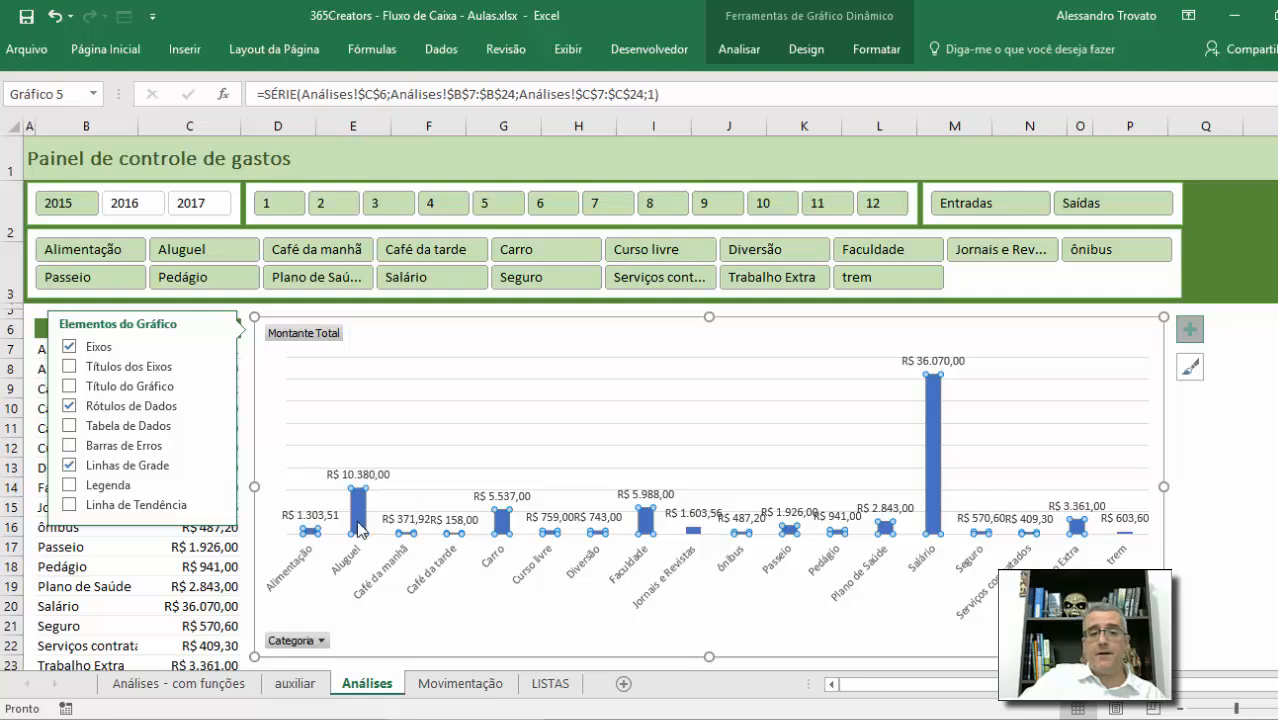
Increase the font size of the chart's category axis labels to 10,5.
{"action": "left_click", "coordinate": [344, 570]}
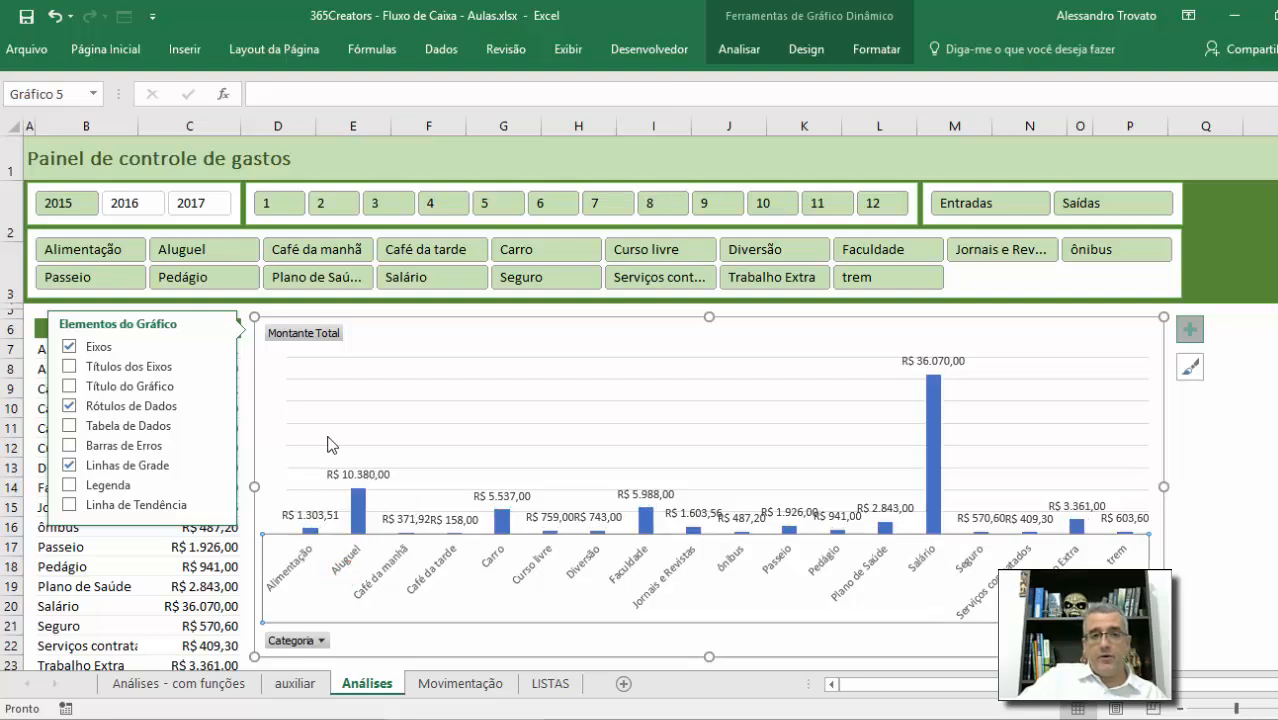
{"action": "left_click", "coordinate": [127, 49]}
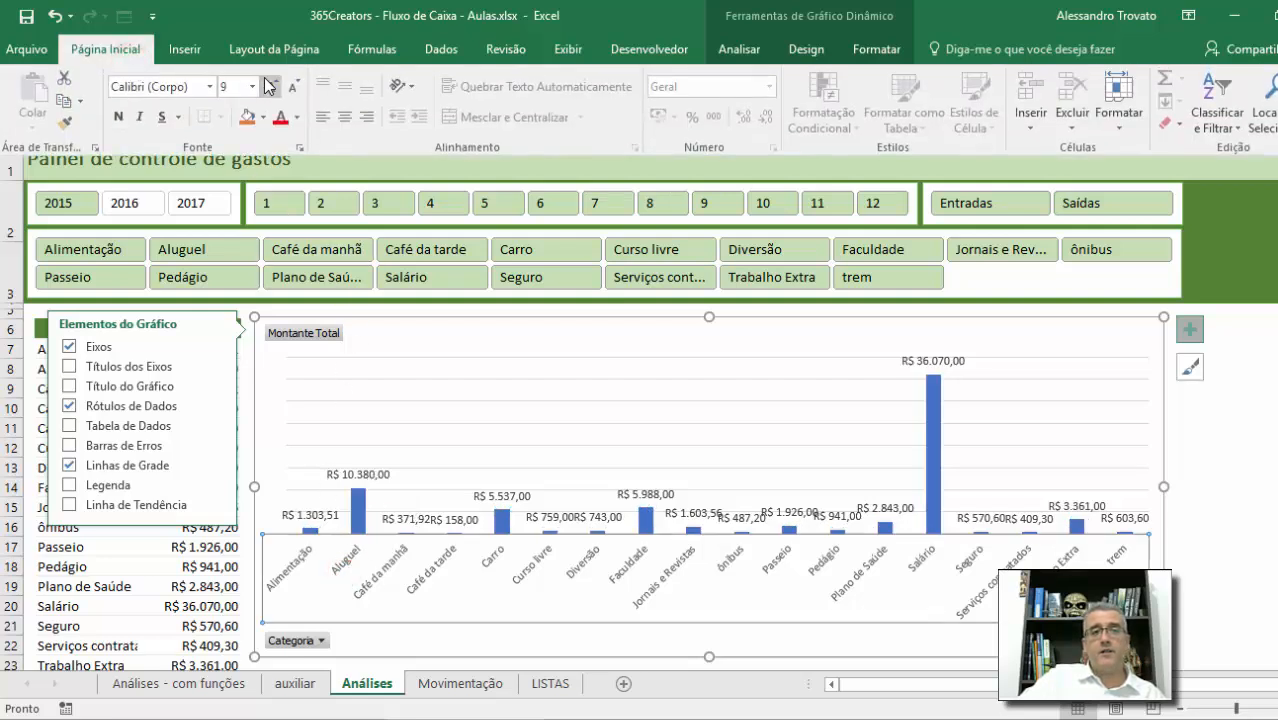
{"action": "left_click", "coordinate": [270, 86]}
{"action": "left_click", "coordinate": [270, 86]}
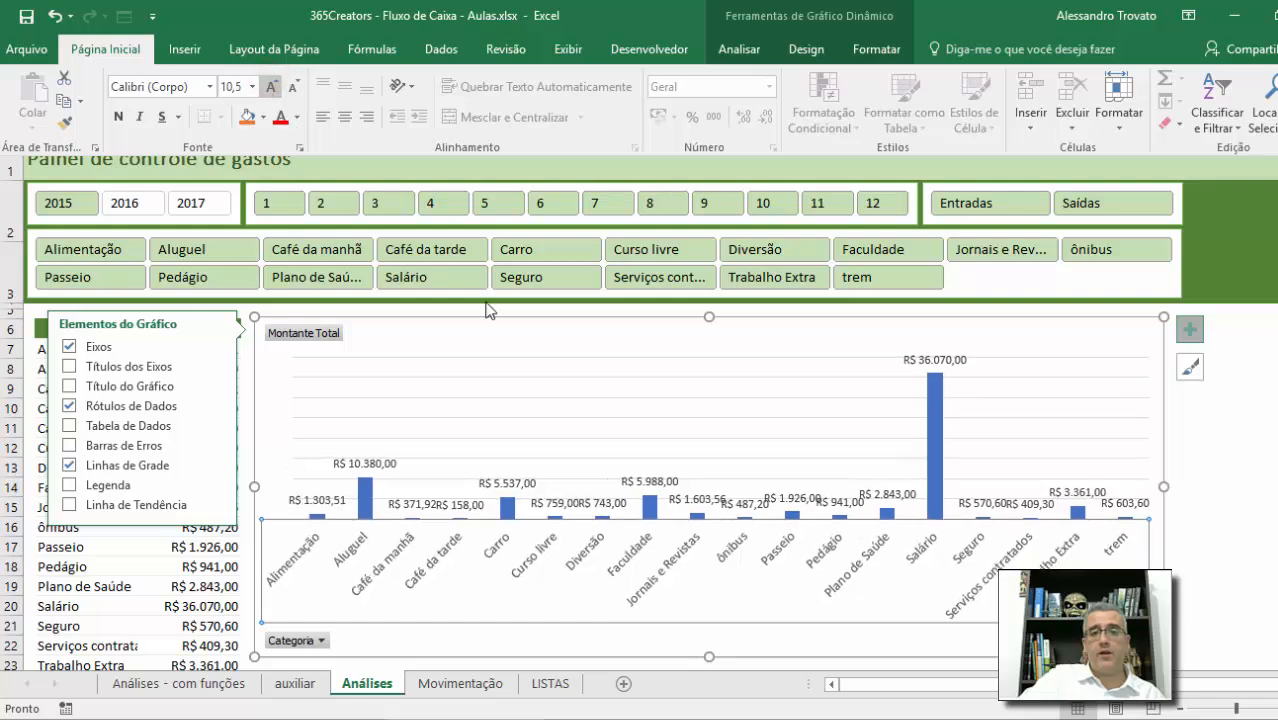
{"action": "left_click", "coordinate": [1187, 580]}
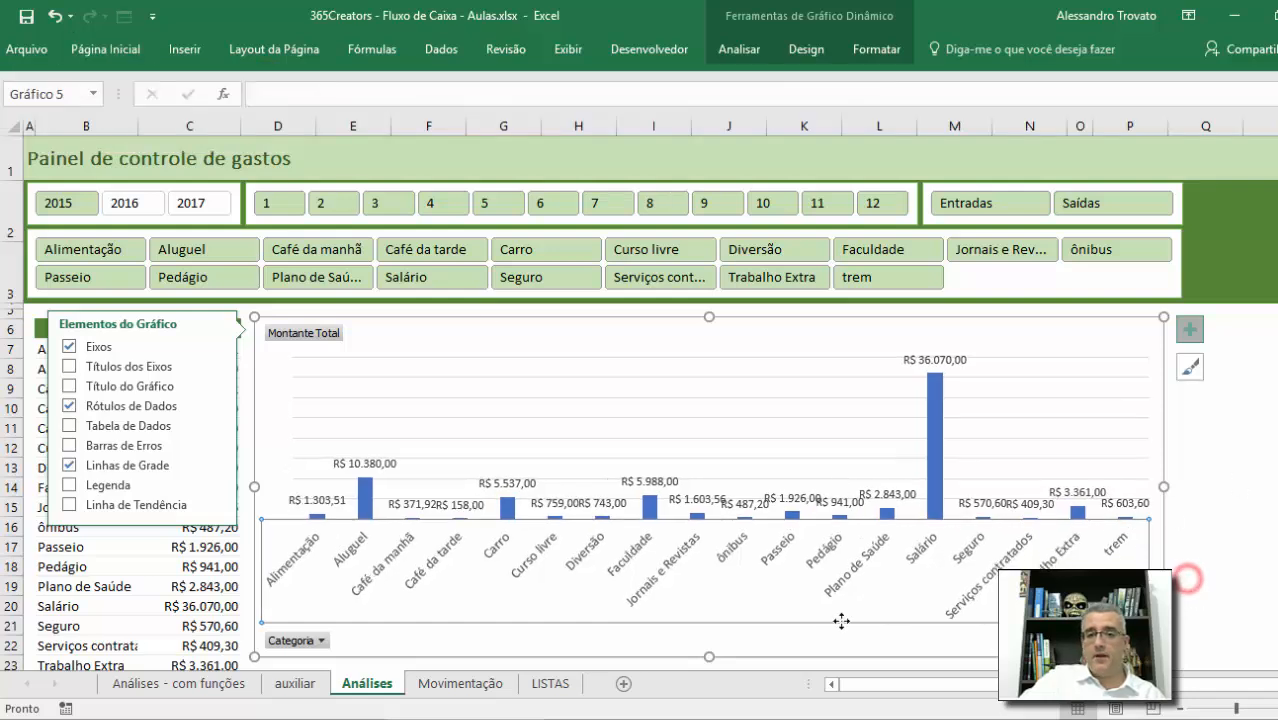
Stretch the chart's plot area slightly downward to make the columns taller.
{"action": "left_click", "coordinate": [725, 610]}
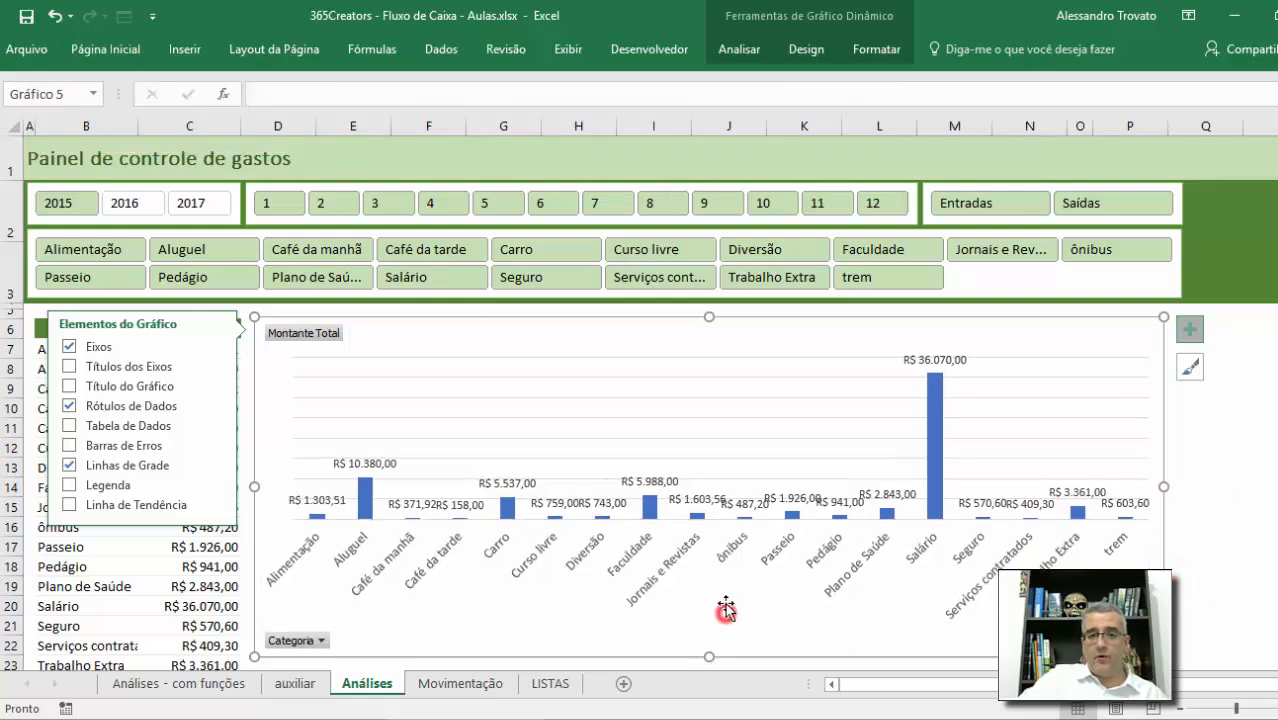
{"action": "left_click", "coordinate": [720, 518]}
{"action": "left_click_drag", "start_coordinate": [721, 519], "coordinate": [722, 535]}
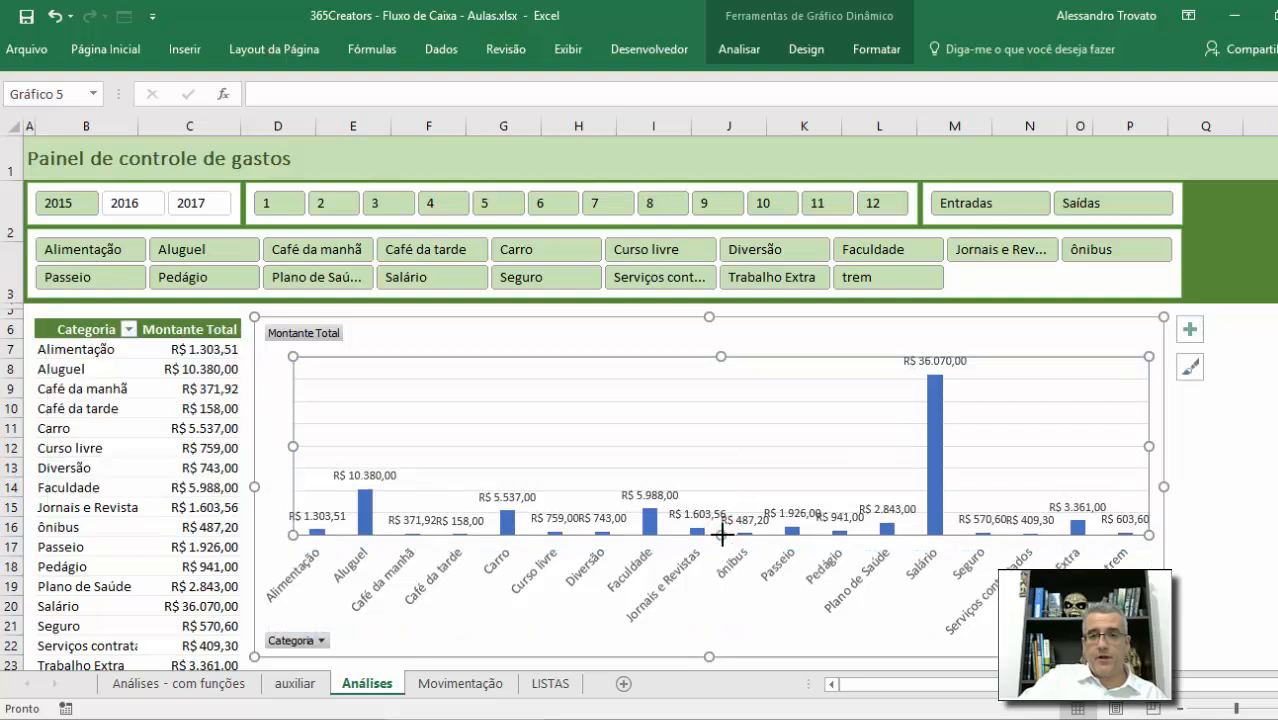
{"action": "left_click", "coordinate": [1222, 474]}
Check how the pivot chart responds to the year slicer by filtering to 2016, 2017 and back to 2015.
{"action": "left_click", "coordinate": [412, 333]}
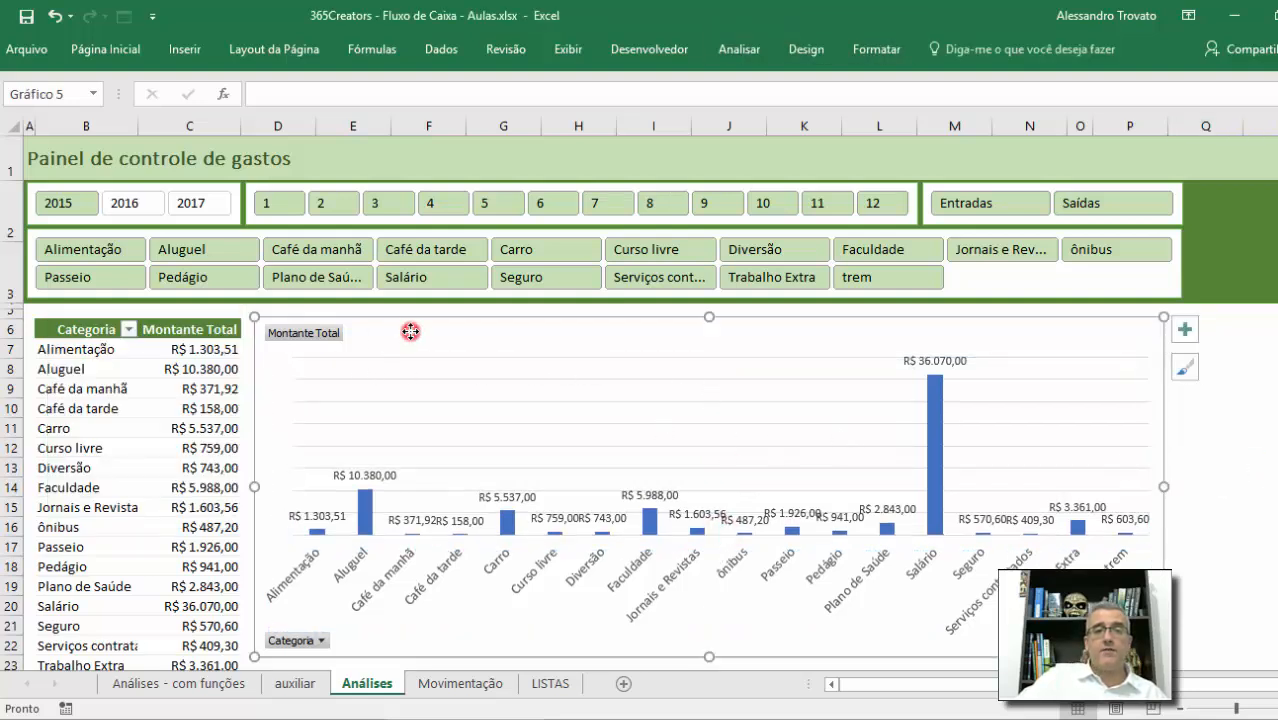
{"action": "left_click", "coordinate": [205, 368]}
{"action": "left_click", "coordinate": [145, 203], "text": "ctrl"}
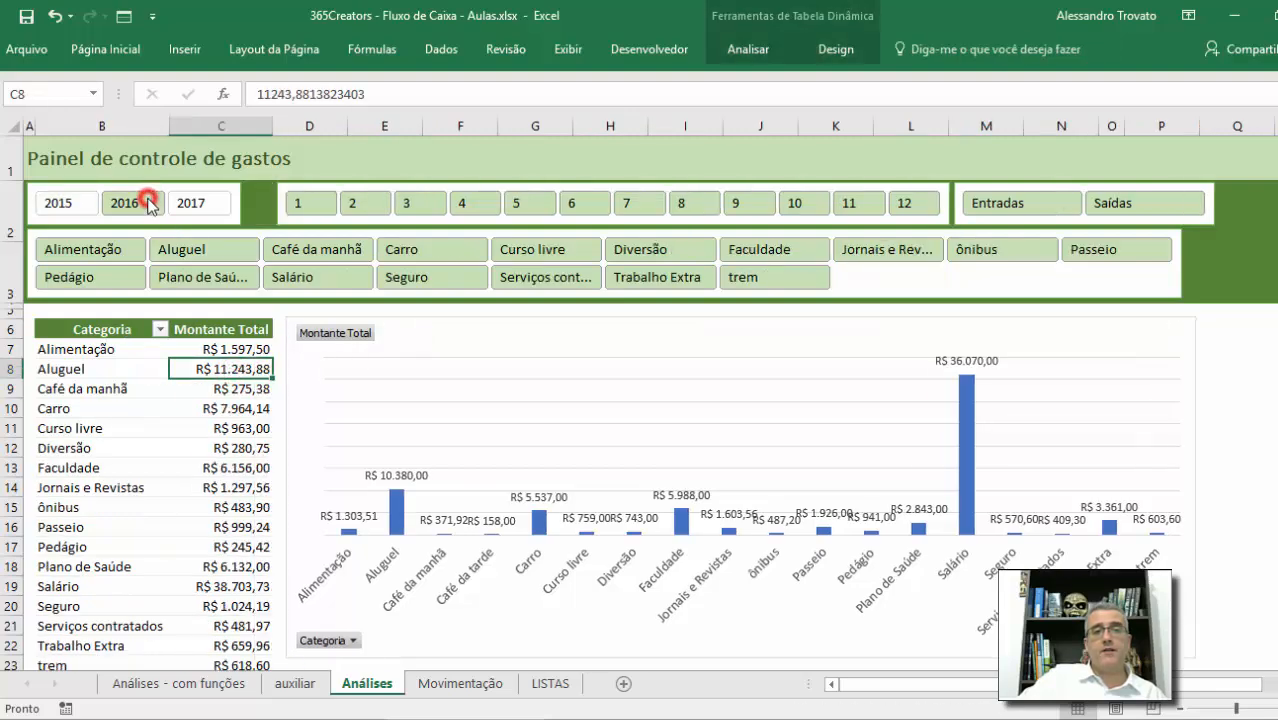
{"action": "left_click", "coordinate": [193, 203]}
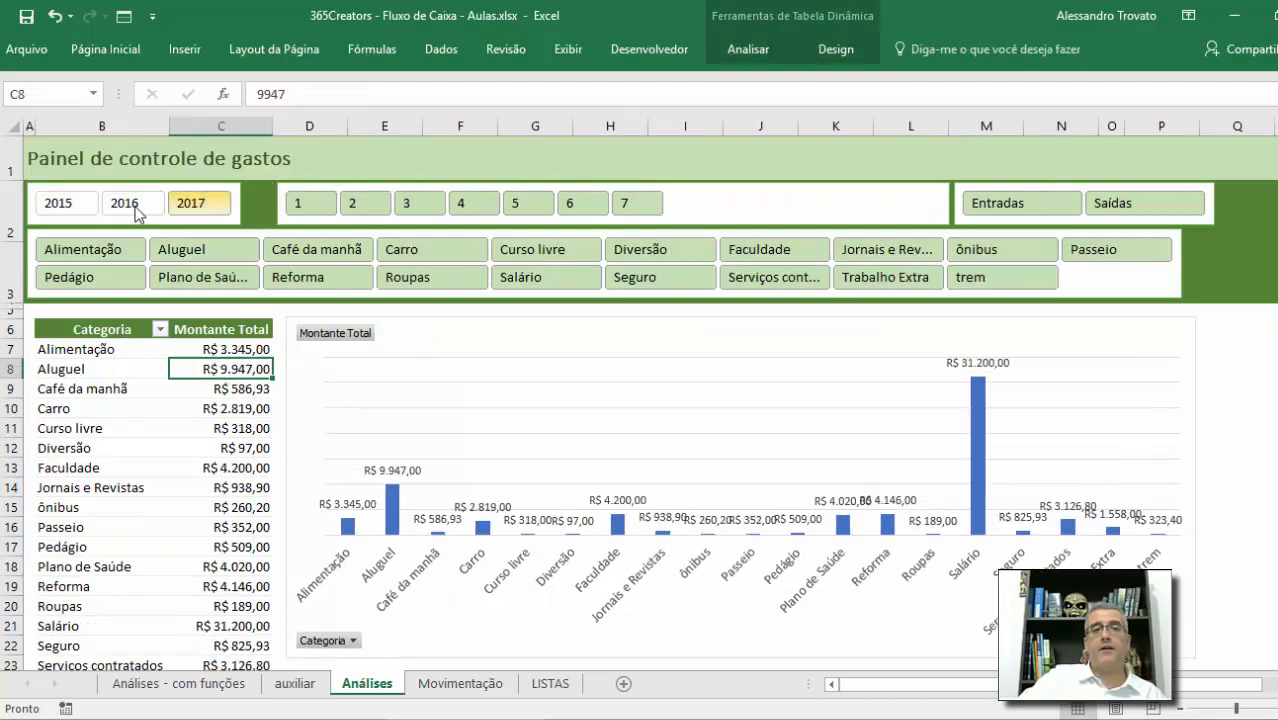
{"action": "left_click", "coordinate": [64, 204]}
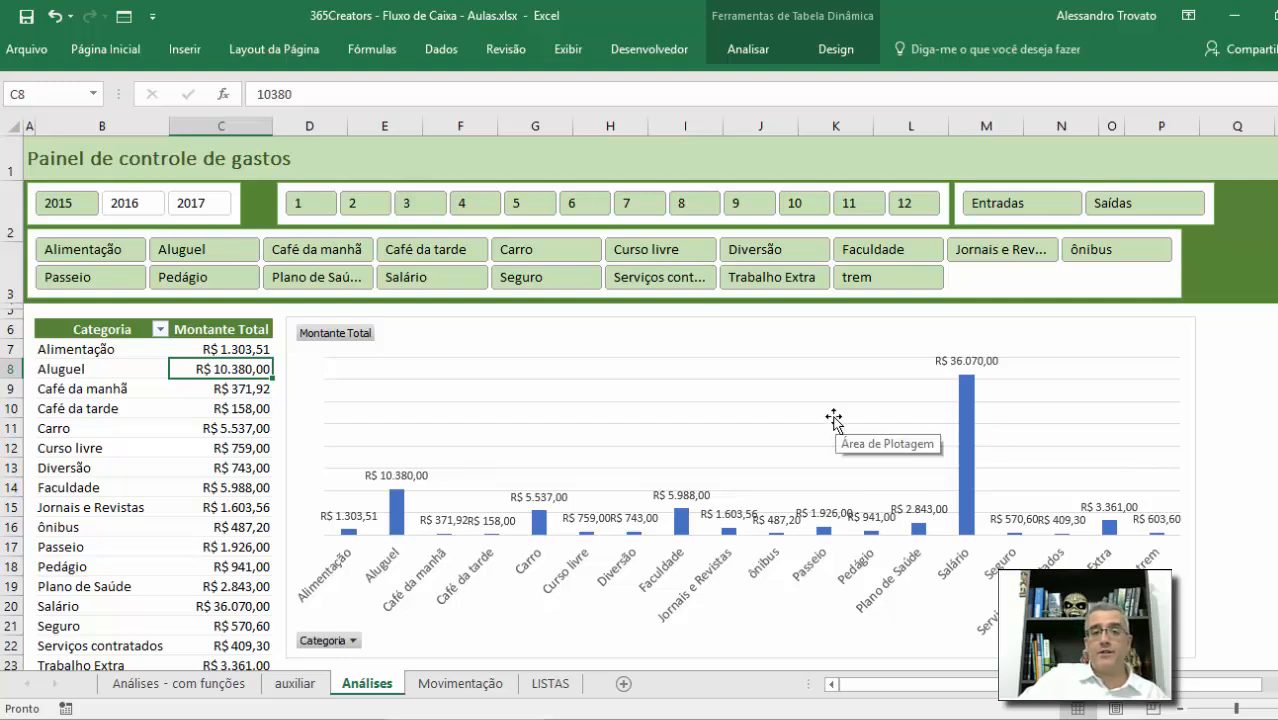
Replace the chart's horizontal gridlines with primary vertical gridlines (Vertical Principal).
{"action": "left_click", "coordinate": [656, 405]}
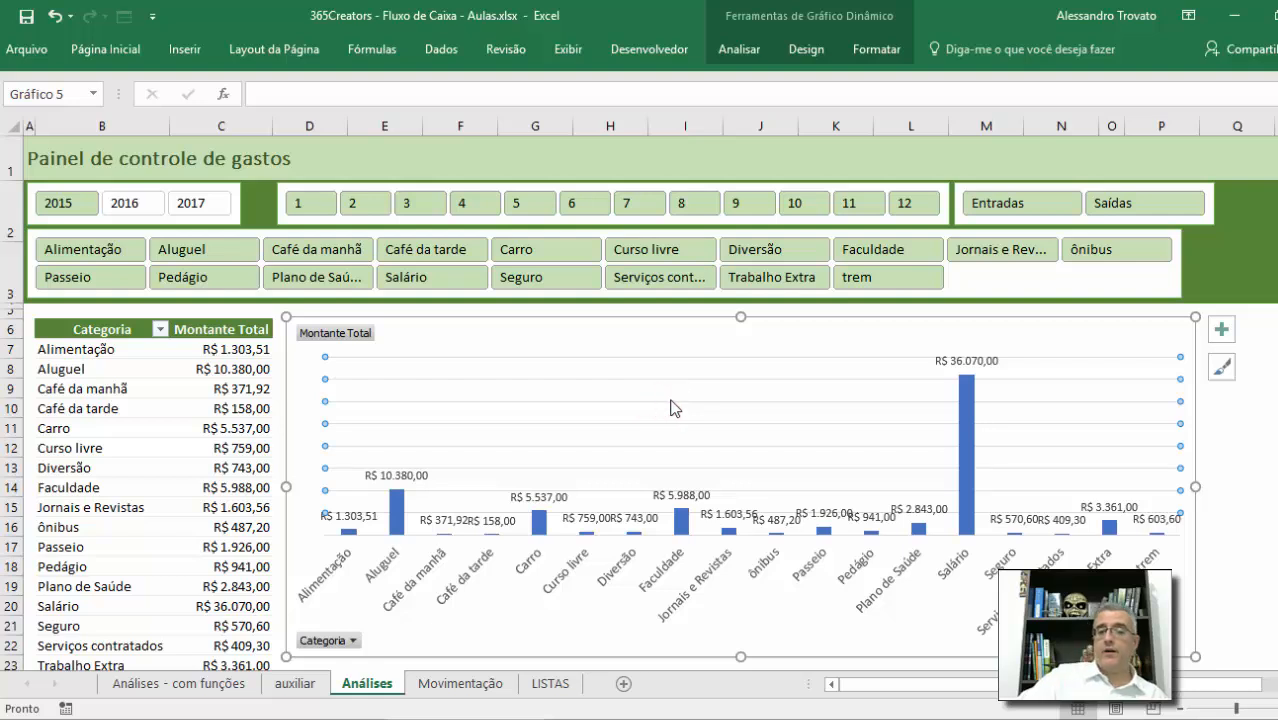
{"action": "key", "text": "Delete"}
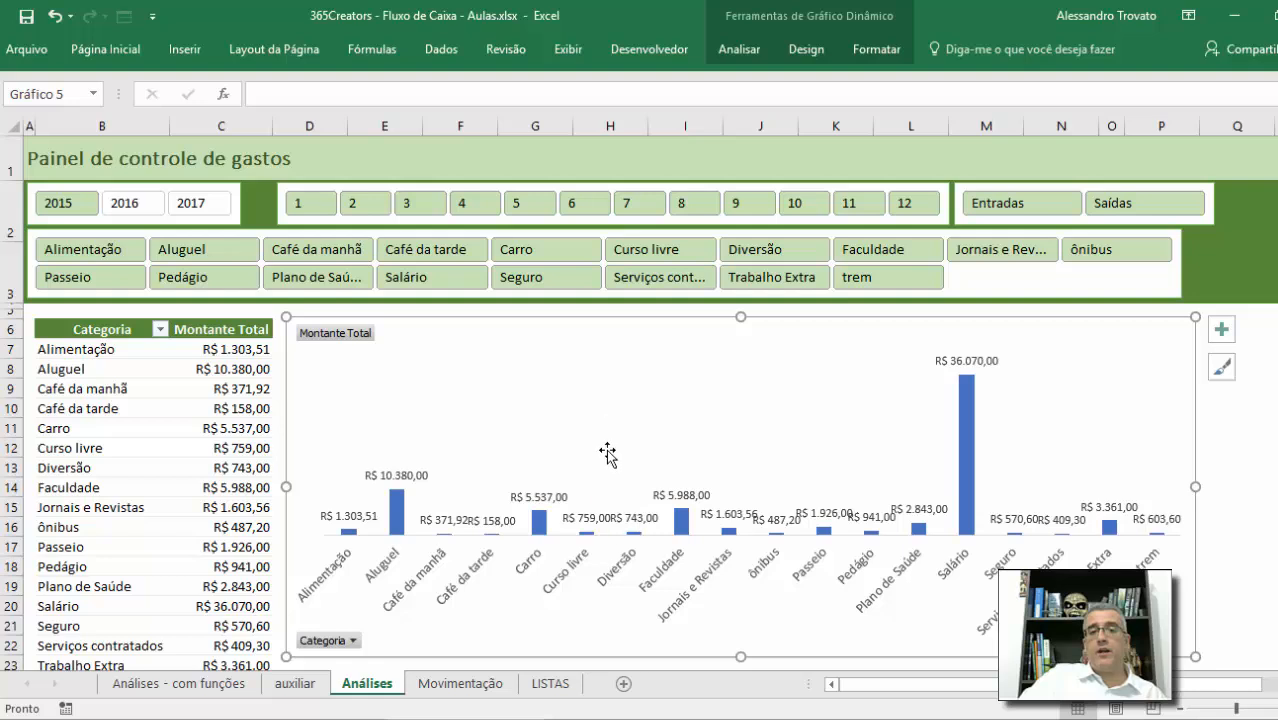
{"action": "left_click", "coordinate": [1221, 329]}
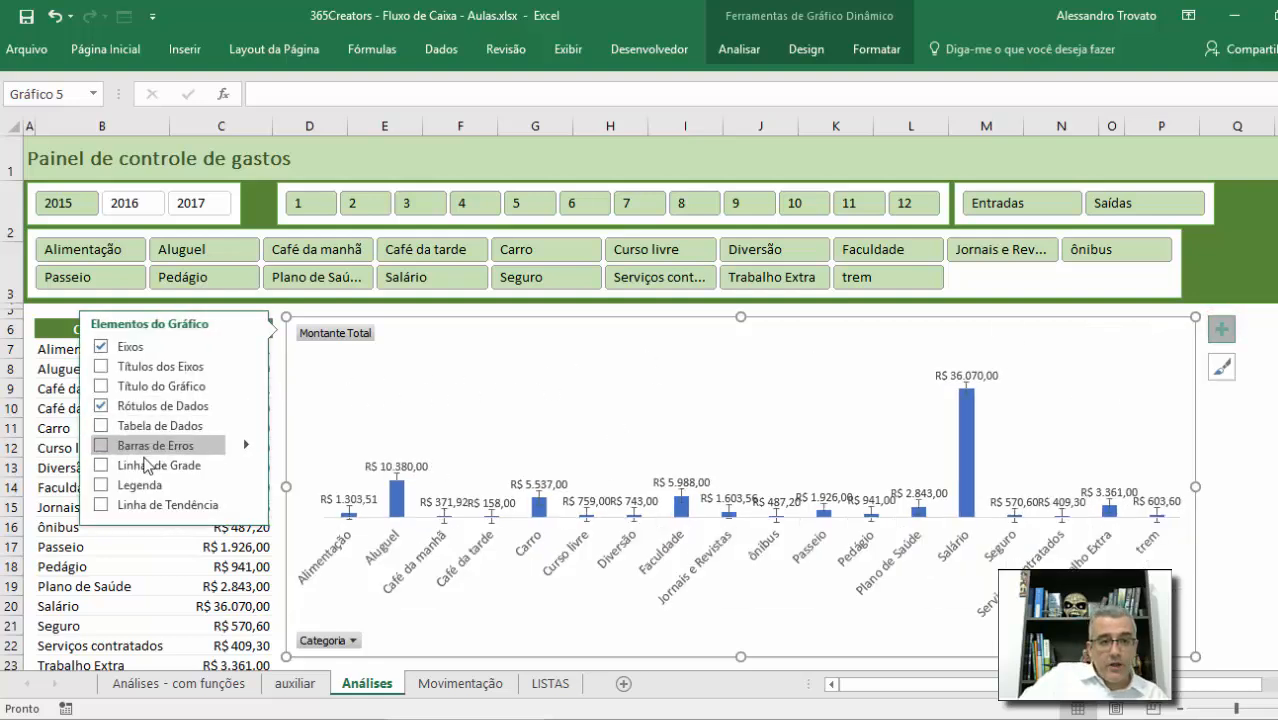
{"action": "left_click", "coordinate": [245, 465]}
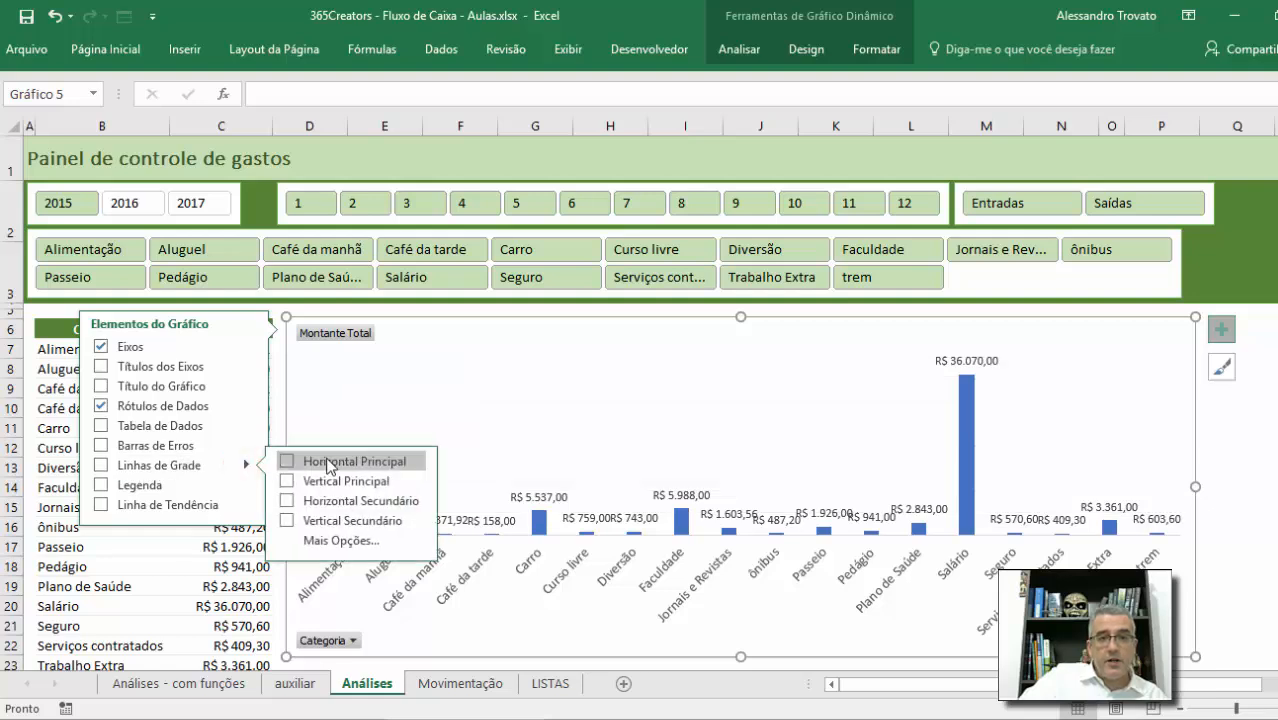
{"action": "left_click", "coordinate": [287, 481]}
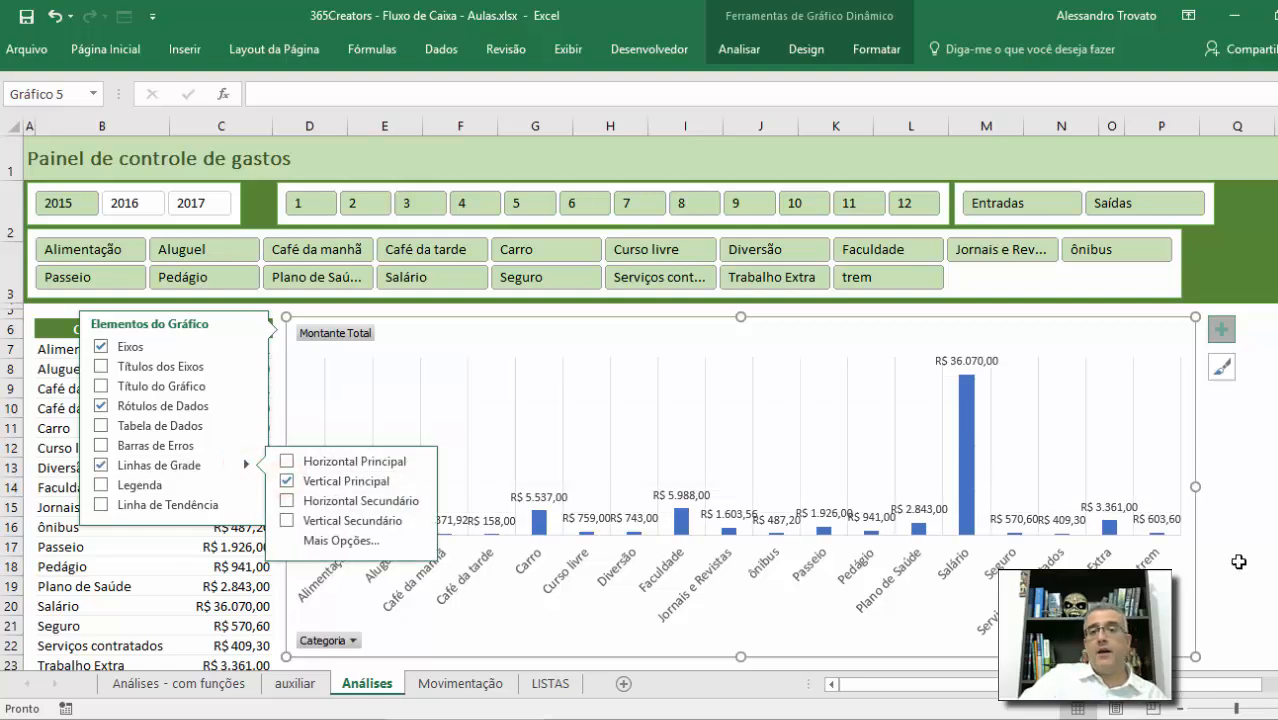
{"action": "left_click", "coordinate": [1247, 527]}
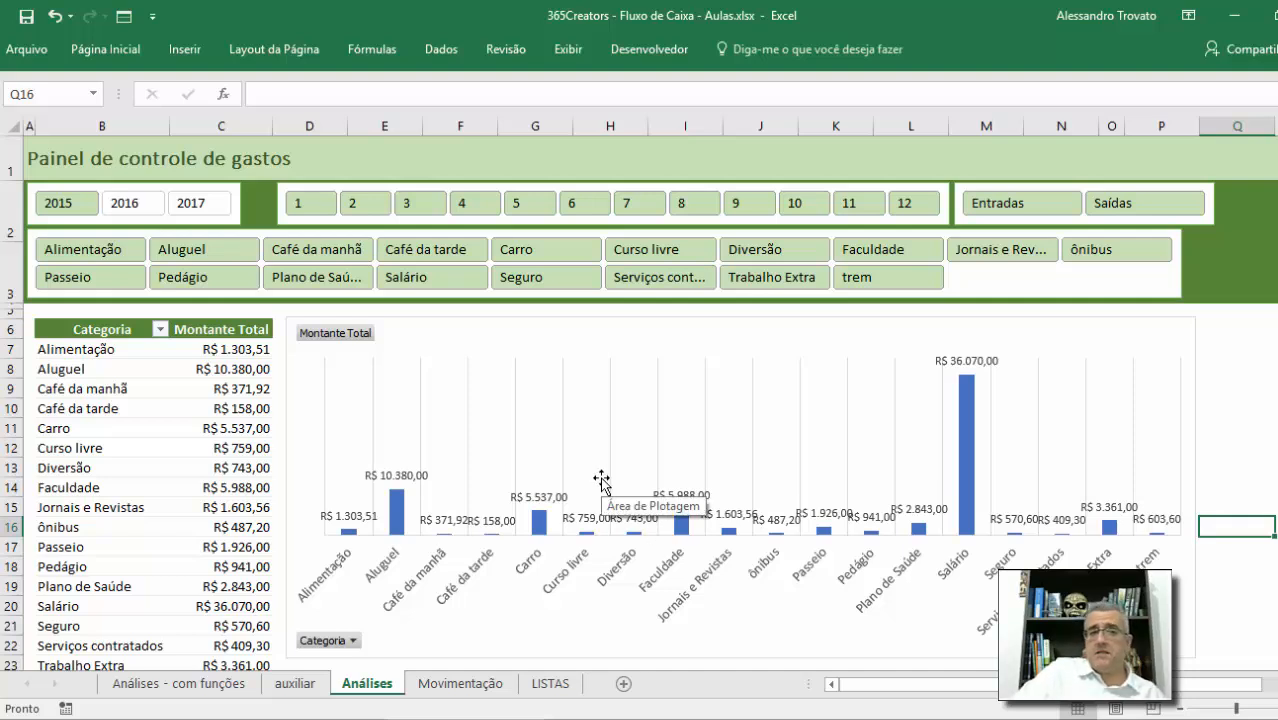
Select all the data labels of the pivot chart's column series.
{"action": "left_click", "coordinate": [398, 474]}
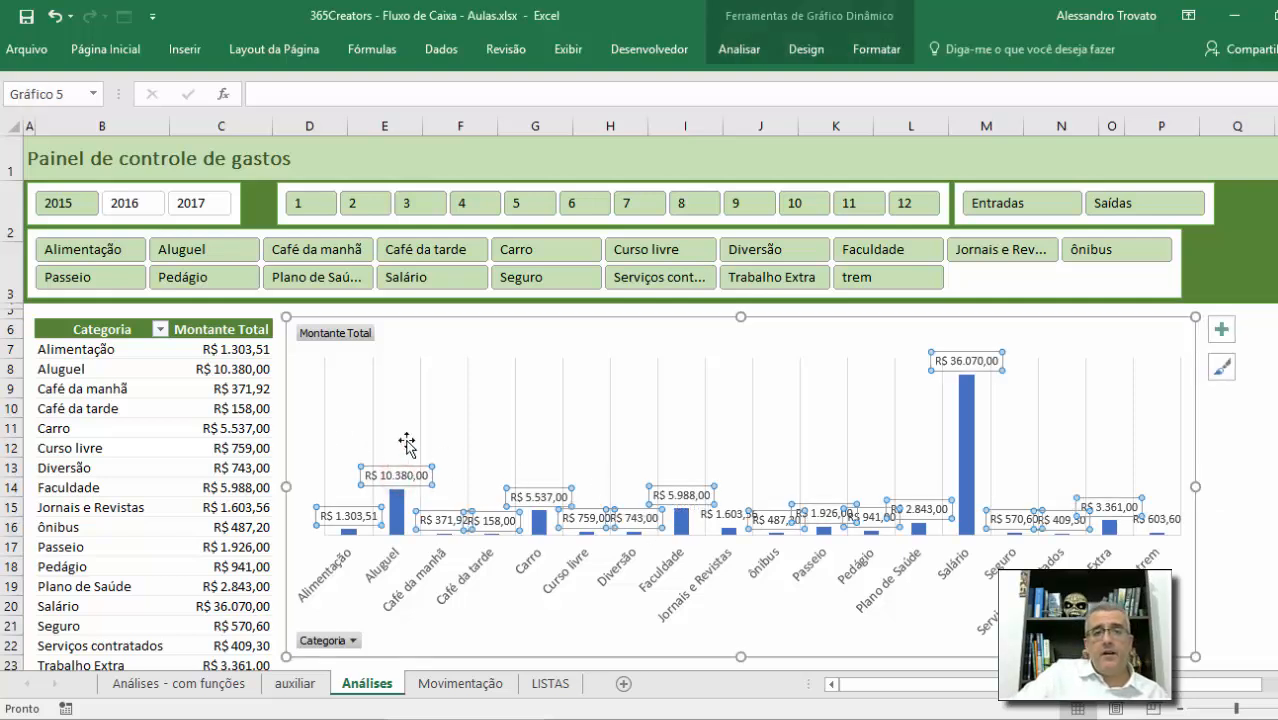
{"action": "left_click", "coordinate": [103, 47]}
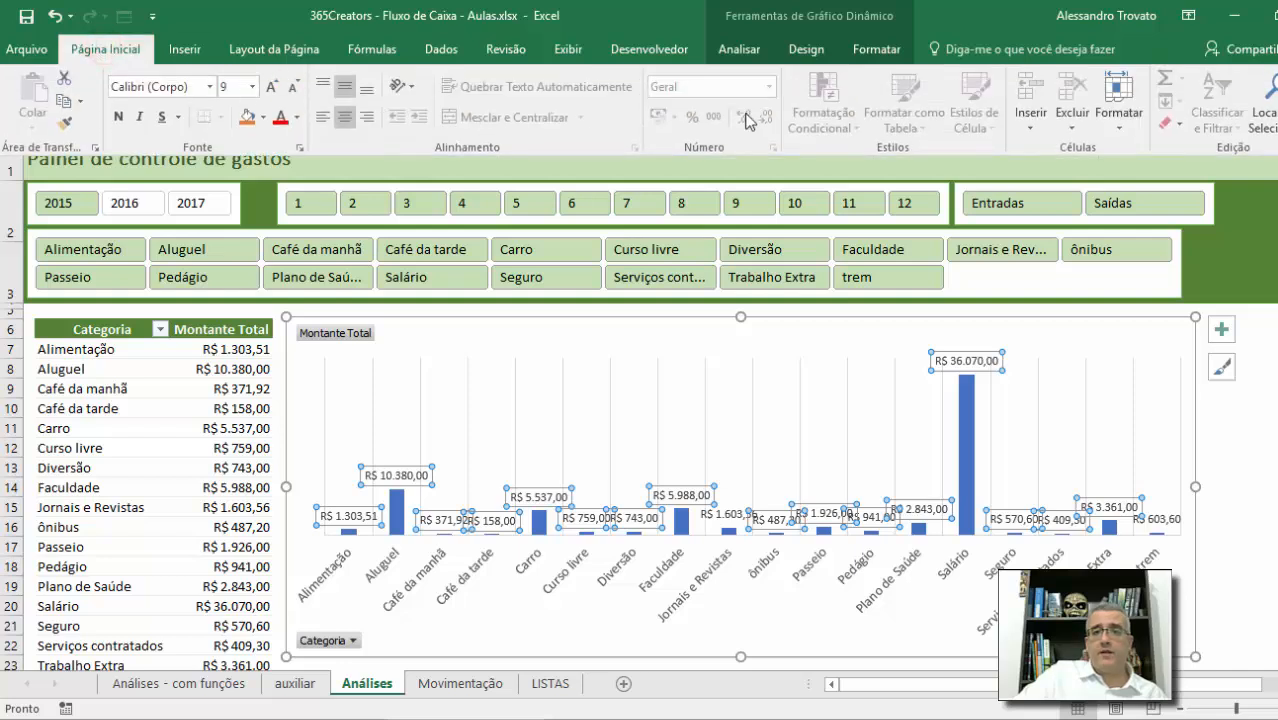
{"action": "left_click", "coordinate": [790, 50]}
{"action": "left_click", "coordinate": [765, 50]}
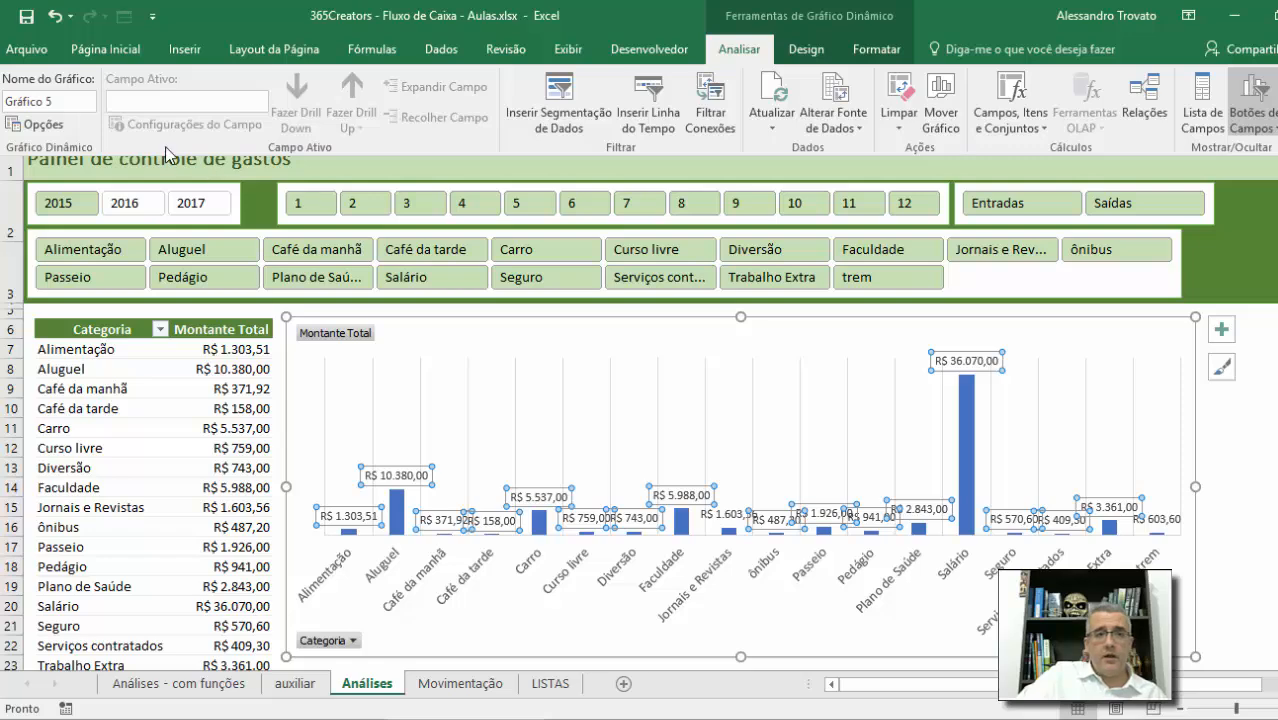
{"action": "left_click", "coordinate": [32, 124]}
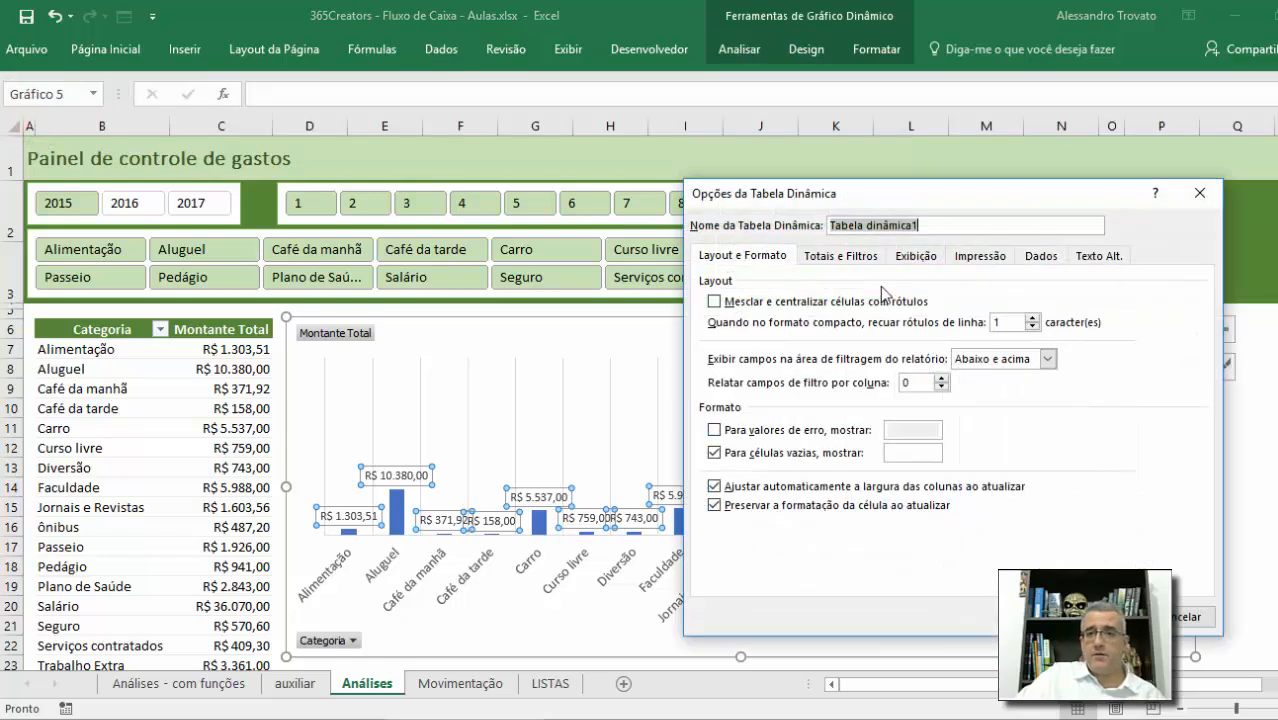
{"action": "key", "text": "Return"}
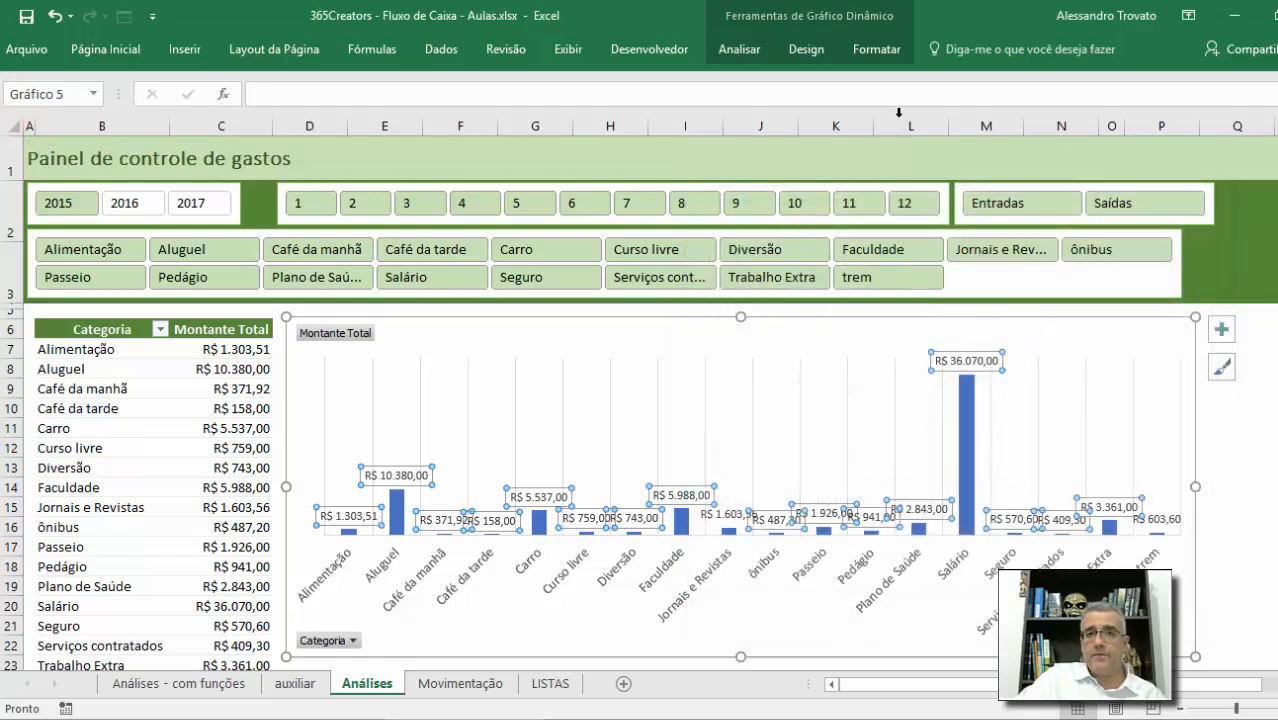
Open the formatting options of the selected data labels and set their number category to Número.
{"action": "left_click", "coordinate": [862, 55]}
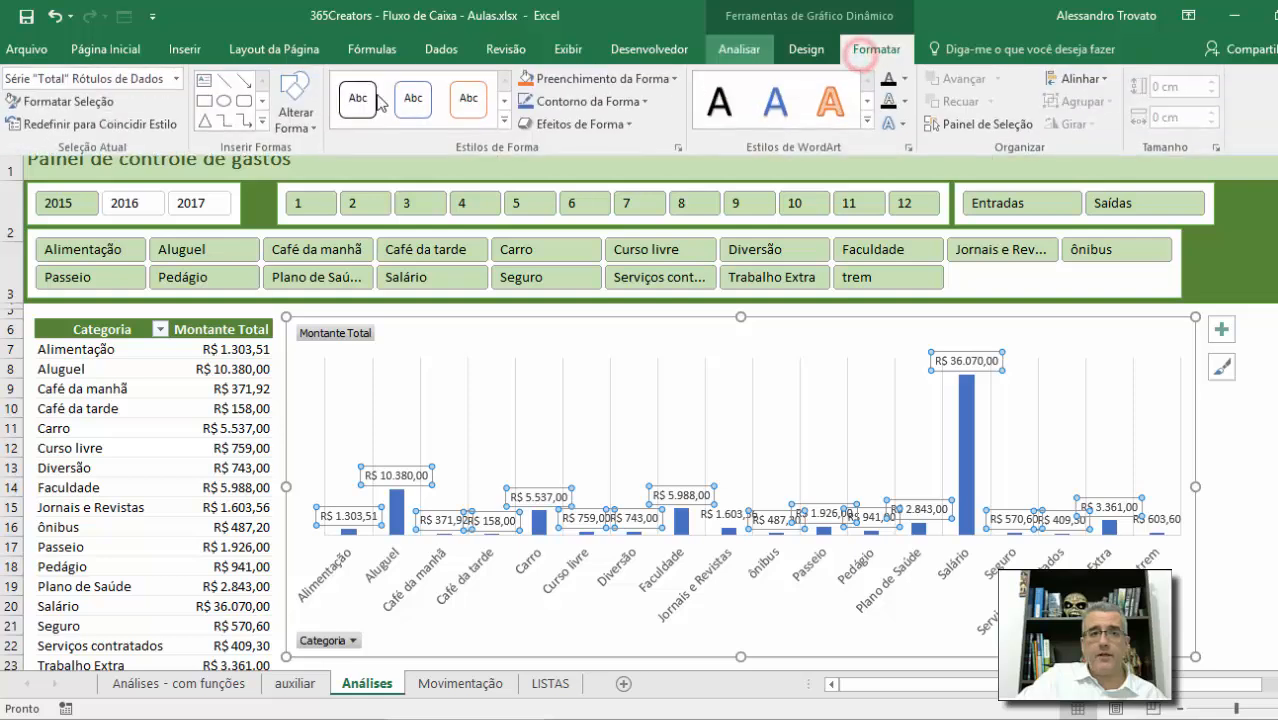
{"action": "left_click", "coordinate": [58, 108]}
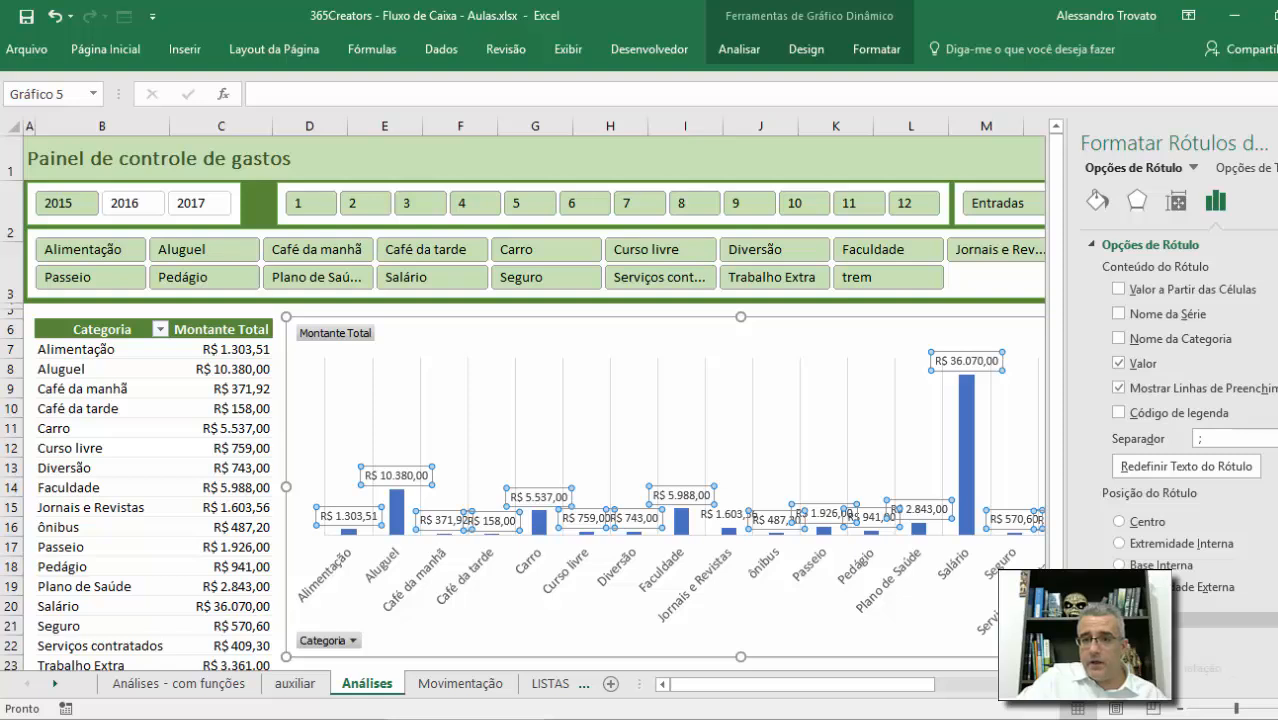
{"action": "scroll", "coordinate": [1178, 622], "scroll_direction": "down", "scroll_amount": 3}
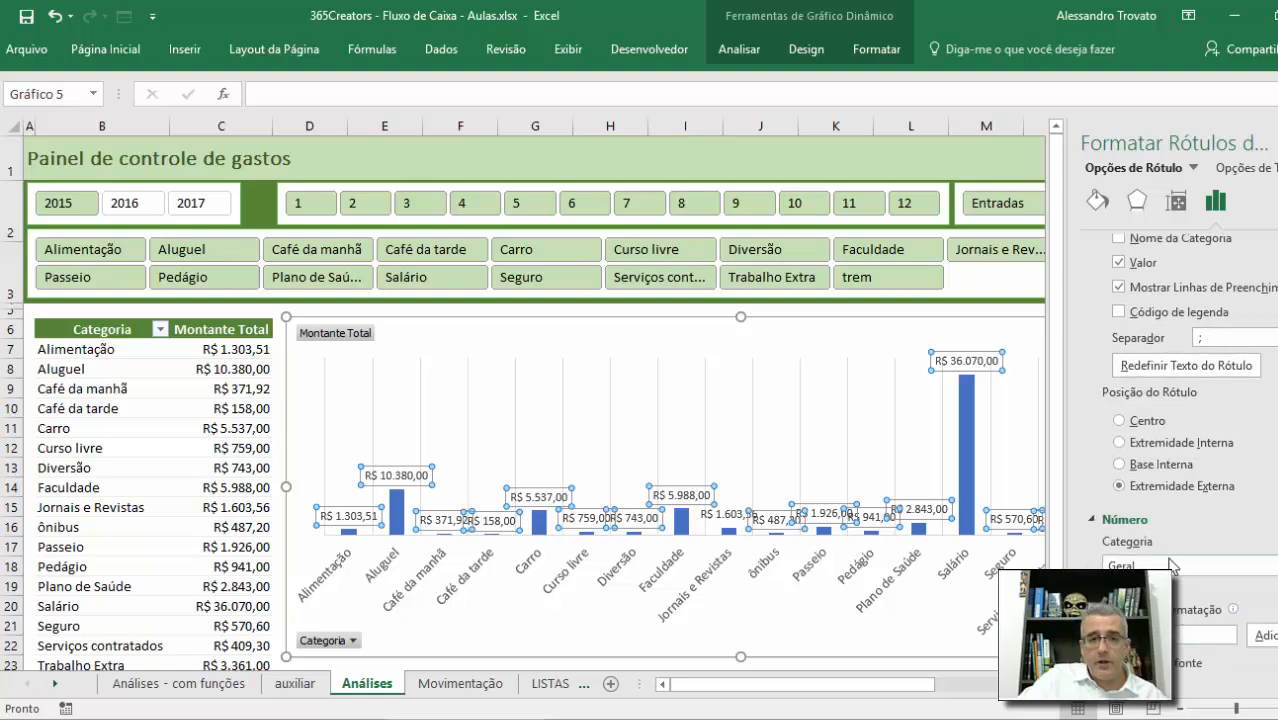
{"action": "left_click", "coordinate": [1172, 566]}
{"action": "left_click", "coordinate": [1140, 362]}
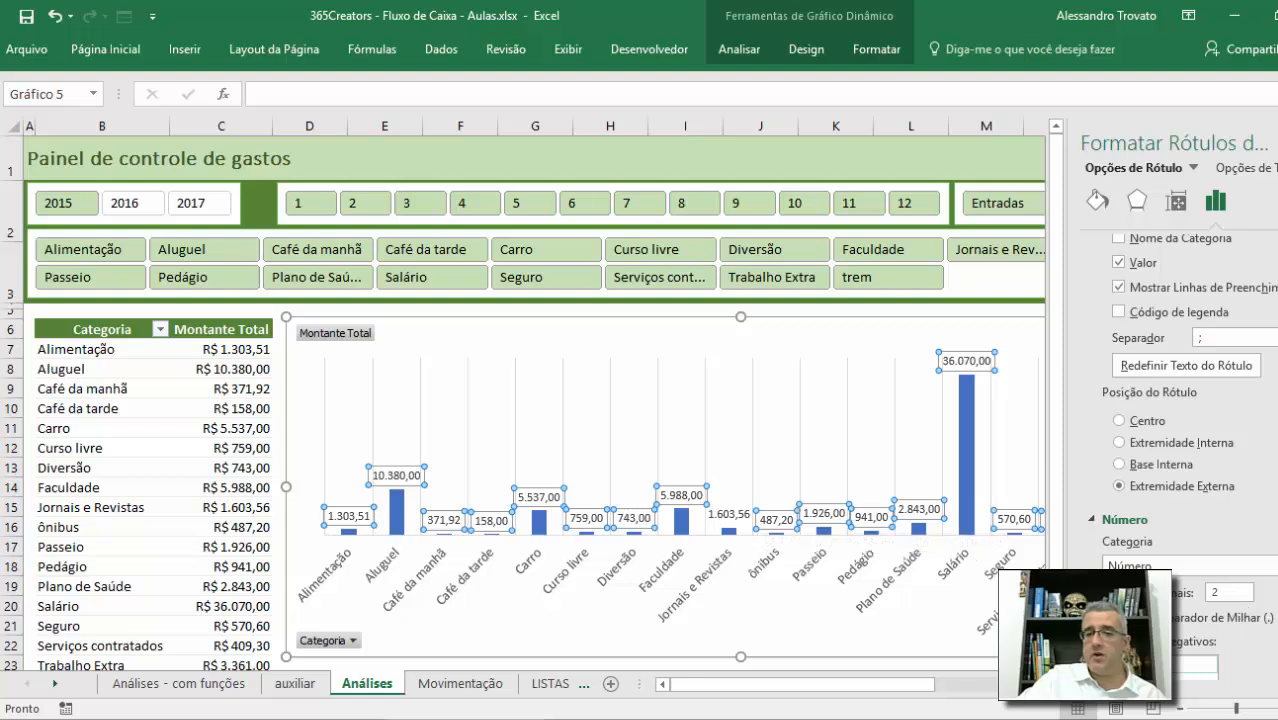
Set the data labels to 0 decimal places and close the label formatting options.
{"action": "double_click", "coordinate": [1226, 592]}
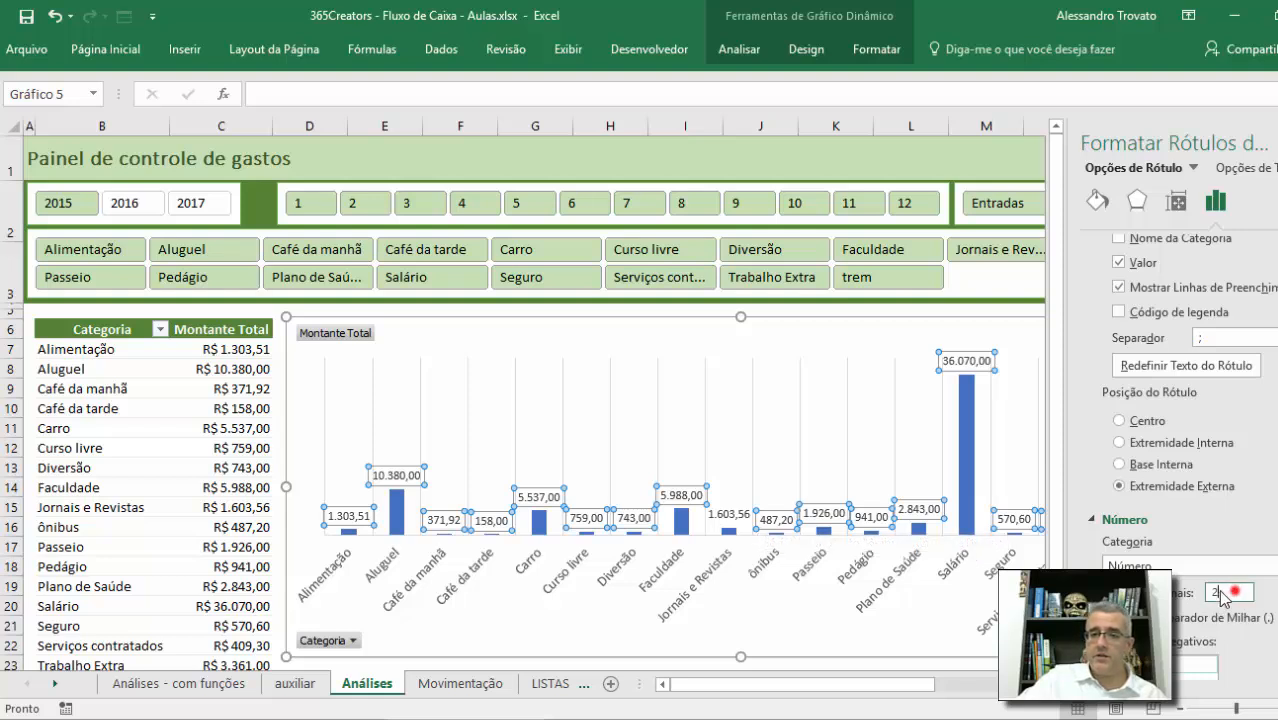
{"action": "type", "text": "0"}
{"action": "scroll", "coordinate": [1213, 597], "scroll_direction": "down", "scroll_amount": 3}
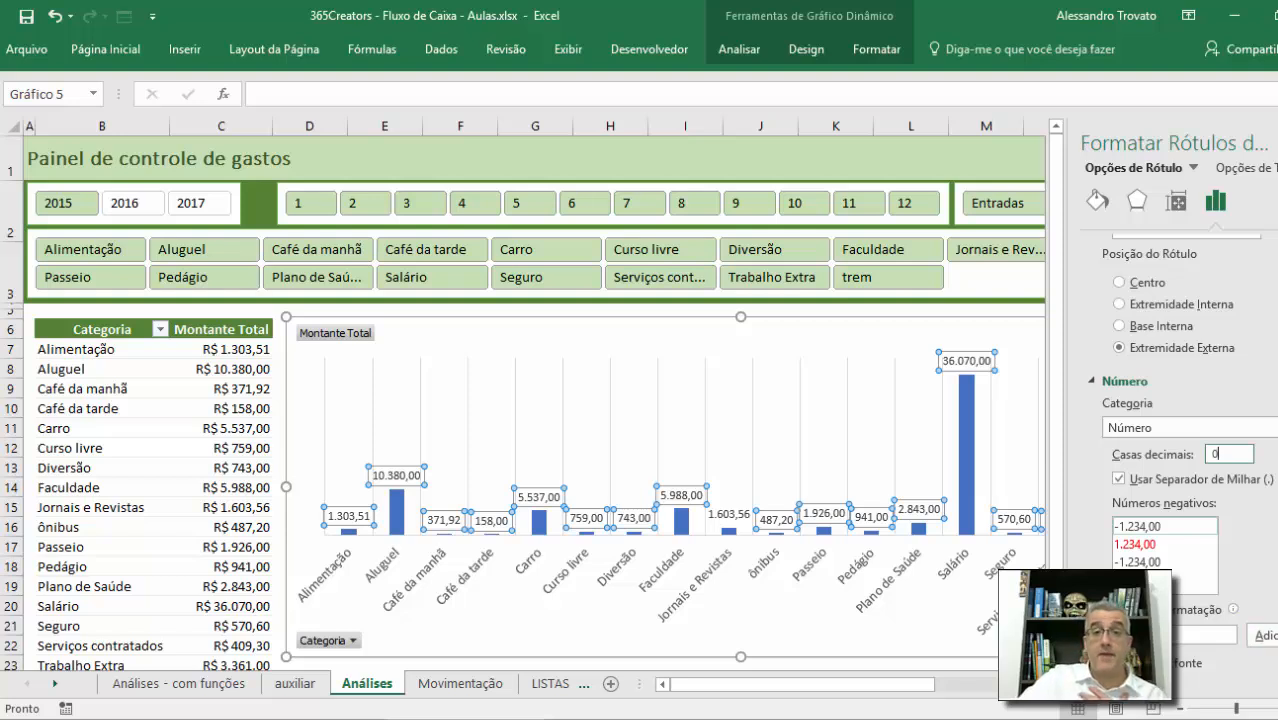
{"action": "scroll", "coordinate": [1271, 567], "scroll_direction": "up", "scroll_amount": 5}
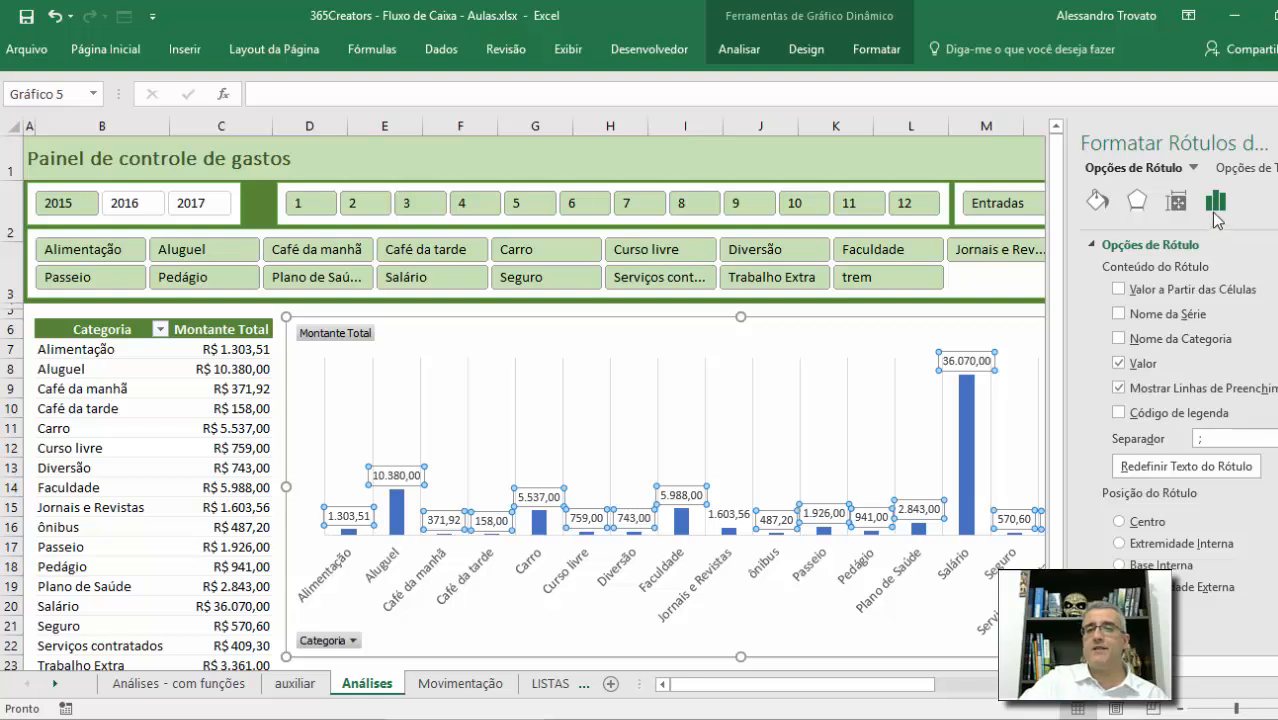
{"action": "left_click", "coordinate": [1213, 205]}
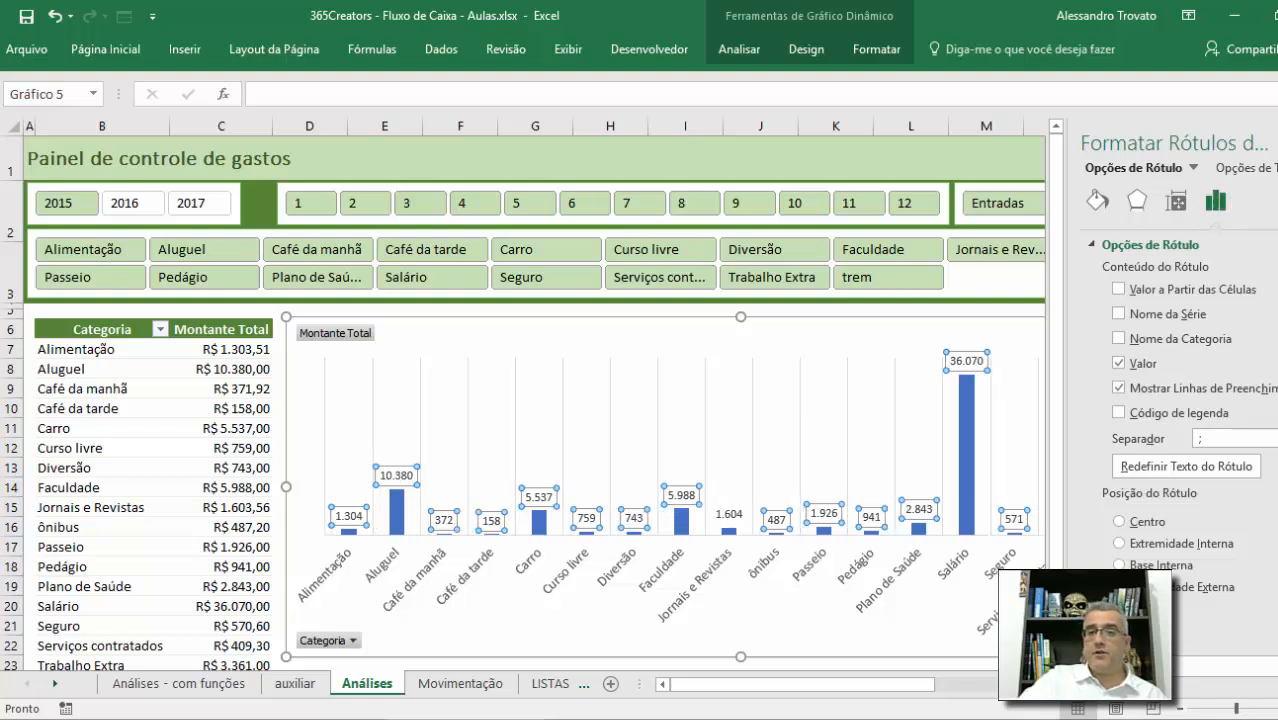
{"action": "left_click", "coordinate": [1268, 143]}
{"action": "left_click", "coordinate": [1267, 487]}
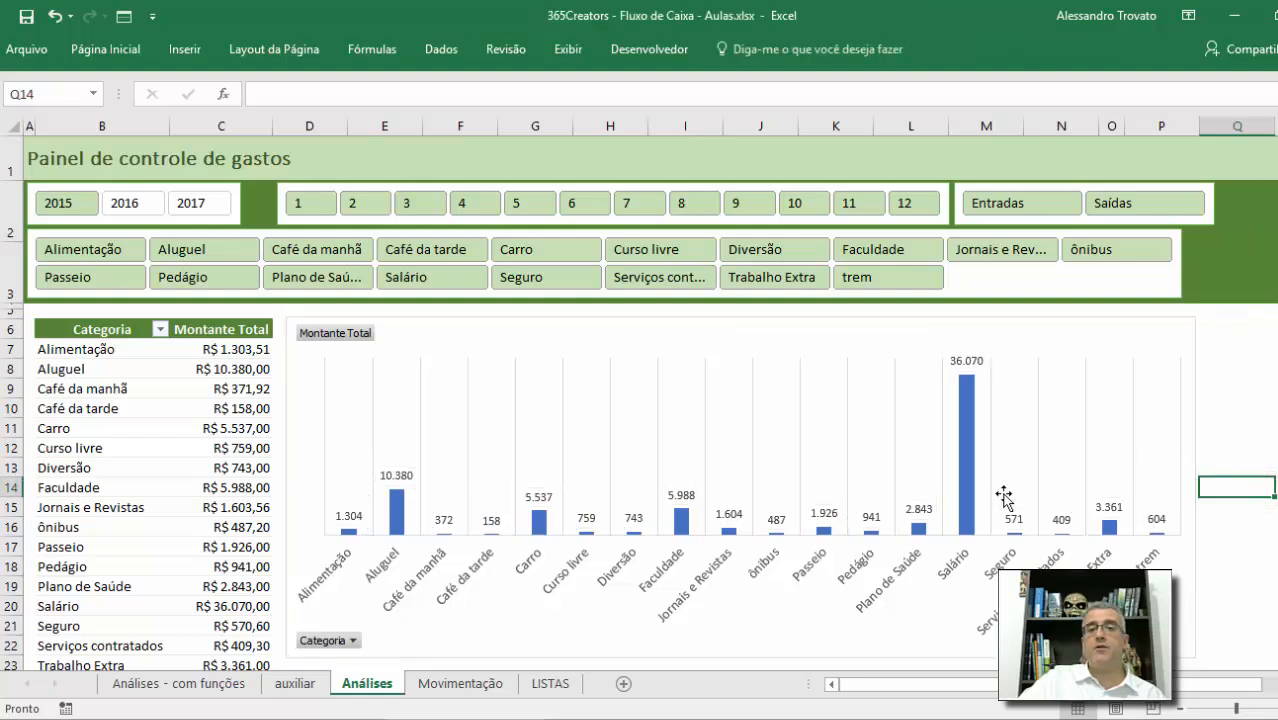
Make the chart's data labels bold and deselect the chart.
{"action": "left_click", "coordinate": [538, 497]}
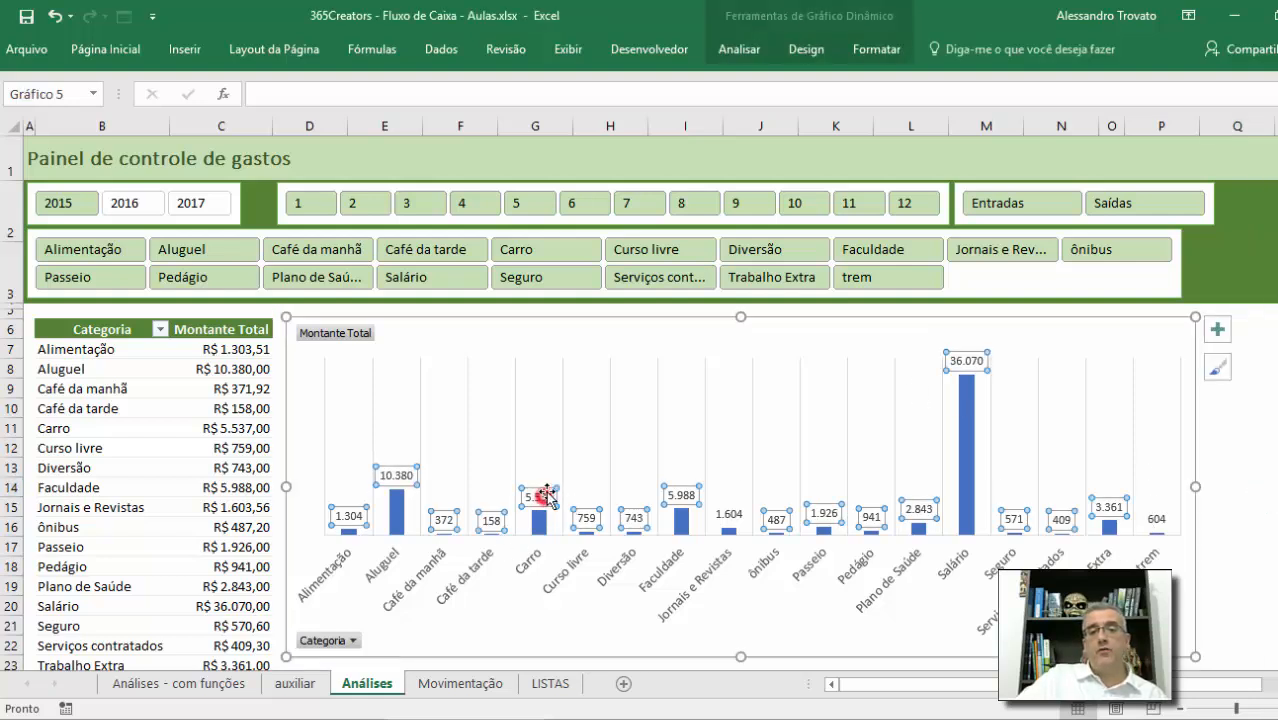
{"action": "left_click", "coordinate": [105, 50]}
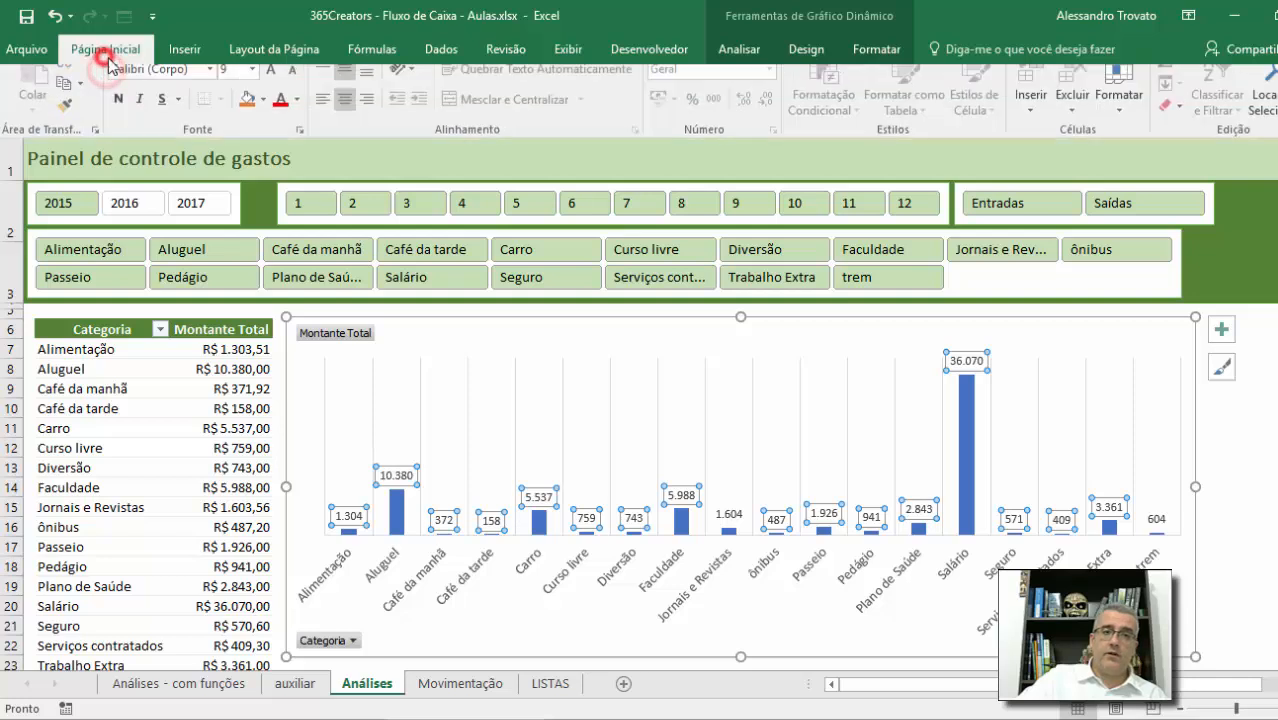
{"action": "left_click", "coordinate": [118, 116]}
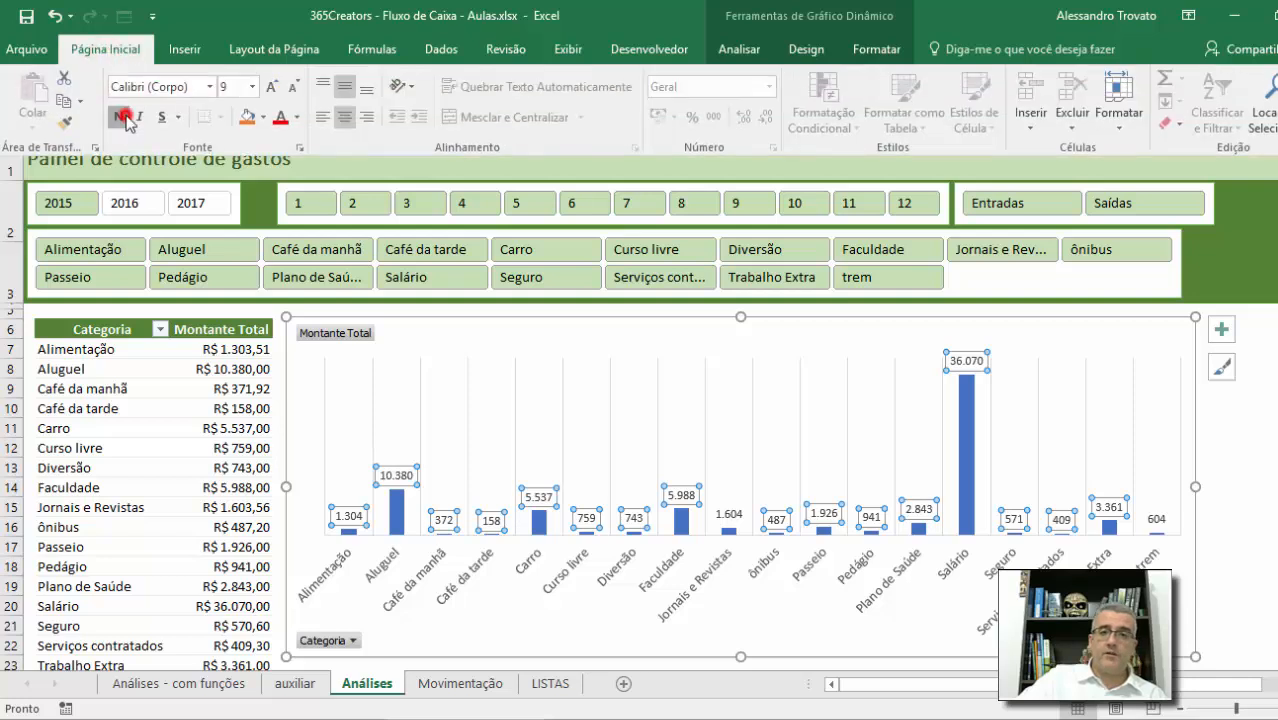
{"action": "left_click", "coordinate": [1250, 492]}
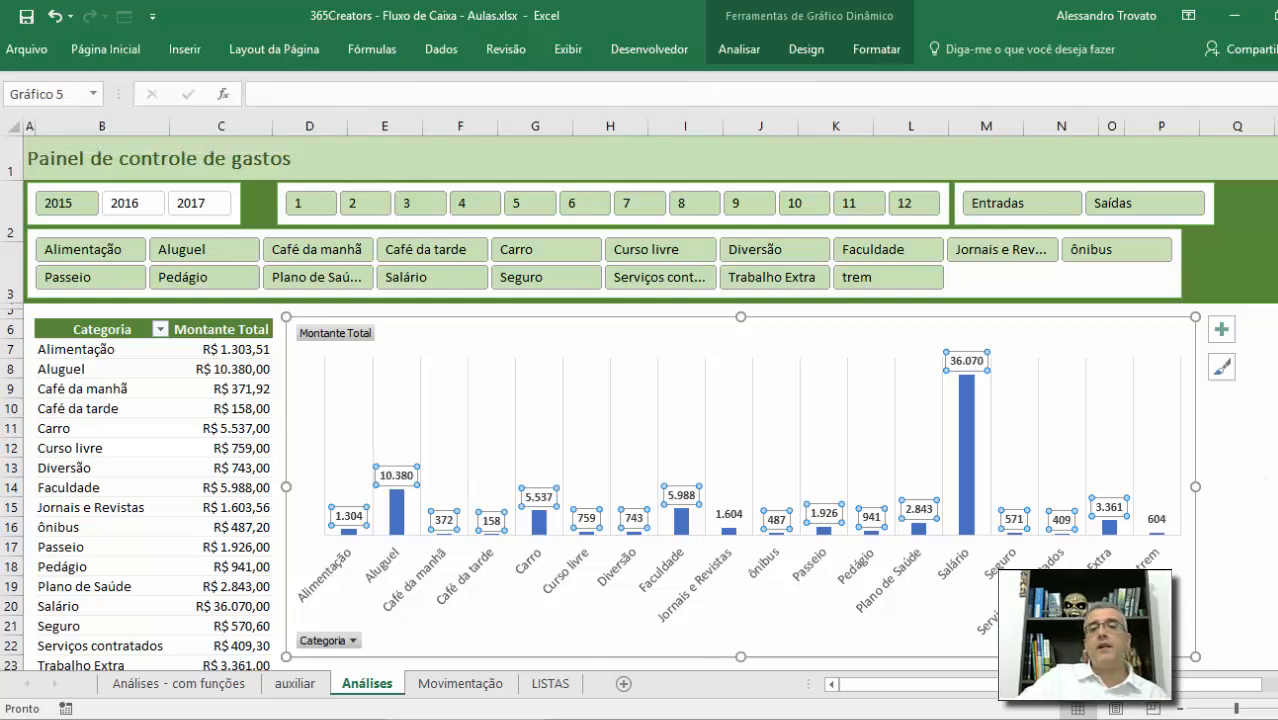
{"action": "left_click", "coordinate": [1250, 464]}
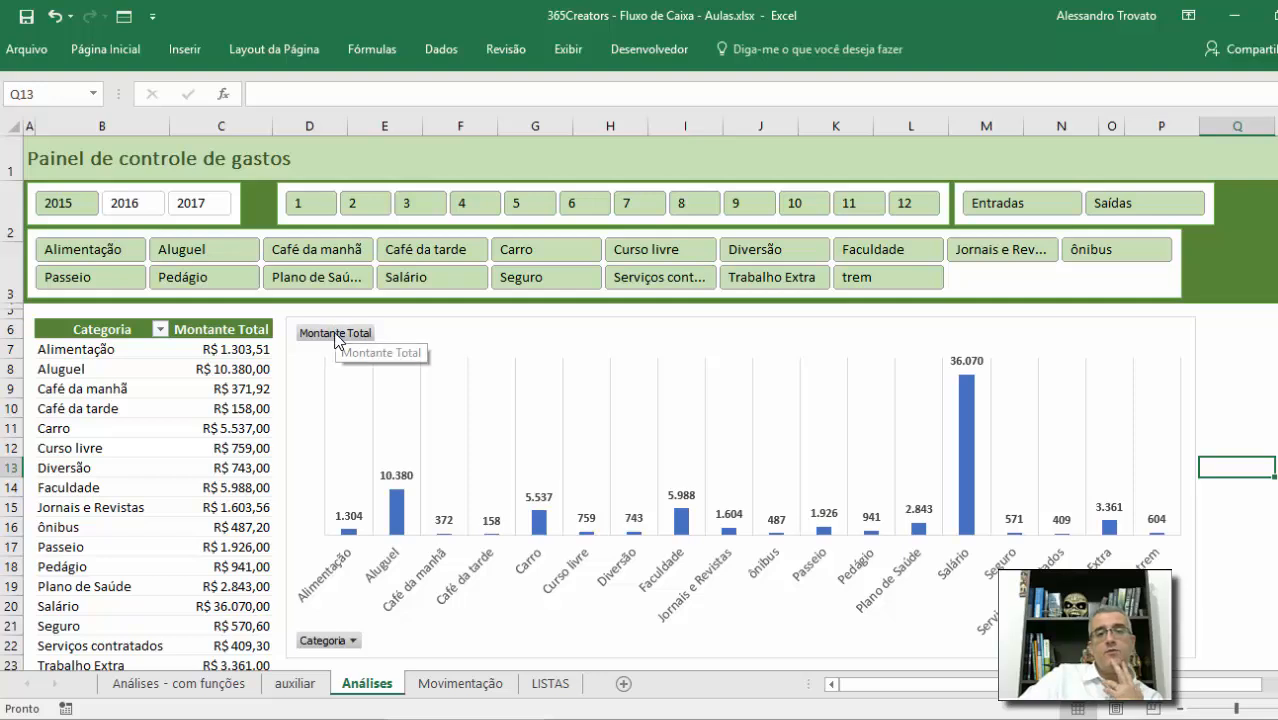
Hide all the field buttons on the pivot chart, including Montante Total and Categoria.
{"action": "left_click", "coordinate": [350, 640]}
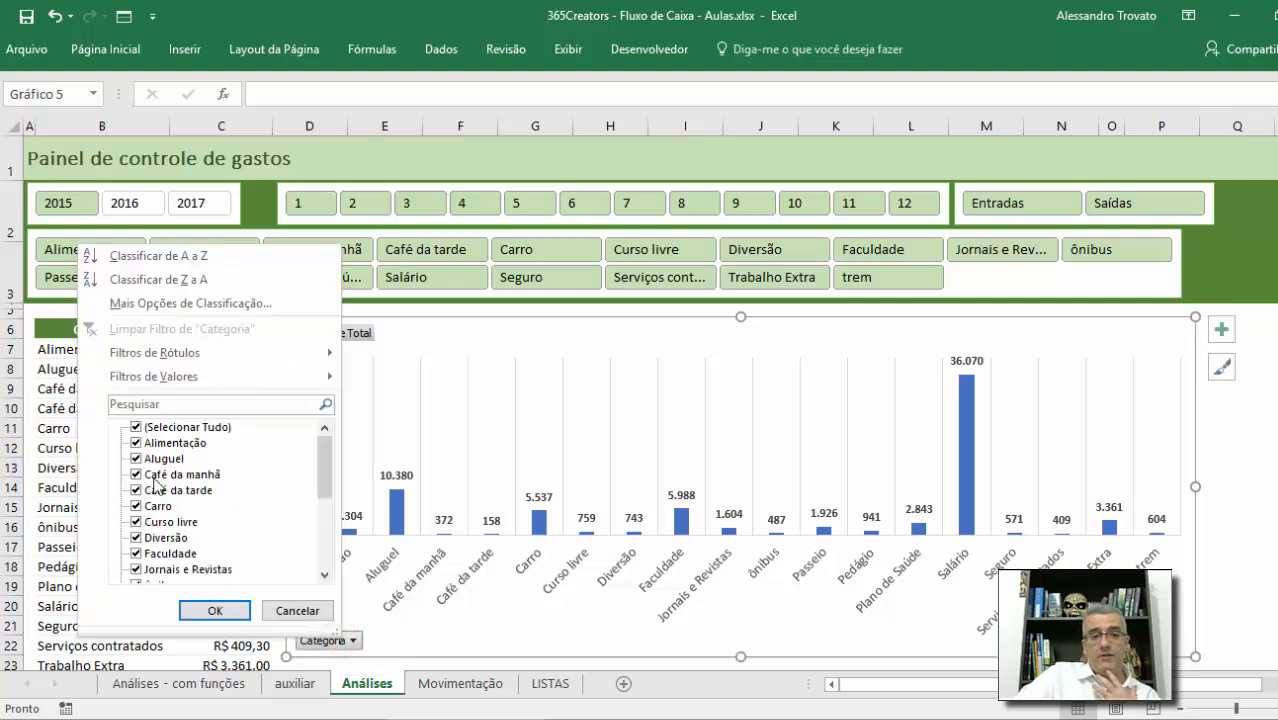
{"action": "left_click", "coordinate": [297, 610]}
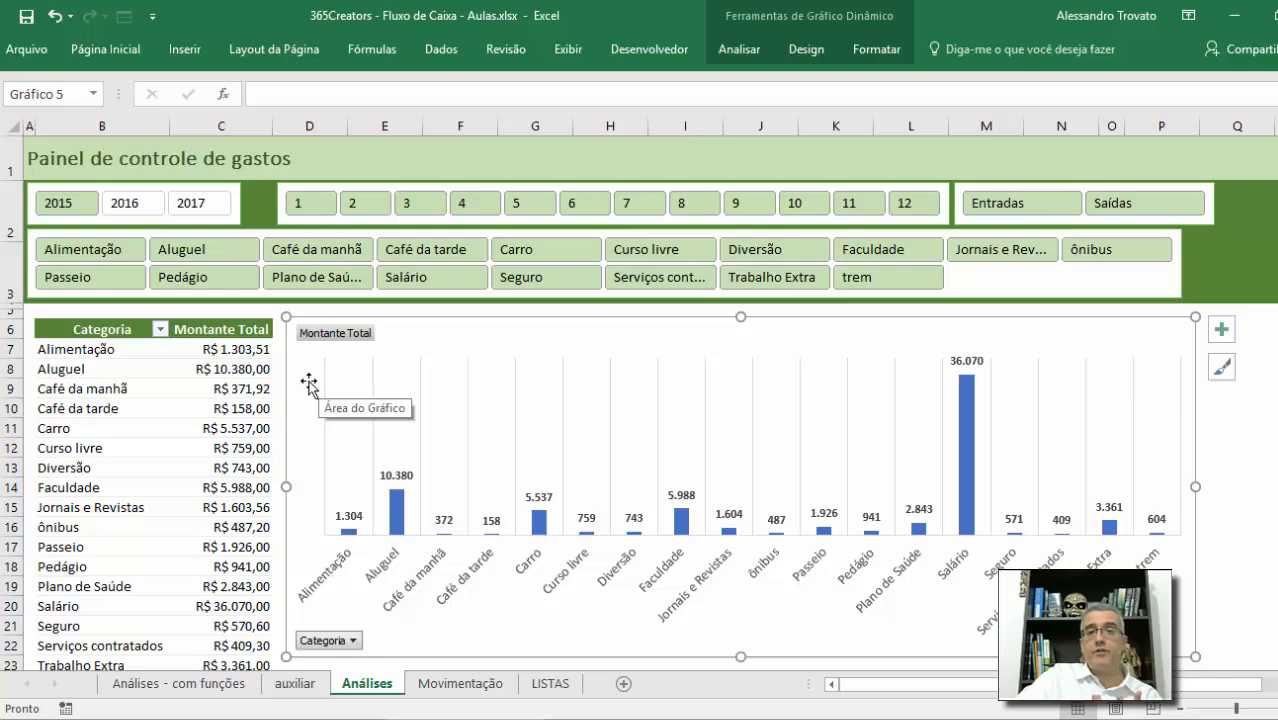
{"action": "left_click", "coordinate": [864, 56]}
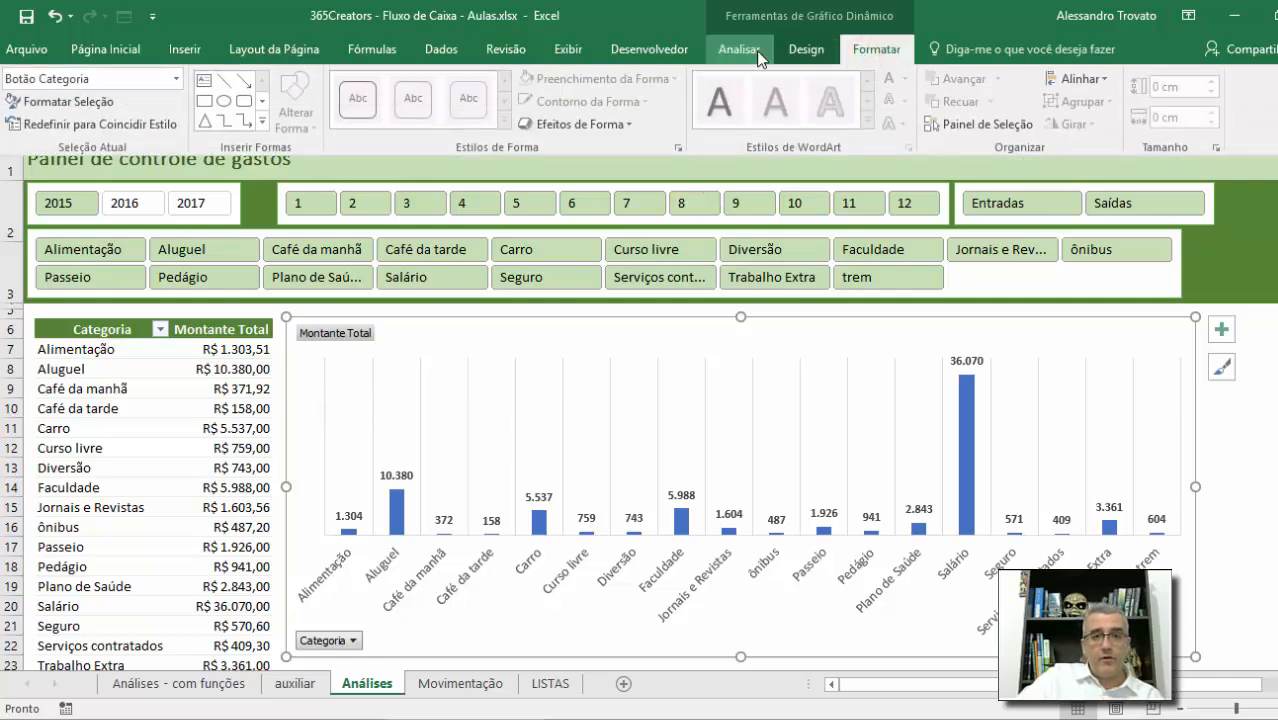
{"action": "left_click", "coordinate": [758, 51]}
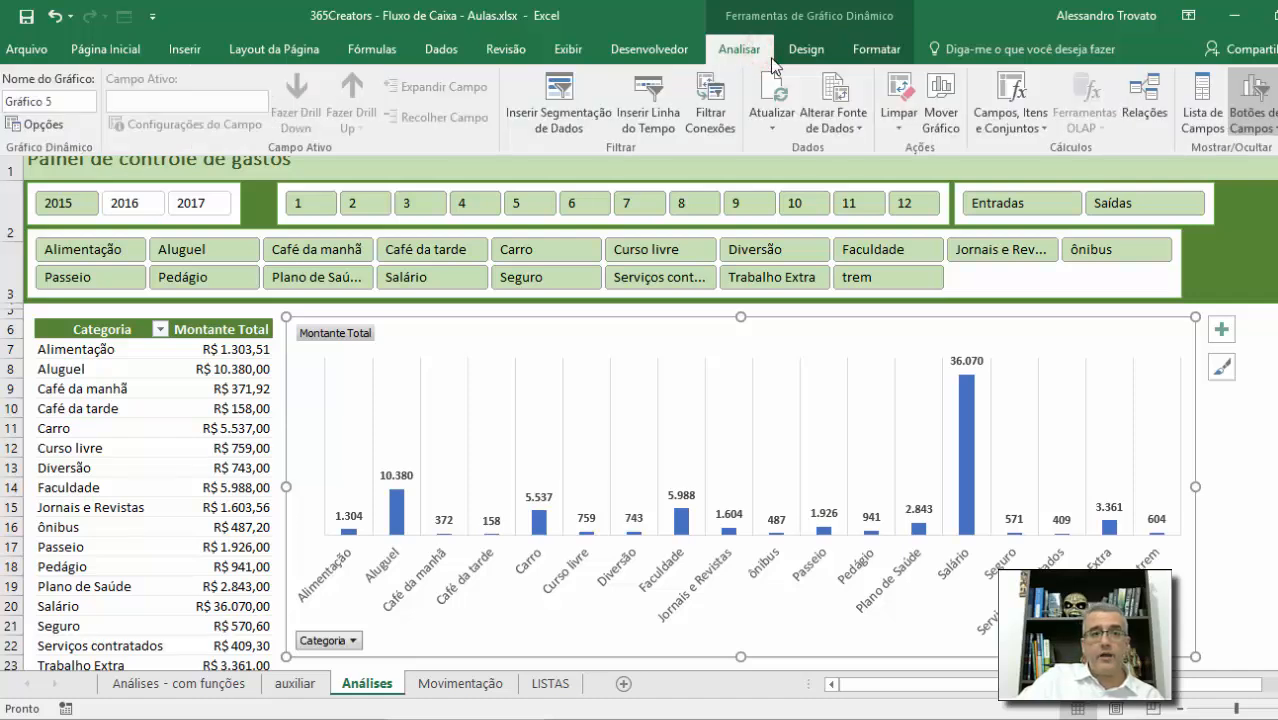
{"action": "left_click", "coordinate": [1250, 90]}
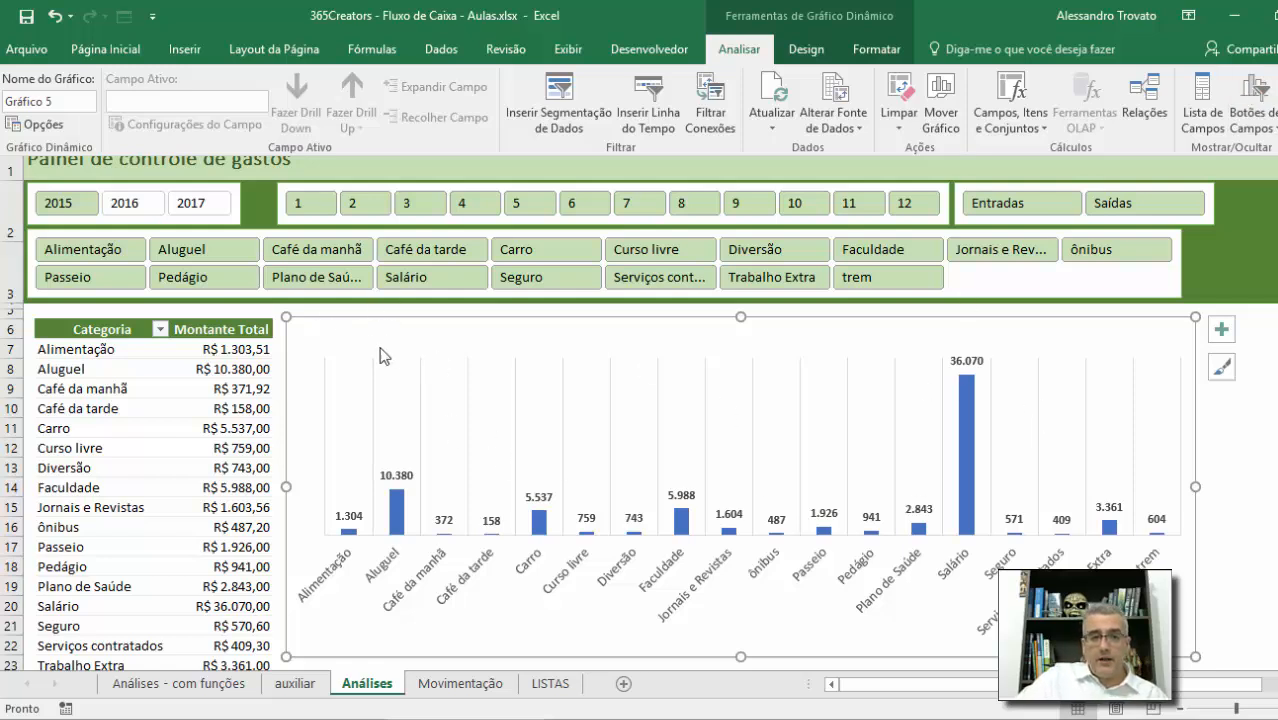
{"action": "left_click", "coordinate": [343, 325]}
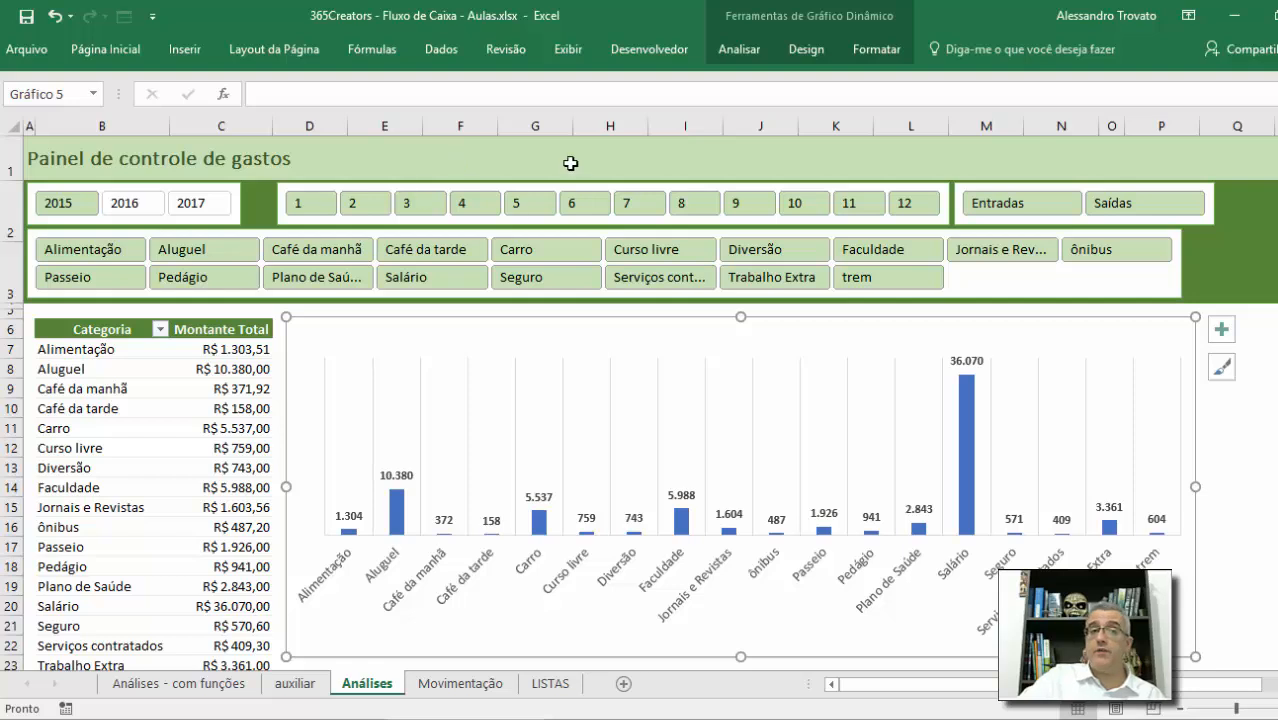
Recolor the chart's columns with the monochromatic green palette that runs from light to dark.
{"action": "left_click", "coordinate": [806, 50]}
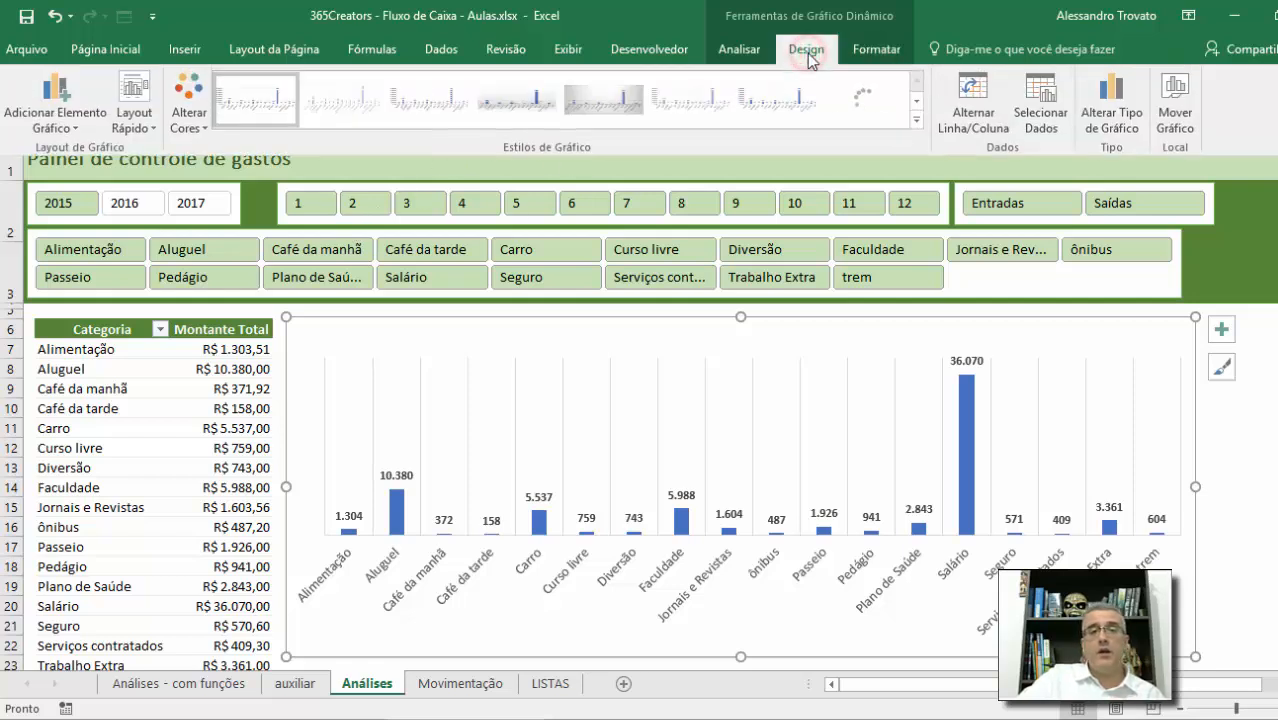
{"action": "left_click", "coordinate": [189, 100]}
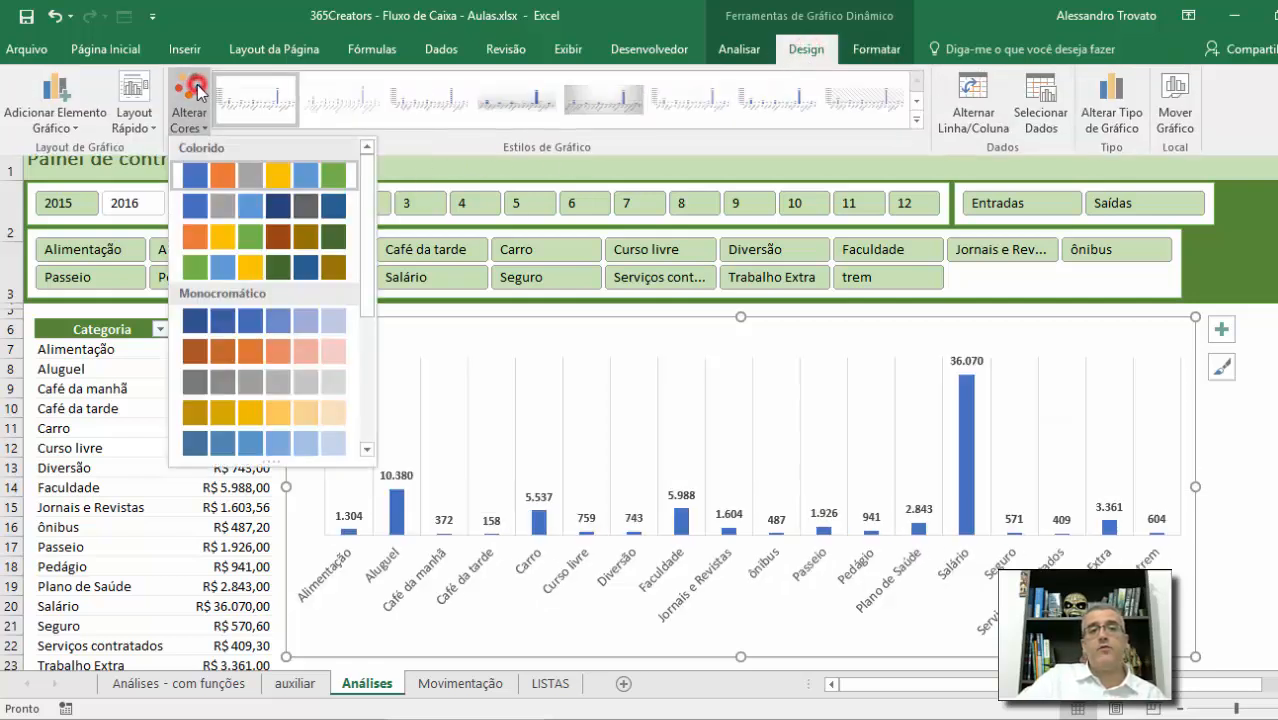
{"action": "scroll", "coordinate": [360, 380], "scroll_direction": "down", "scroll_amount": 3}
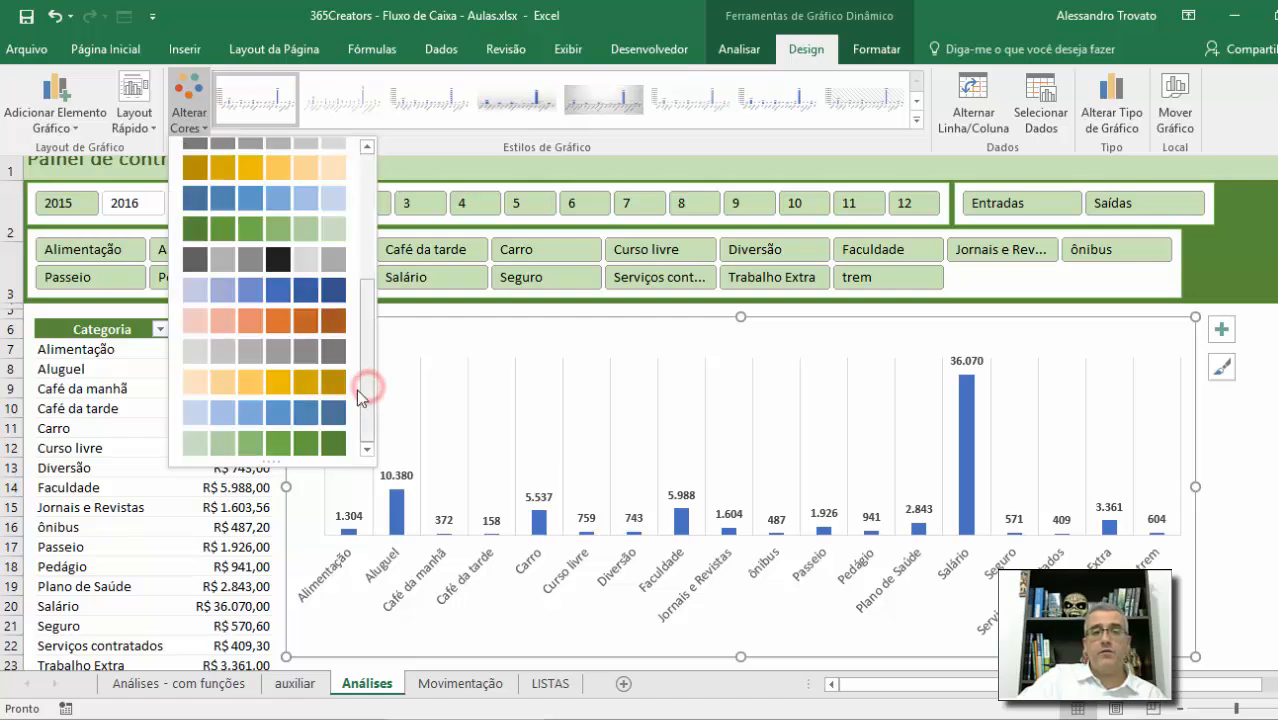
{"action": "left_click", "coordinate": [281, 437]}
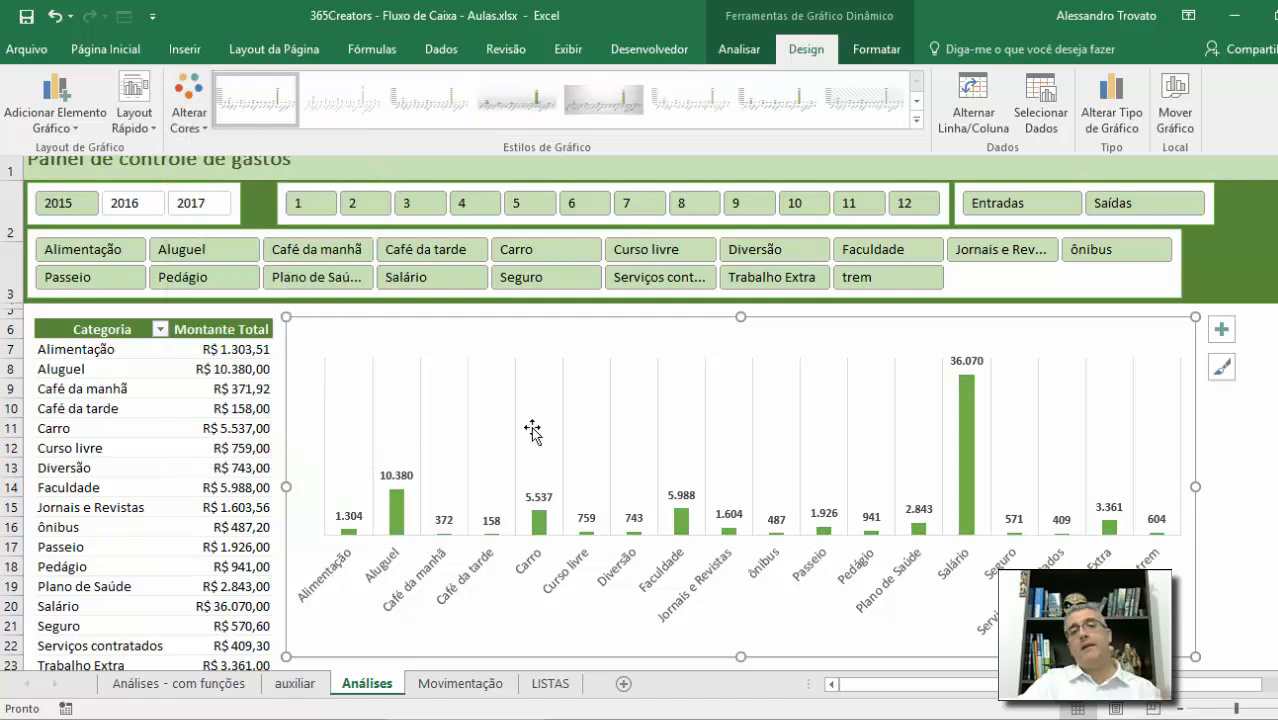
{"action": "left_click", "coordinate": [1228, 525]}
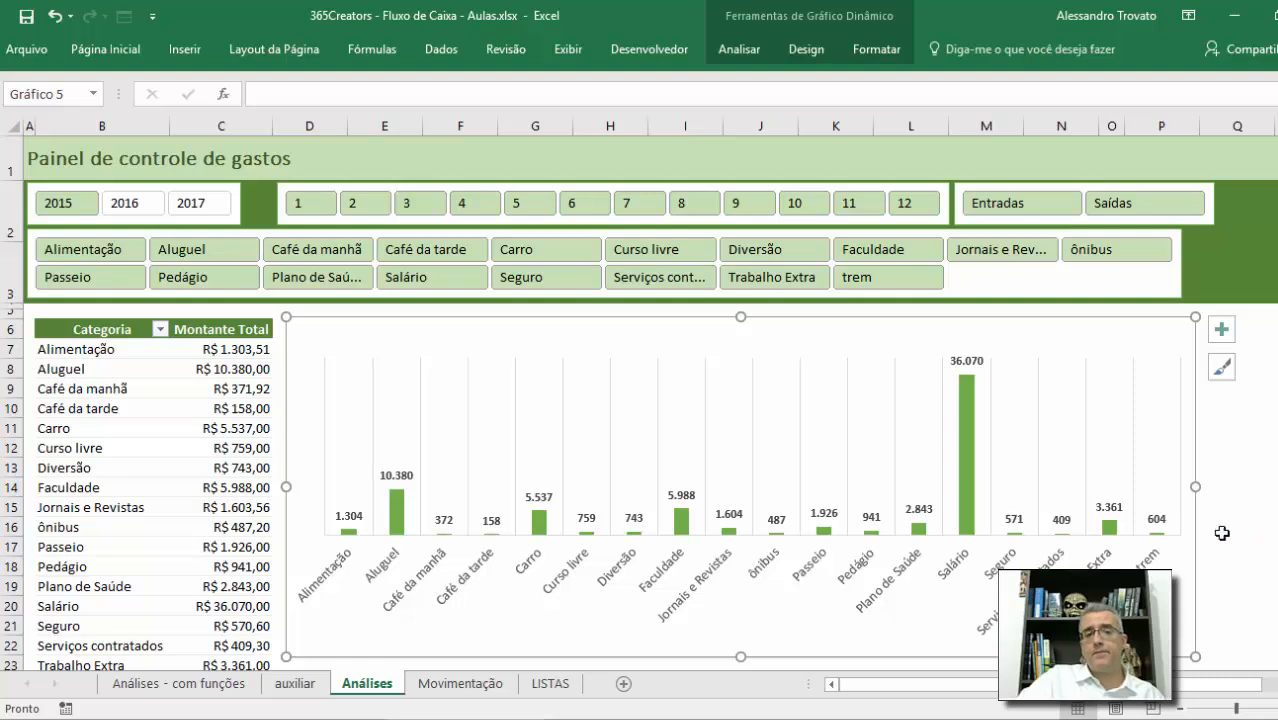
Open the formatting options of the chart's column series and set the series overlap to 0%.
{"action": "mouse_move", "coordinate": [970, 410]}
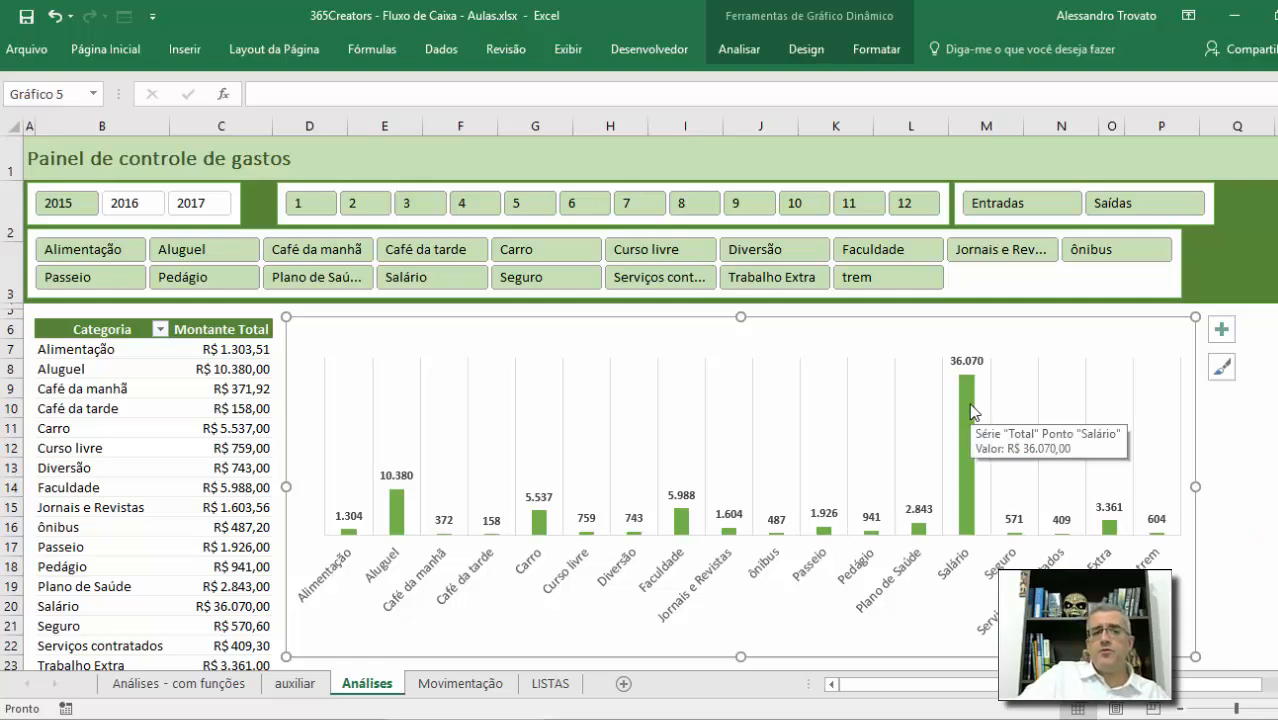
{"action": "left_click", "coordinate": [970, 408]}
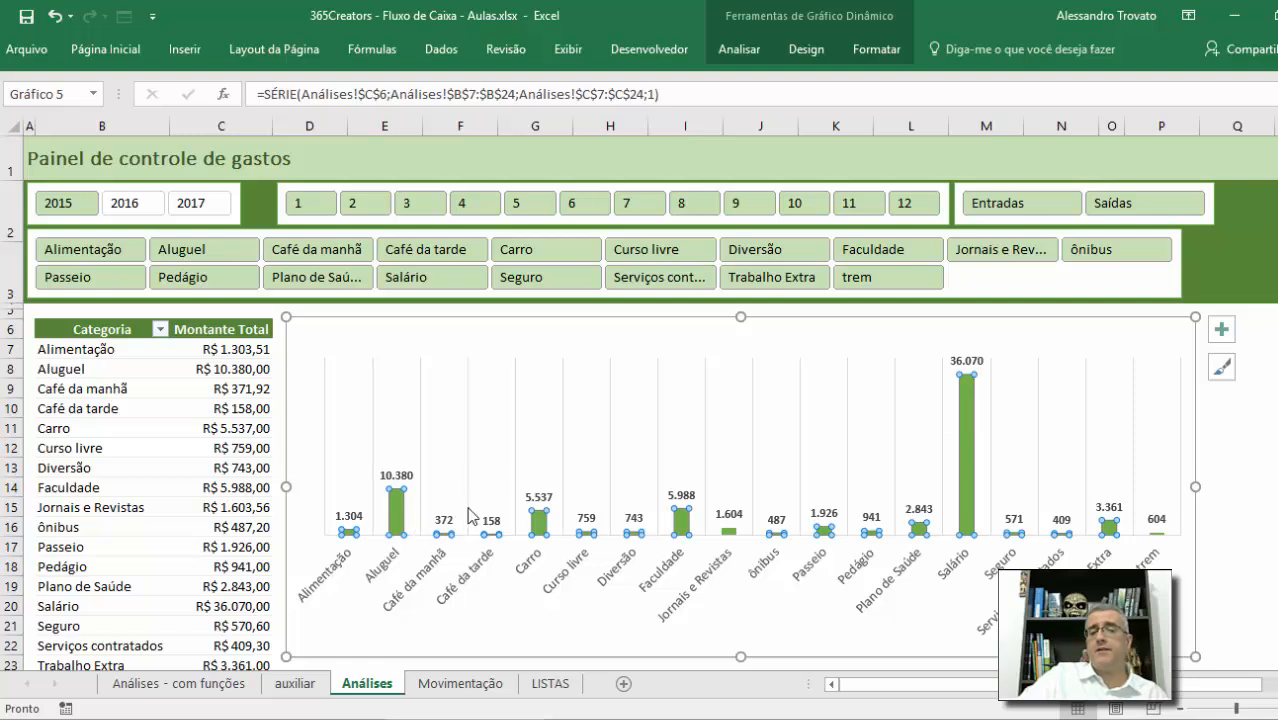
{"action": "left_click", "coordinate": [969, 415]}
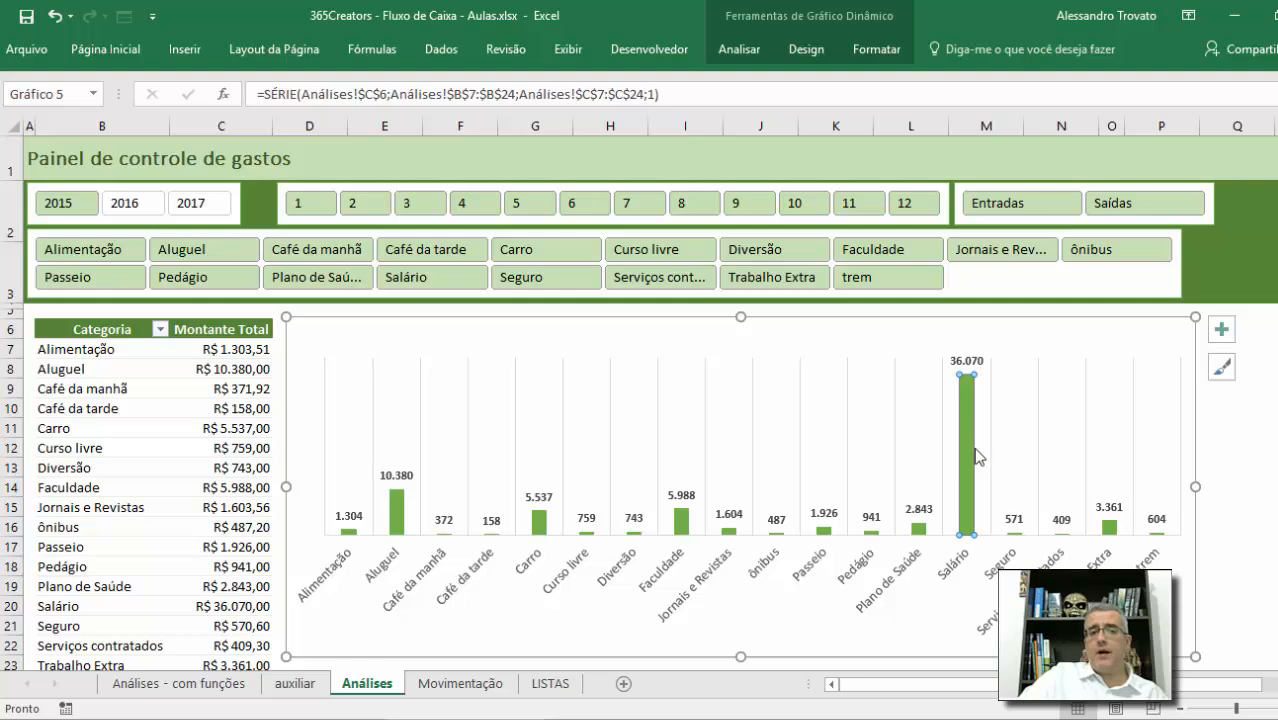
{"action": "left_click", "coordinate": [1264, 462]}
{"action": "left_click", "coordinate": [975, 420]}
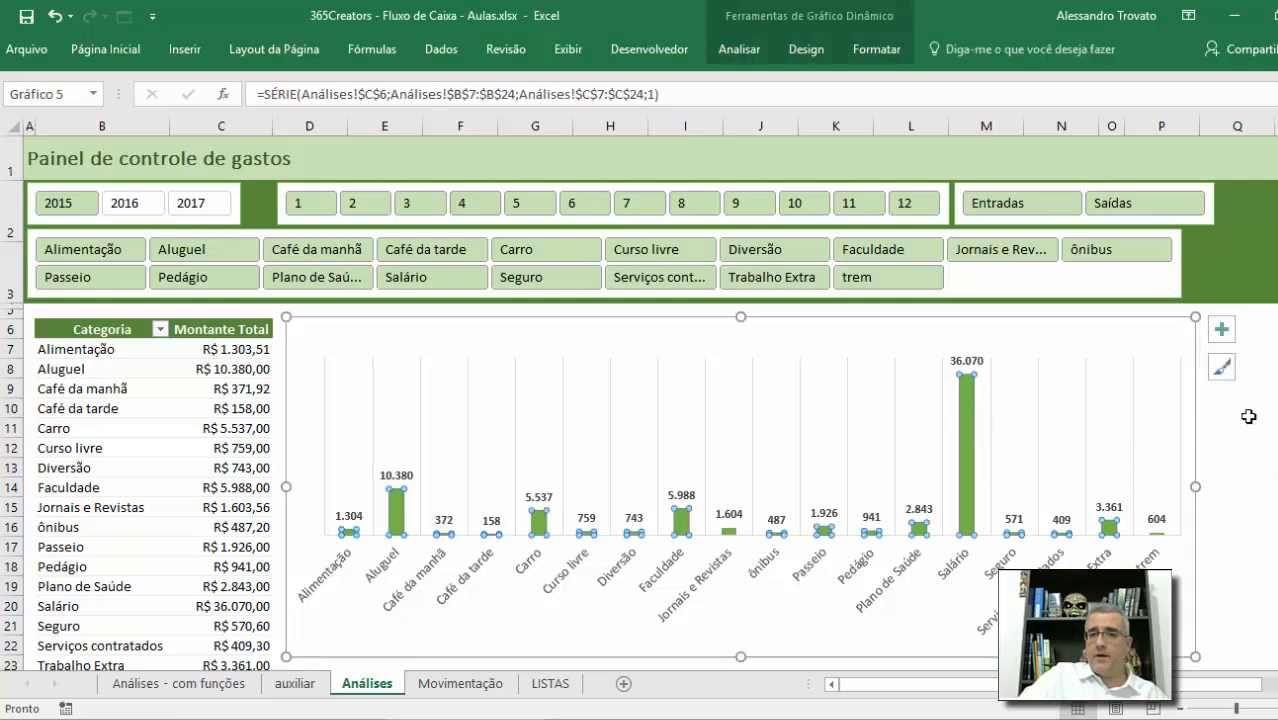
{"action": "left_click", "coordinate": [1221, 329]}
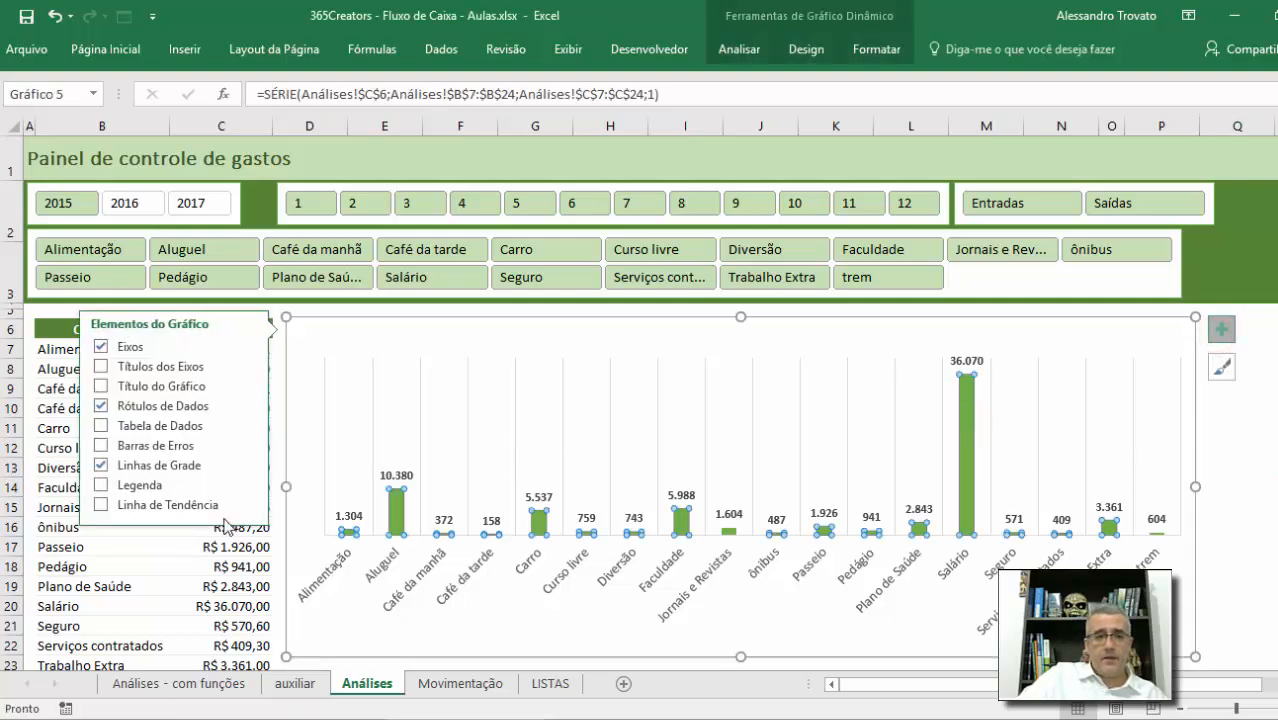
{"action": "right_click", "coordinate": [969, 408]}
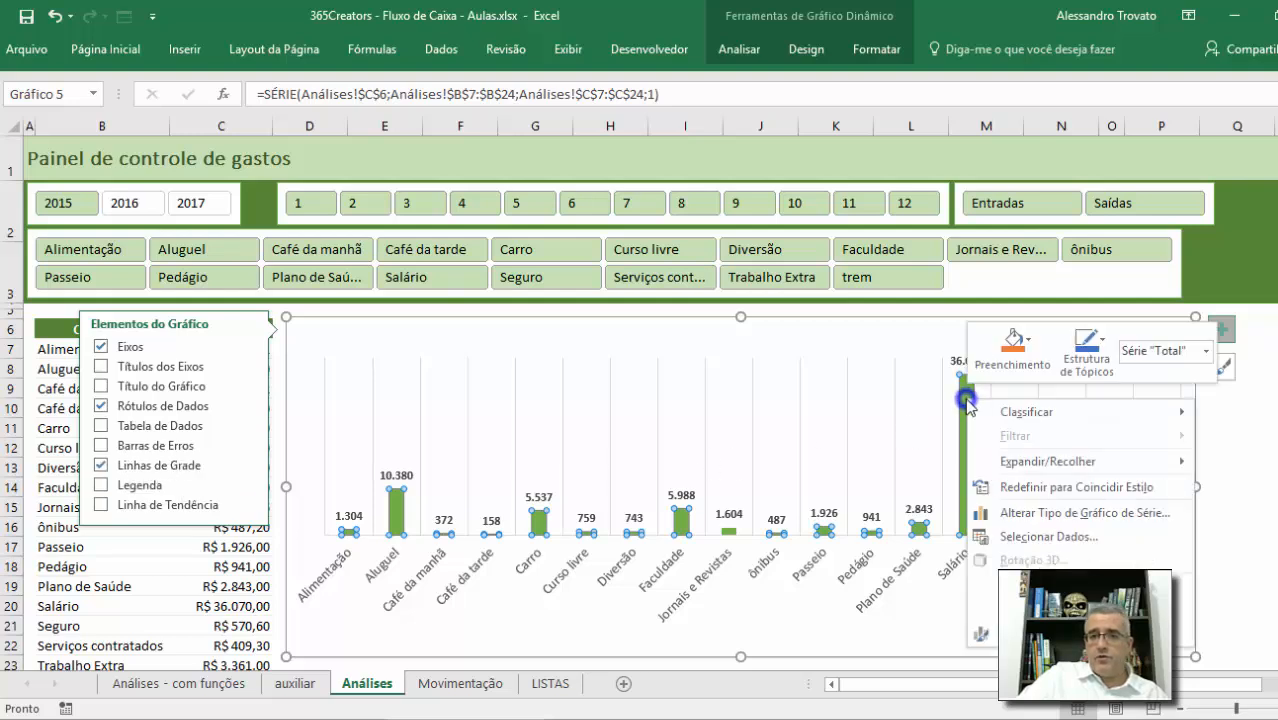
{"action": "left_click", "coordinate": [852, 56]}
{"action": "left_click", "coordinate": [853, 58]}
{"action": "left_click", "coordinate": [44, 102]}
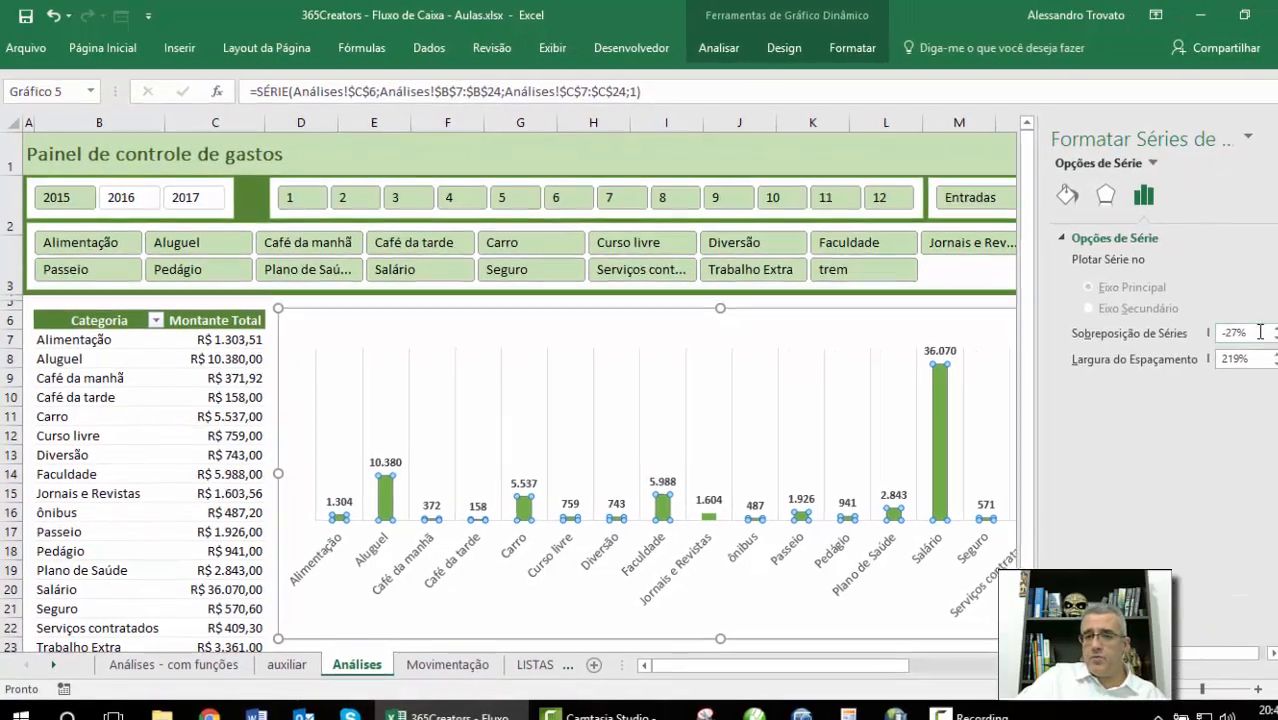
{"action": "left_click", "coordinate": [1266, 342]}
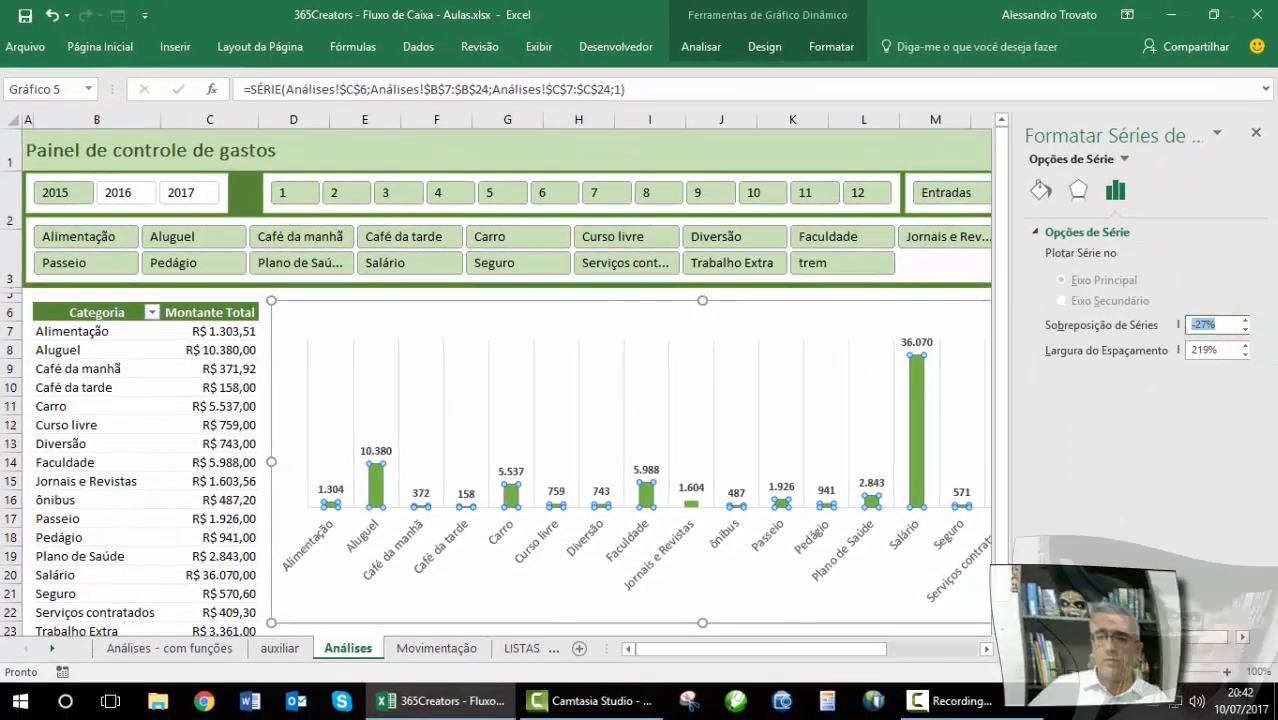
{"action": "type", "text": "0%"}
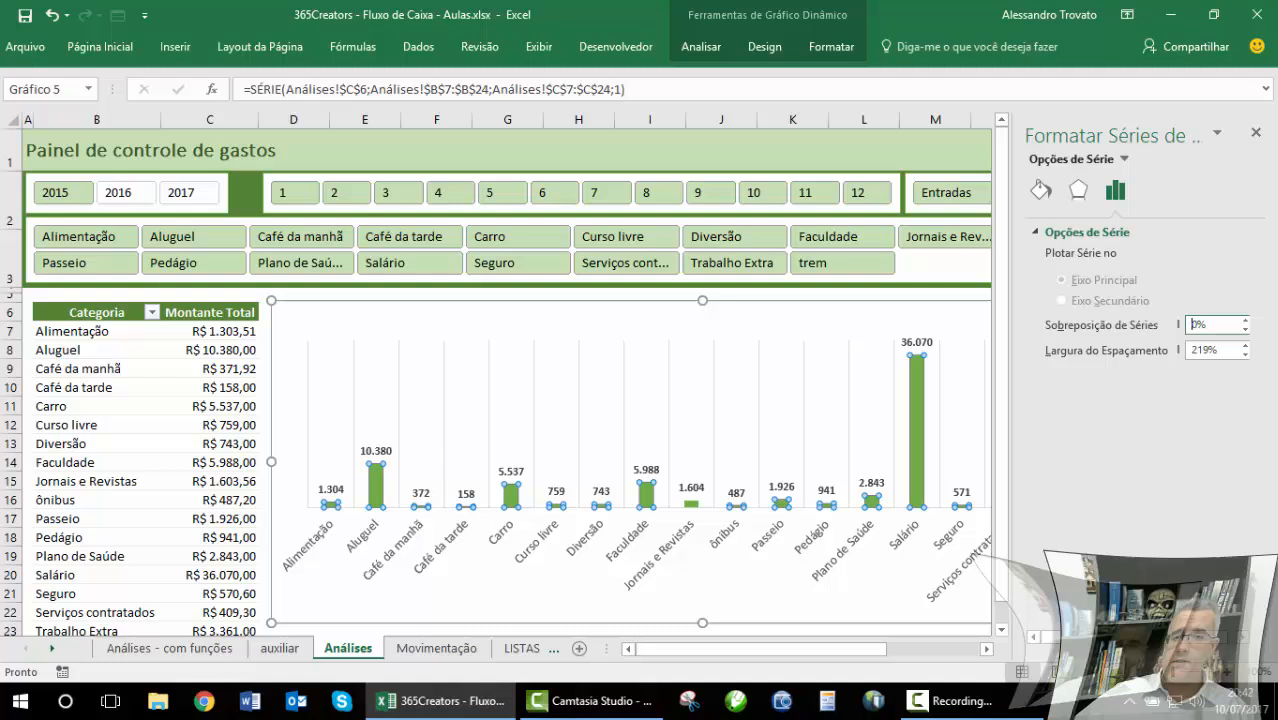
Reduce the column series' gap width to 150% and finally to 100%.
{"action": "left_click", "coordinate": [1227, 351]}
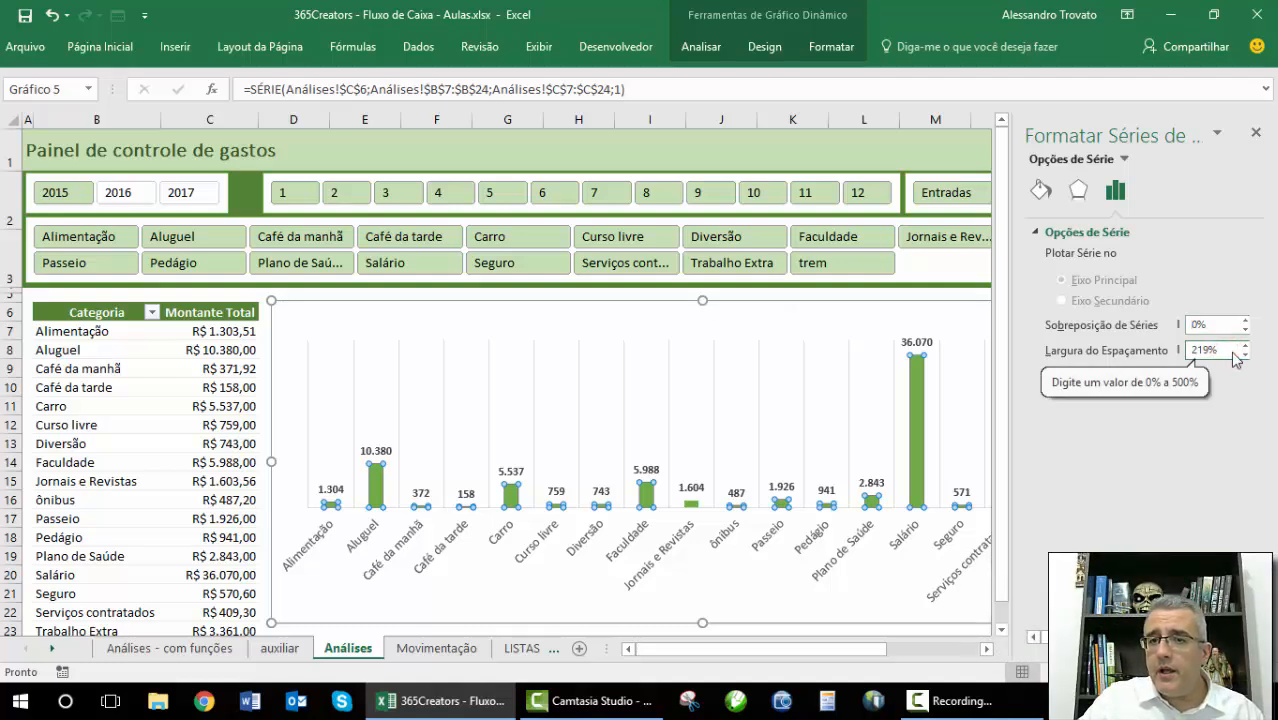
{"action": "type", "text": "150"}
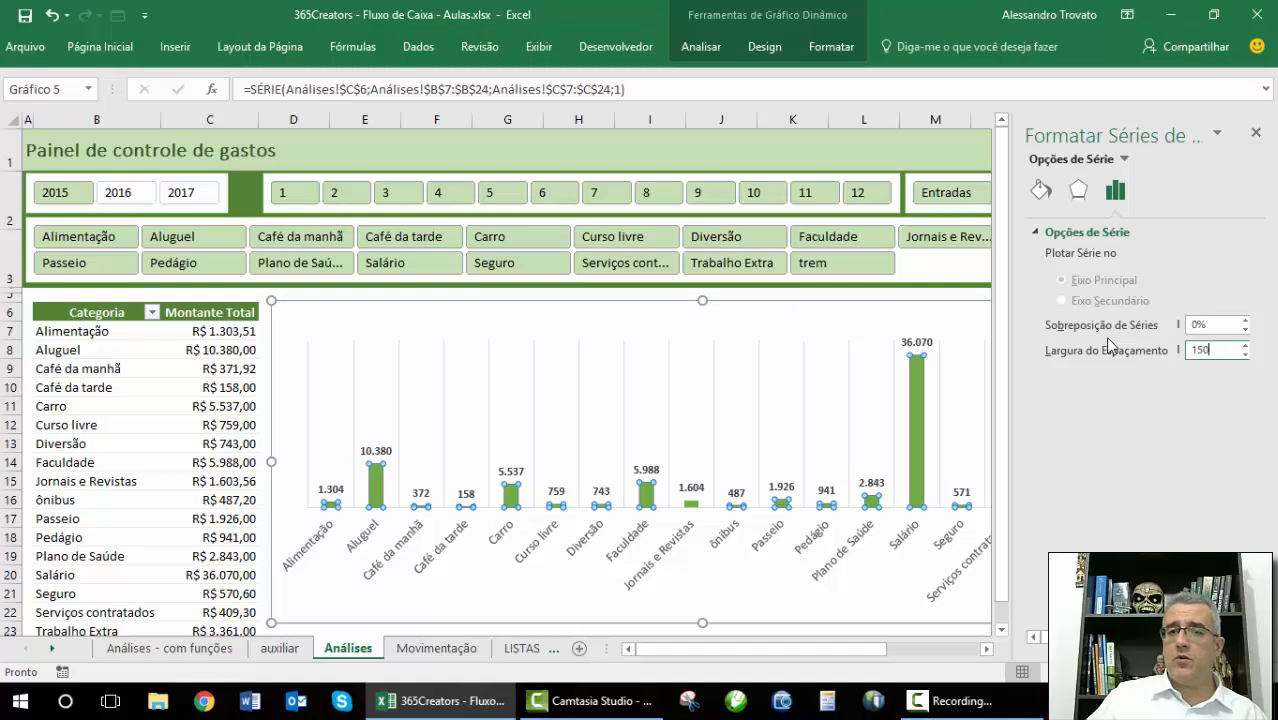
{"action": "key", "text": "Return"}
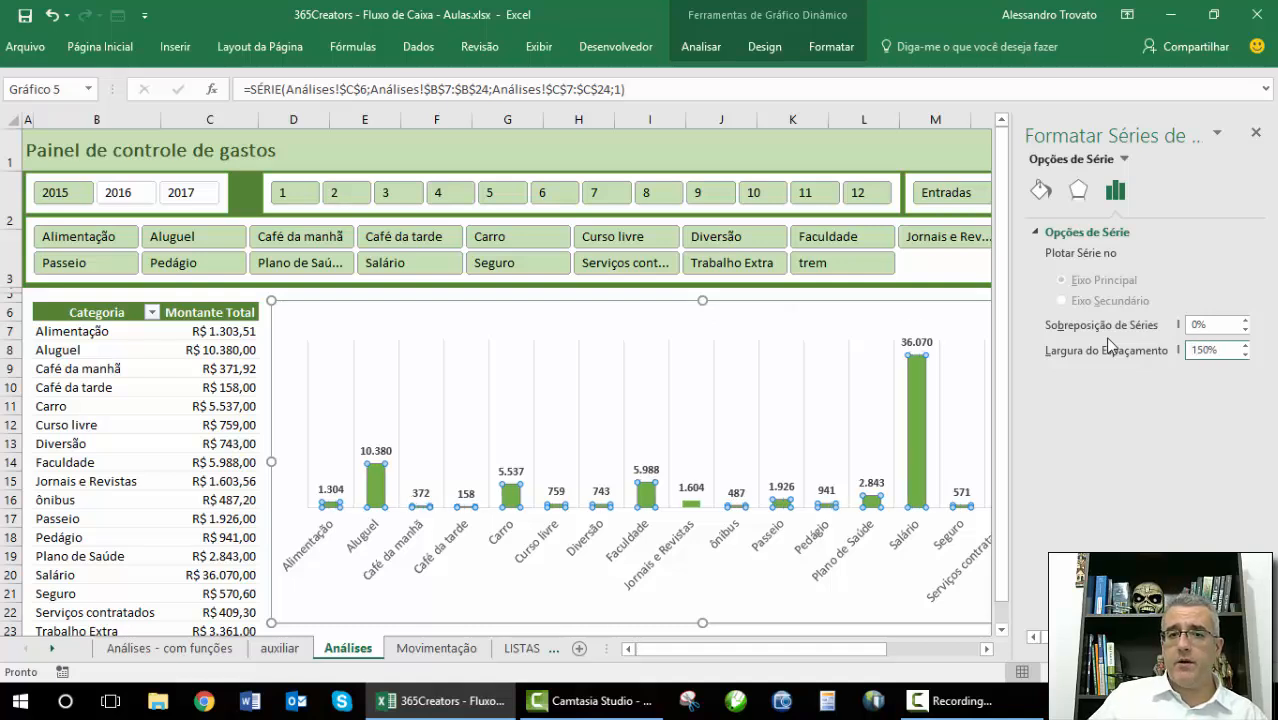
{"action": "left_click", "coordinate": [1226, 349]}
{"action": "type", "text": "100"}
{"action": "key", "text": "Return"}
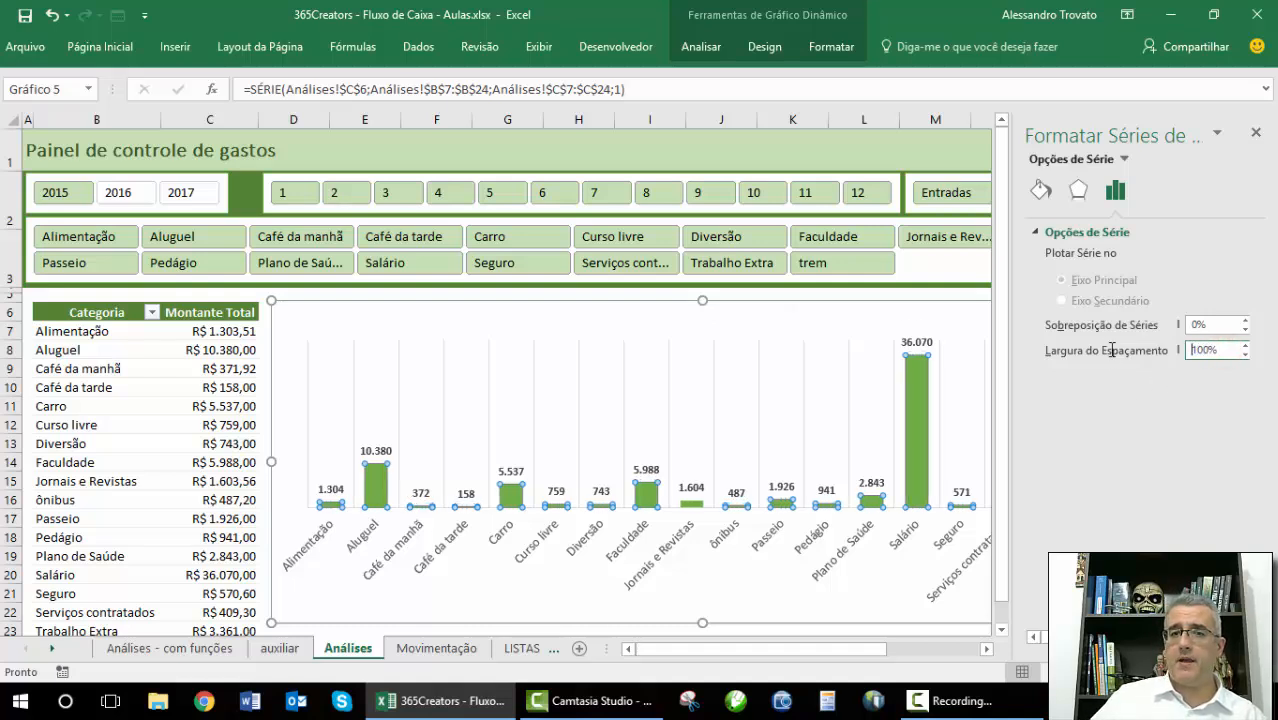
Apply the upper-left diagonal perspective shadow to the chart's columns and close the series formatting options.
{"action": "left_click", "coordinate": [735, 596]}
{"action": "right_click", "coordinate": [925, 390]}
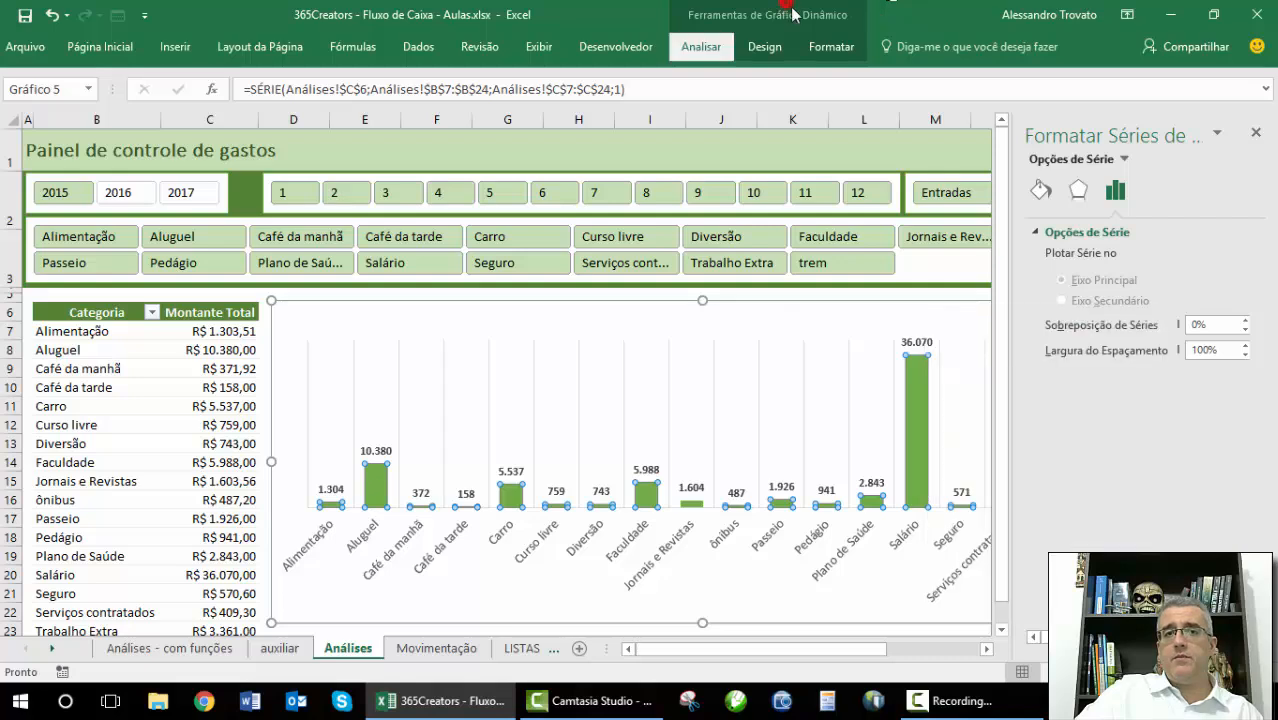
{"action": "left_click", "coordinate": [700, 46]}
{"action": "left_click", "coordinate": [765, 47]}
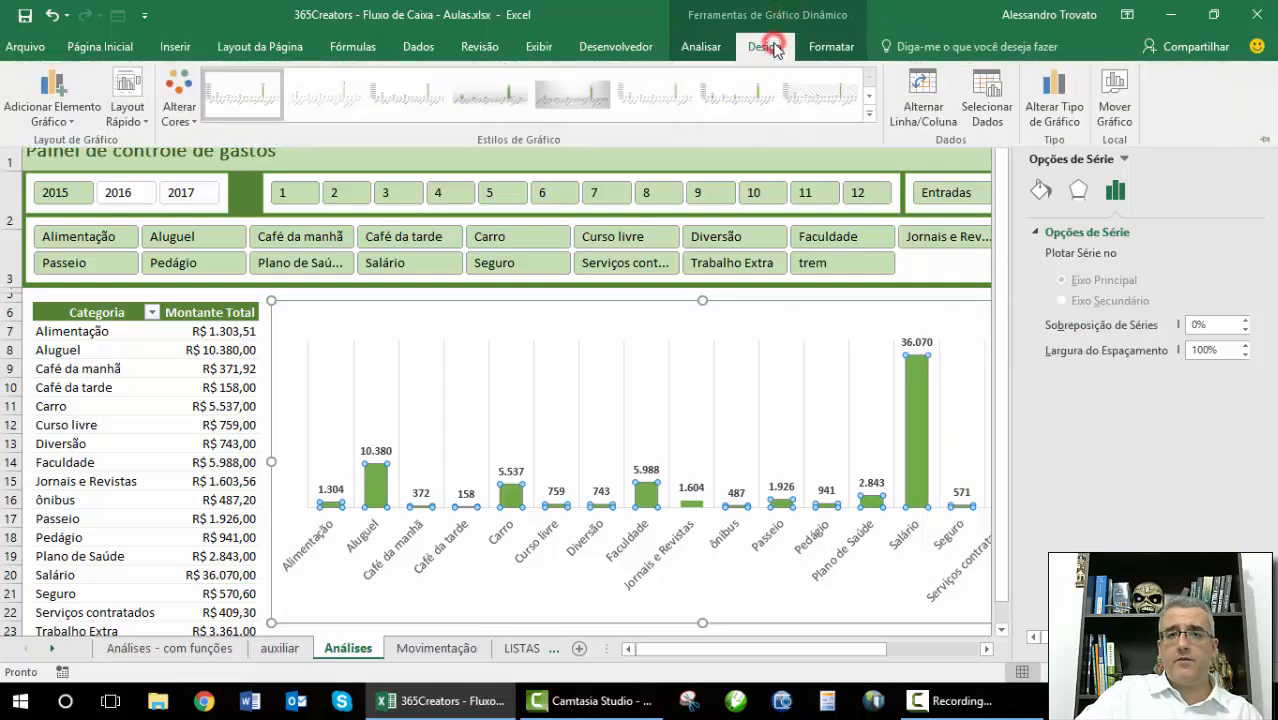
{"action": "left_click", "coordinate": [703, 47]}
{"action": "left_click", "coordinate": [831, 47]}
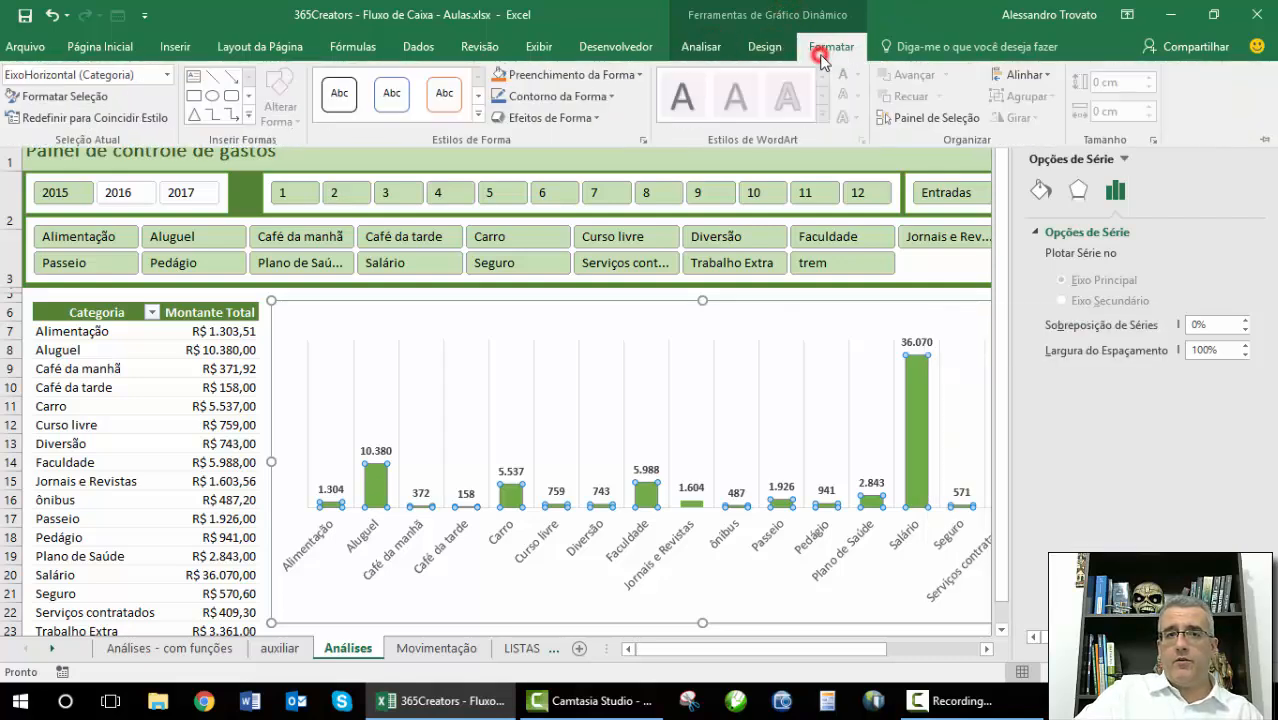
{"action": "left_click", "coordinate": [549, 118]}
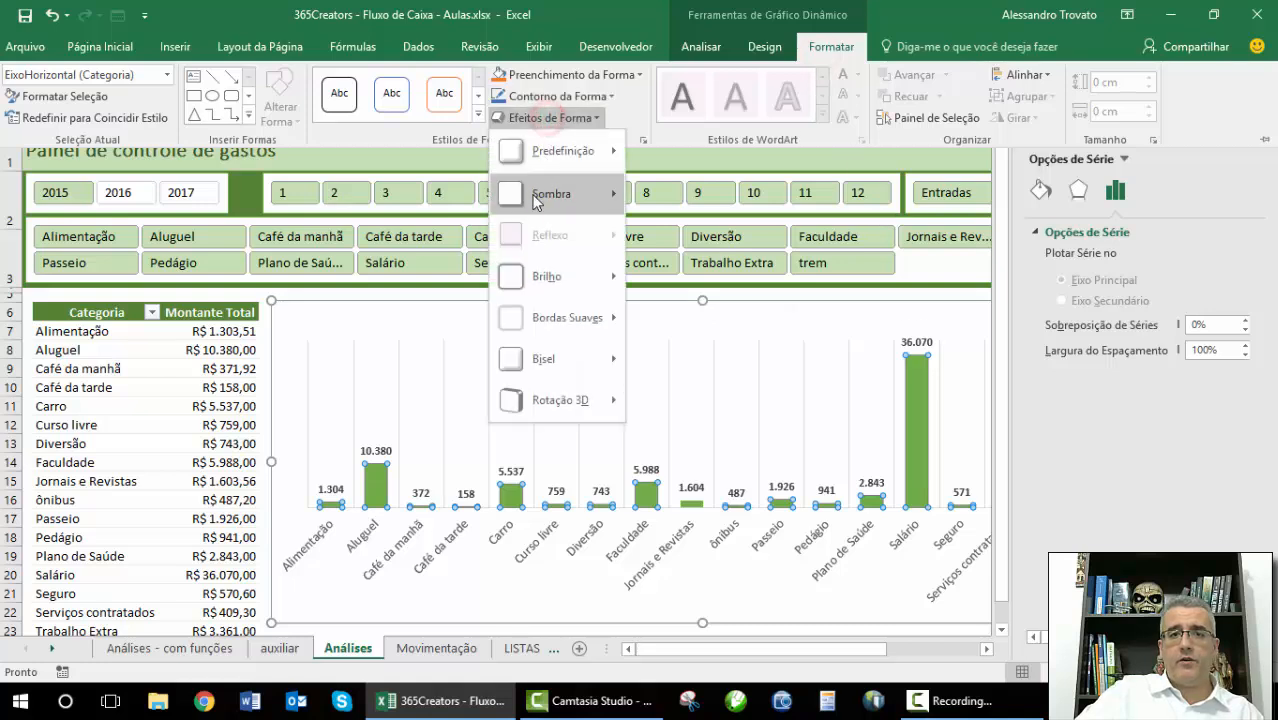
{"action": "mouse_move", "coordinate": [568, 196]}
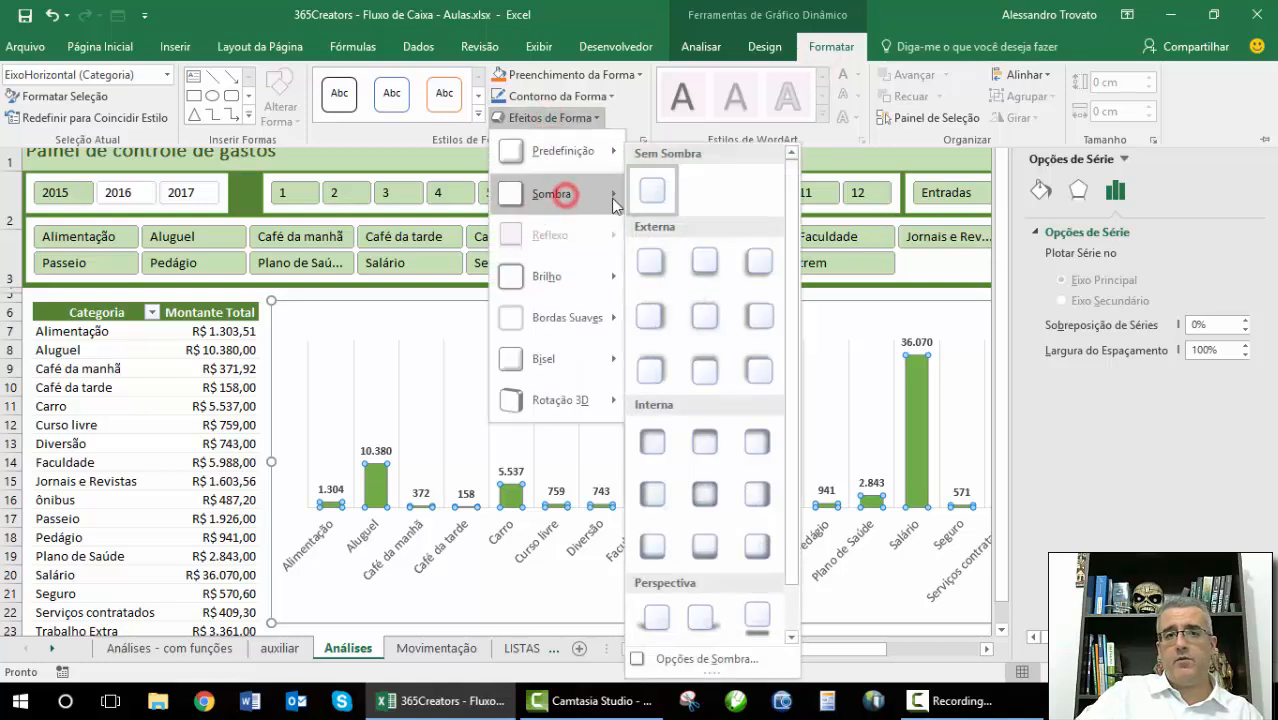
{"action": "left_click", "coordinate": [650, 612]}
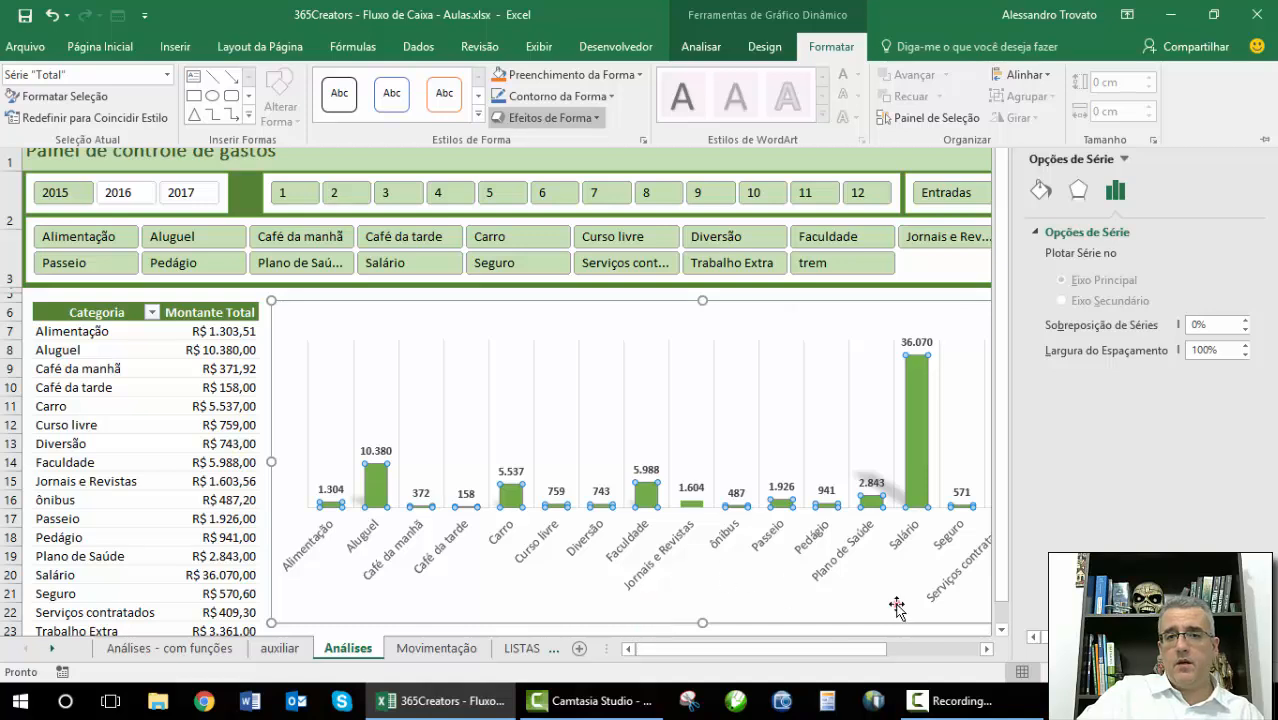
{"action": "left_click", "coordinate": [895, 605]}
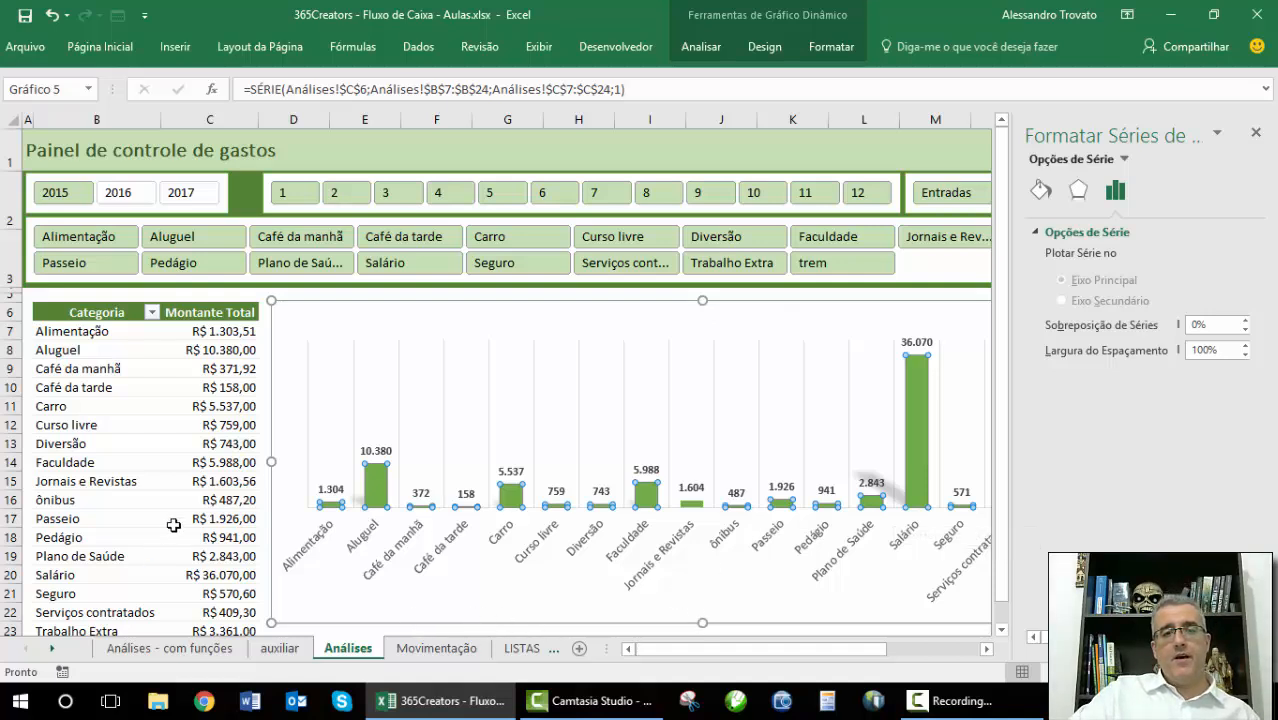
{"action": "left_click", "coordinate": [179, 446]}
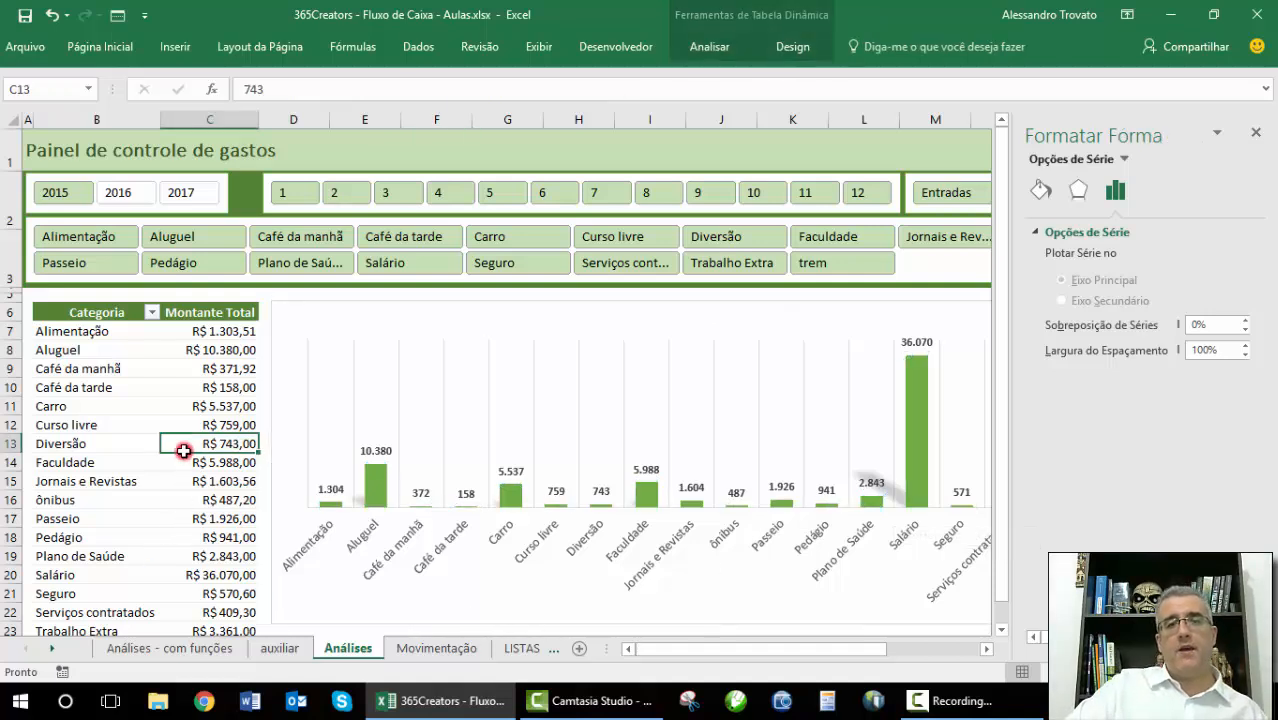
{"action": "left_click", "coordinate": [1256, 137]}
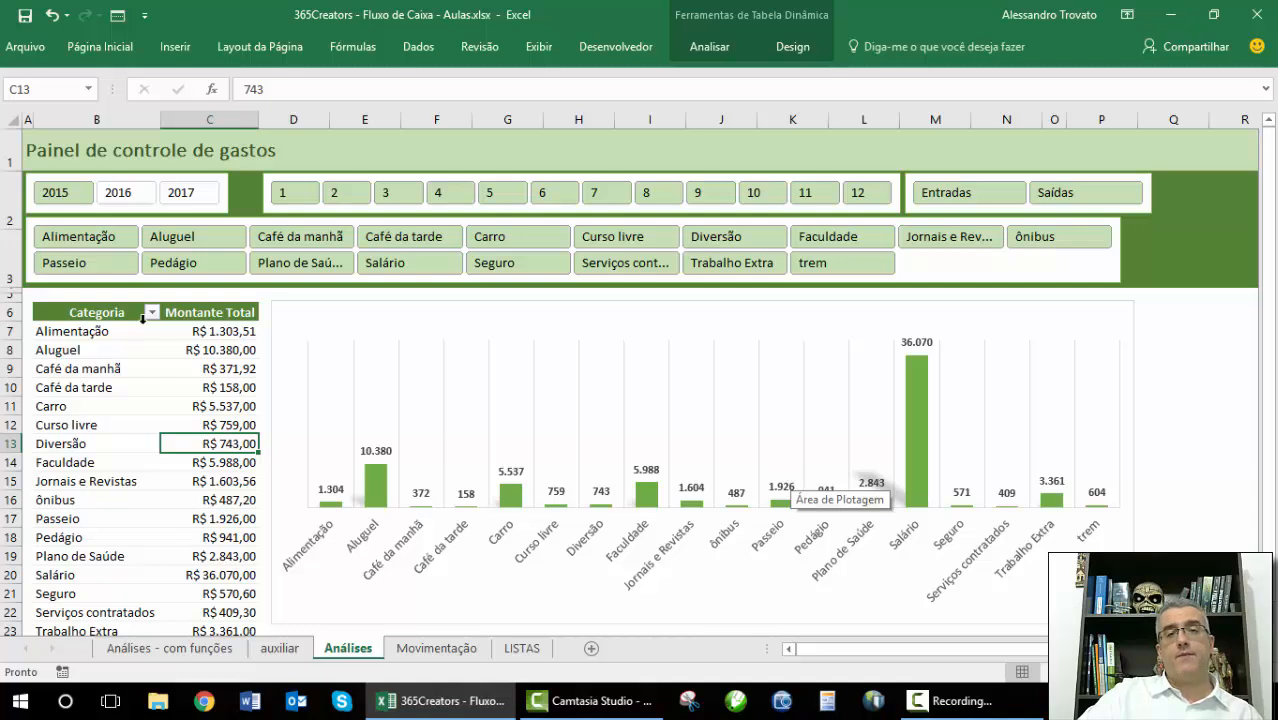
Filter the dashboard to the year 2017 and to Saídas only.
{"action": "left_click", "coordinate": [176, 194]}
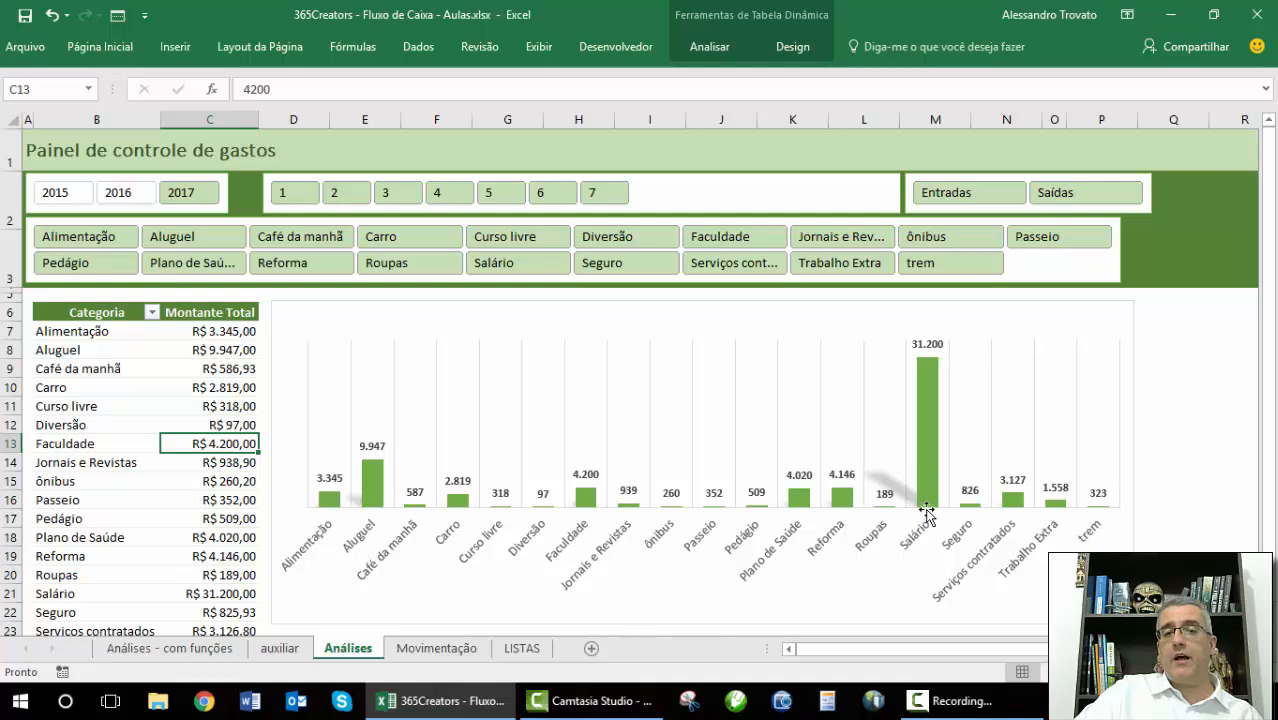
{"action": "mouse_move", "coordinate": [939, 388]}
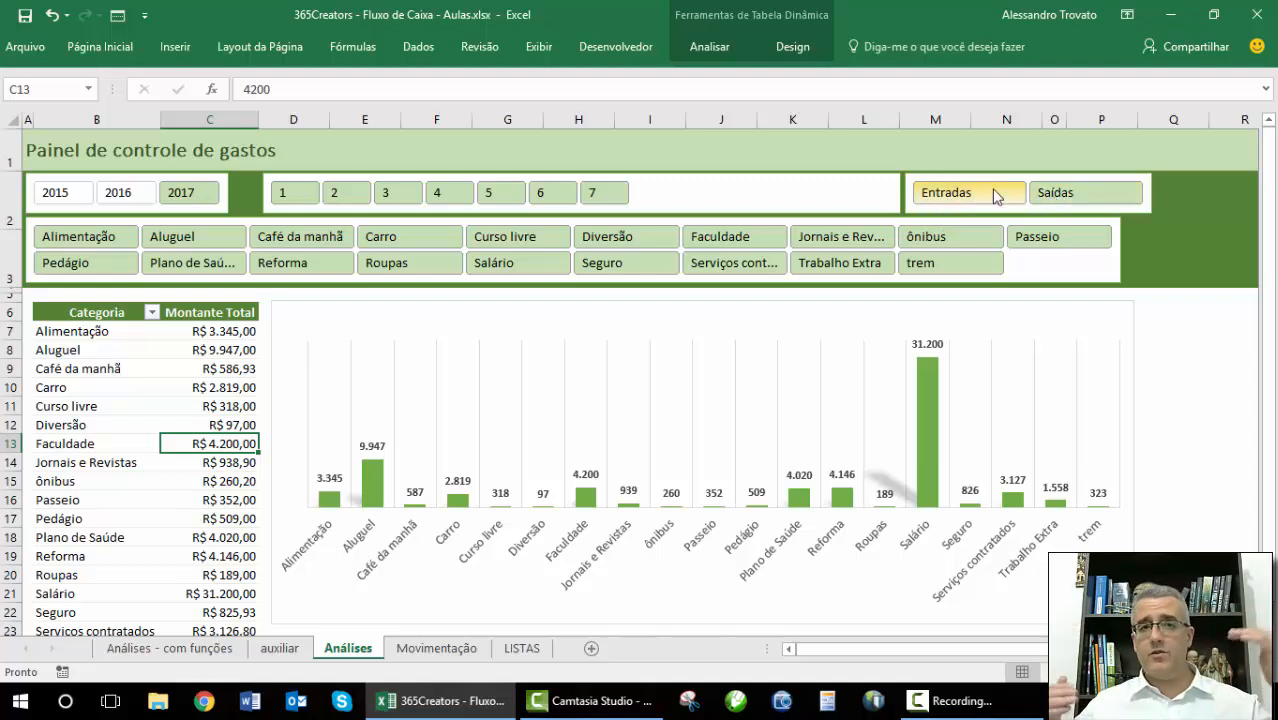
{"action": "left_click", "coordinate": [1055, 192]}
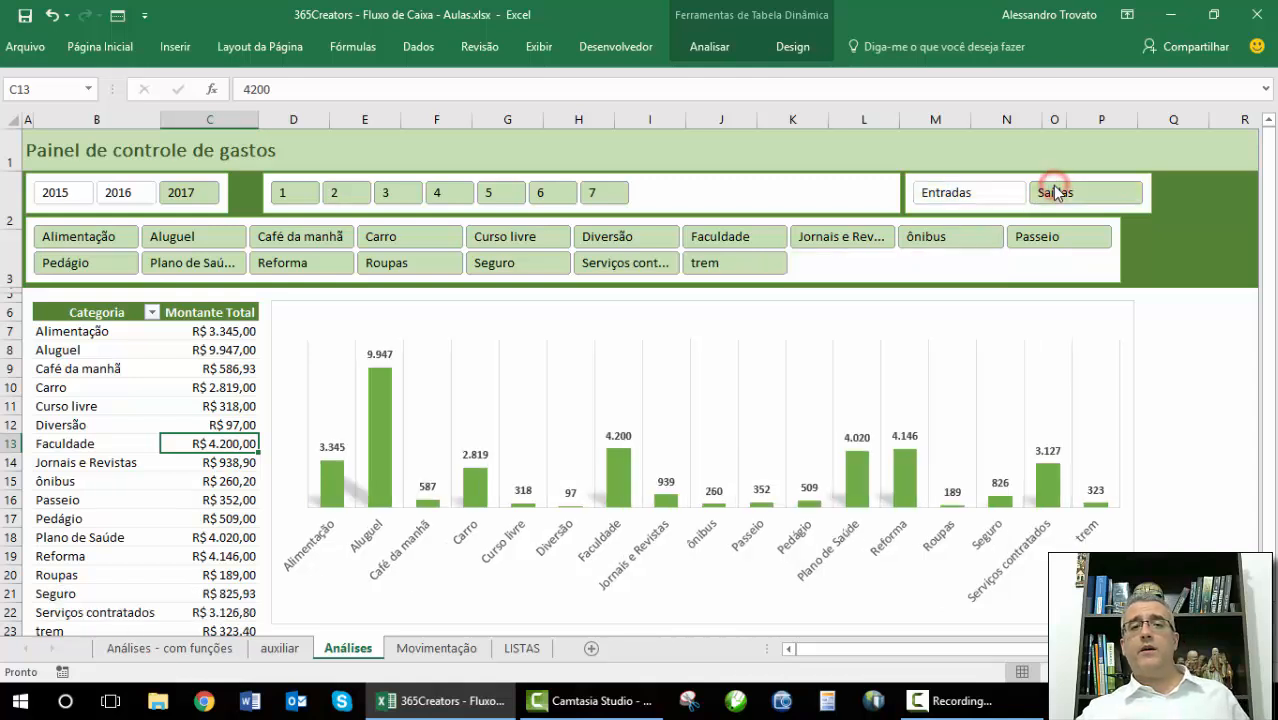
Shift the month slicer and the Entradas/Saídas slicer together leftward to close the gap beside the year slicer.
{"action": "left_click", "coordinate": [825, 177]}
{"action": "left_click", "coordinate": [925, 177], "text": "ctrl"}
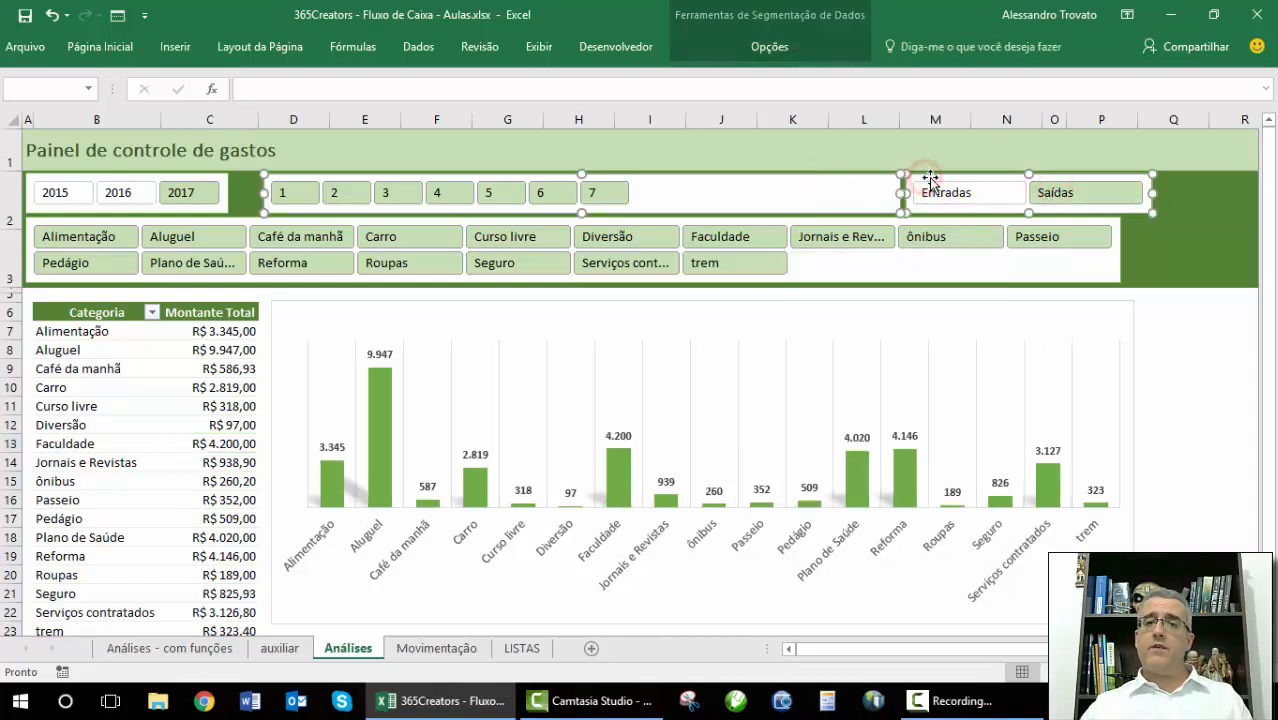
{"action": "key", "text": "Left"}
{"action": "key", "text": "Left"}
{"action": "key", "text": "Left"}
{"action": "key", "text": "Left"}
{"action": "key", "text": "Left"}
{"action": "key", "text": "Left"}
{"action": "key", "text": "Left"}
{"action": "key", "text": "Left"}
{"action": "key", "text": "Left"}
{"action": "key", "text": "Left"}
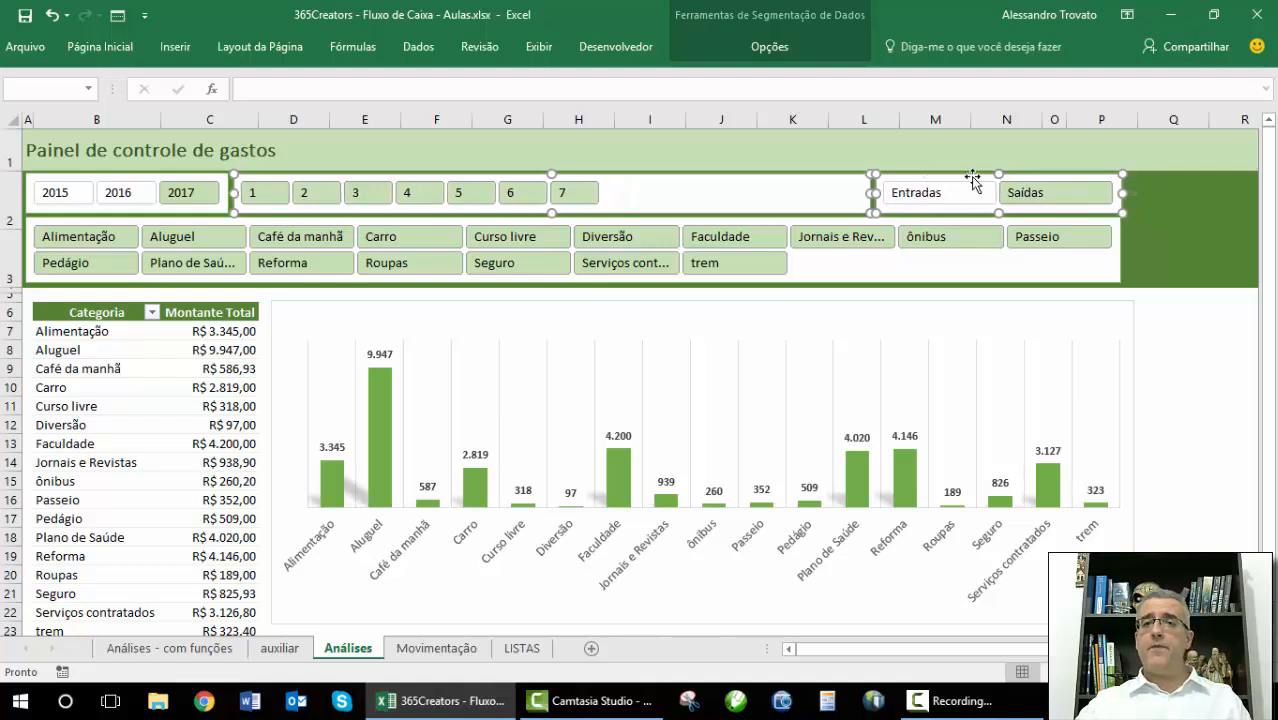
{"action": "left_click", "coordinate": [1170, 220]}
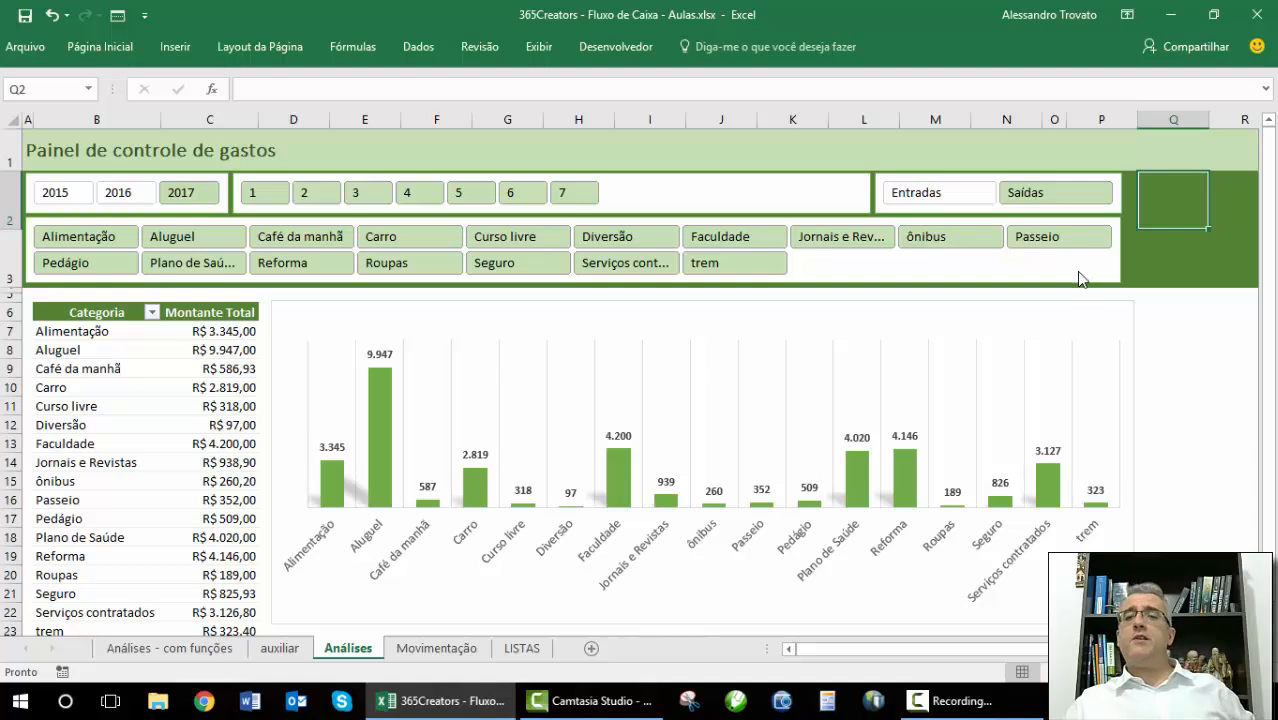
Narrow the chart so its right edge lines up with the category slicer, and deselect it.
{"action": "left_click", "coordinate": [1128, 312]}
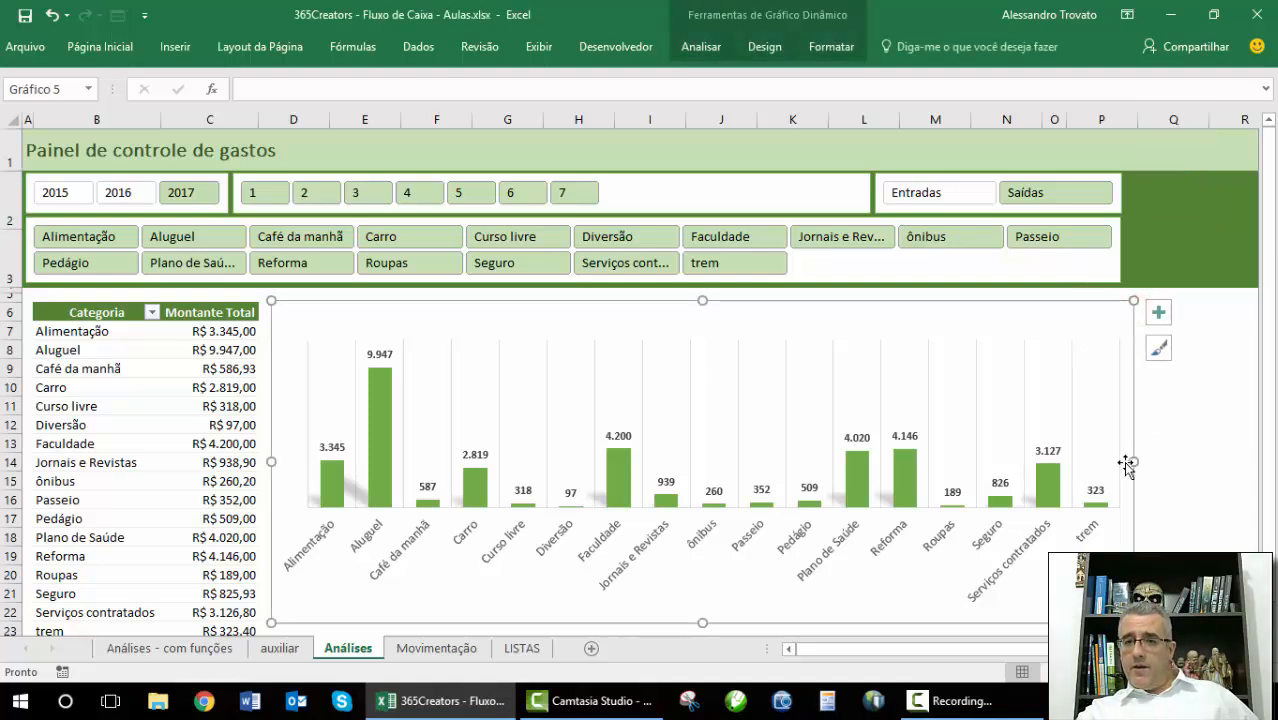
{"action": "left_click_drag", "start_coordinate": [1132, 462], "coordinate": [1120, 460]}
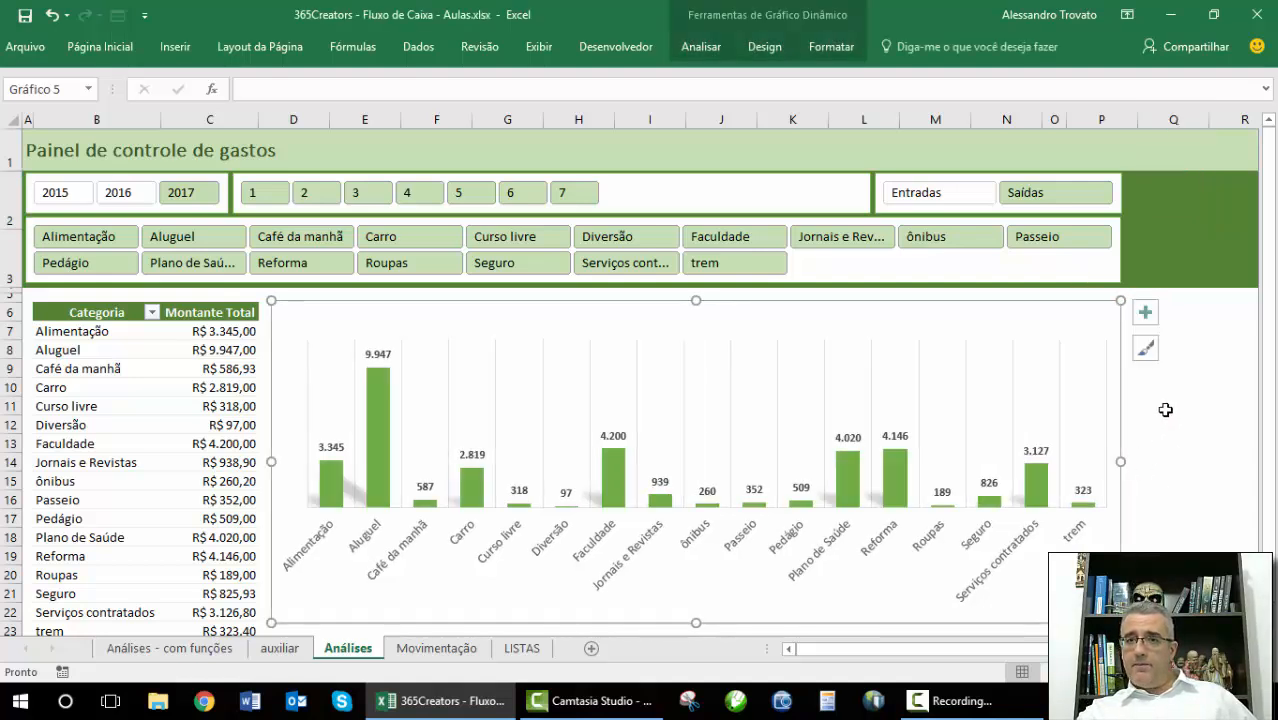
{"action": "left_click", "coordinate": [1166, 408]}
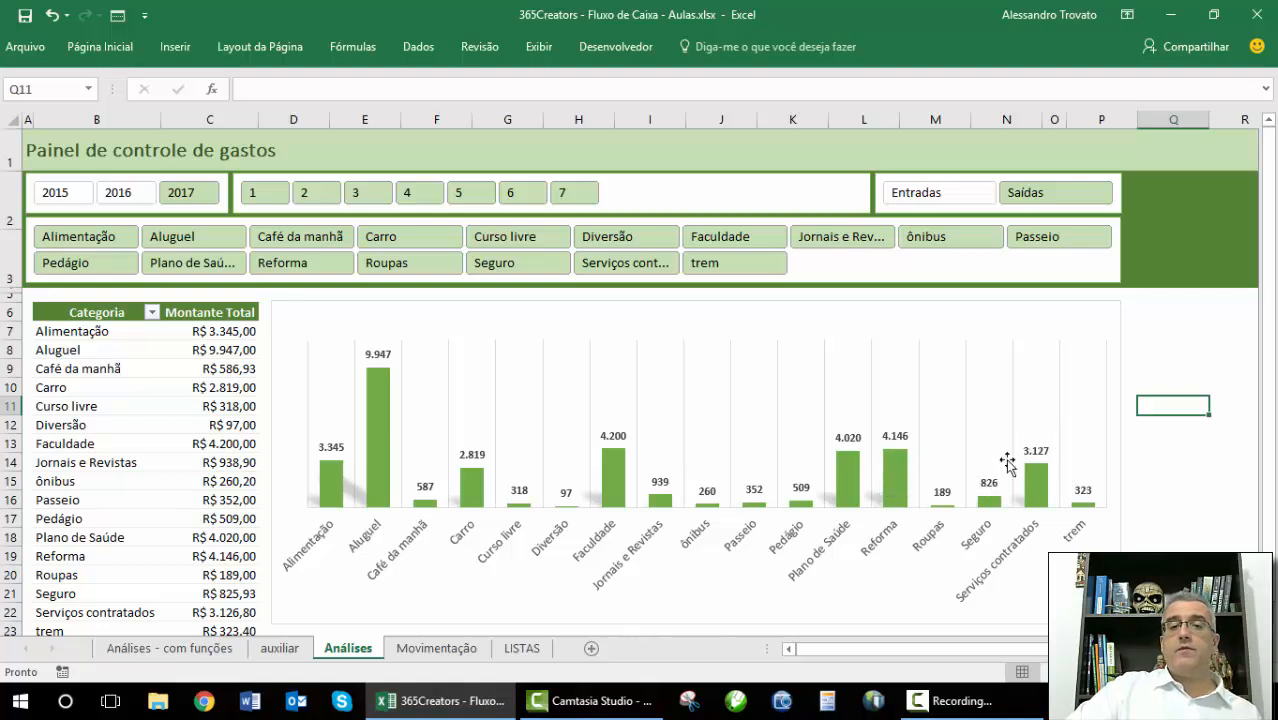
Filter the dashboard to months 1 to 7 of 2016, and switch the year filter to 2017.
{"action": "mouse_move", "coordinate": [1051, 478]}
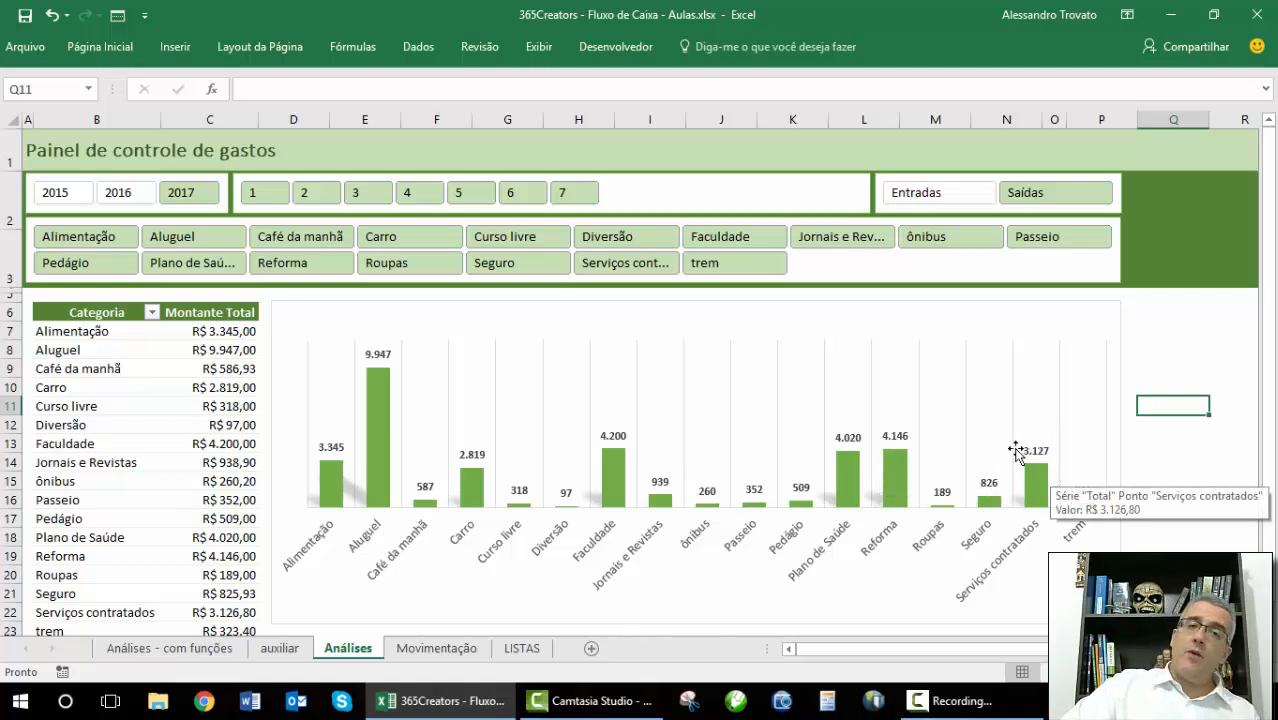
{"action": "left_click", "coordinate": [119, 194]}
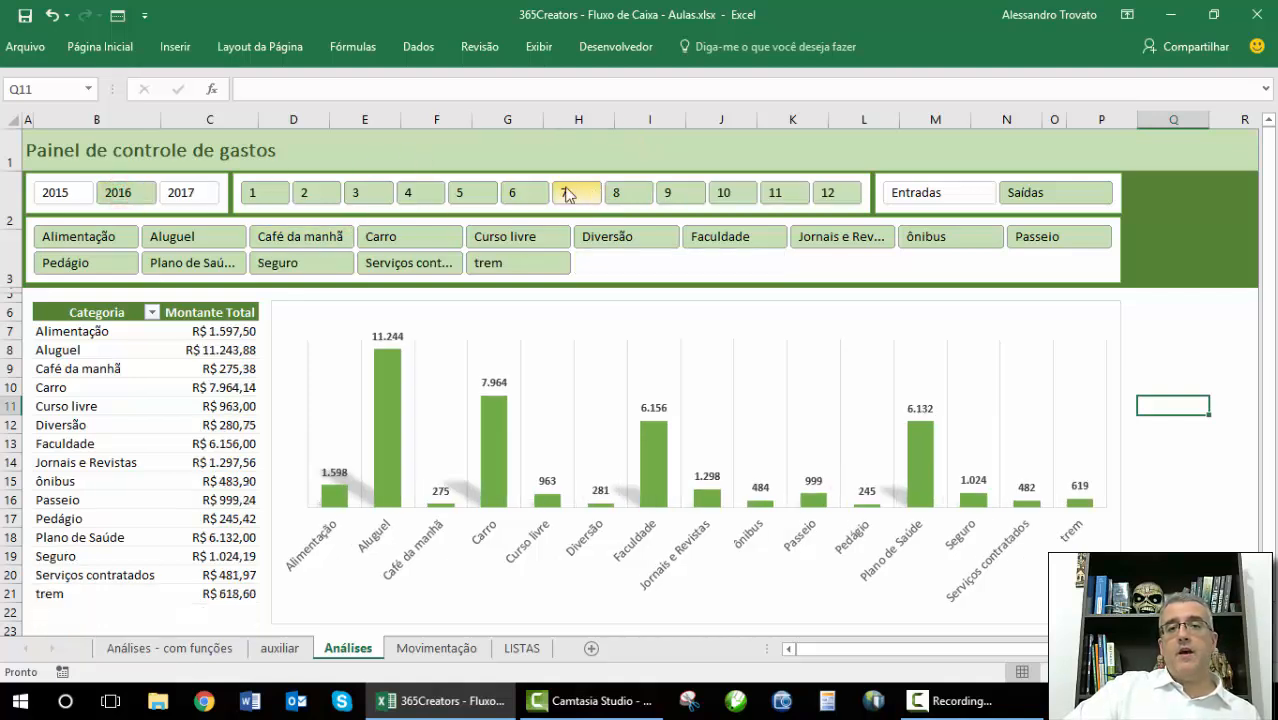
{"action": "left_click_drag", "start_coordinate": [257, 194], "coordinate": [583, 199]}
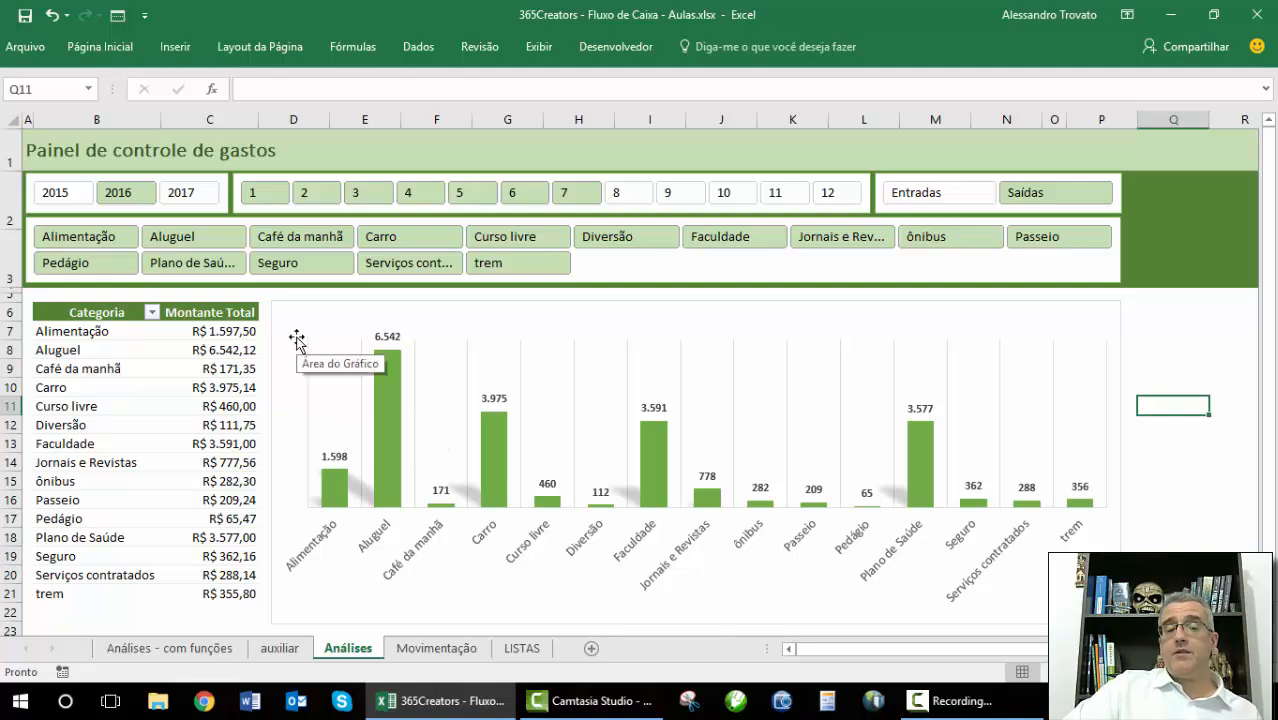
{"action": "left_click", "coordinate": [178, 192]}
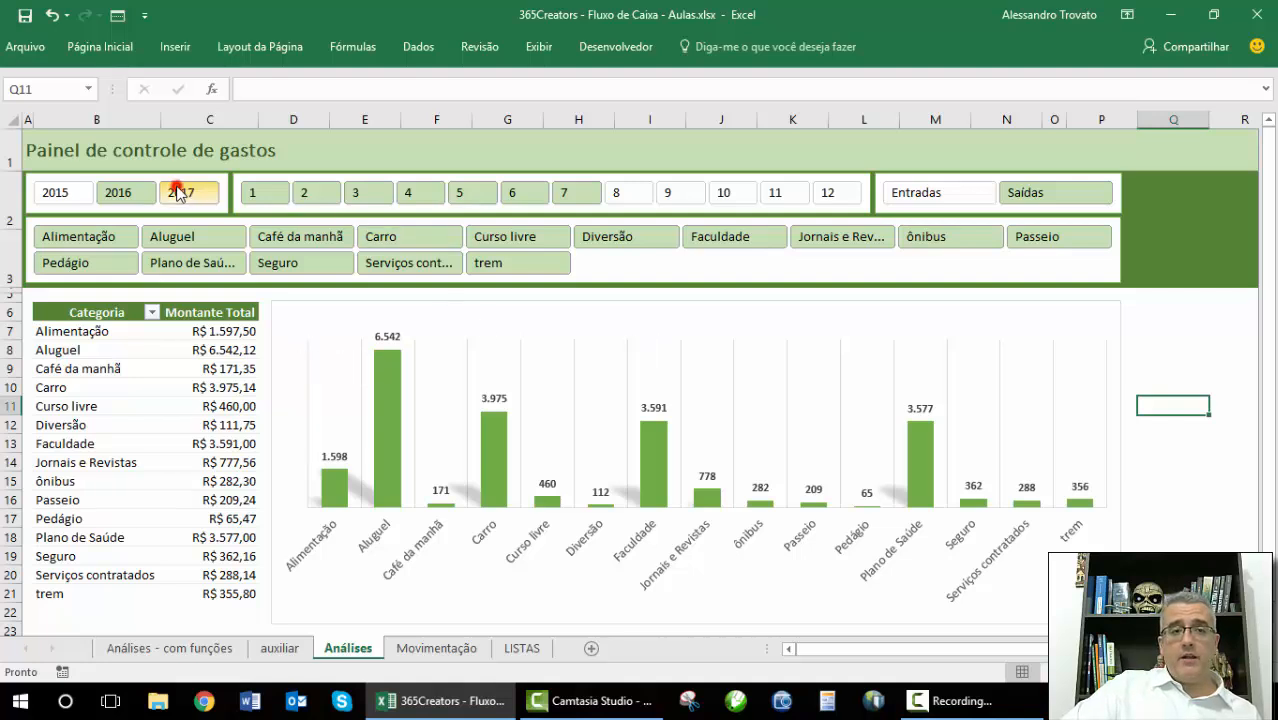
Filter the dashboard to month 7 and switch the year filter to 2016.
{"action": "left_click", "coordinate": [563, 192]}
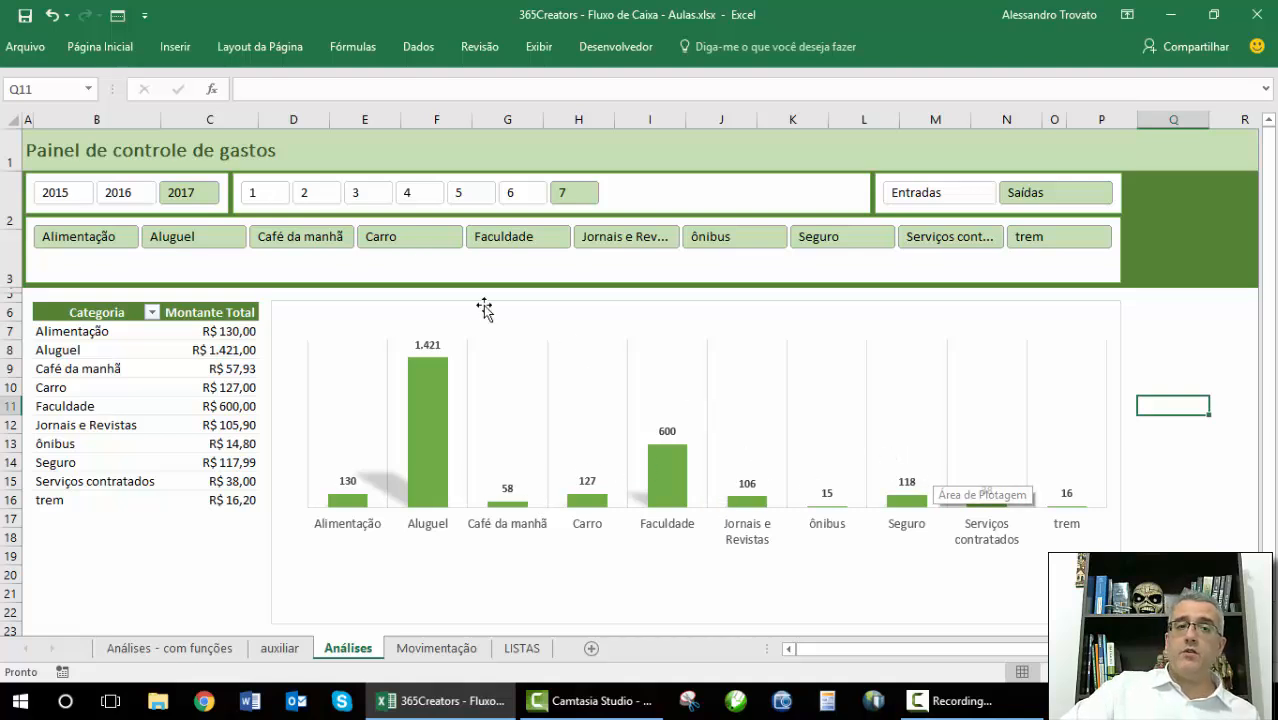
{"action": "left_click", "coordinate": [142, 193]}
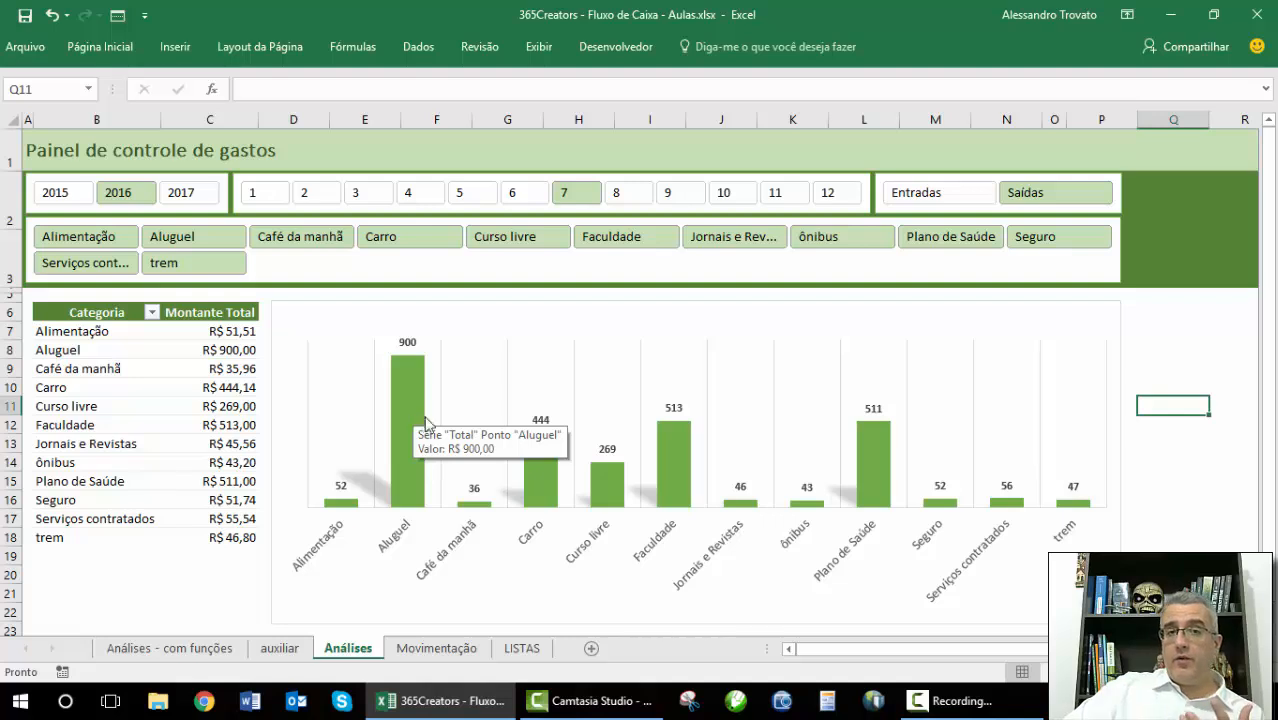
Turn on column grand totals (Mostrar totais gerais das colunas) in the options of the Categoria pivot table.
{"action": "left_click", "coordinate": [95, 422]}
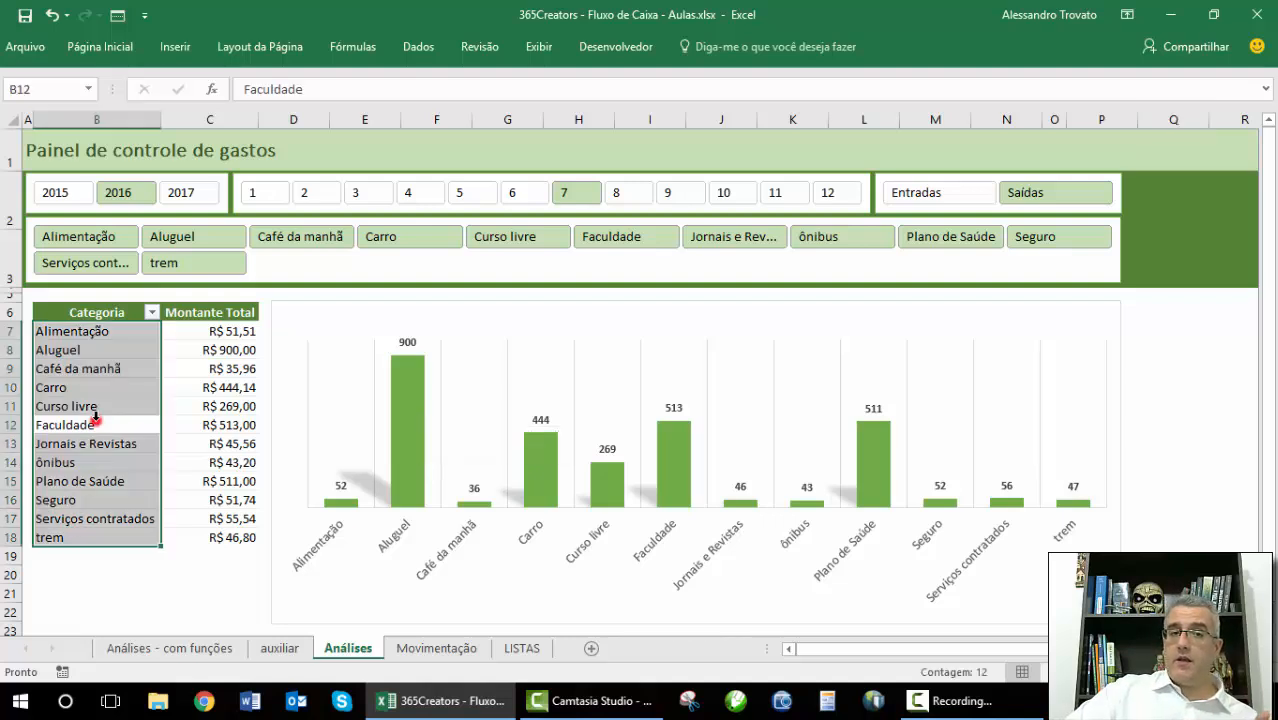
{"action": "left_click", "coordinate": [155, 443]}
{"action": "left_click", "coordinate": [203, 443]}
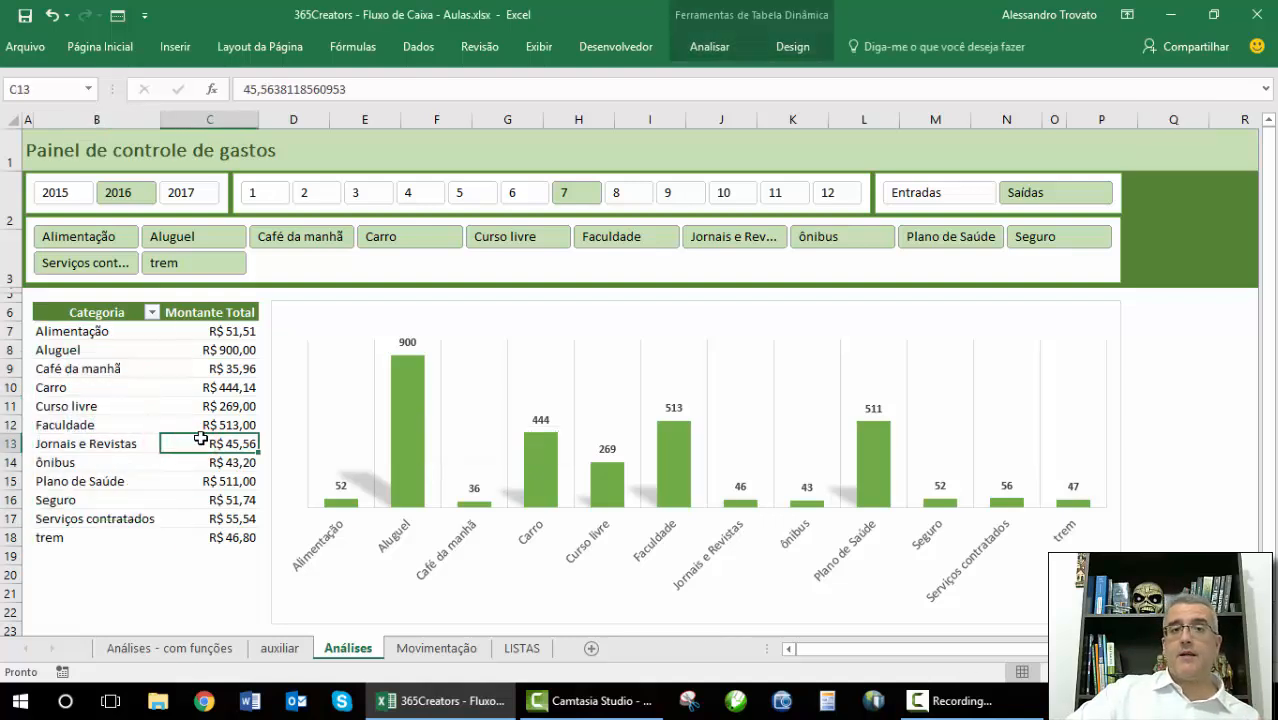
{"action": "left_click", "coordinate": [728, 48]}
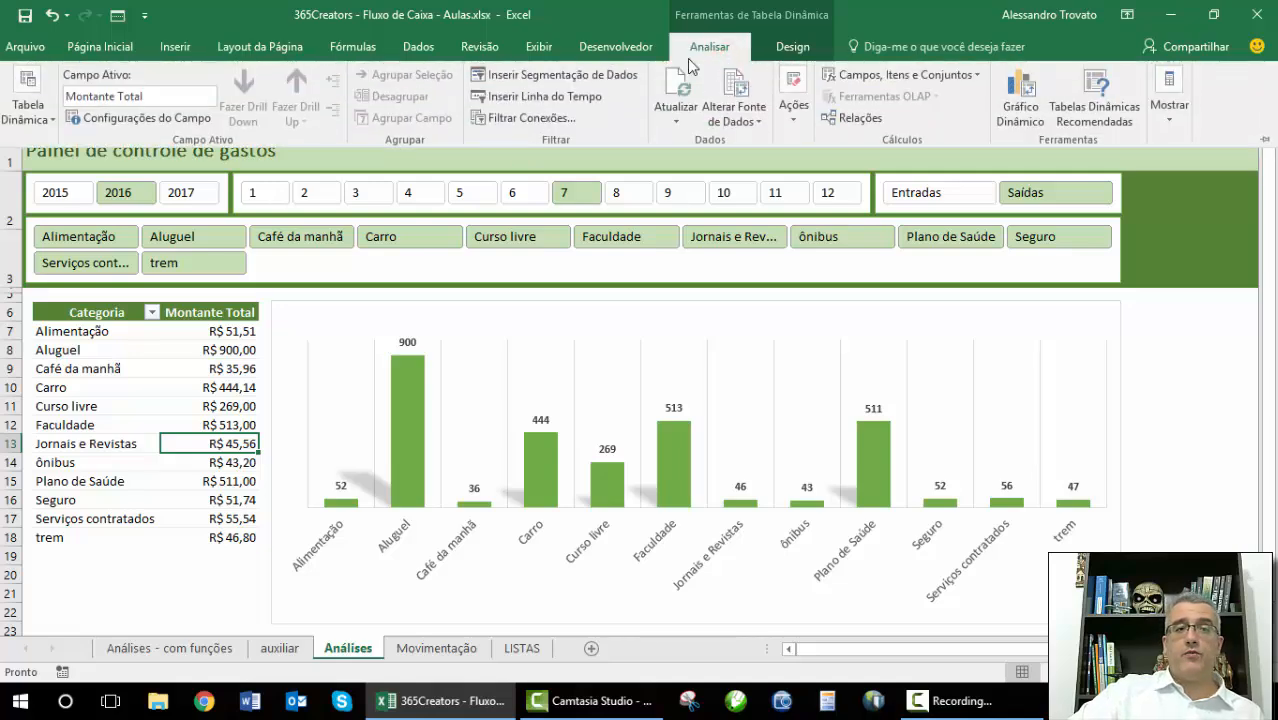
{"action": "left_click", "coordinate": [28, 108]}
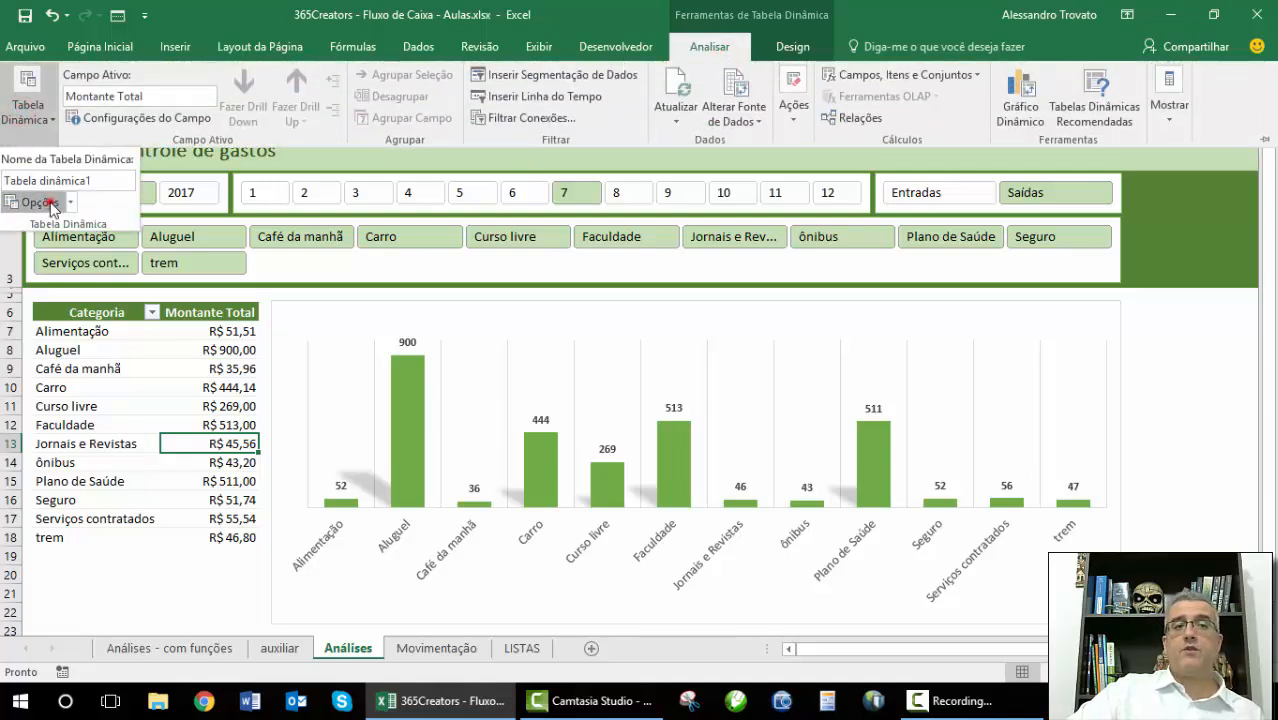
{"action": "left_click", "coordinate": [50, 203]}
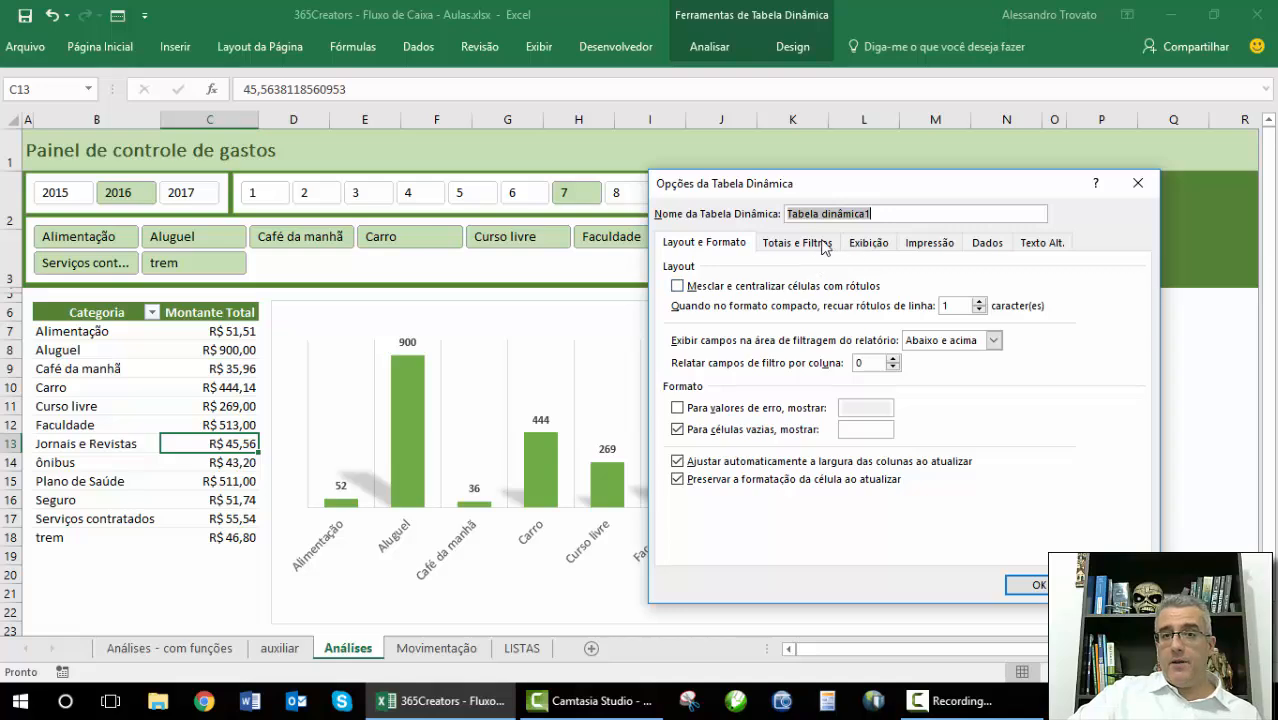
{"action": "left_click", "coordinate": [822, 245]}
{"action": "left_click", "coordinate": [792, 304]}
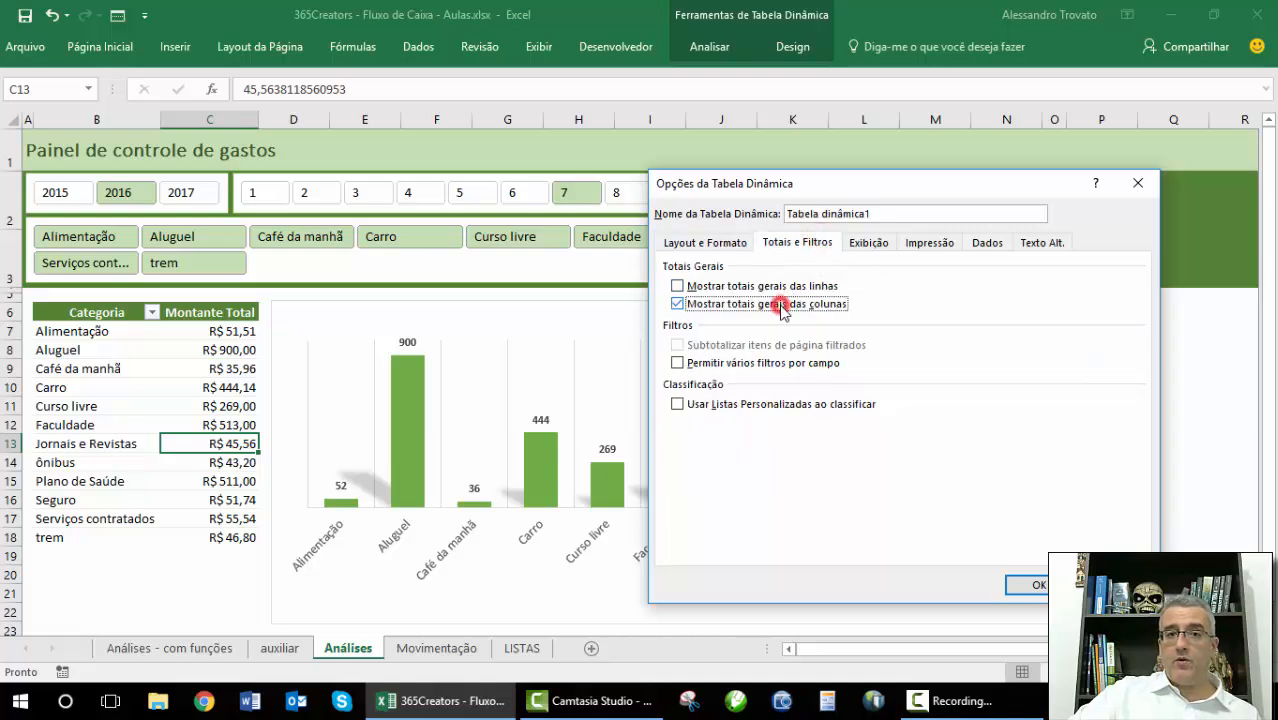
{"action": "left_click", "coordinate": [1035, 585]}
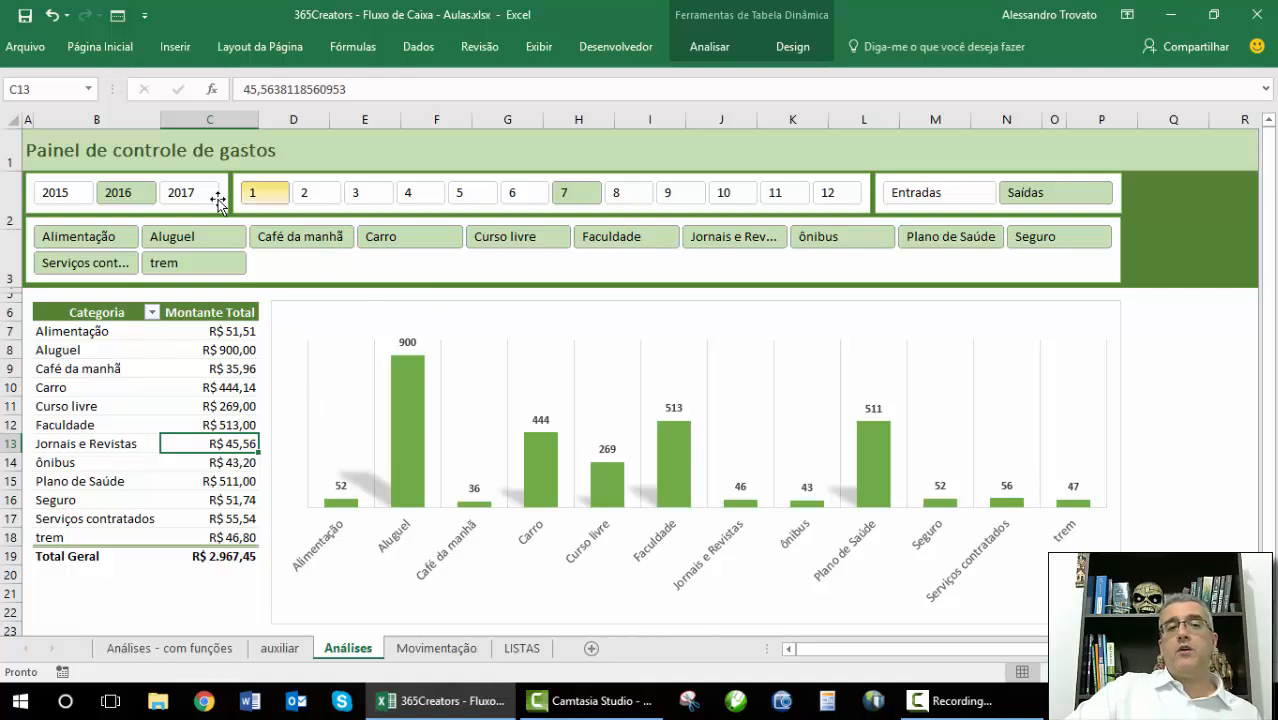
Compare the month 7 grand totals of 2017 and 2016 by switching the year filter, ending on 2017.
{"action": "left_click", "coordinate": [172, 196]}
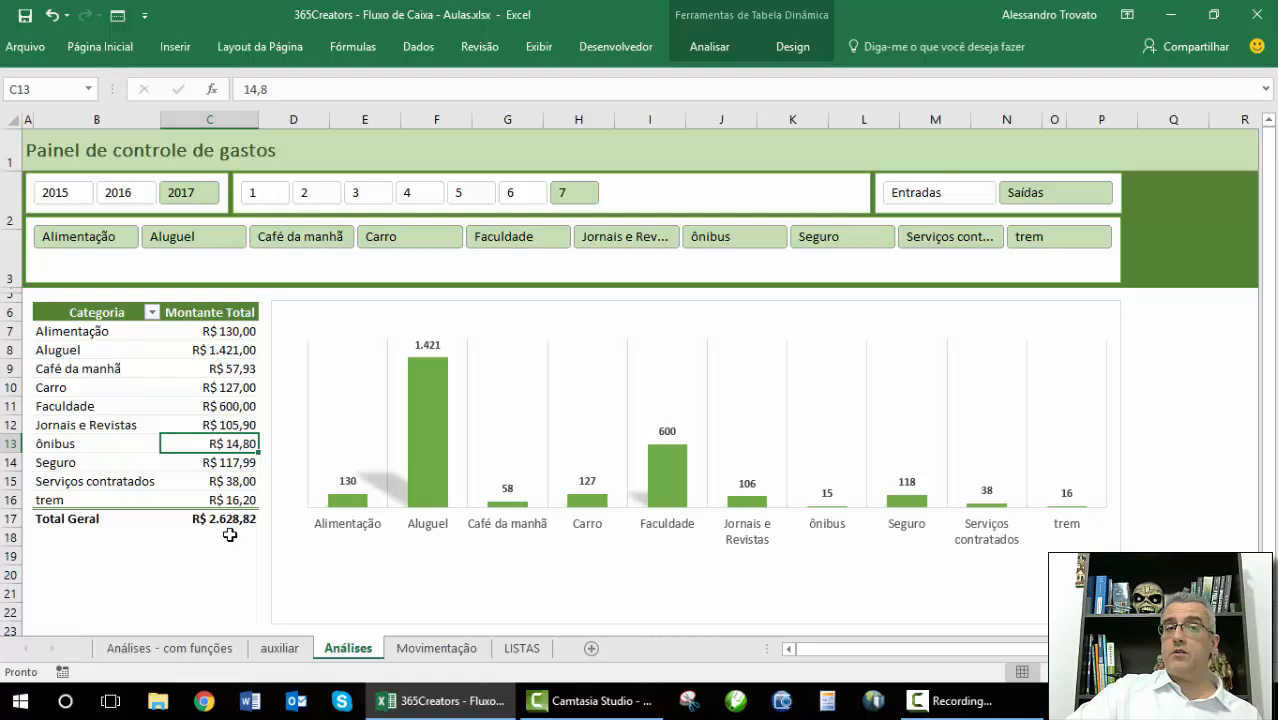
{"action": "left_click", "coordinate": [124, 194]}
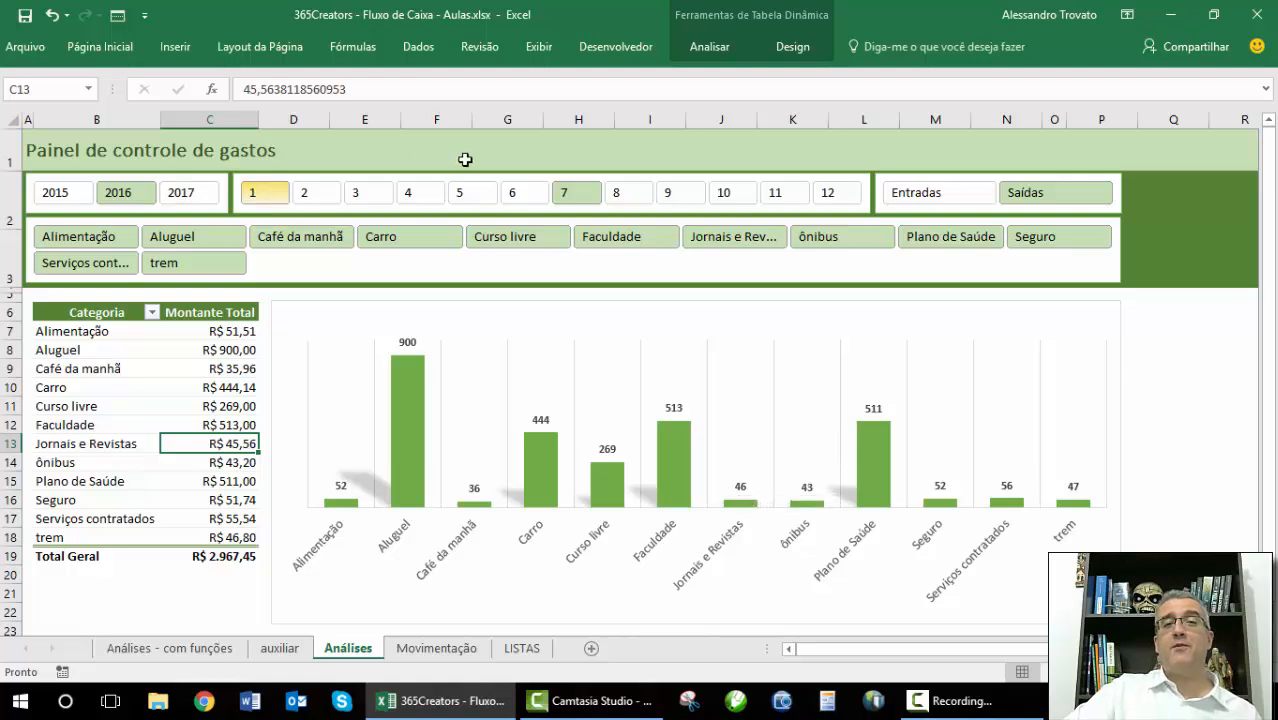
{"action": "left_click", "coordinate": [165, 192]}
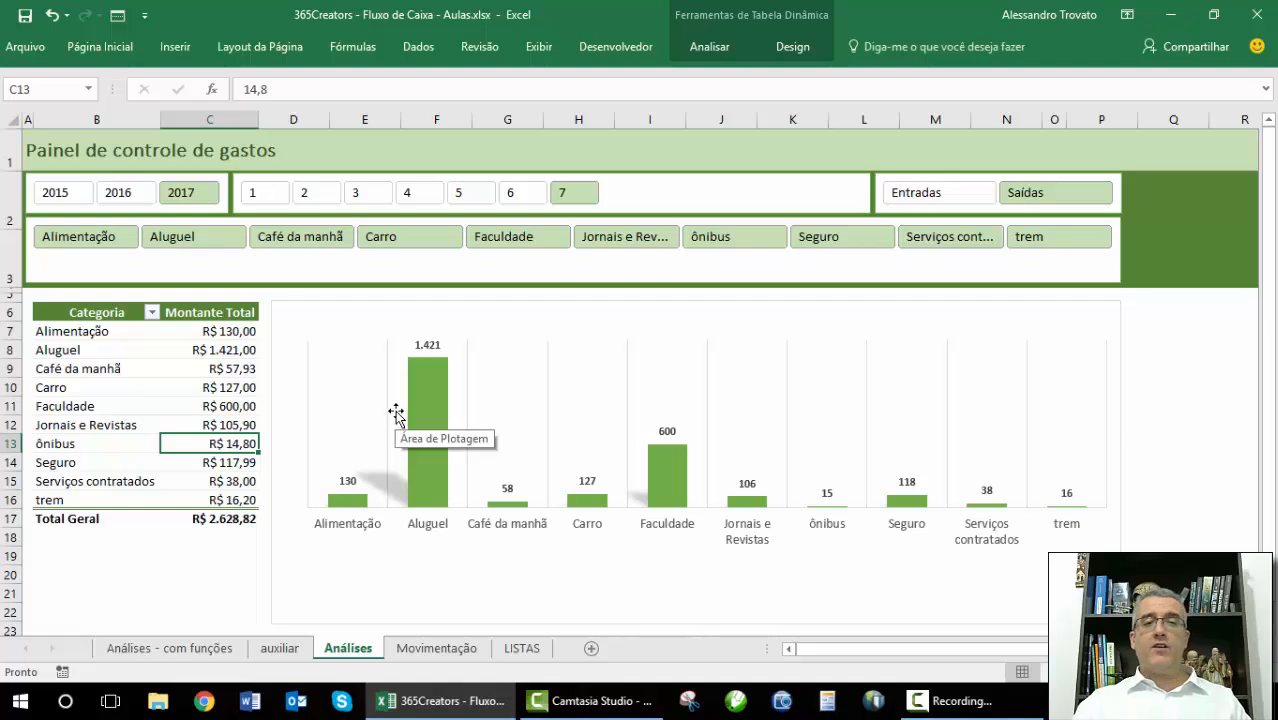
Filter the categories to Alimentação, Aluguel, Faculdade, Jornais e Revistas and Seguro.
{"action": "left_click", "coordinate": [120, 238]}
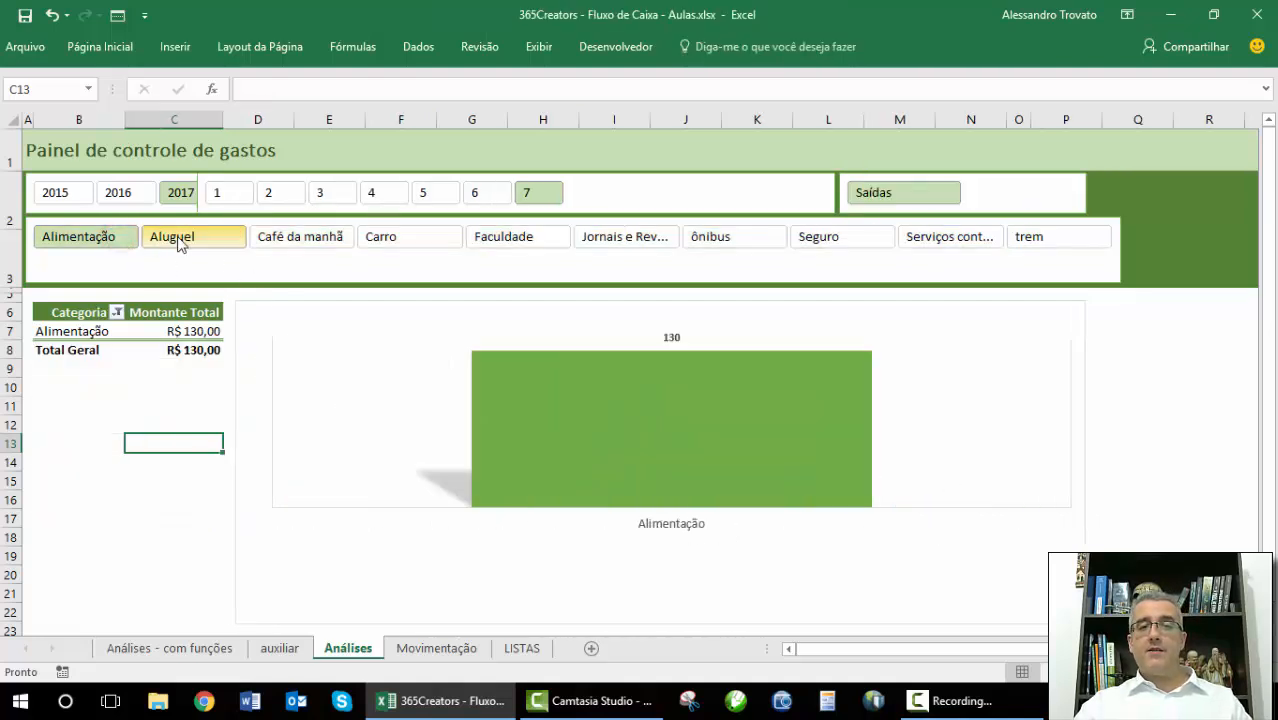
{"action": "left_click", "coordinate": [178, 243], "text": "ctrl"}
{"action": "left_click", "coordinate": [497, 240], "text": "ctrl"}
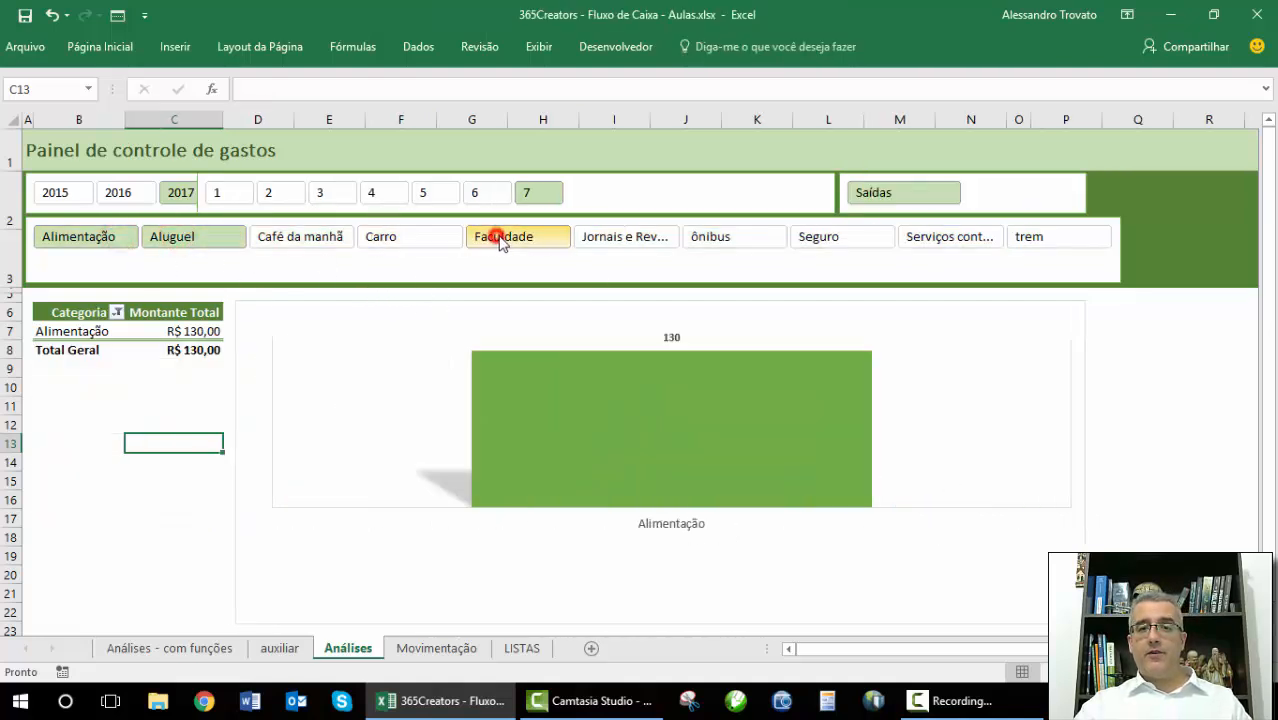
{"action": "left_click", "coordinate": [646, 249], "text": "ctrl"}
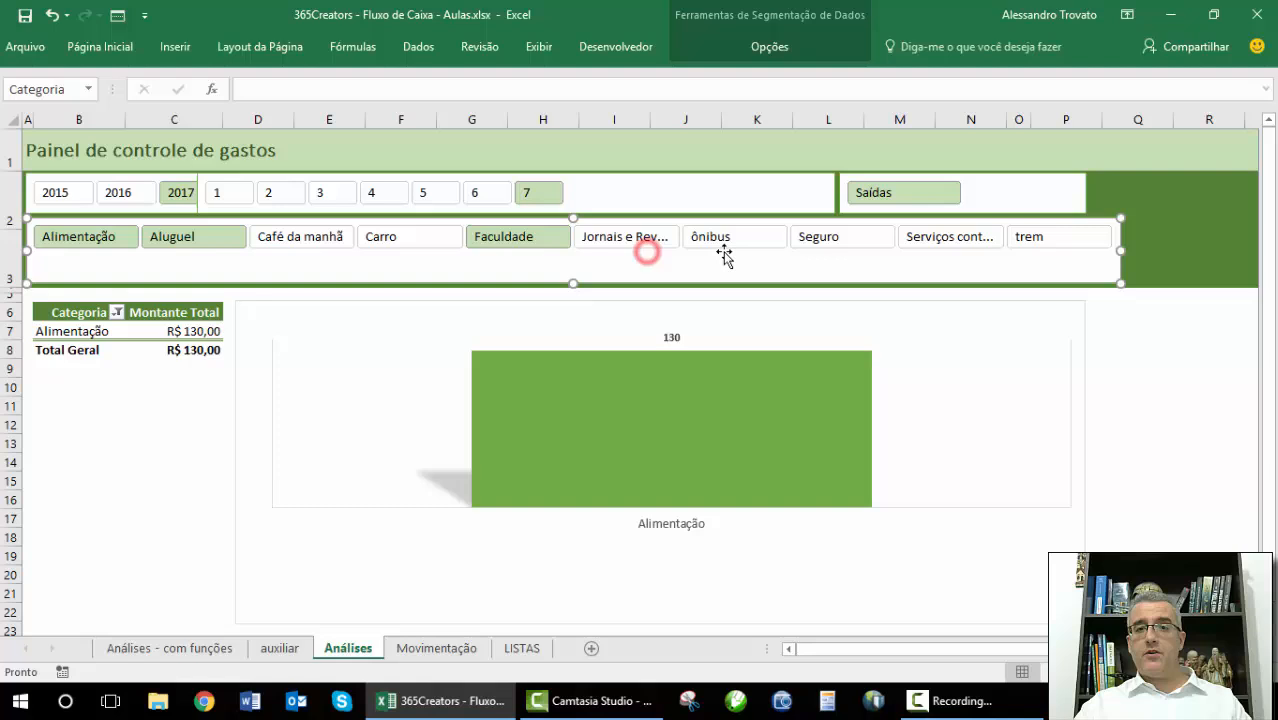
{"action": "left_click", "coordinate": [822, 245], "text": "ctrl"}
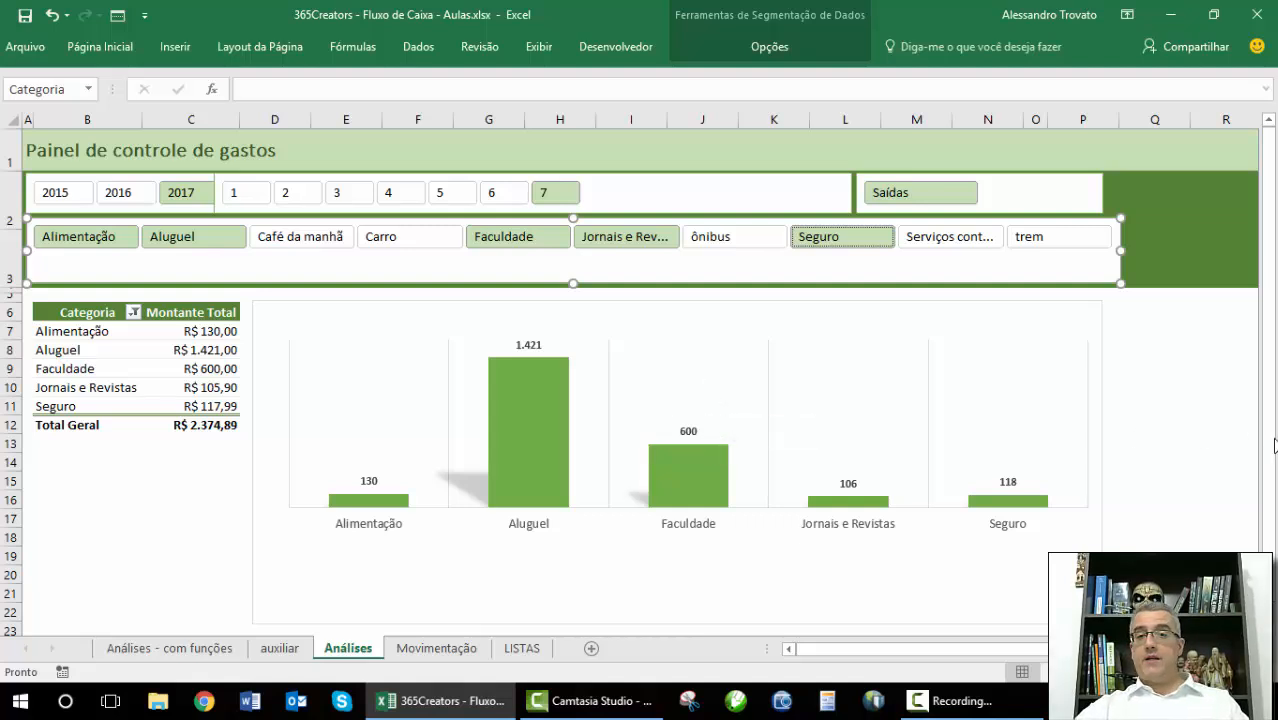
{"action": "left_click", "coordinate": [1184, 386]}
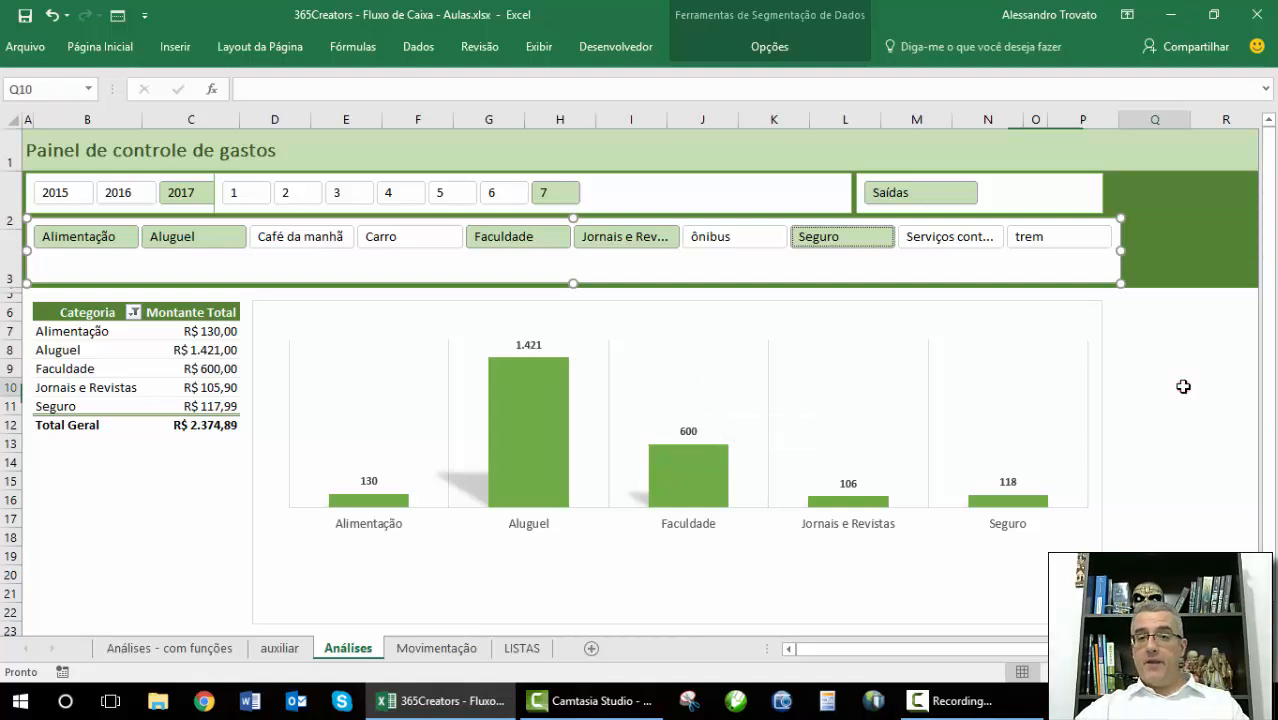
Set the category slicer's properties to Não mover ou dimensionar com células.
{"action": "right_click", "coordinate": [297, 266]}
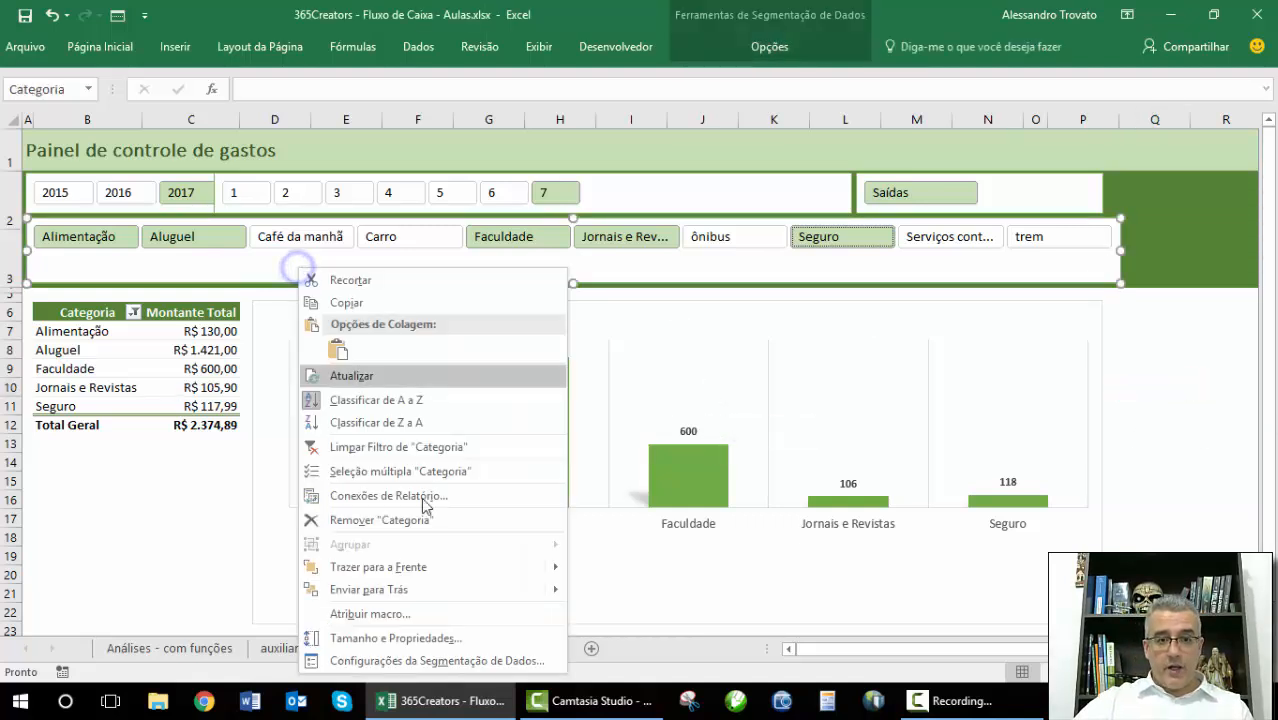
{"action": "left_click", "coordinate": [419, 638]}
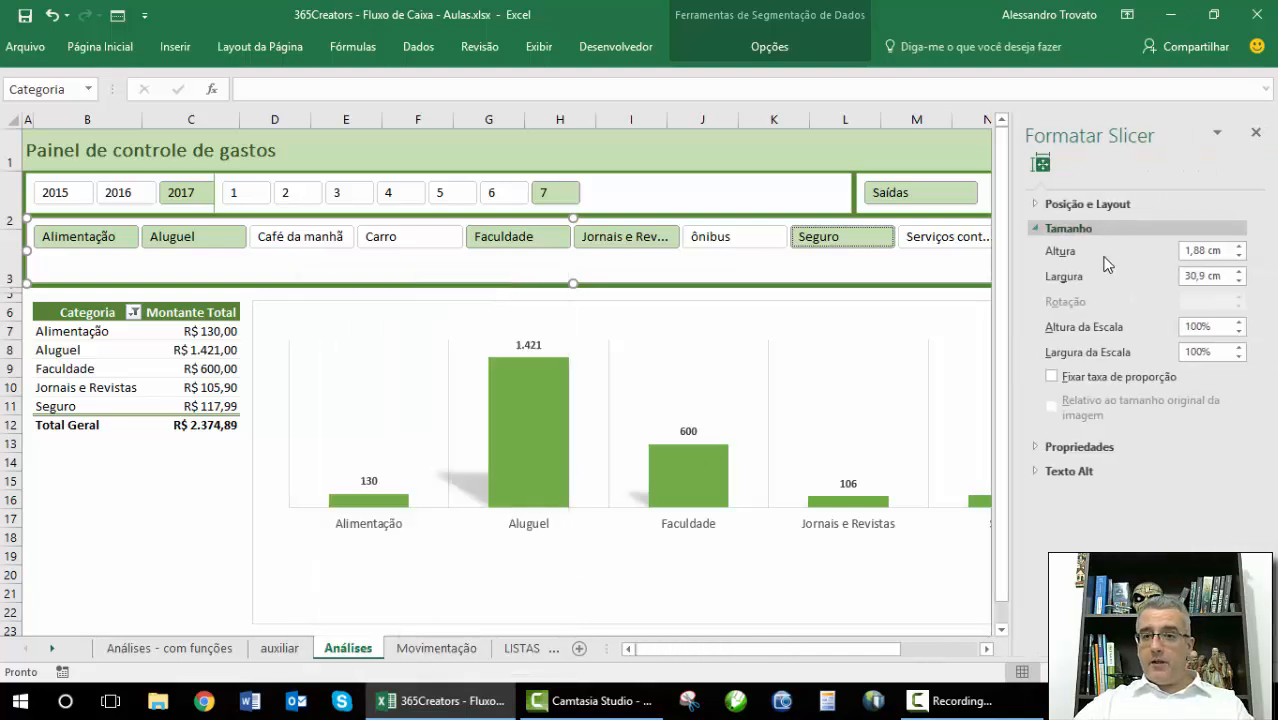
{"action": "left_click", "coordinate": [1040, 448]}
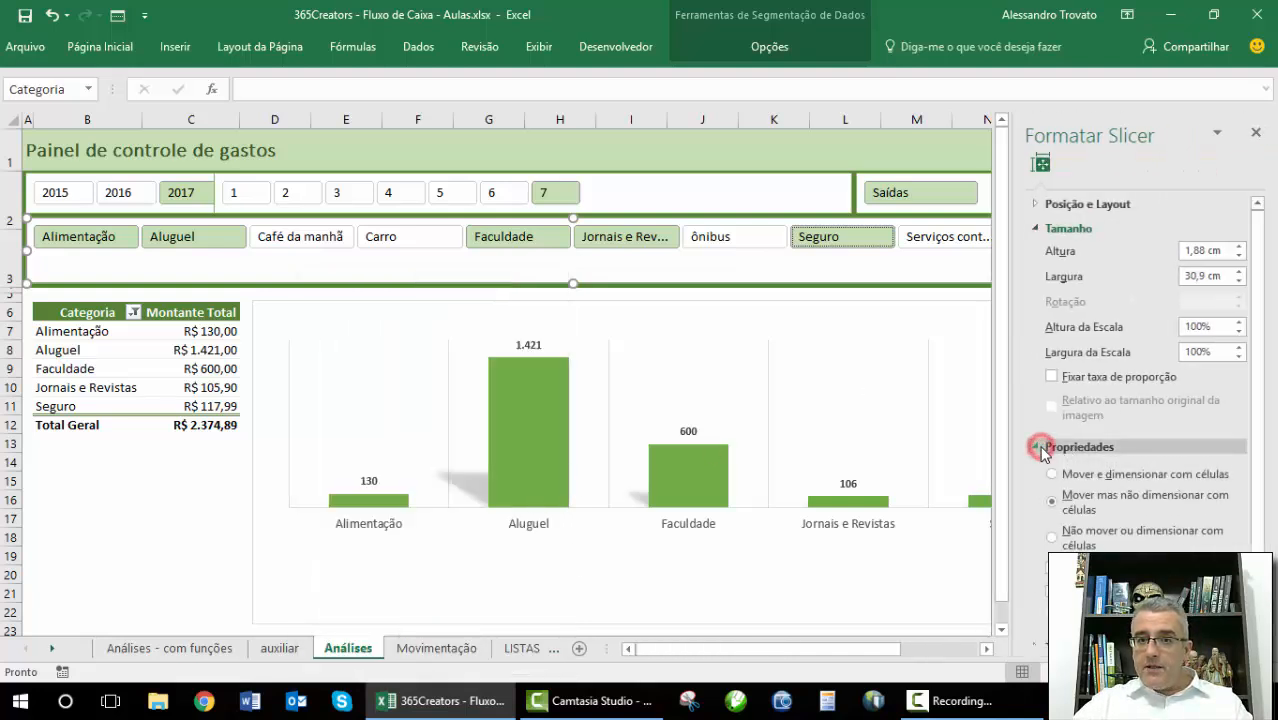
{"action": "left_click", "coordinate": [1088, 541]}
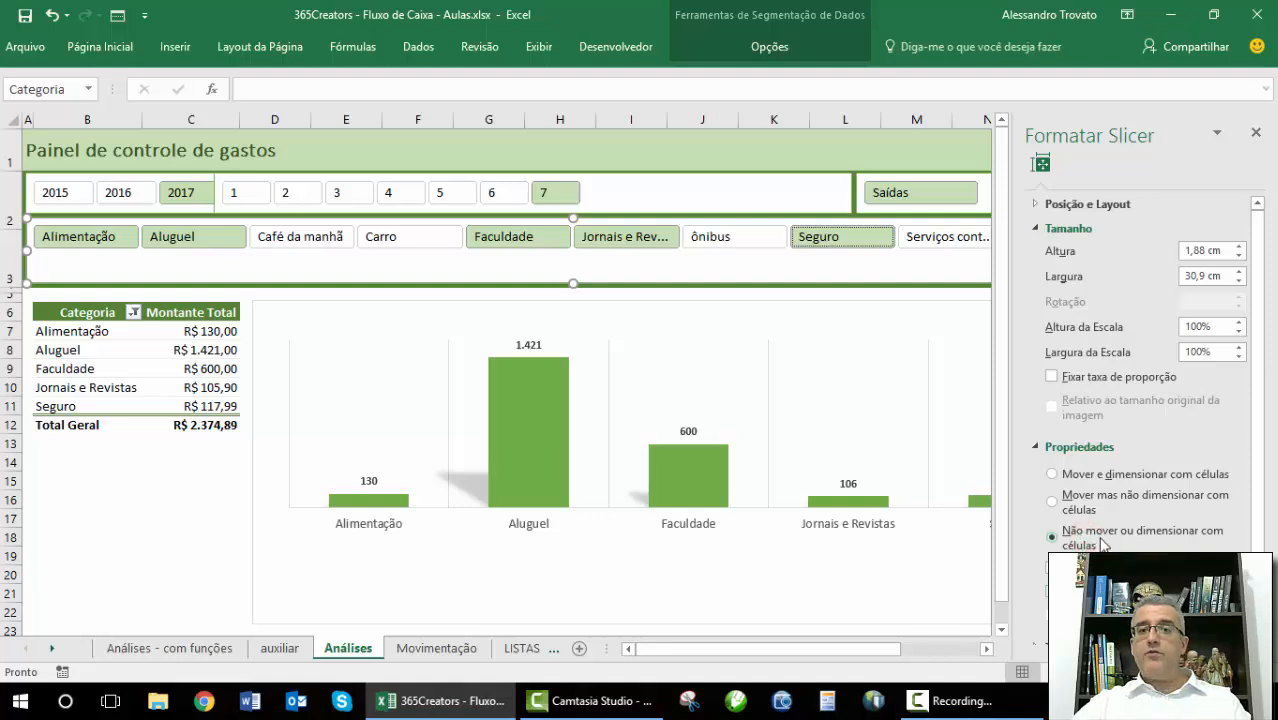
{"action": "scroll", "coordinate": [1115, 372], "scroll_direction": "down", "scroll_amount": 1}
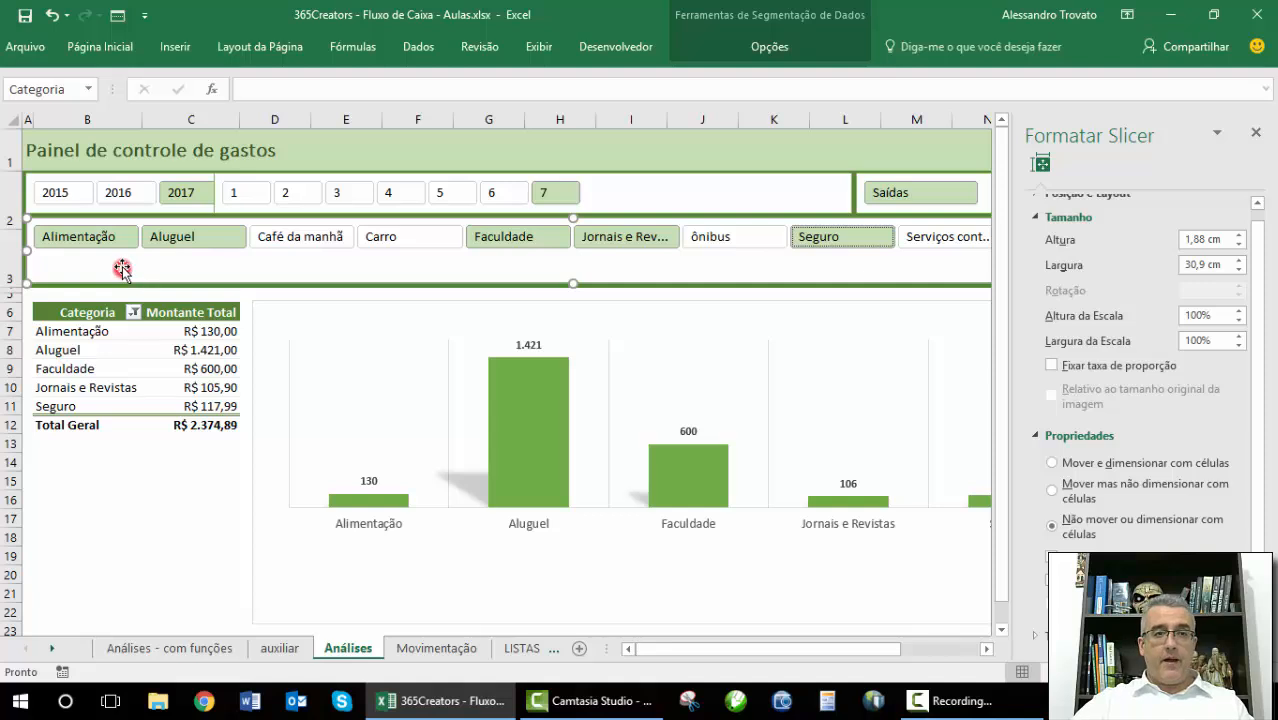
Shift the month and Entradas/Saídas slicers rightward clear of the year slicer, and set the Entradas/Saídas slicer to Não mover ou dimensionar com células.
{"action": "left_click", "coordinate": [112, 208]}
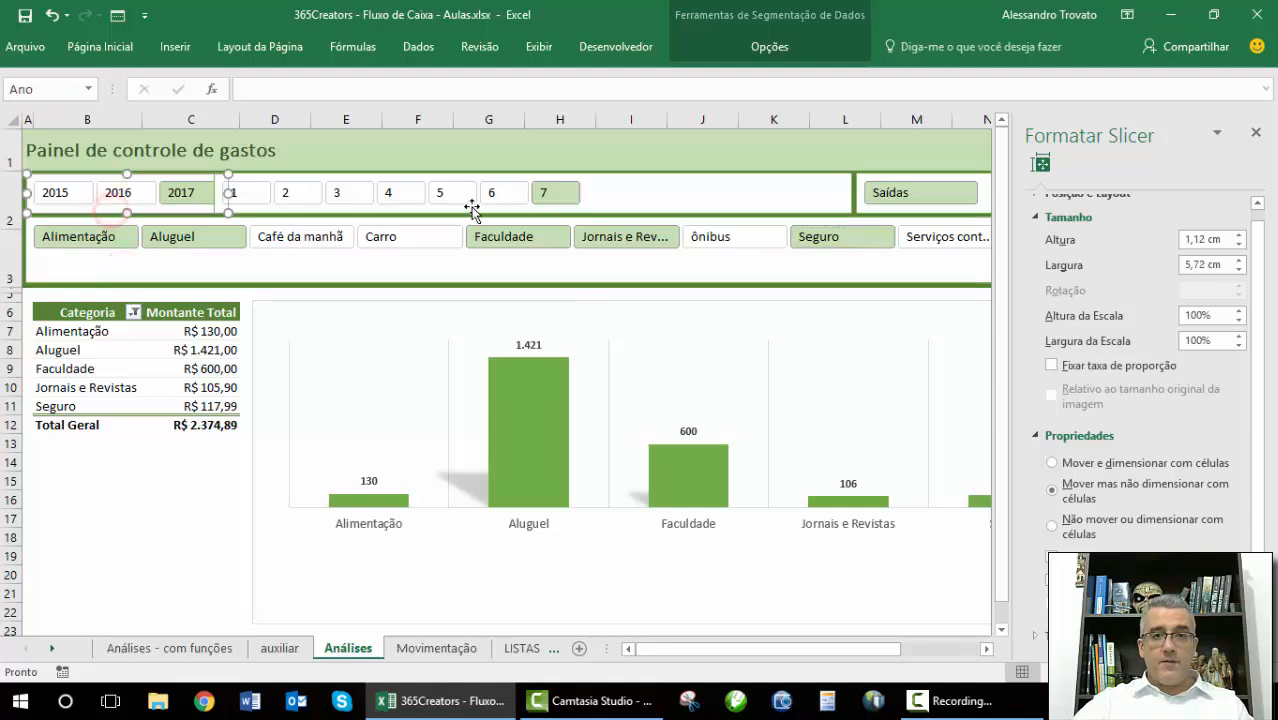
{"action": "left_click_drag", "start_coordinate": [642, 171], "coordinate": [659, 174]}
{"action": "left_click_drag", "start_coordinate": [977, 211], "coordinate": [730, 210]}
{"action": "right_click", "coordinate": [728, 207]}
{"action": "key", "text": "Escape"}
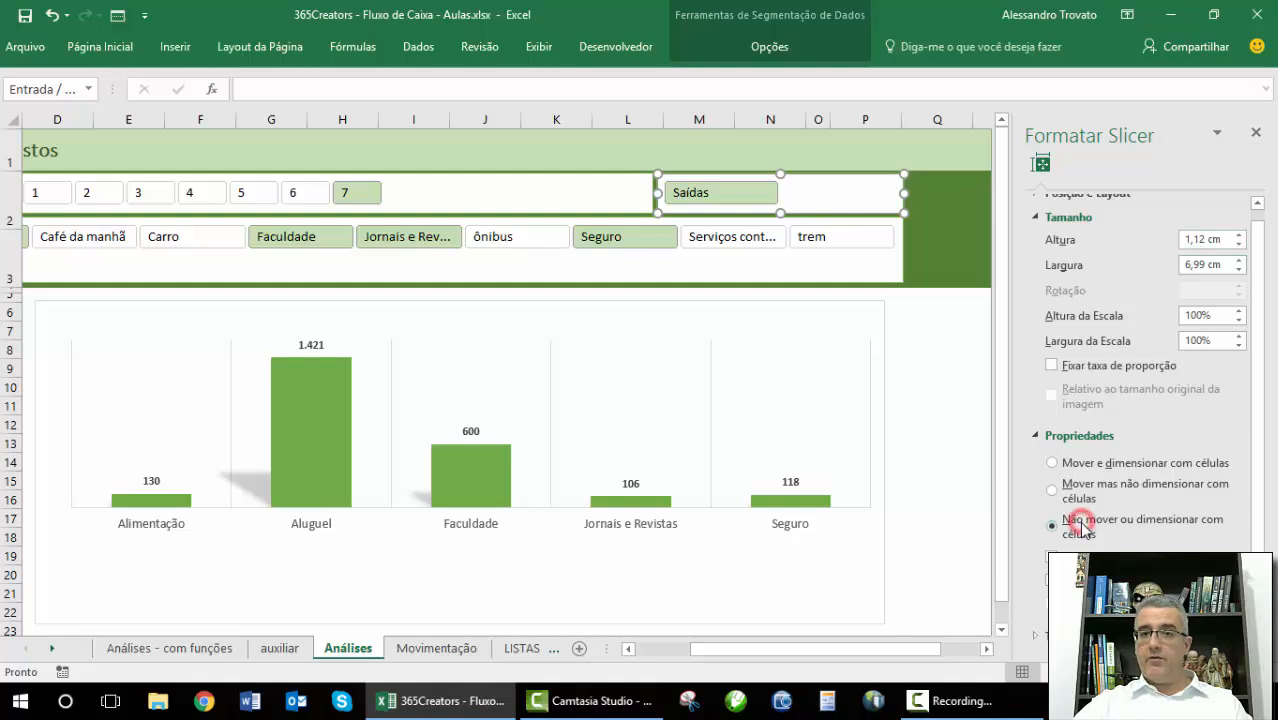
Apply Não mover ou dimensionar com células to the month and year slicers too, and check that option on the category slicer.
{"action": "left_click", "coordinate": [585, 207]}
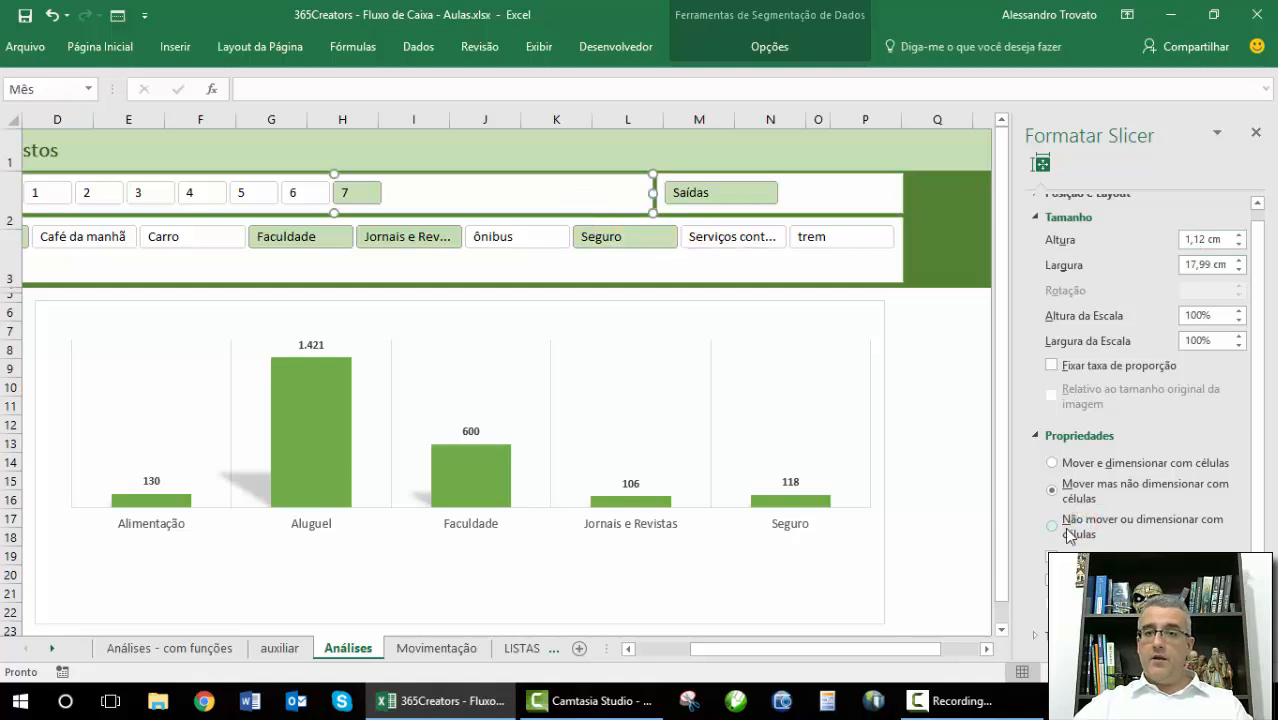
{"action": "left_click", "coordinate": [839, 274]}
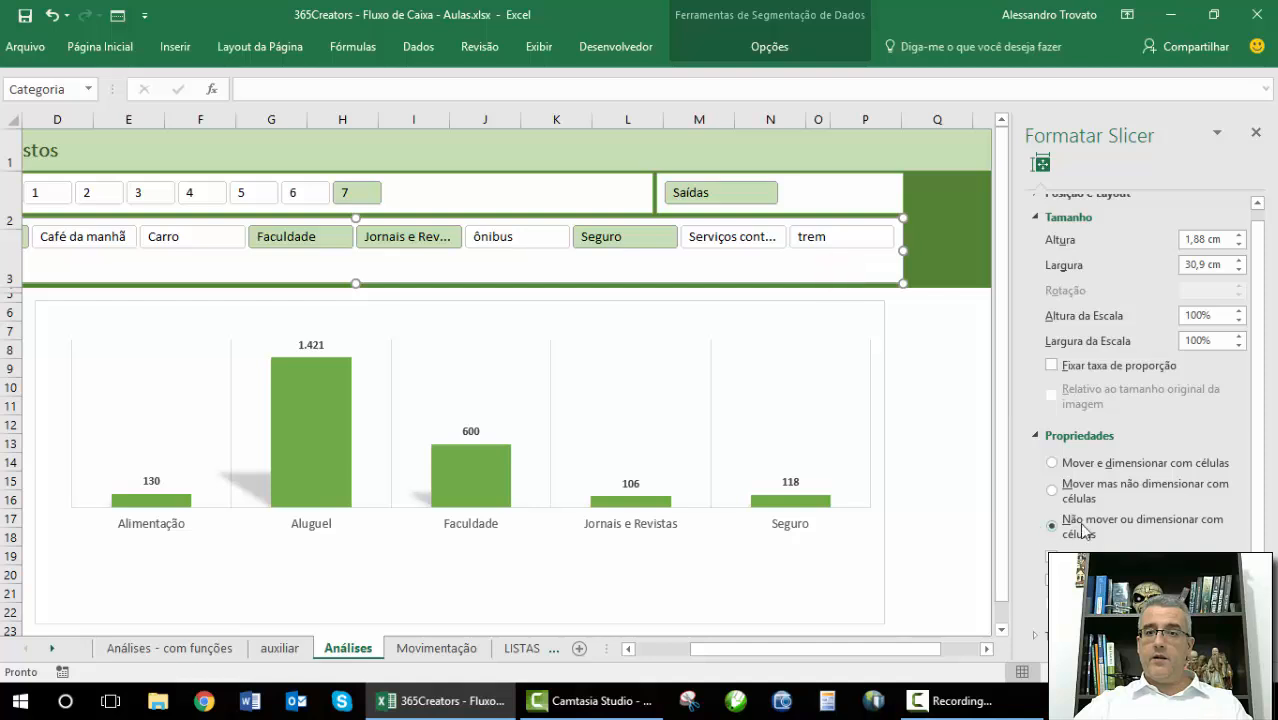
{"action": "left_click", "coordinate": [668, 655]}
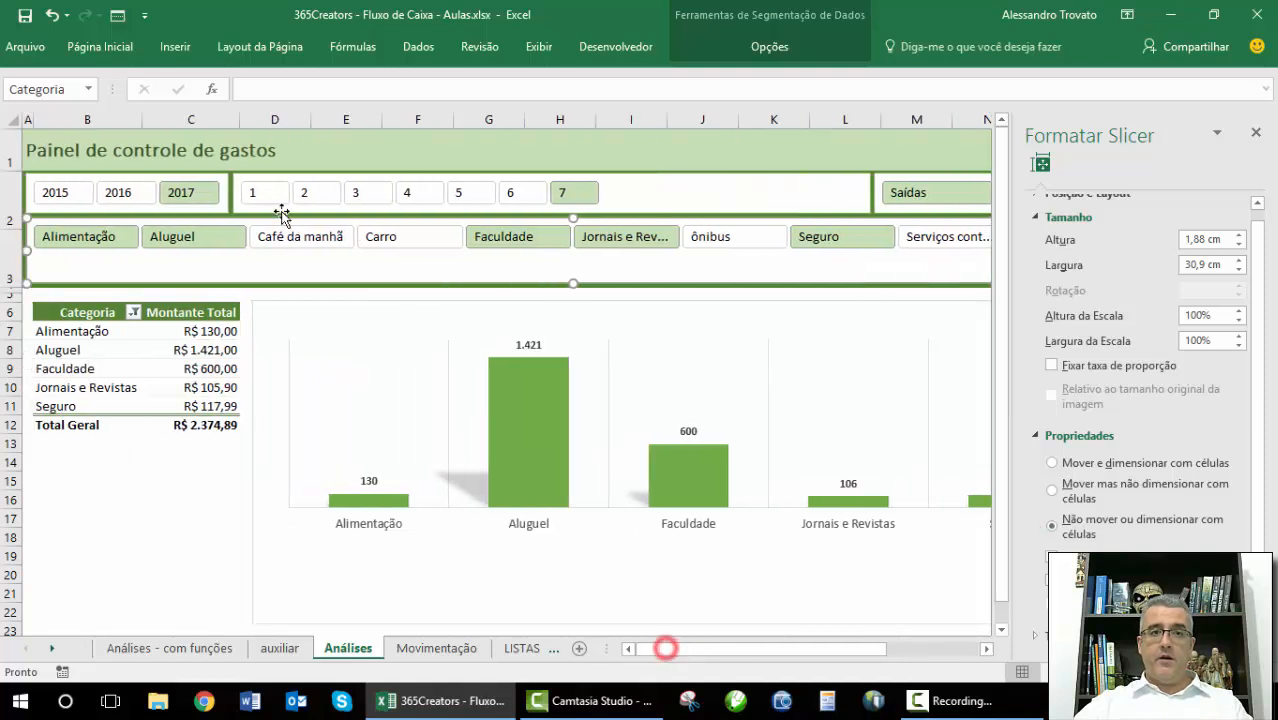
{"action": "left_click", "coordinate": [226, 187]}
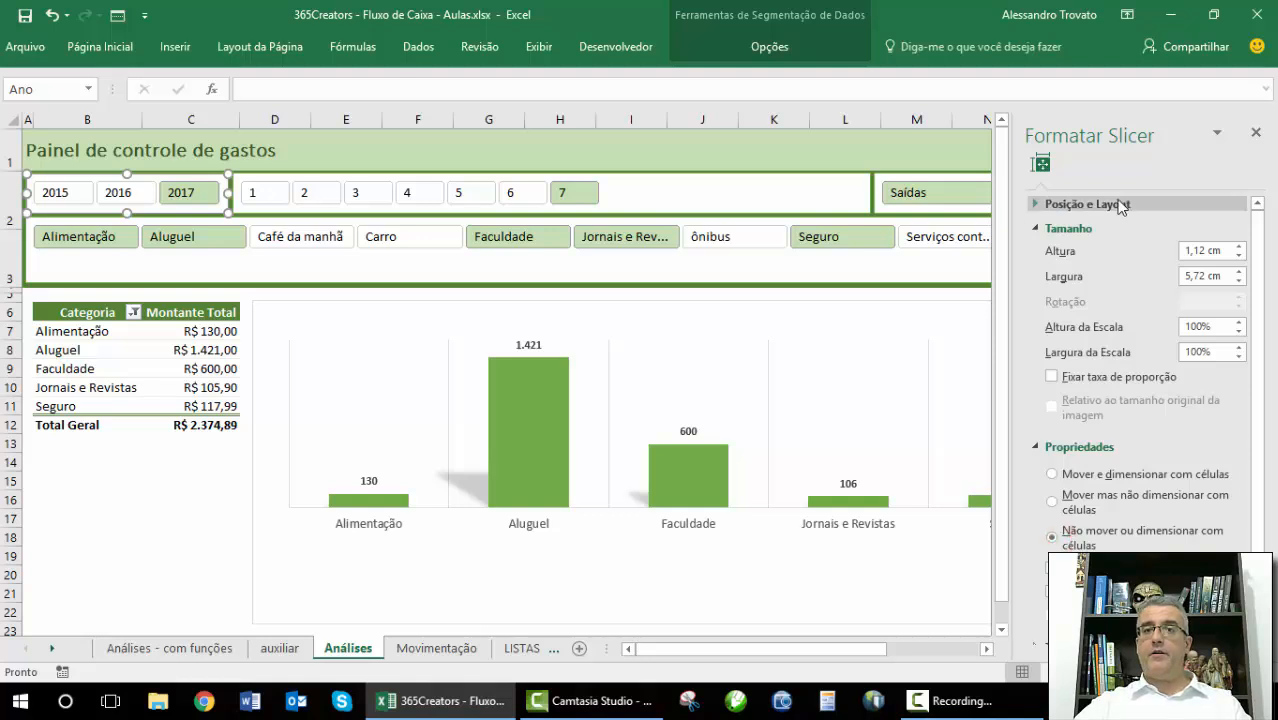
Disable automatic column width adjustment on update (Ajustar automaticamente a largura das colunas ao atualizar) in the pivot table's options.
{"action": "left_click", "coordinate": [720, 547]}
{"action": "left_click", "coordinate": [177, 538]}
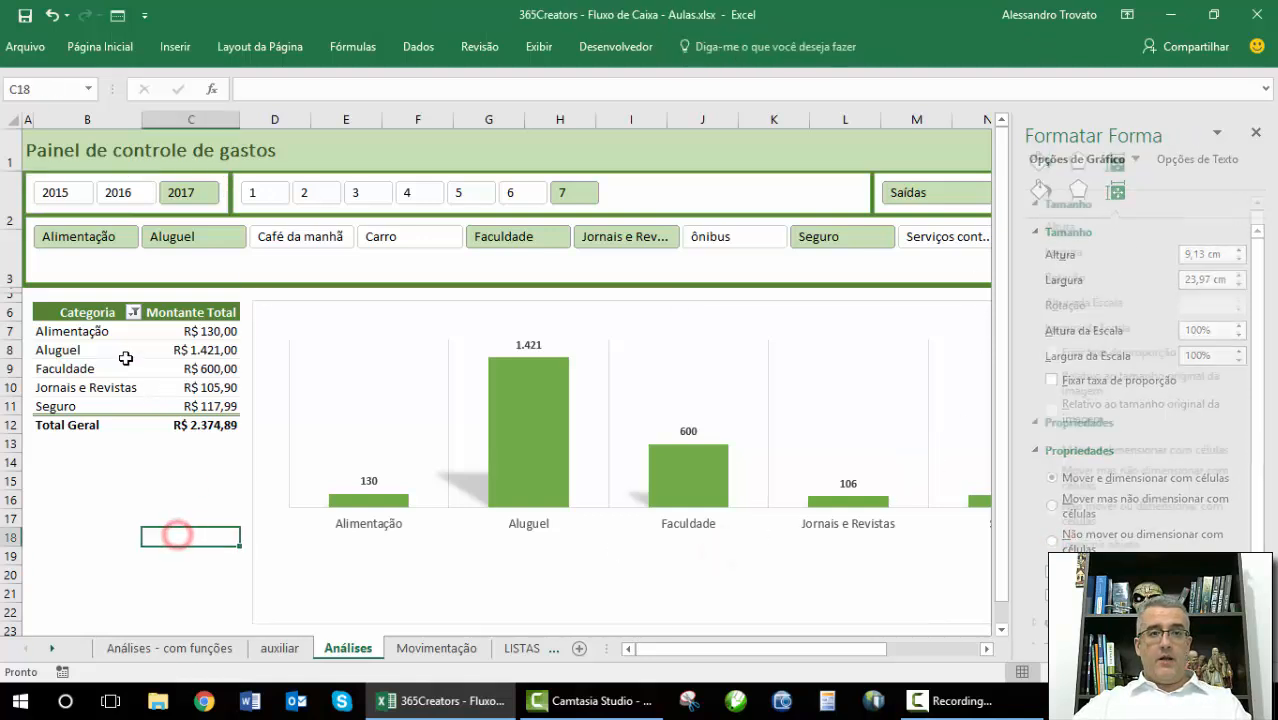
{"action": "left_click", "coordinate": [125, 352]}
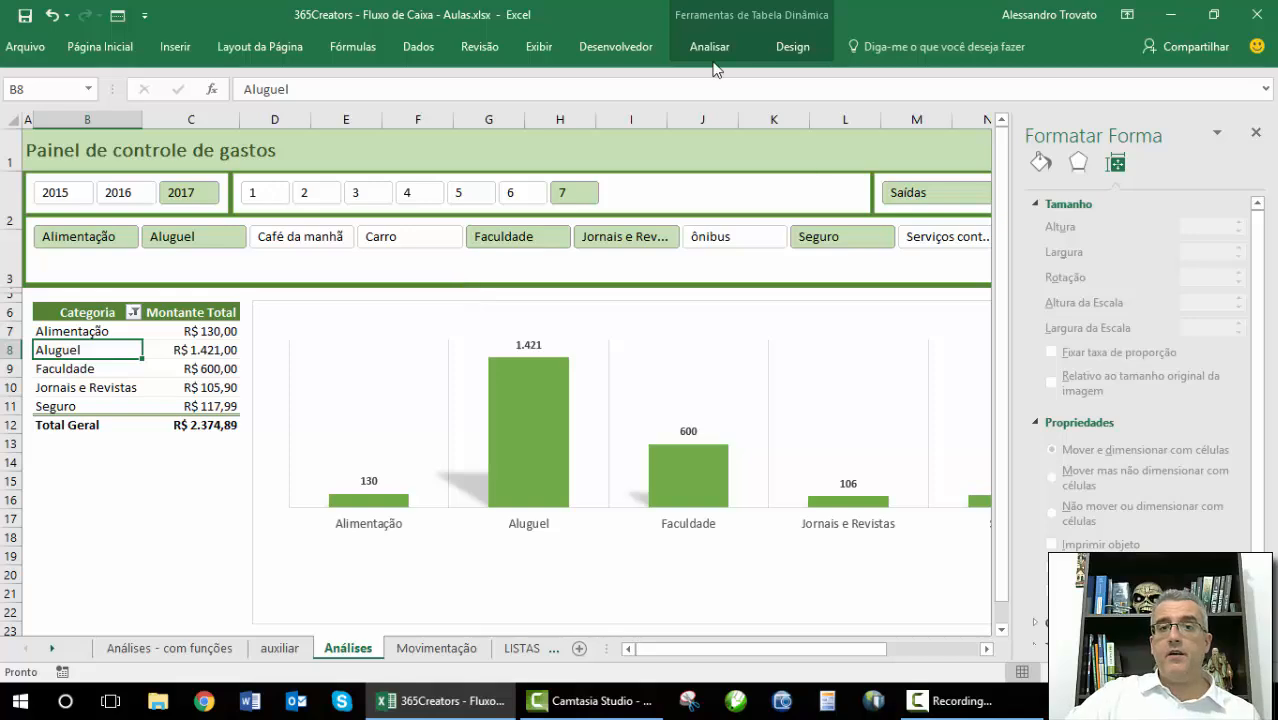
{"action": "left_click", "coordinate": [710, 47]}
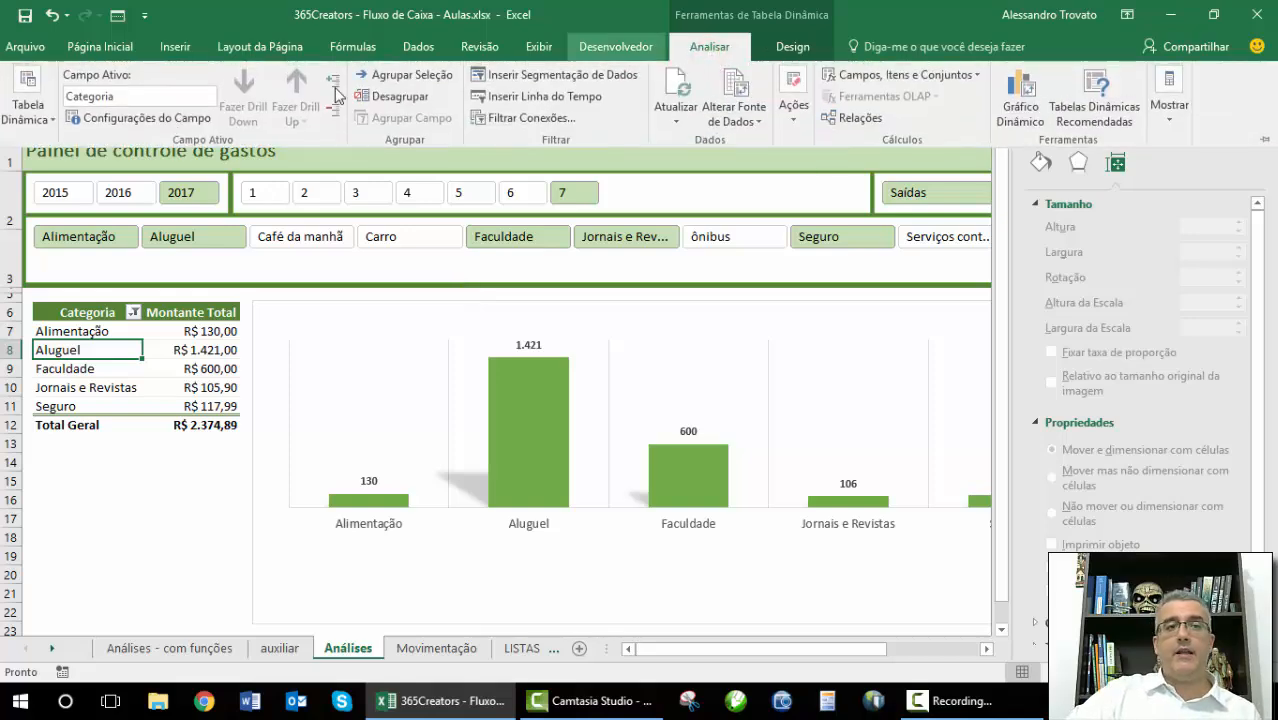
{"action": "left_click", "coordinate": [28, 100]}
{"action": "left_click", "coordinate": [20, 203]}
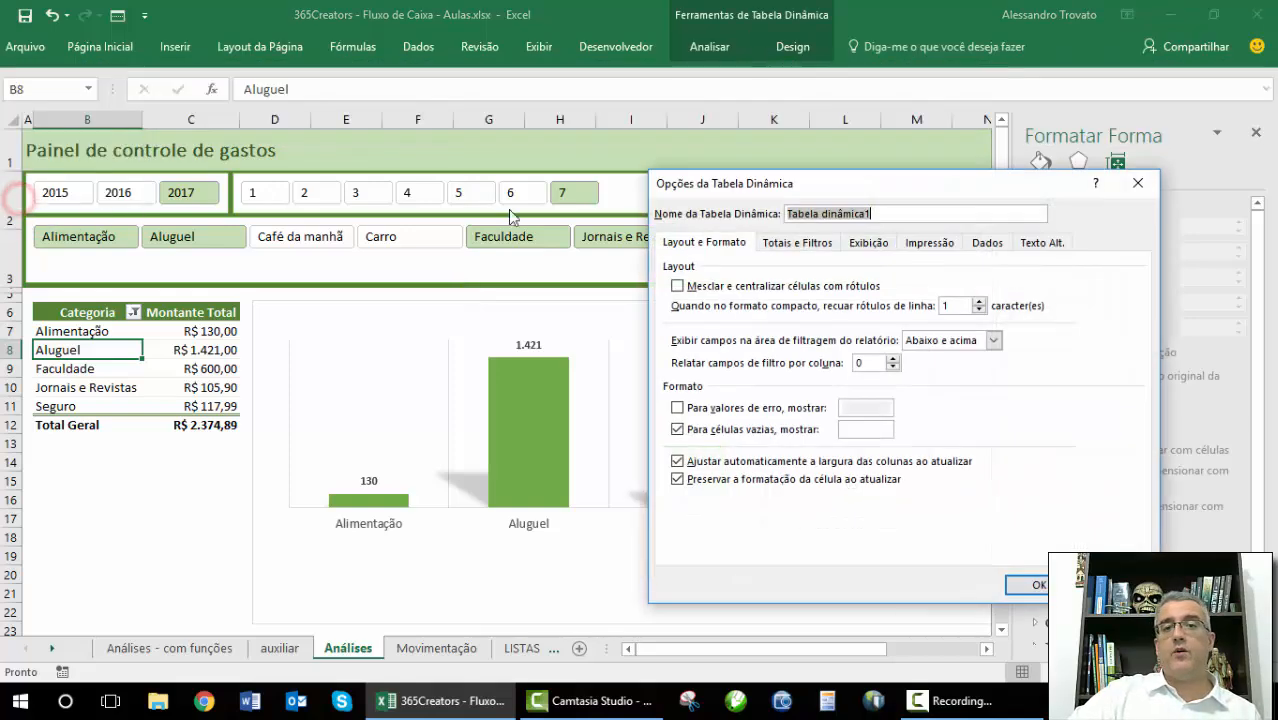
{"action": "left_click", "coordinate": [763, 462]}
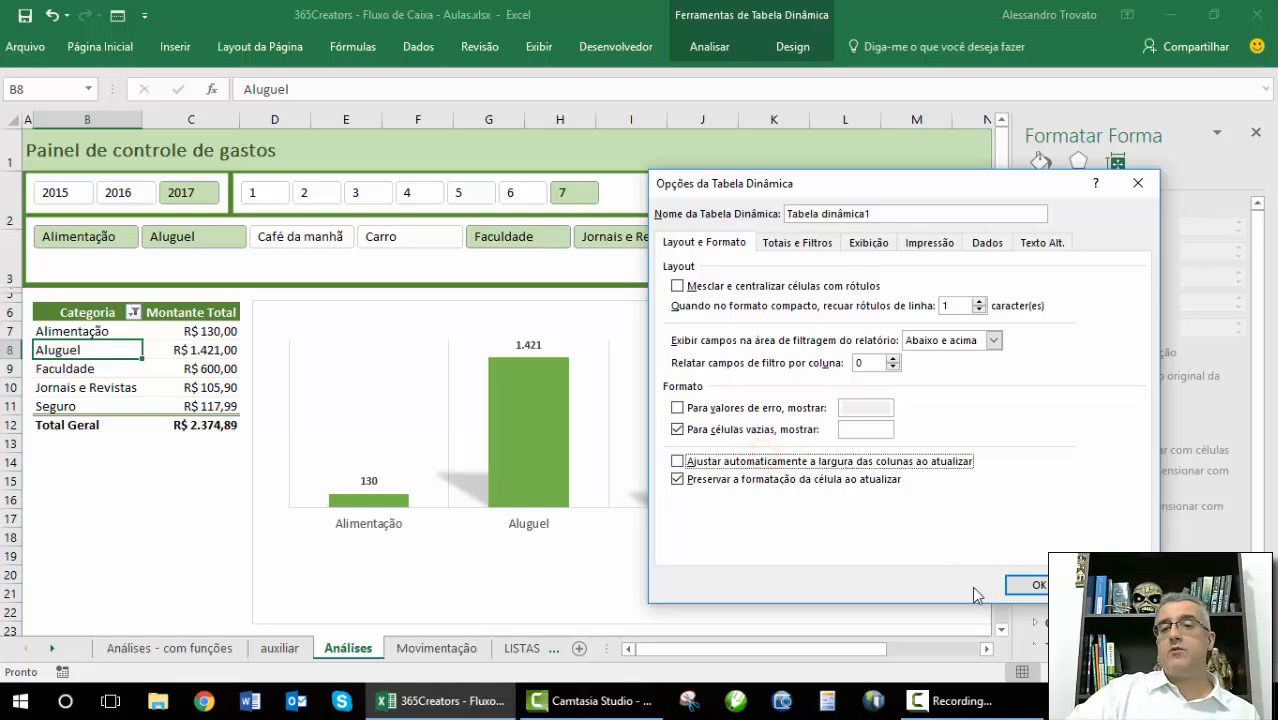
{"action": "left_click", "coordinate": [1025, 586]}
Test the fixed column widths by filtering the dashboard to the year 2015 and switching to 2016.
{"action": "left_click", "coordinate": [165, 389]}
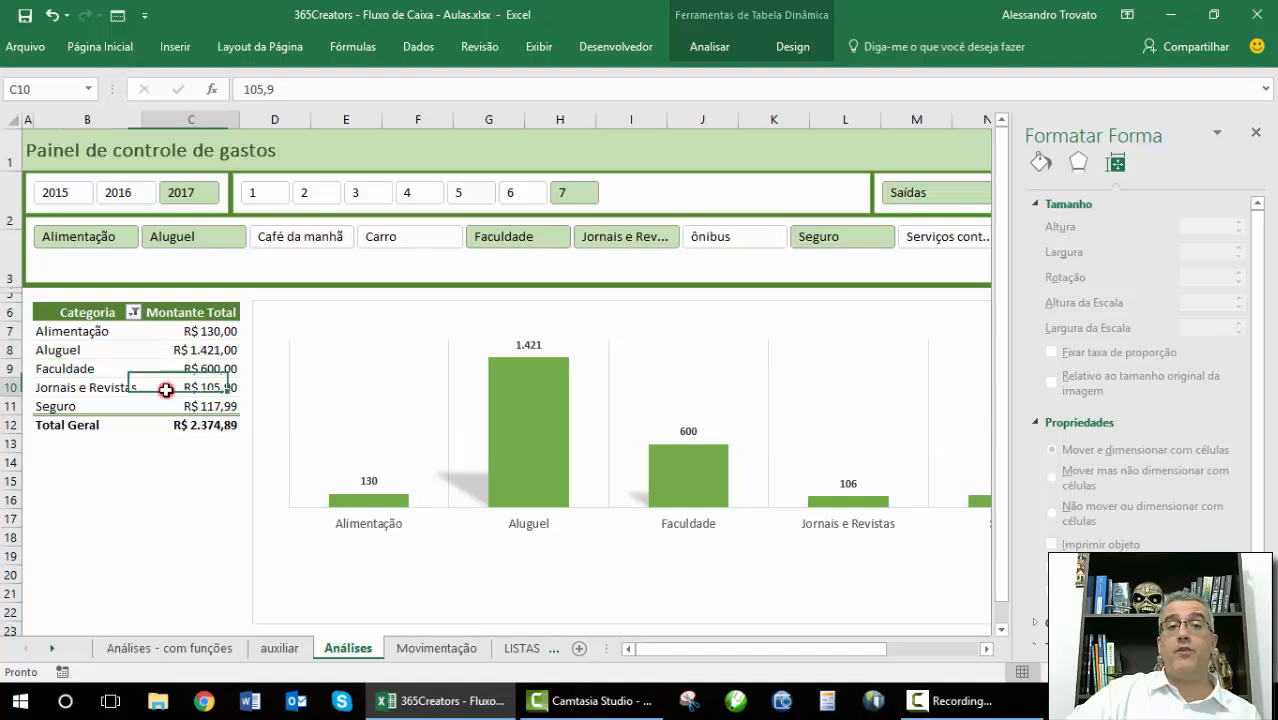
{"action": "left_click", "coordinate": [80, 193]}
{"action": "left_click", "coordinate": [118, 195]}
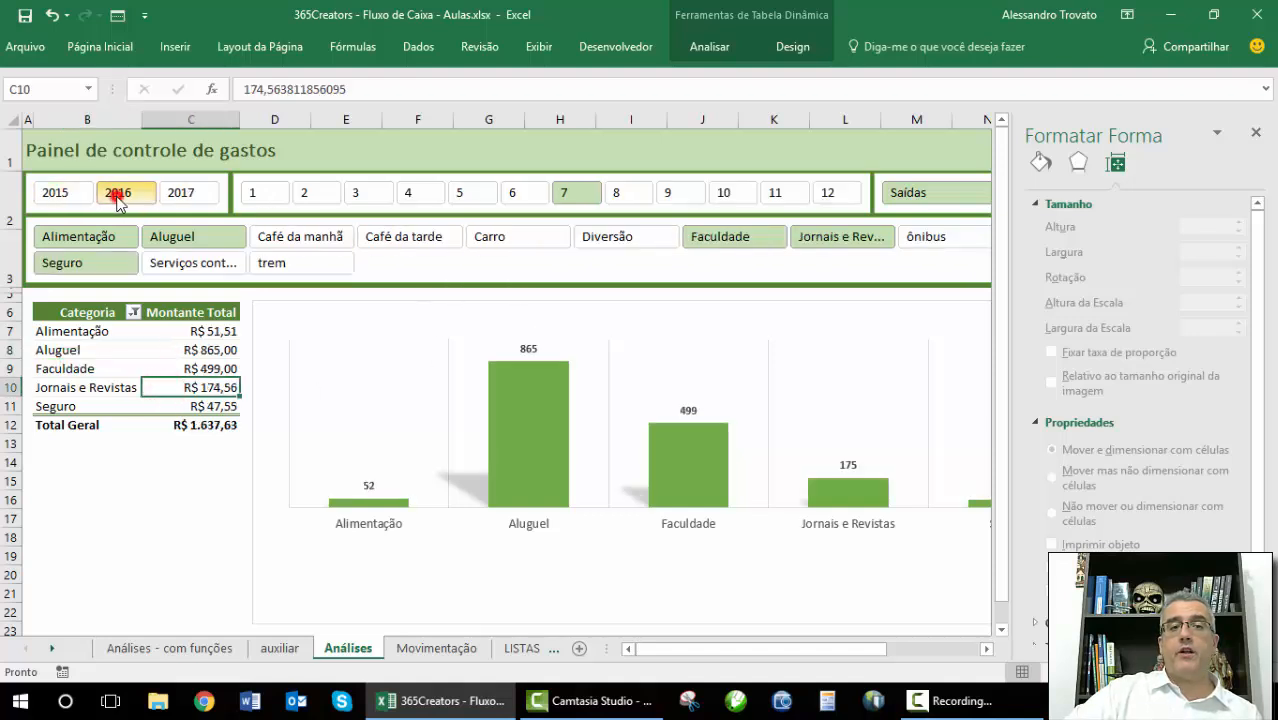
Test the dashboard filters with year 2017 and month 1, months 1 to 7, and the years 2016 and 2015.
{"action": "left_click", "coordinate": [198, 196]}
{"action": "left_click", "coordinate": [256, 192]}
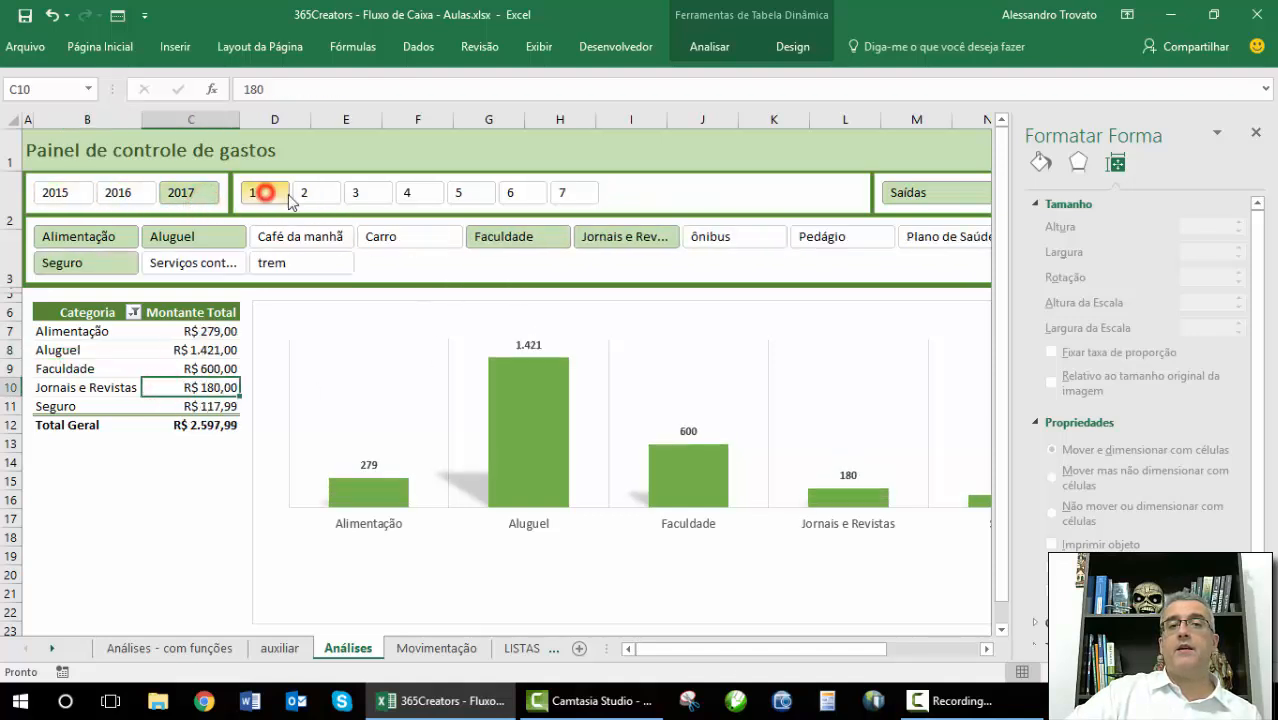
{"action": "left_click_drag", "start_coordinate": [258, 193], "coordinate": [568, 207]}
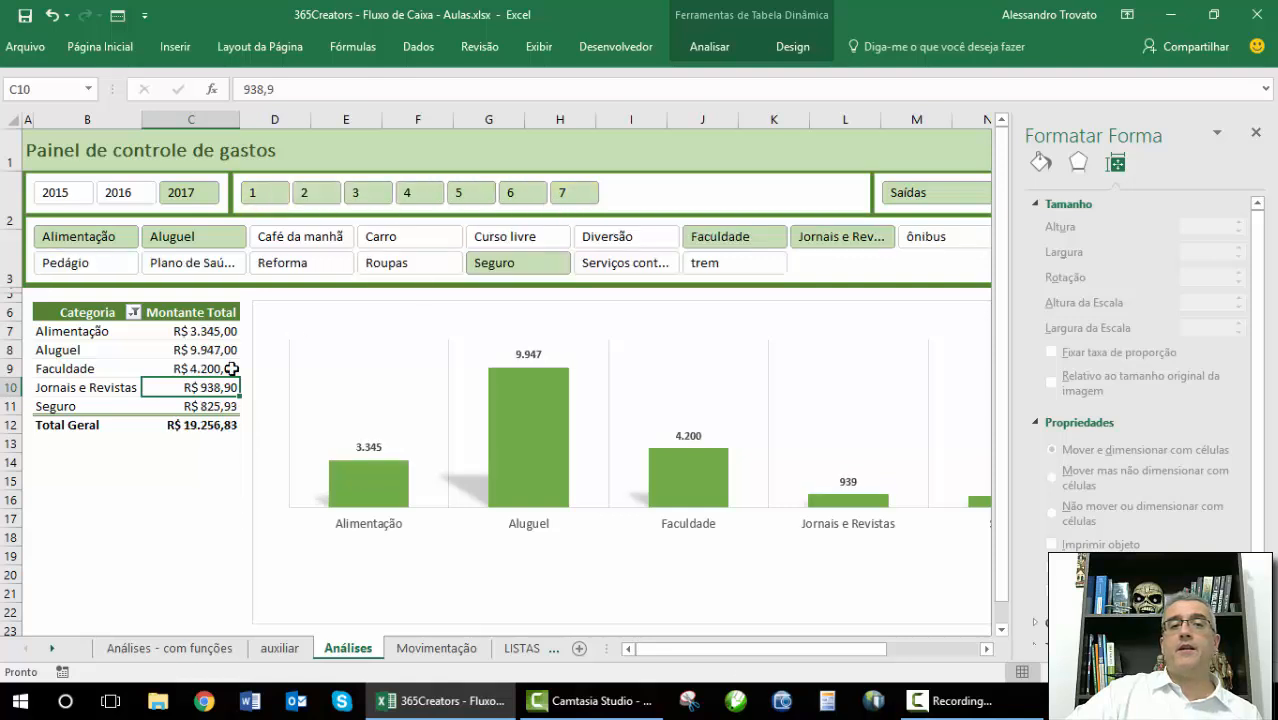
{"action": "left_click", "coordinate": [118, 192]}
{"action": "left_click", "coordinate": [56, 192]}
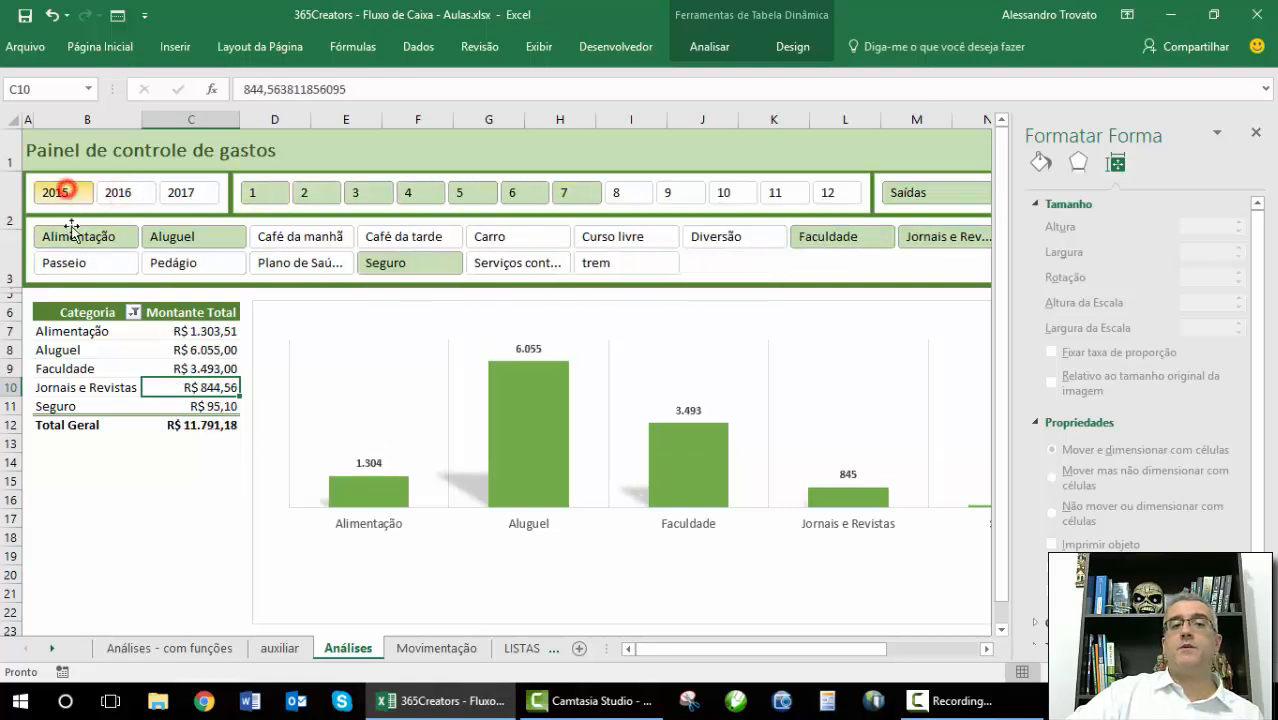
Close the shape formatting settings and narrow column Q to a thin border strip beside the dashboard.
{"action": "left_click", "coordinate": [1255, 135]}
{"action": "left_click", "coordinate": [1203, 267]}
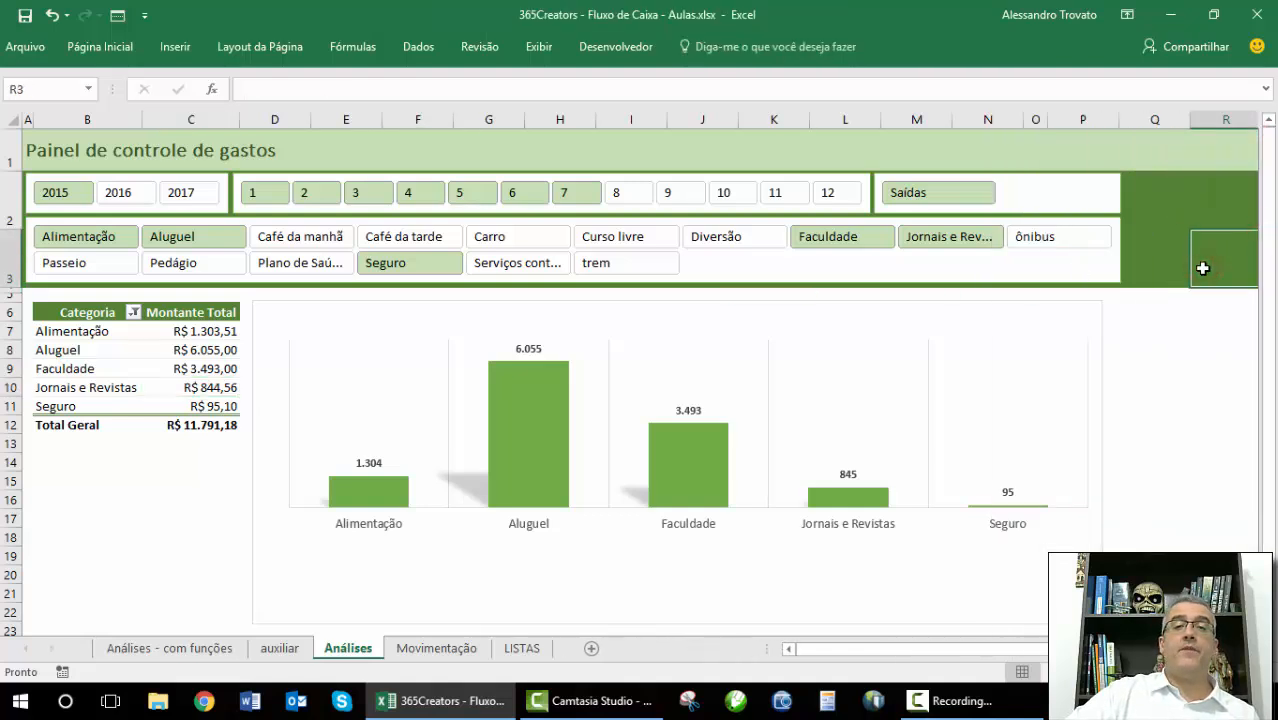
{"action": "left_click", "coordinate": [1145, 120]}
{"action": "left_click_drag", "start_coordinate": [1190, 120], "coordinate": [1131, 120]}
Hide all columns from R to the end of the sheet and return to cell A1.
{"action": "left_click", "coordinate": [1155, 121]}
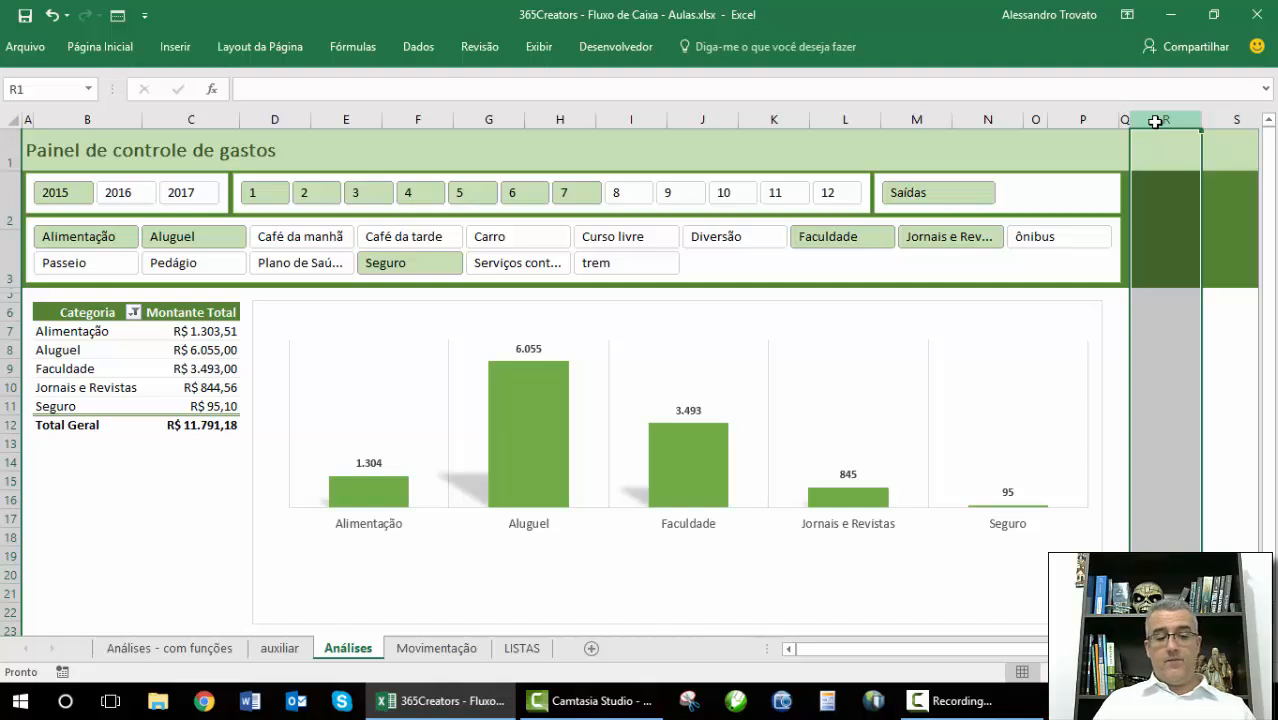
{"action": "left_click", "coordinate": [1169, 121]}
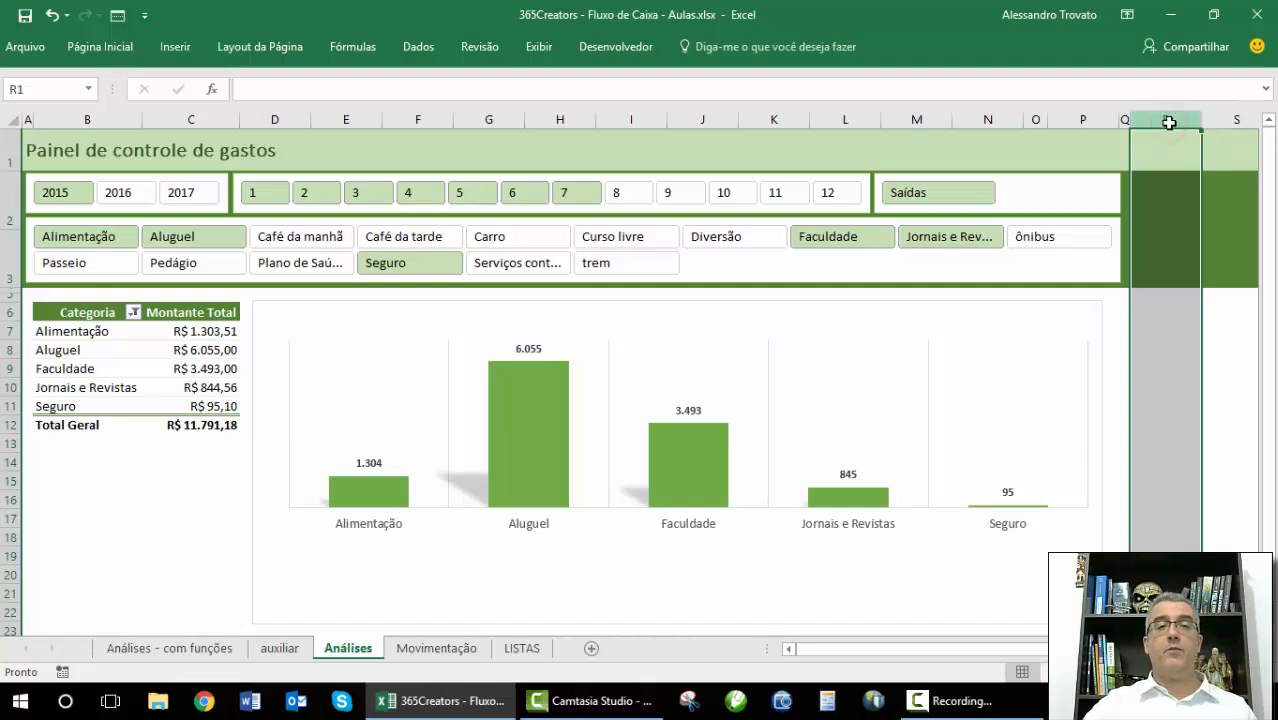
{"action": "key", "text": "ctrl+shift+Right"}
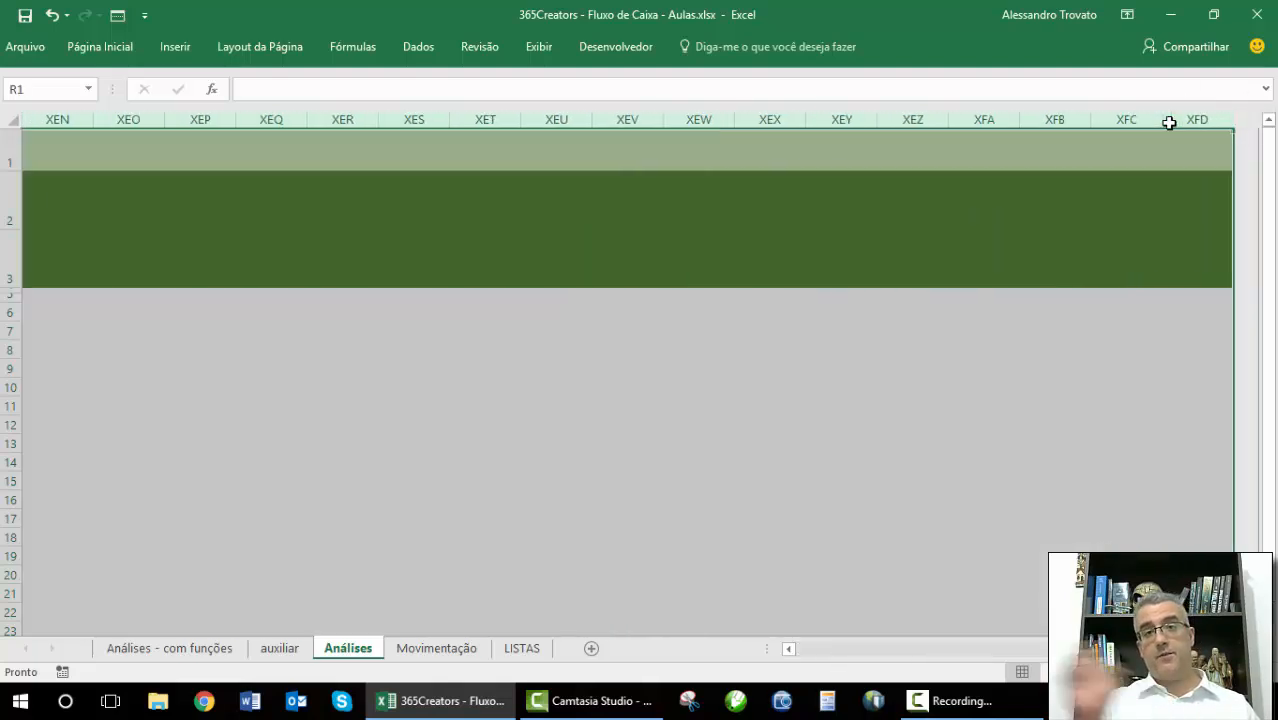
{"action": "right_click", "coordinate": [942, 120]}
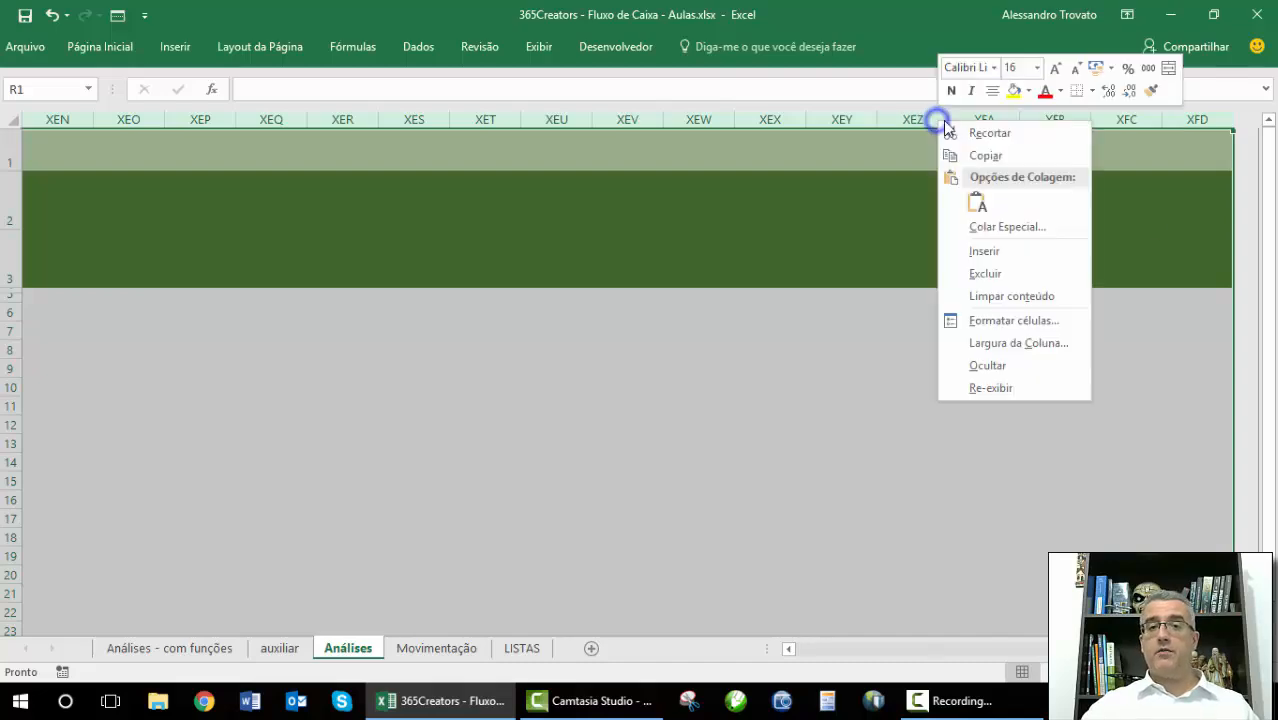
{"action": "left_click", "coordinate": [1037, 377]}
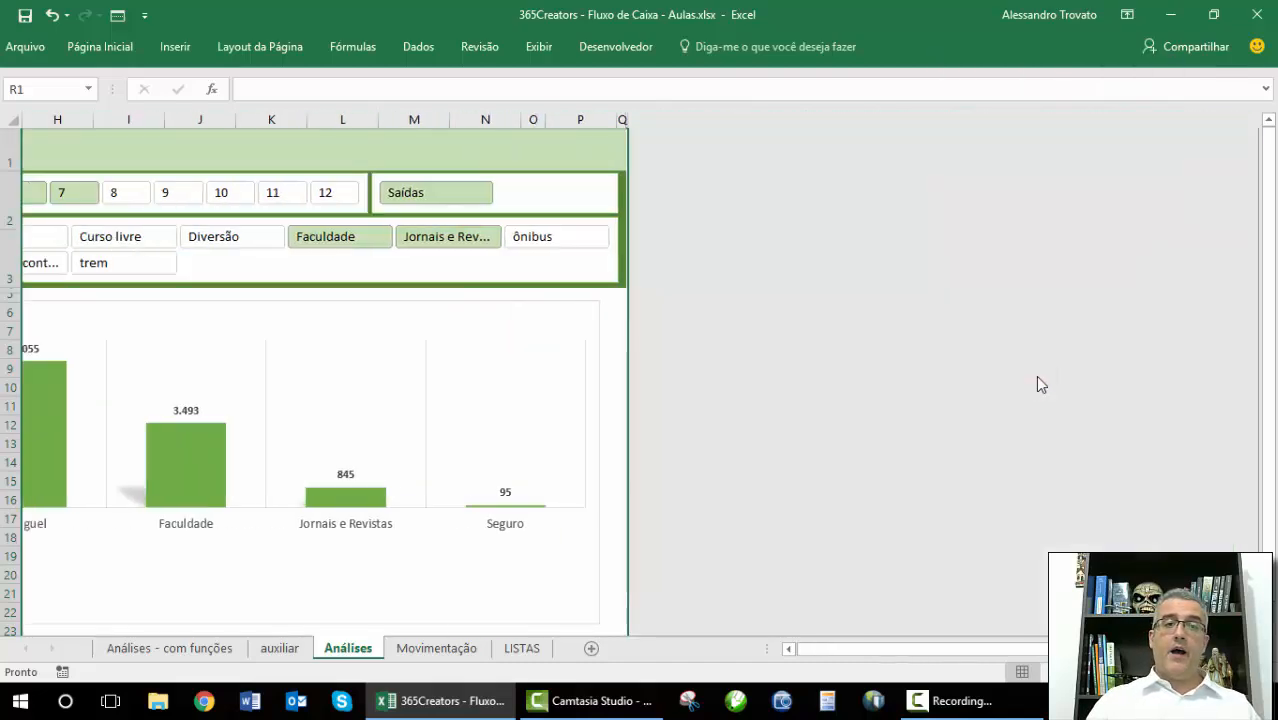
{"action": "key", "text": "ctrl+Home"}
{"action": "scroll", "coordinate": [670, 415], "scroll_direction": "down", "scroll_amount": 2}
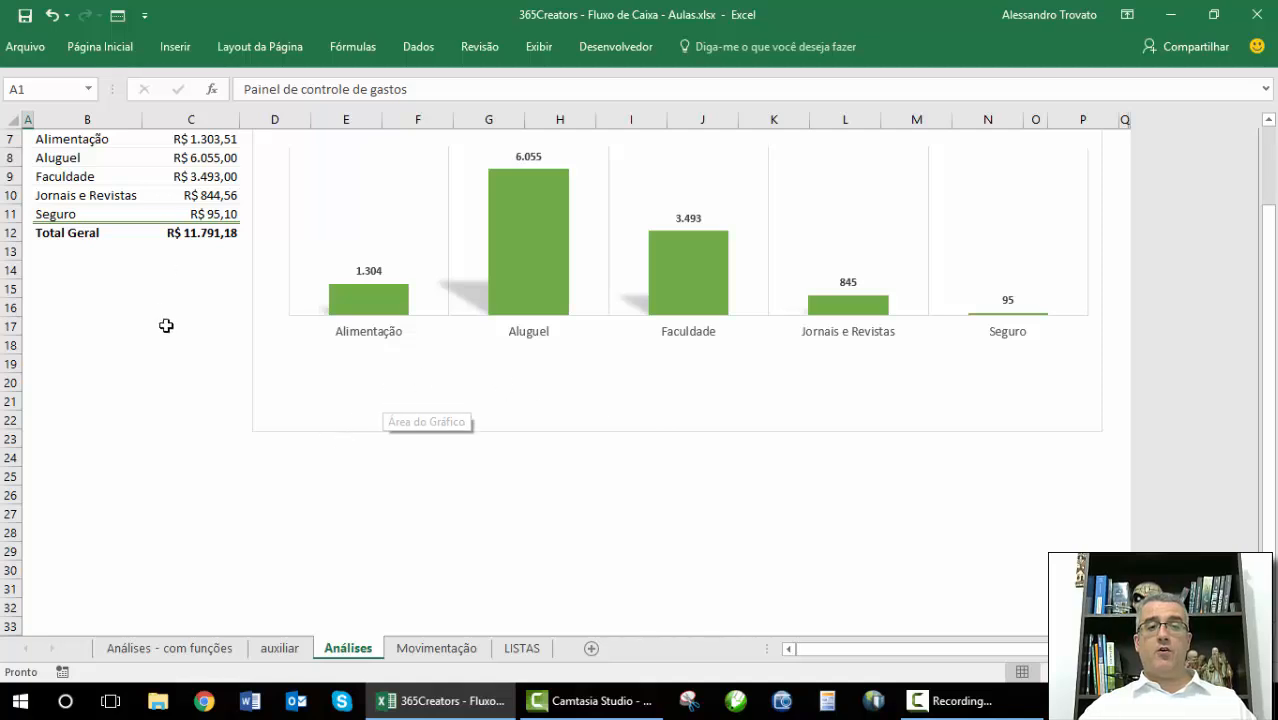
{"action": "scroll", "coordinate": [165, 325], "scroll_direction": "up", "scroll_amount": 2}
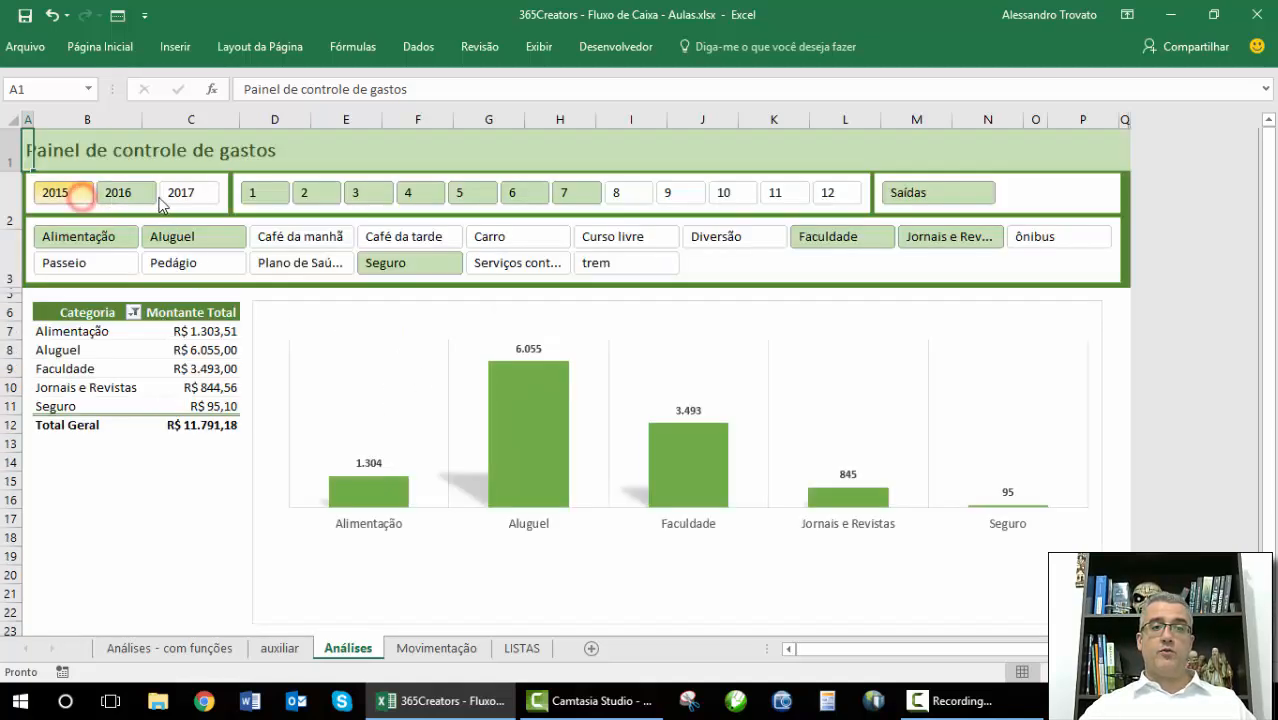
Filter the dashboard to all years 2015 to 2017, all months 1 to 12 and every category from Alimentação to trem.
{"action": "left_click_drag", "start_coordinate": [63, 193], "coordinate": [188, 193]}
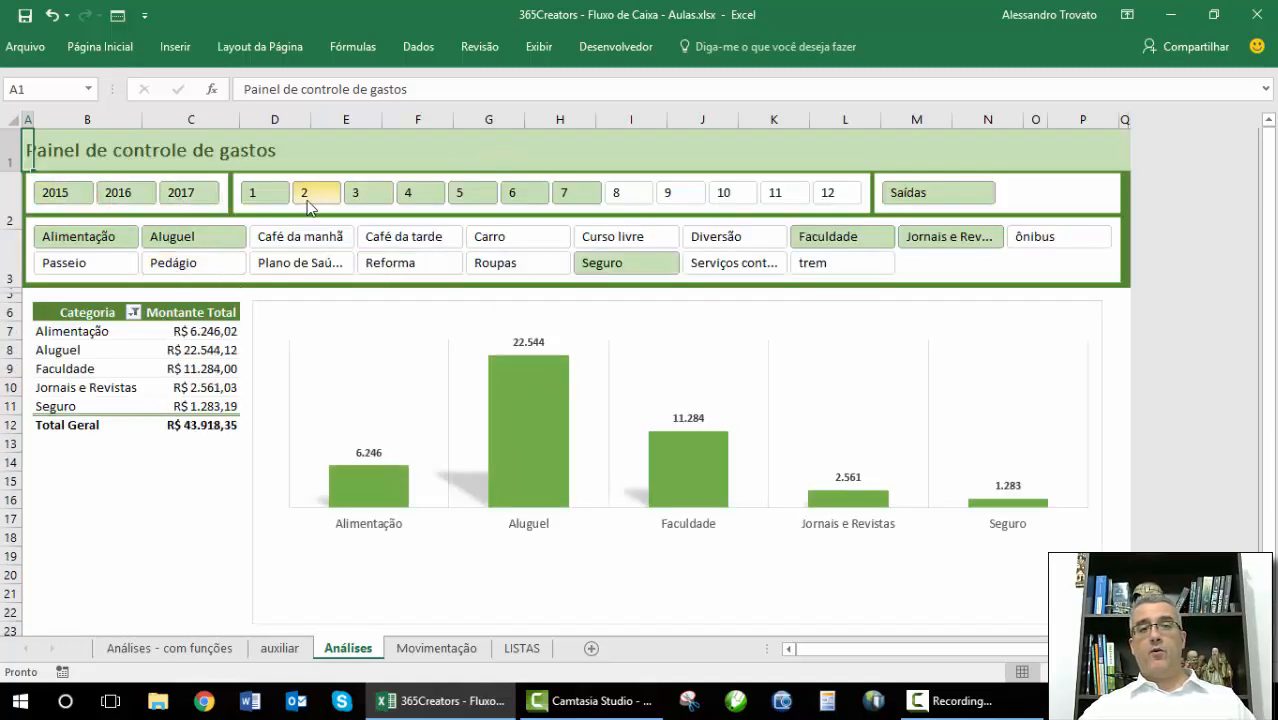
{"action": "left_click_drag", "start_coordinate": [265, 192], "coordinate": [846, 191]}
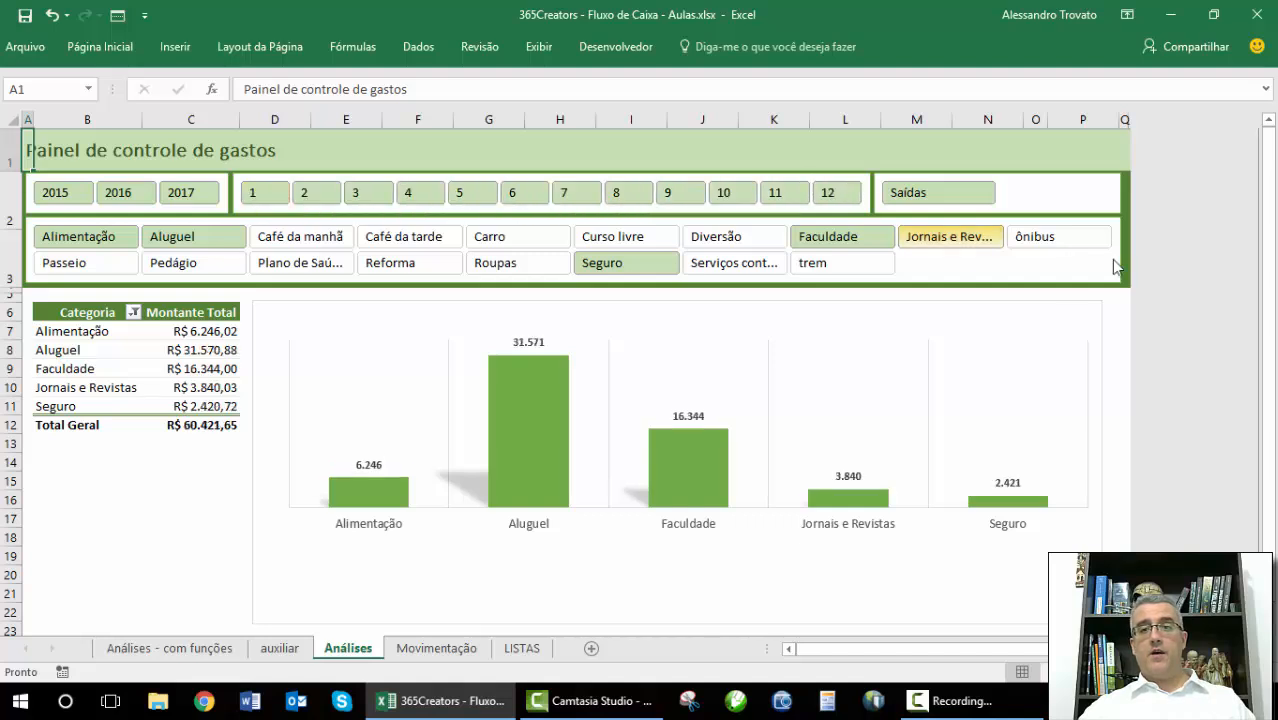
{"action": "left_click", "coordinate": [62, 264]}
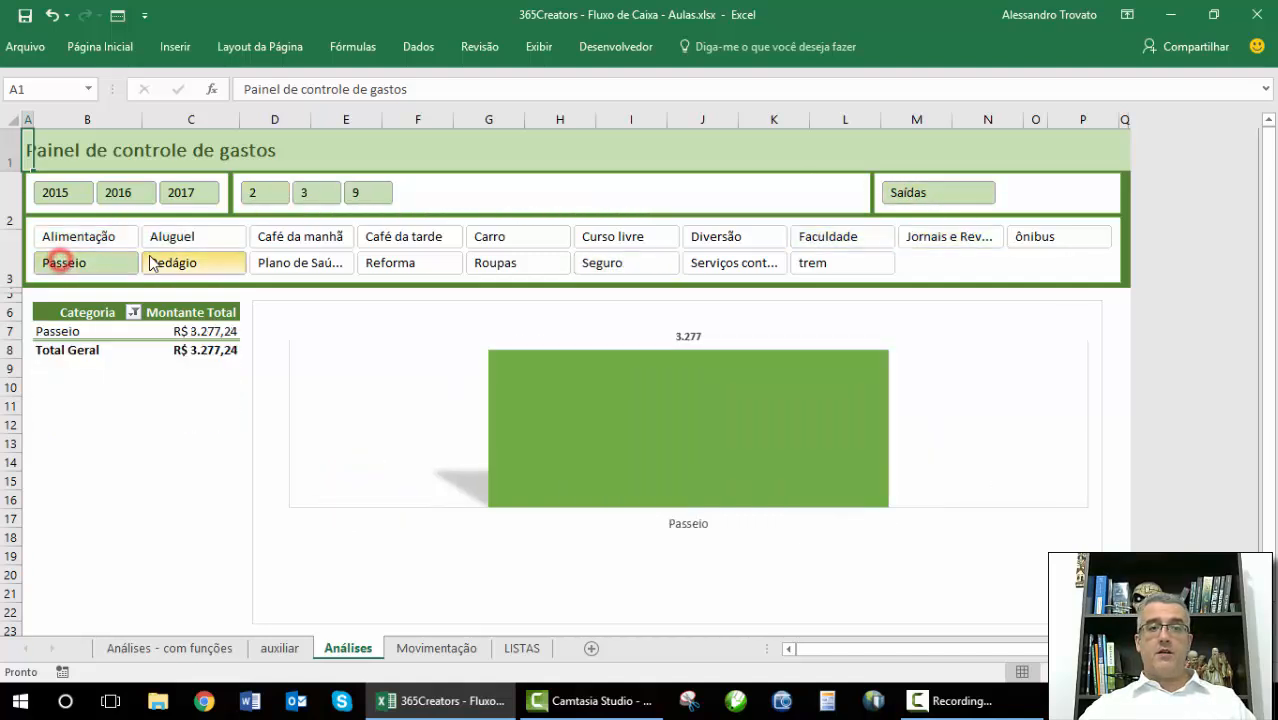
{"action": "left_click", "coordinate": [86, 242]}
{"action": "left_click_drag", "start_coordinate": [88, 236], "coordinate": [790, 287]}
Check the entries offered by the Entradas/Saídas slicer and the filter options of the pivot table's Categoria column.
{"action": "left_click", "coordinate": [1045, 204]}
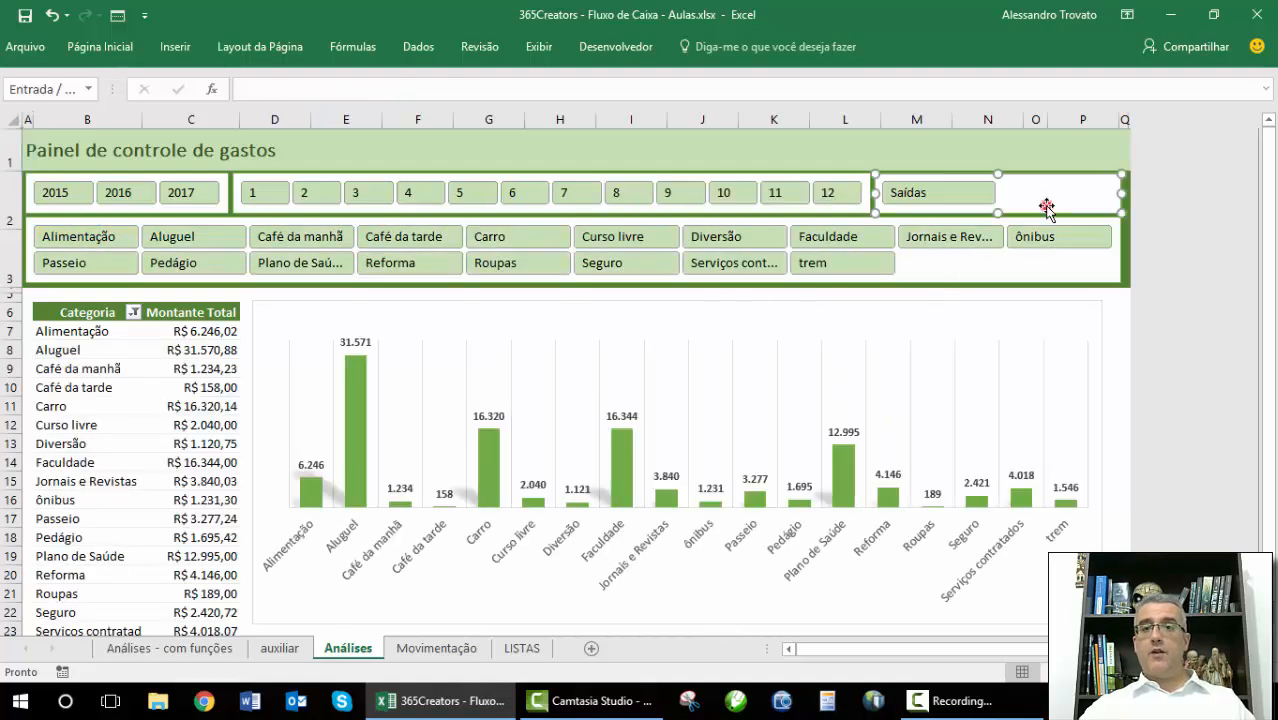
{"action": "left_click", "coordinate": [1028, 198]}
{"action": "left_click", "coordinate": [927, 197]}
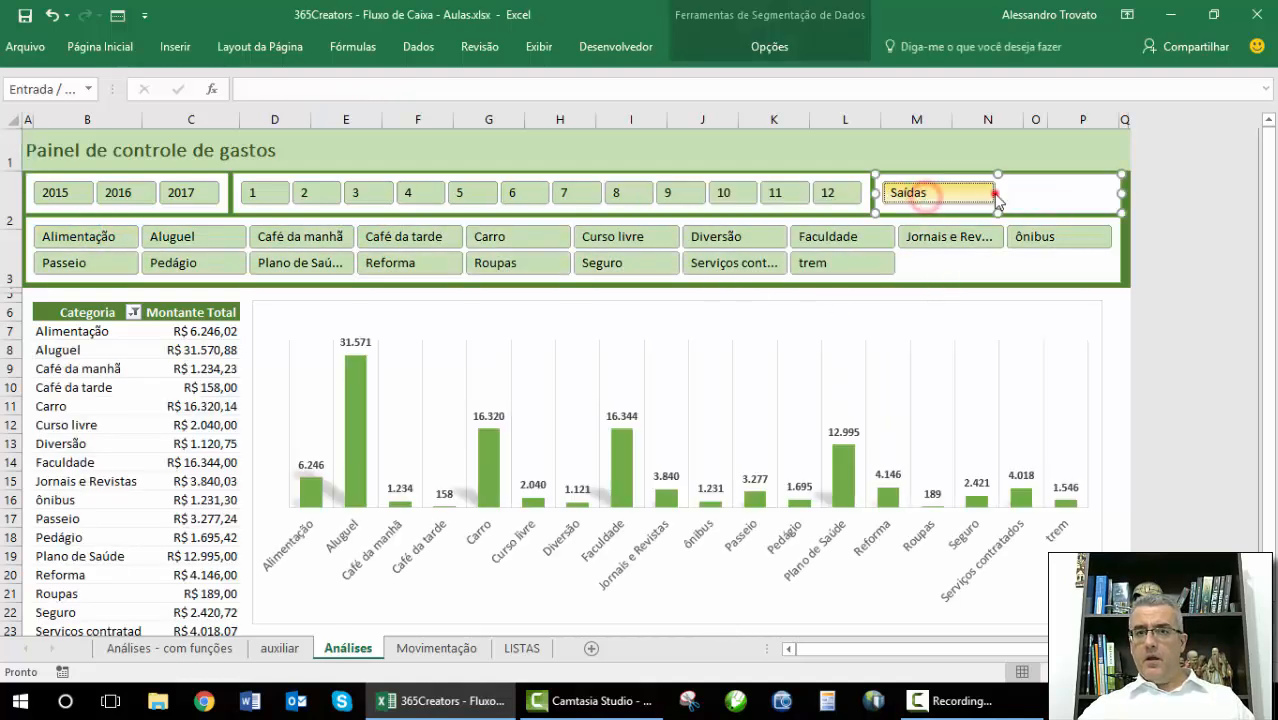
{"action": "left_click", "coordinate": [996, 194]}
{"action": "left_click", "coordinate": [1018, 190]}
{"action": "left_click", "coordinate": [1030, 199]}
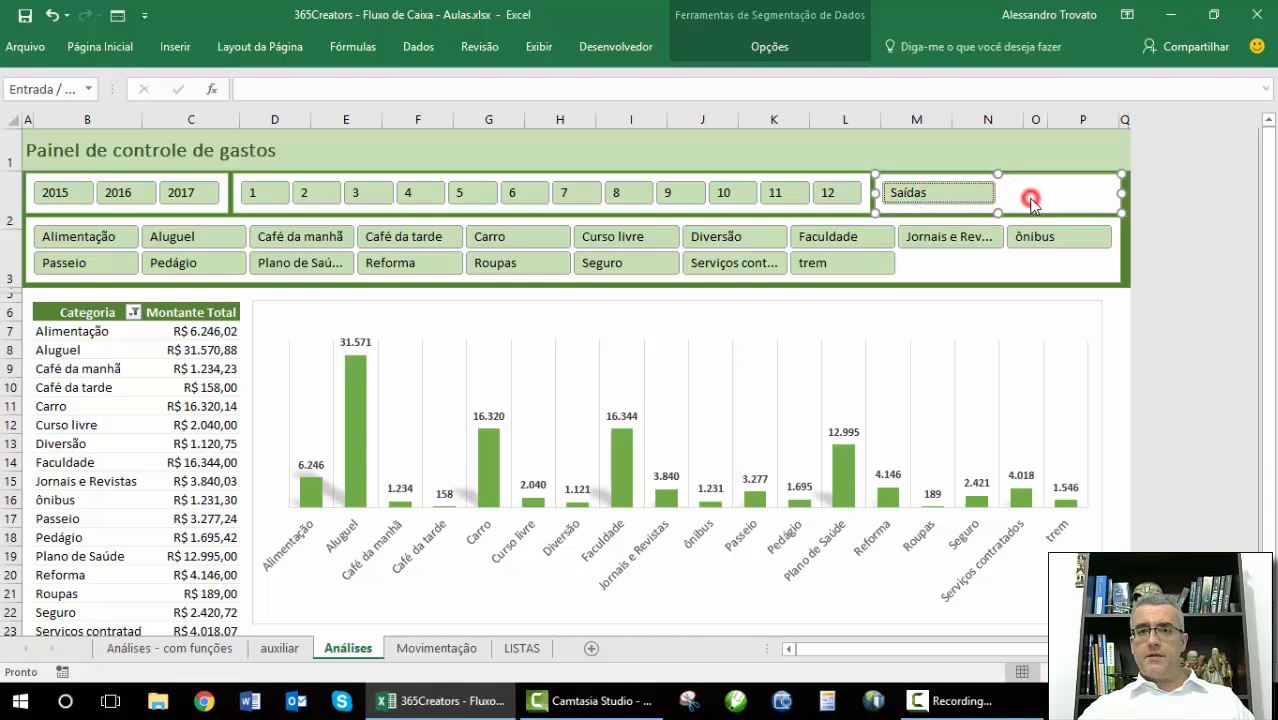
{"action": "left_click", "coordinate": [158, 404]}
{"action": "left_click", "coordinate": [132, 313]}
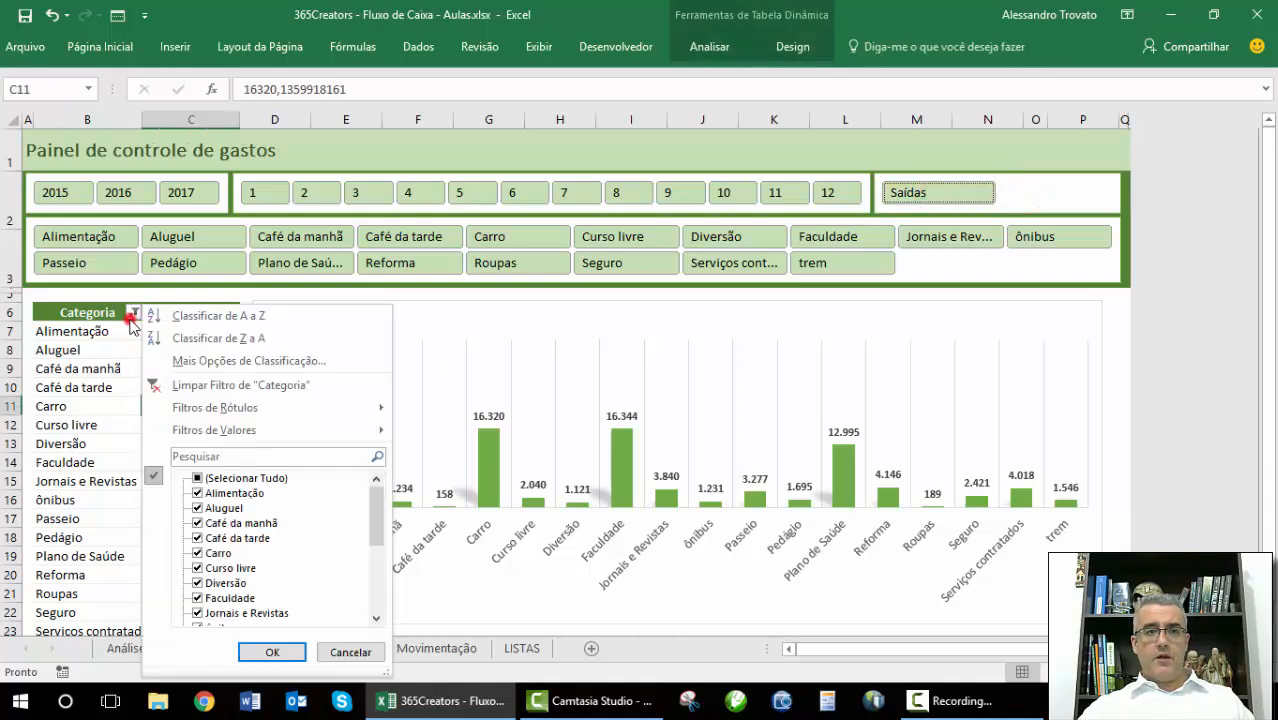
{"action": "left_click", "coordinate": [100, 410]}
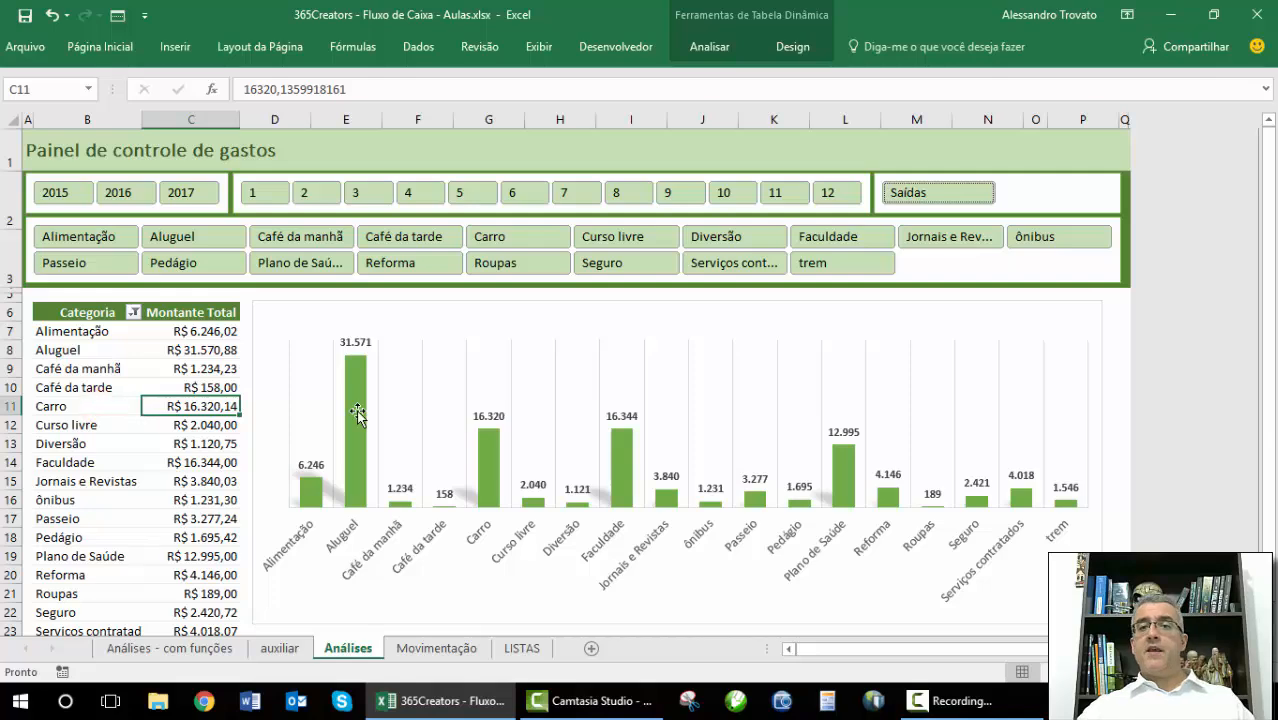
Hide all rows from row 30 to the end of the sheet below the pivot table.
{"action": "scroll", "coordinate": [105, 462], "scroll_direction": "down", "scroll_amount": 3}
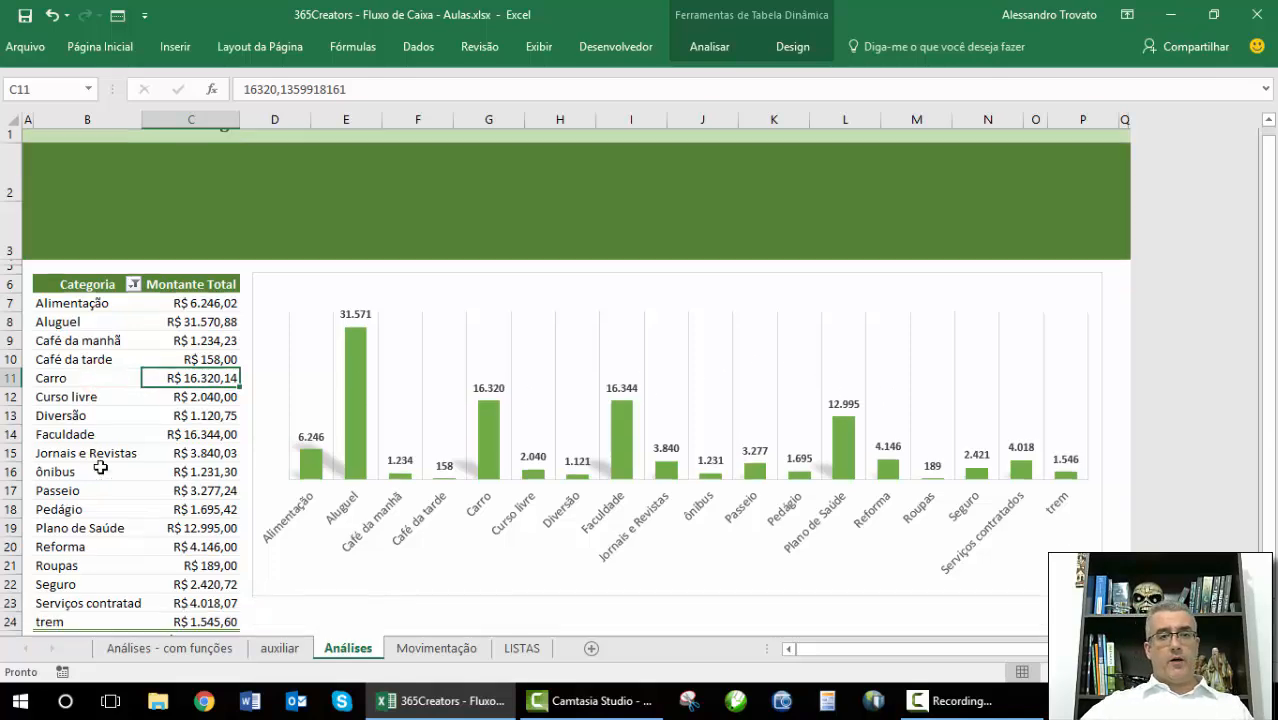
{"action": "scroll", "coordinate": [108, 459], "scroll_direction": "up", "scroll_amount": 3}
{"action": "scroll", "coordinate": [120, 465], "scroll_direction": "down", "scroll_amount": 3}
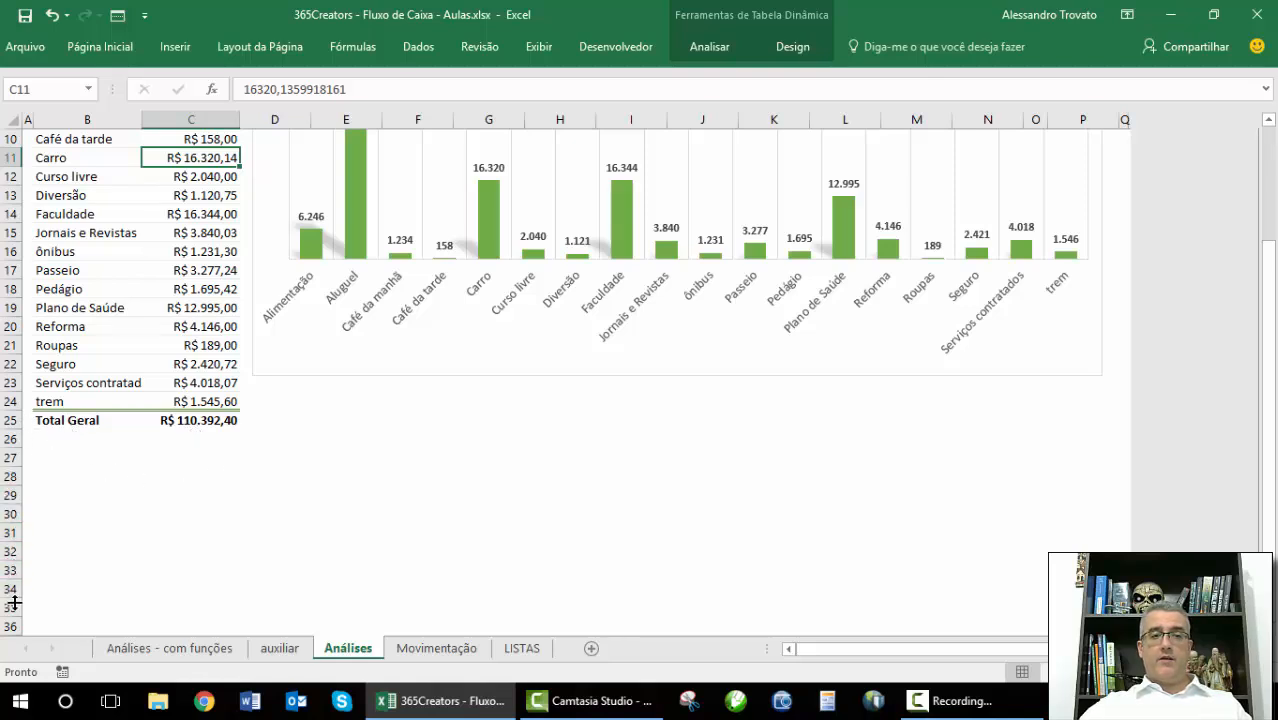
{"action": "scroll", "coordinate": [40, 560], "scroll_direction": "down", "scroll_amount": 3}
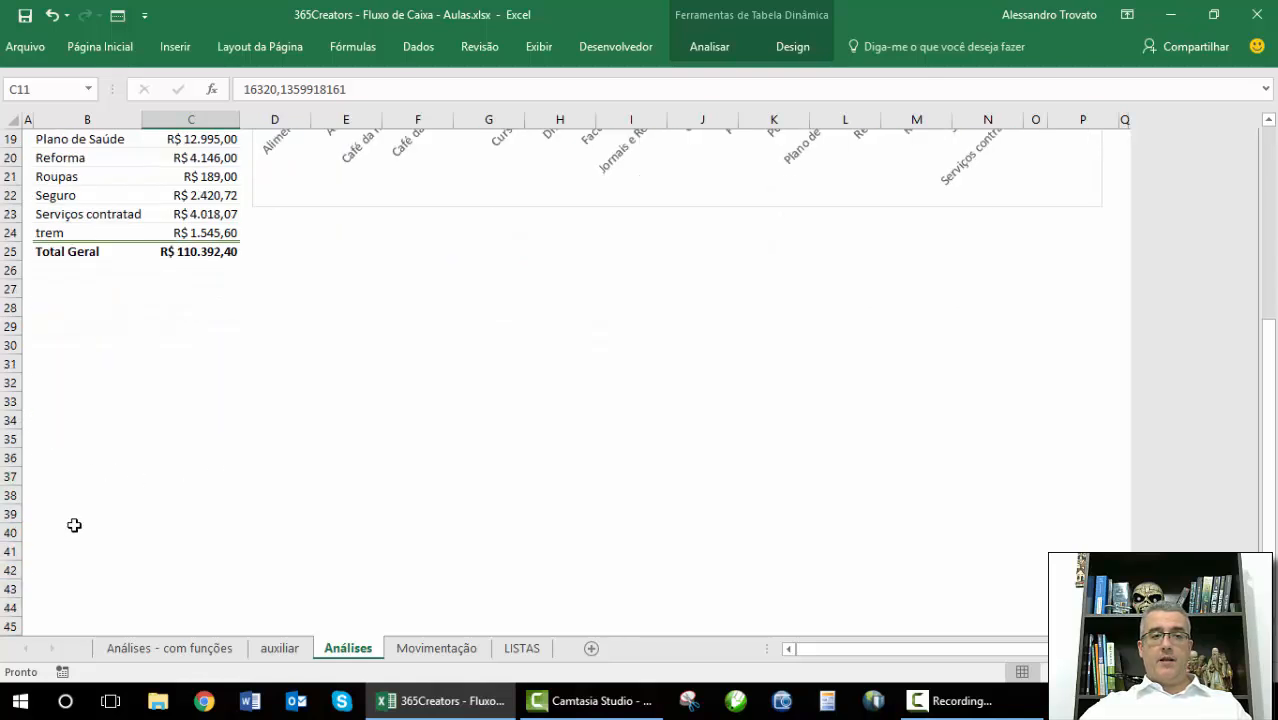
{"action": "left_click", "coordinate": [18, 346]}
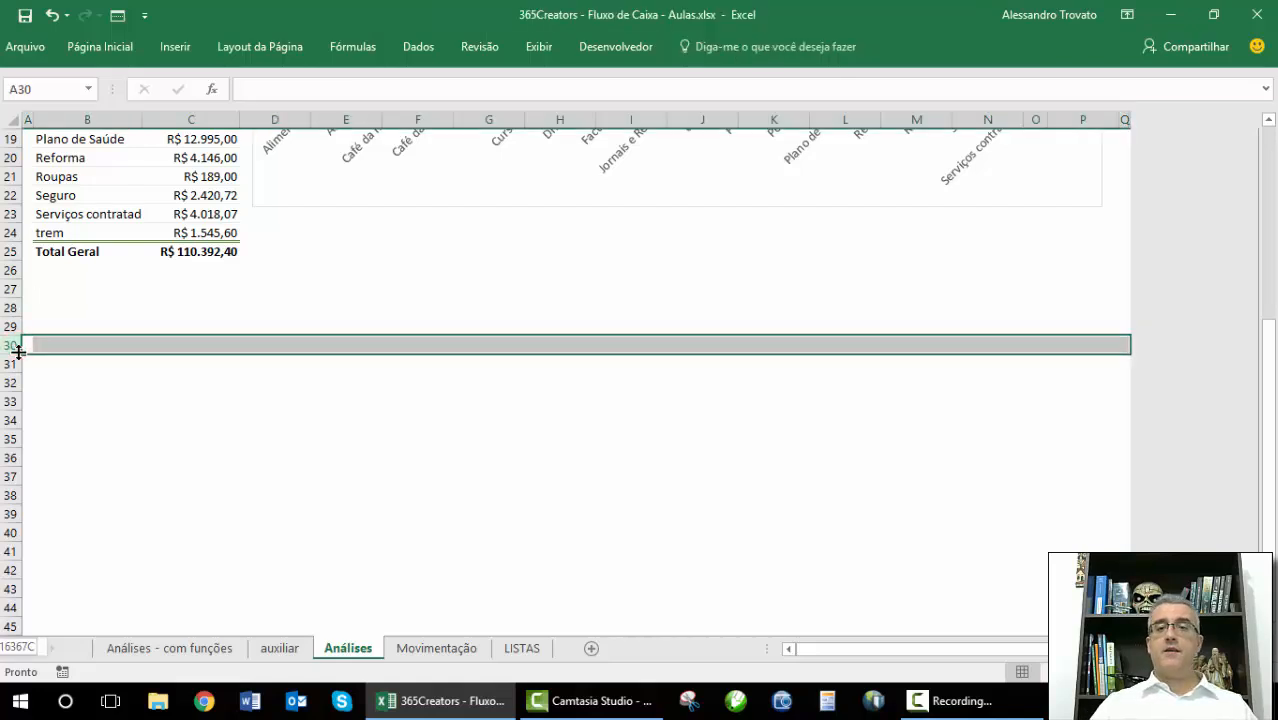
{"action": "key", "text": "ctrl+shift+Down"}
{"action": "right_click", "coordinate": [2, 373]}
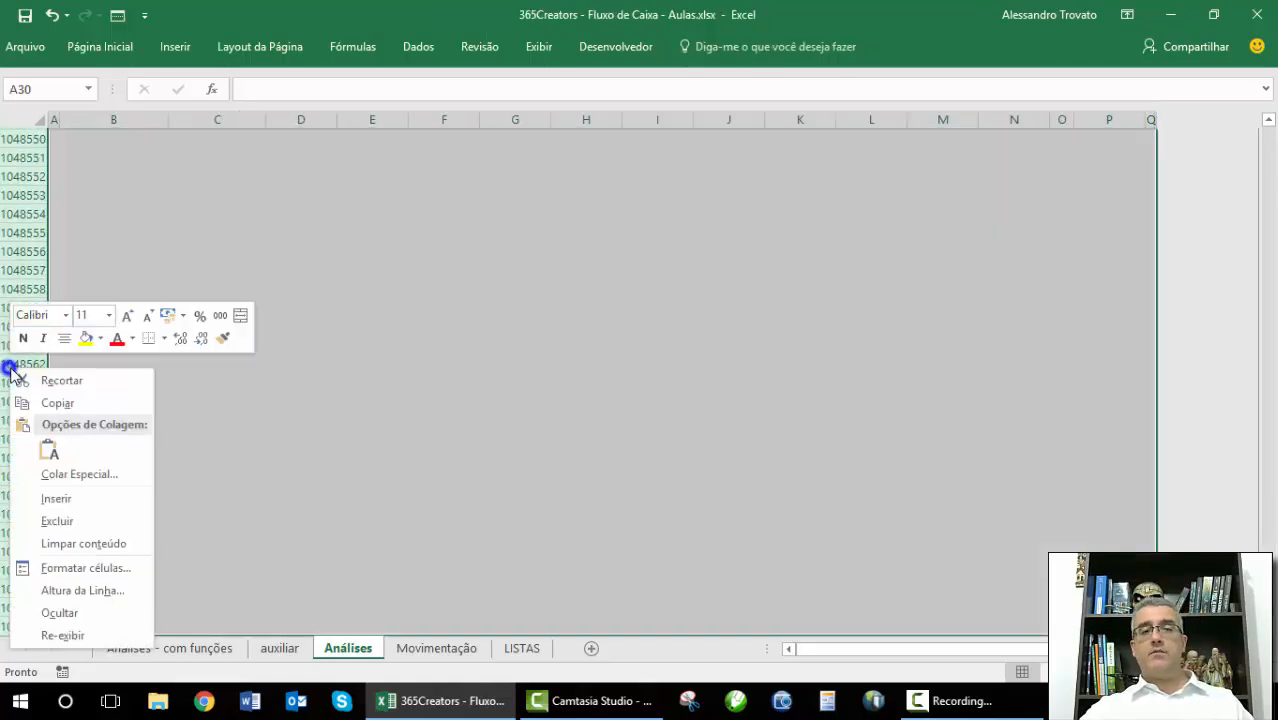
{"action": "left_click", "coordinate": [105, 605]}
{"action": "scroll", "coordinate": [463, 467], "scroll_direction": "up", "scroll_amount": 5}
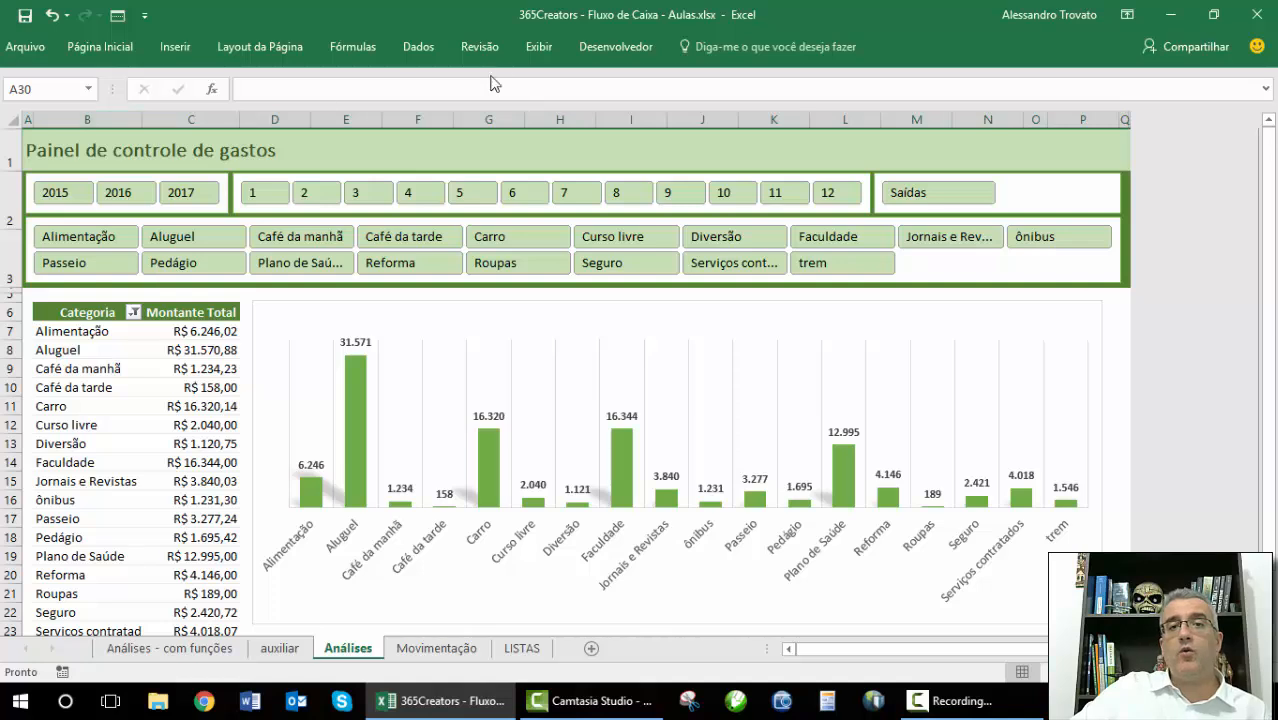
Turn off the display of row and column headings (Títulos) and the formula bar (Barra de Fórmulas).
{"action": "left_click", "coordinate": [537, 47]}
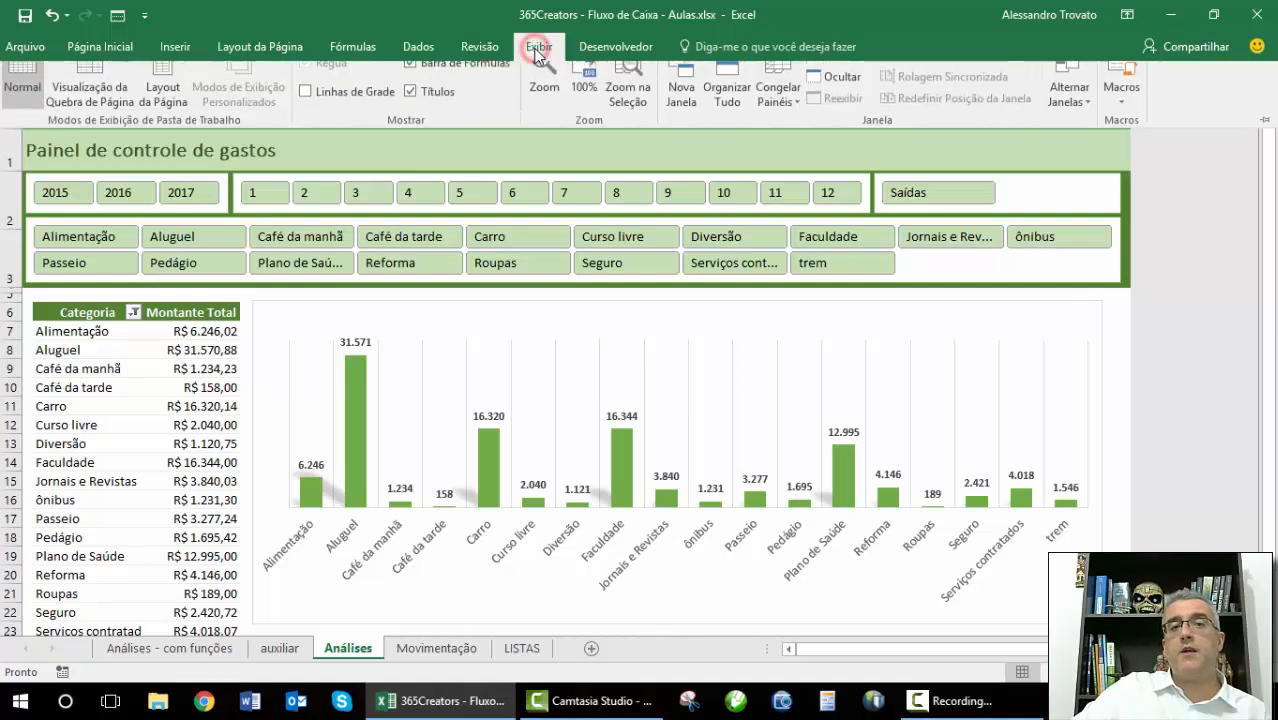
{"action": "left_click", "coordinate": [411, 110]}
{"action": "left_click", "coordinate": [410, 82]}
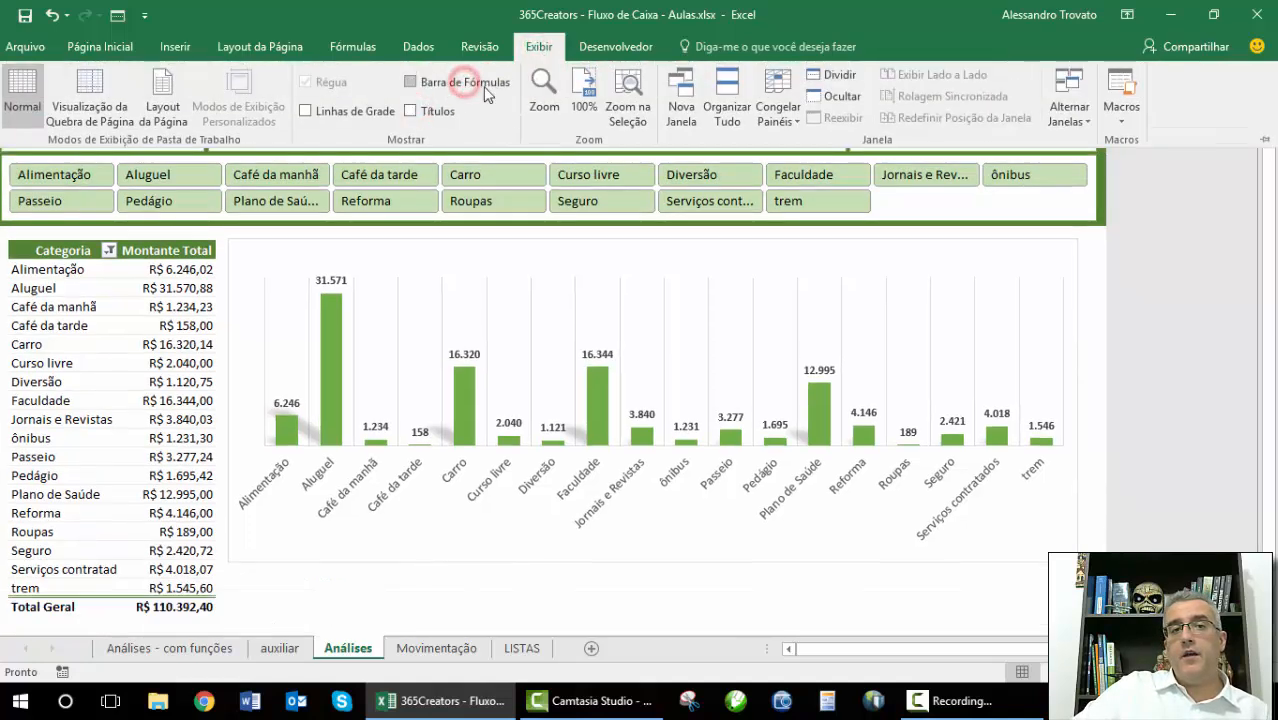
{"action": "left_click", "coordinate": [1152, 292]}
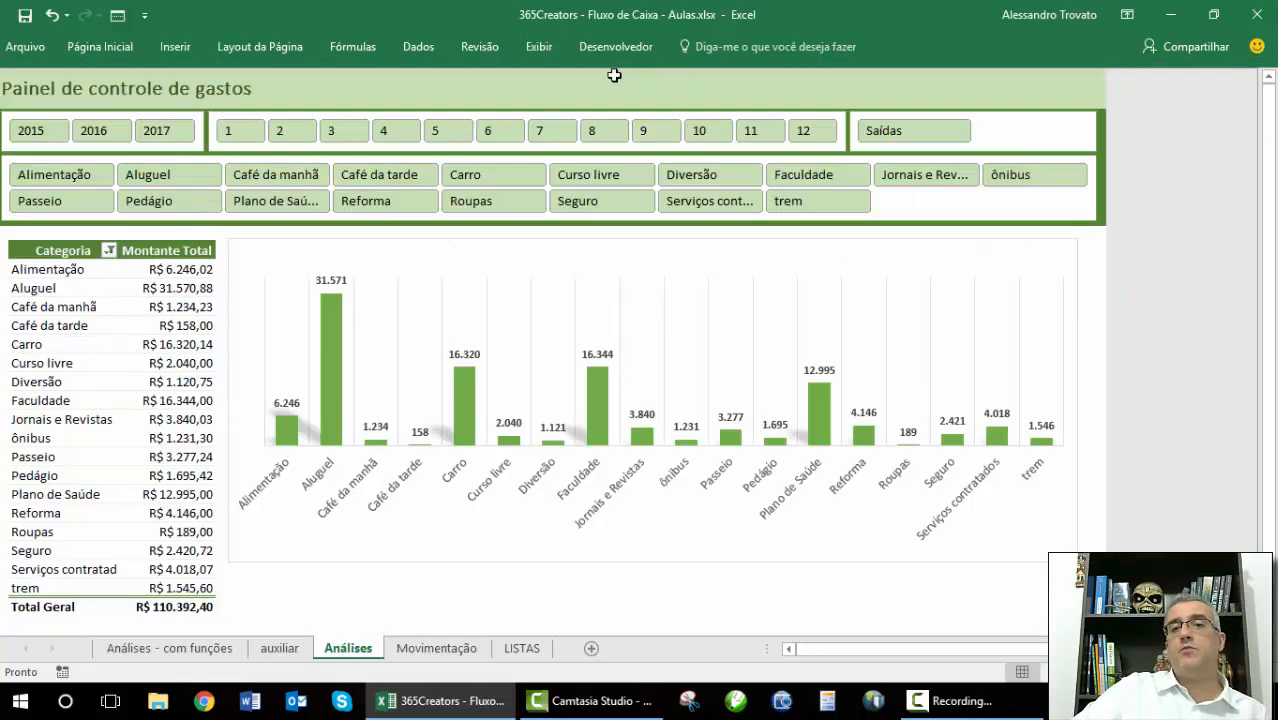
Select an empty cell in the dashboard's title row and save the workbook.
{"action": "left_click", "coordinate": [614, 75]}
{"action": "left_click", "coordinate": [721, 77]}
{"action": "left_click", "coordinate": [857, 85]}
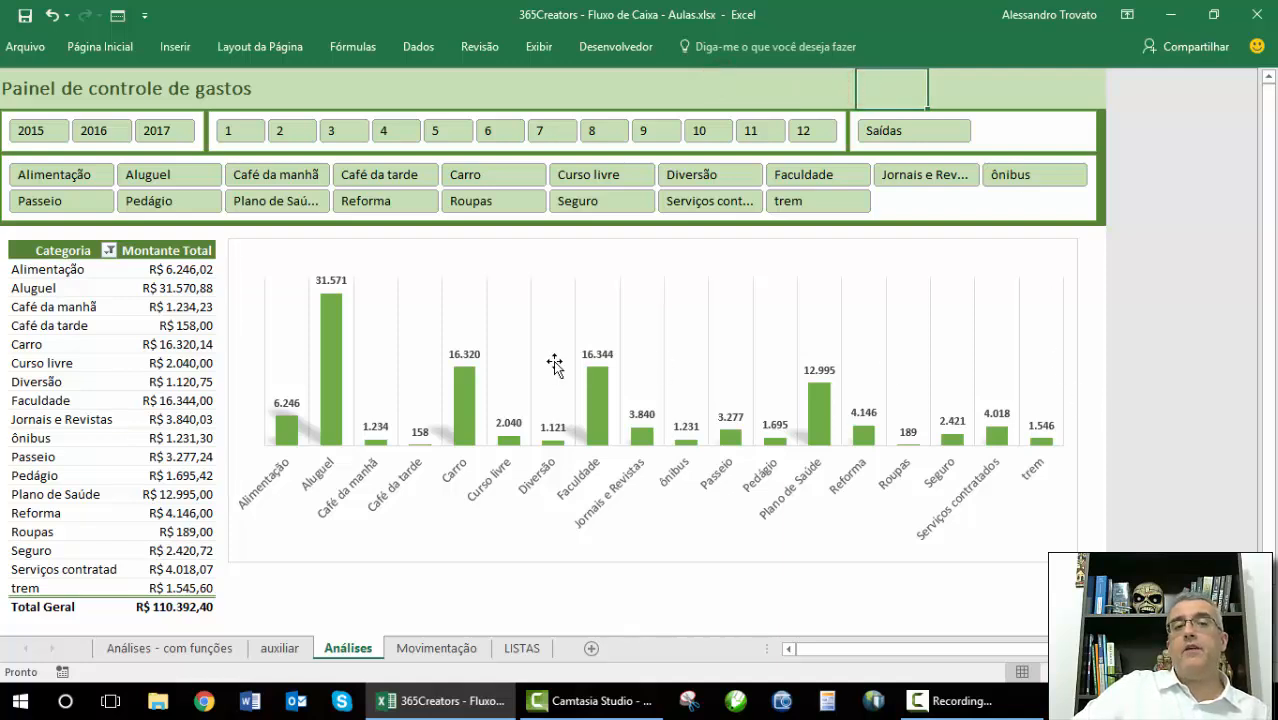
{"action": "left_click", "coordinate": [809, 88]}
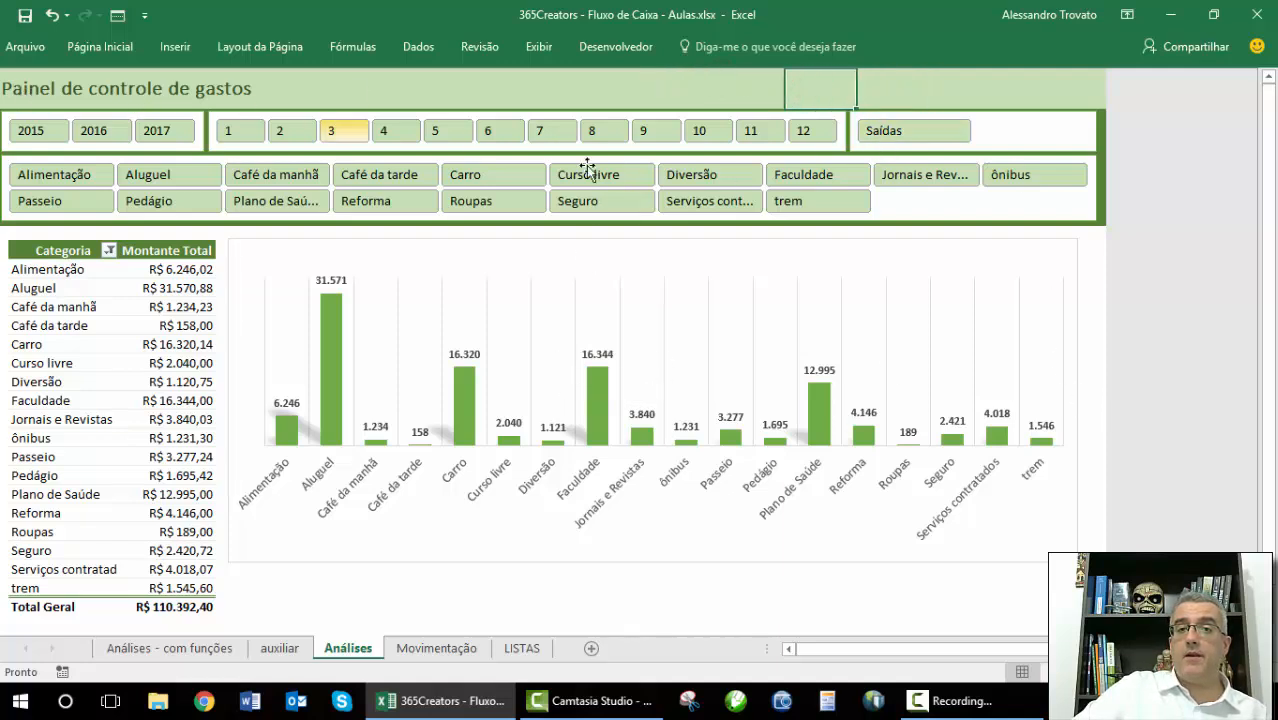
{"action": "left_click", "coordinate": [31, 15]}
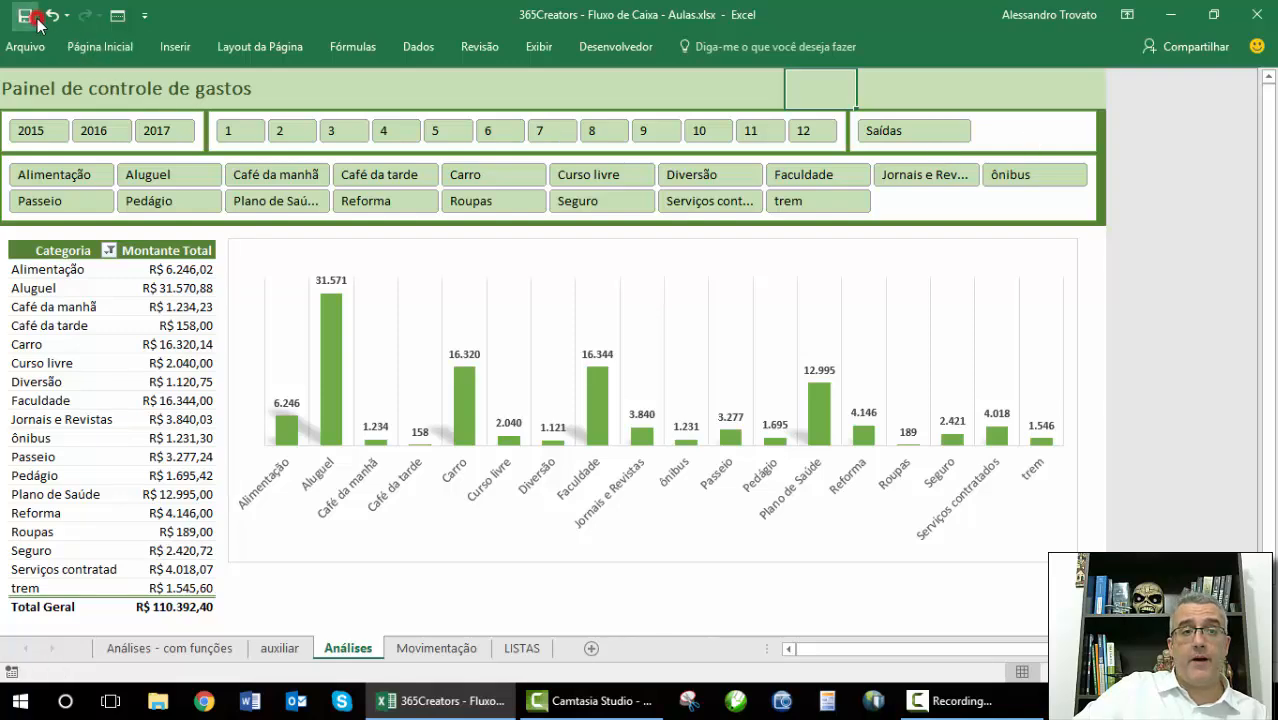
Examine the start of the data table on the Movimentação sheet and return to the Análises dashboard.
{"action": "left_click", "coordinate": [428, 650]}
{"action": "left_click", "coordinate": [324, 428]}
{"action": "key", "text": "ctrl+Home"}
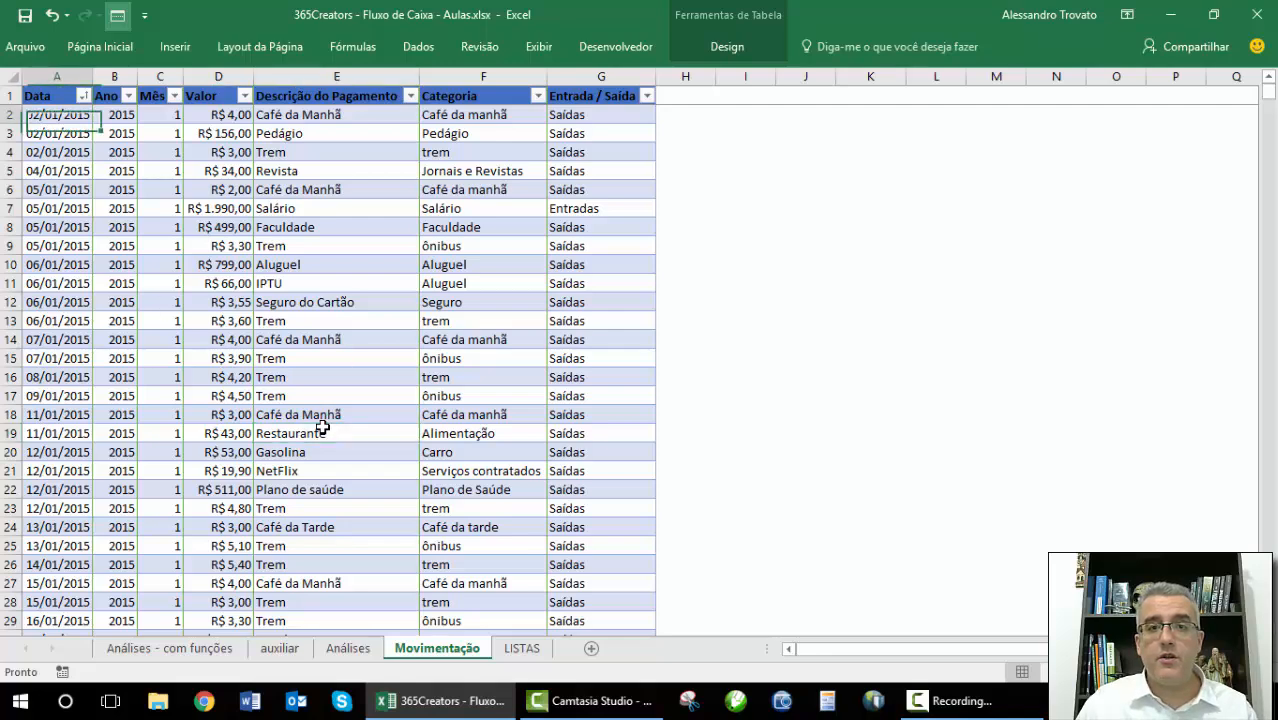
{"action": "key", "text": "Down"}
{"action": "key", "text": "Down"}
{"action": "key", "text": "ctrl+Page_Up"}
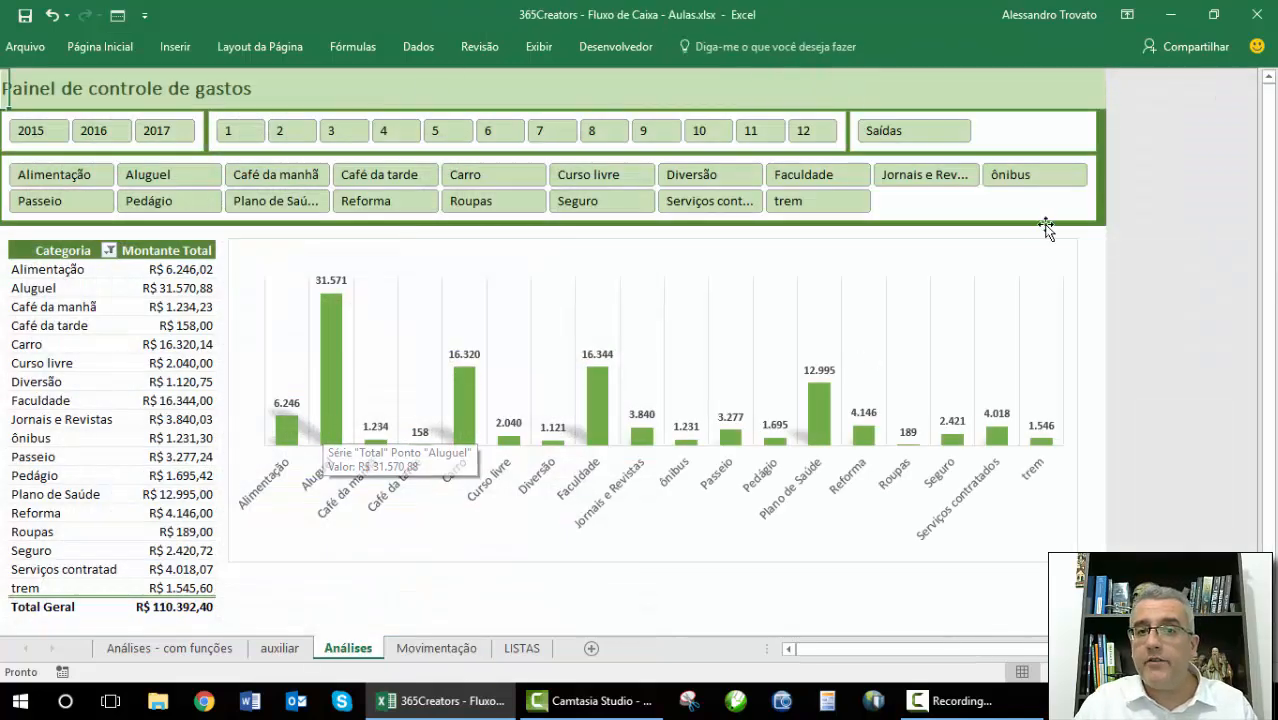
Set the Entrada / Saída slicer to lay out its buttons in three columns.
{"action": "left_click", "coordinate": [941, 126]}
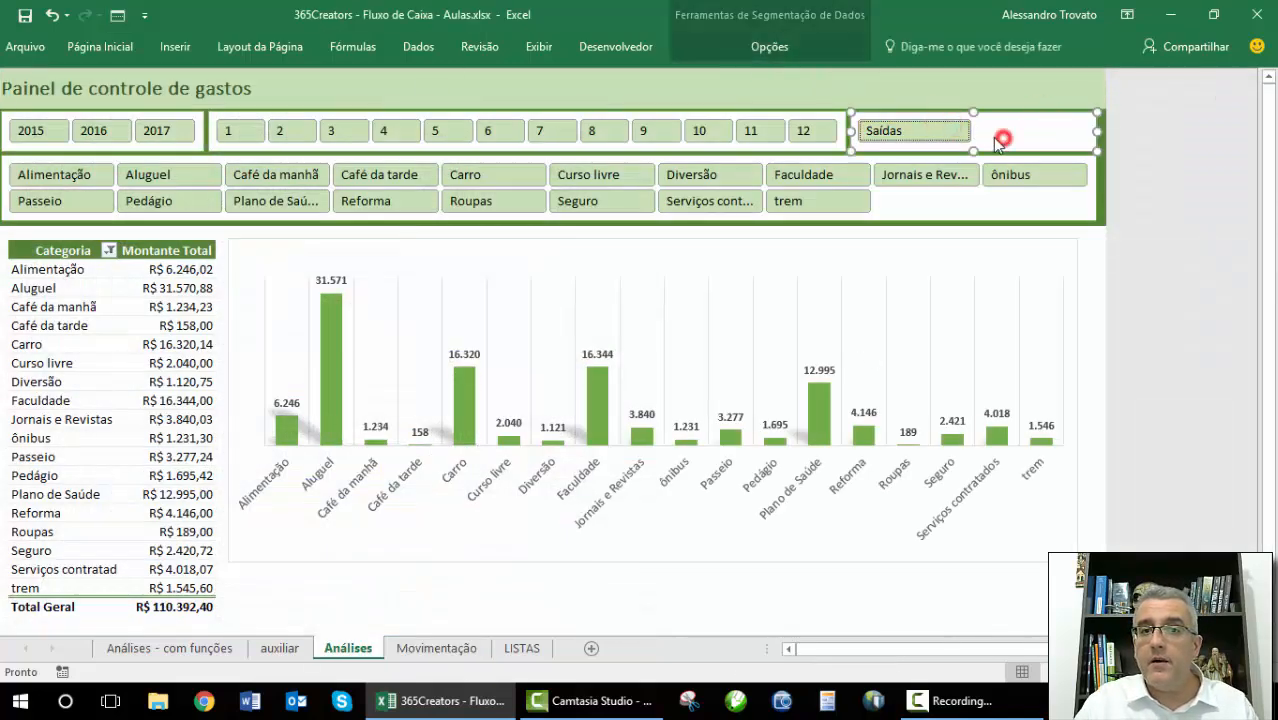
{"action": "left_click", "coordinate": [770, 47]}
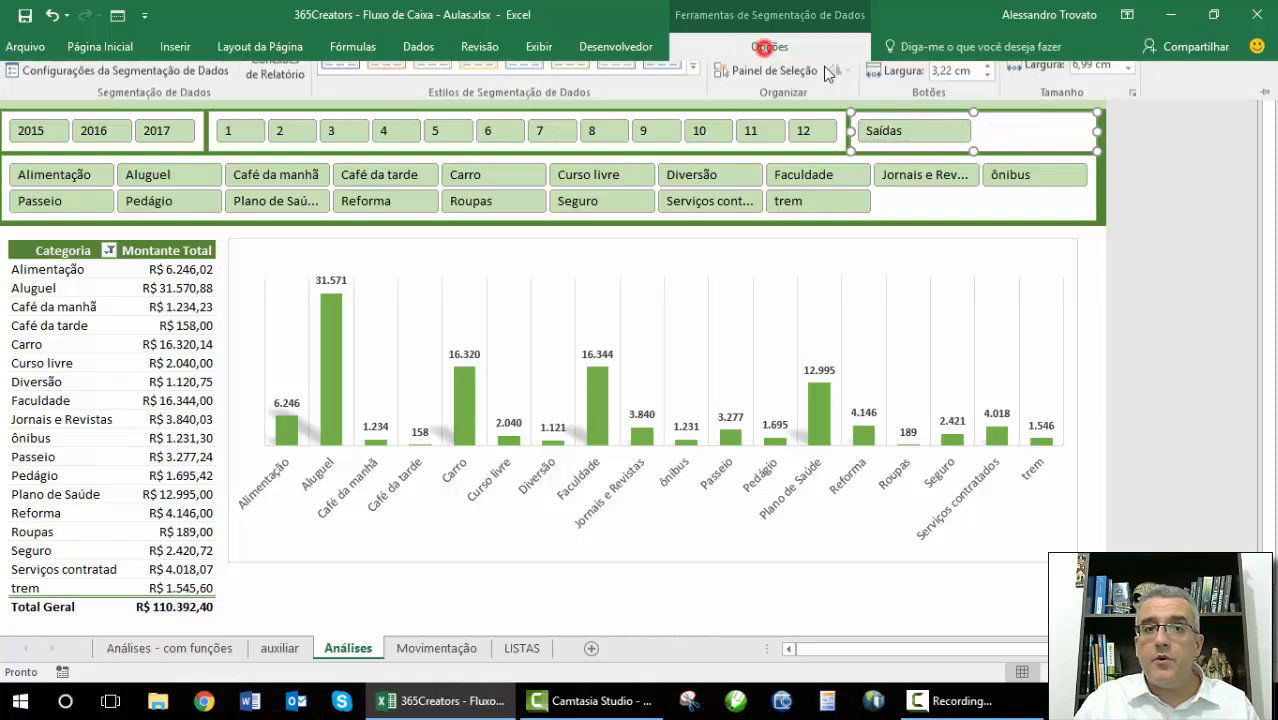
{"action": "left_click", "coordinate": [986, 81]}
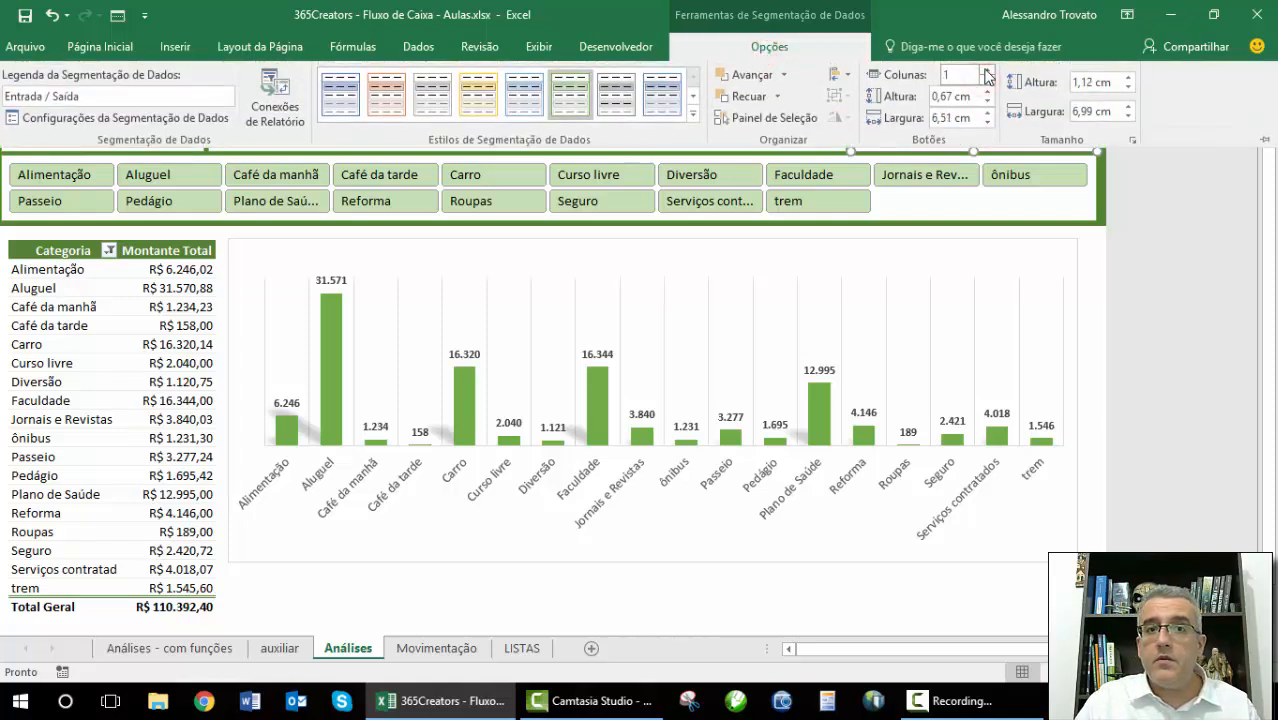
{"action": "left_click", "coordinate": [904, 306]}
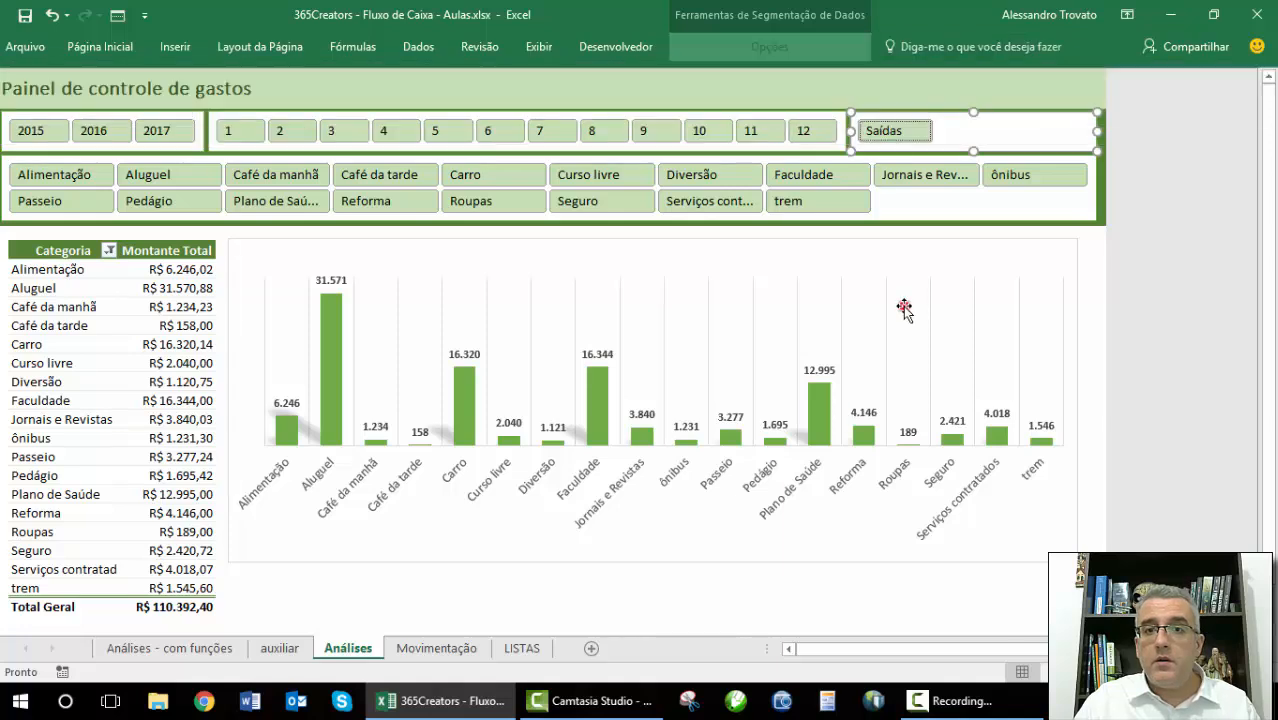
{"action": "left_click", "coordinate": [893, 127]}
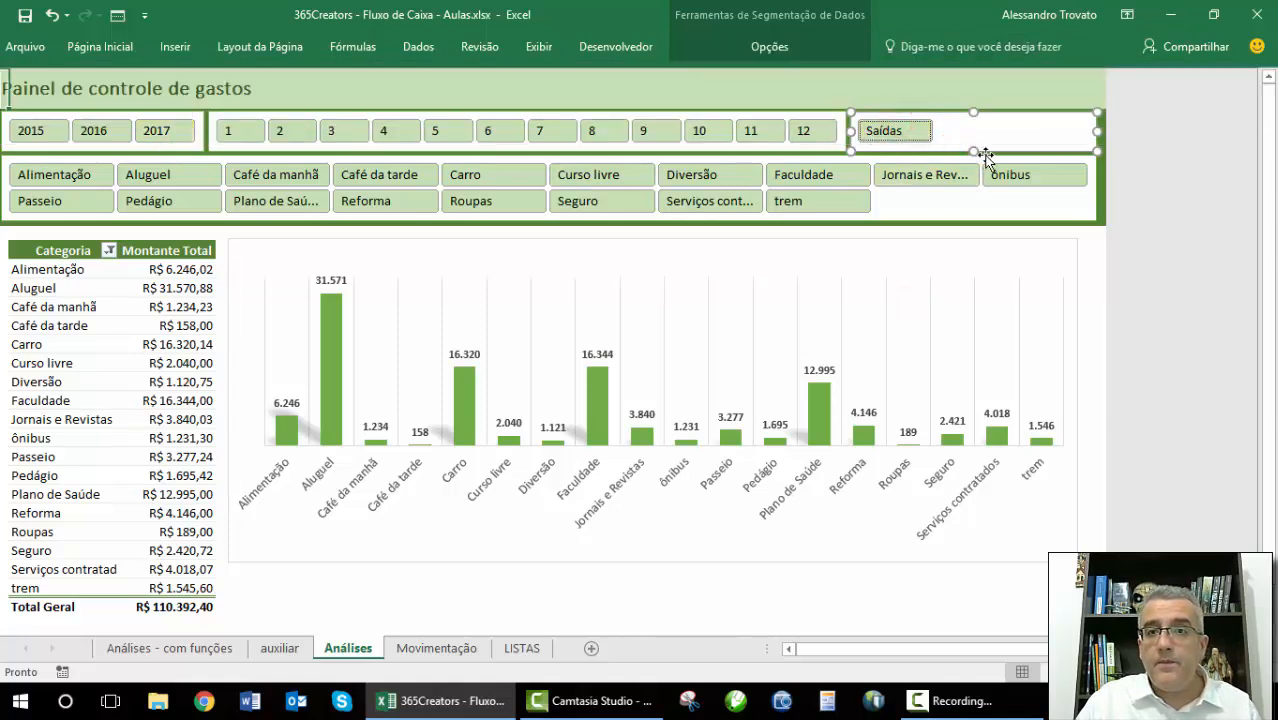
Turn on the header of the Entrada / Saída slicer and clear the slicer's filter.
{"action": "right_click", "coordinate": [1000, 140]}
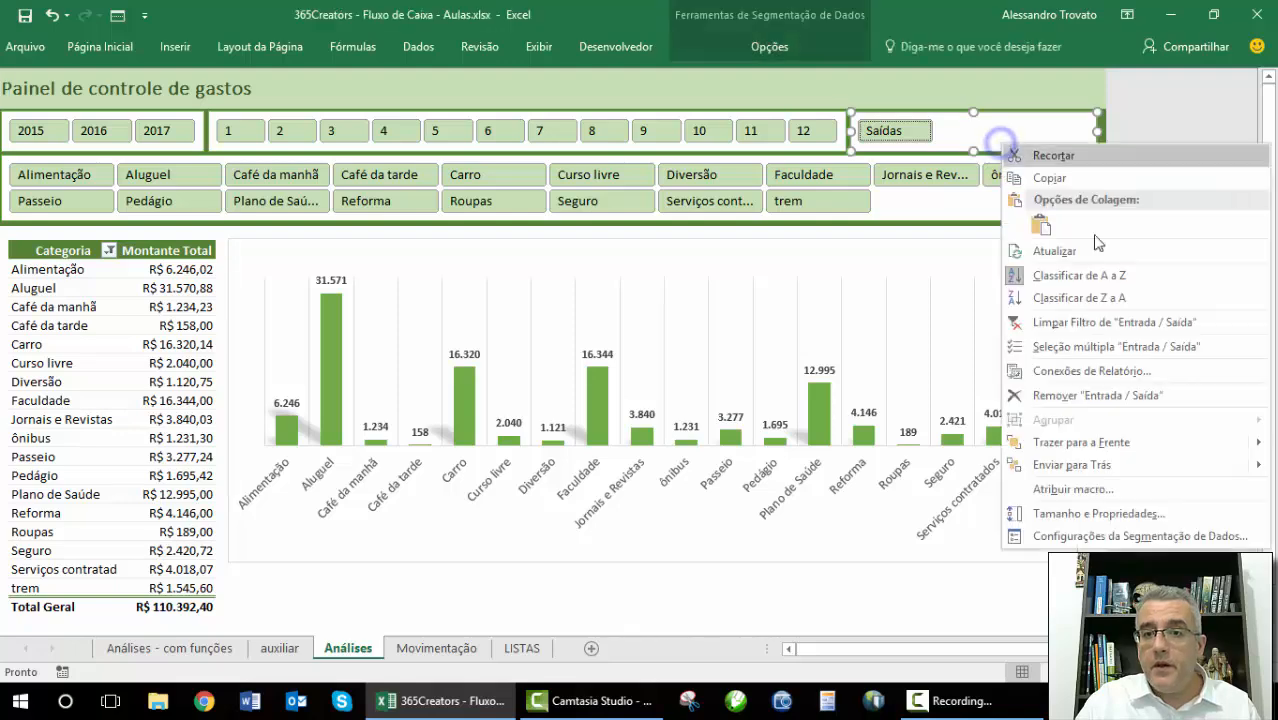
{"action": "left_click", "coordinate": [1138, 537]}
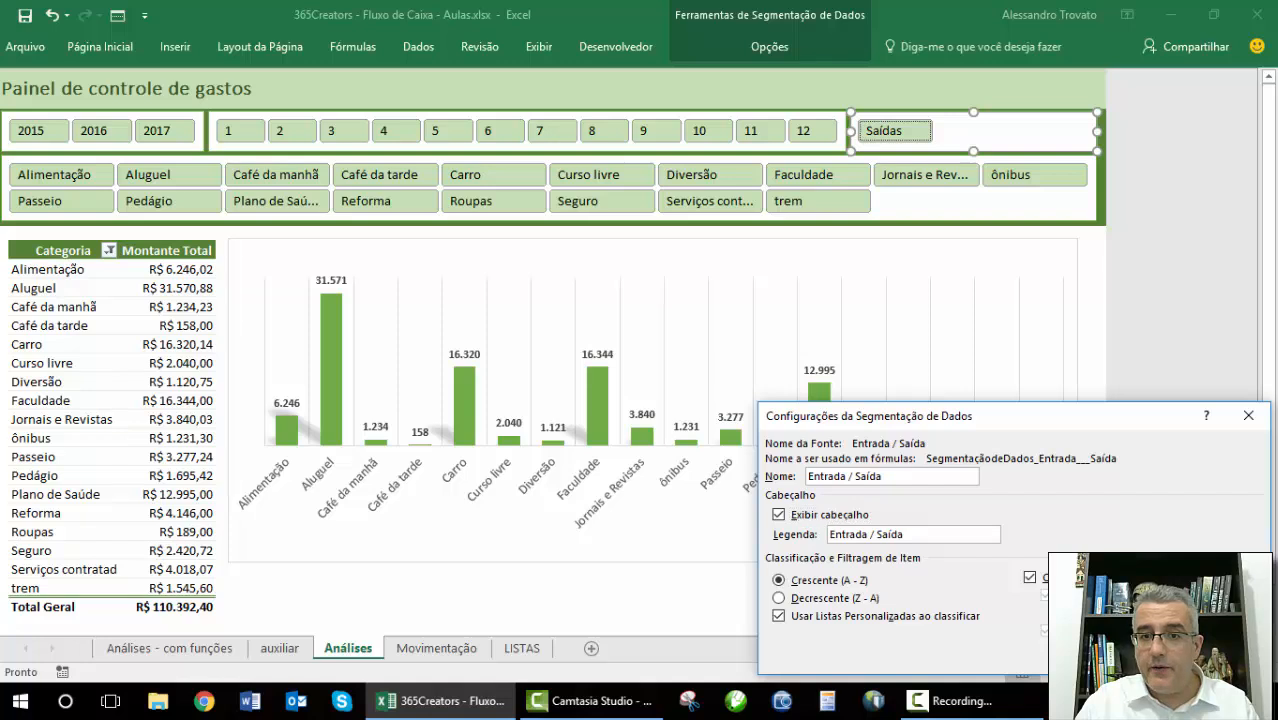
{"action": "key", "text": "Return"}
{"action": "left_click", "coordinate": [1031, 335]}
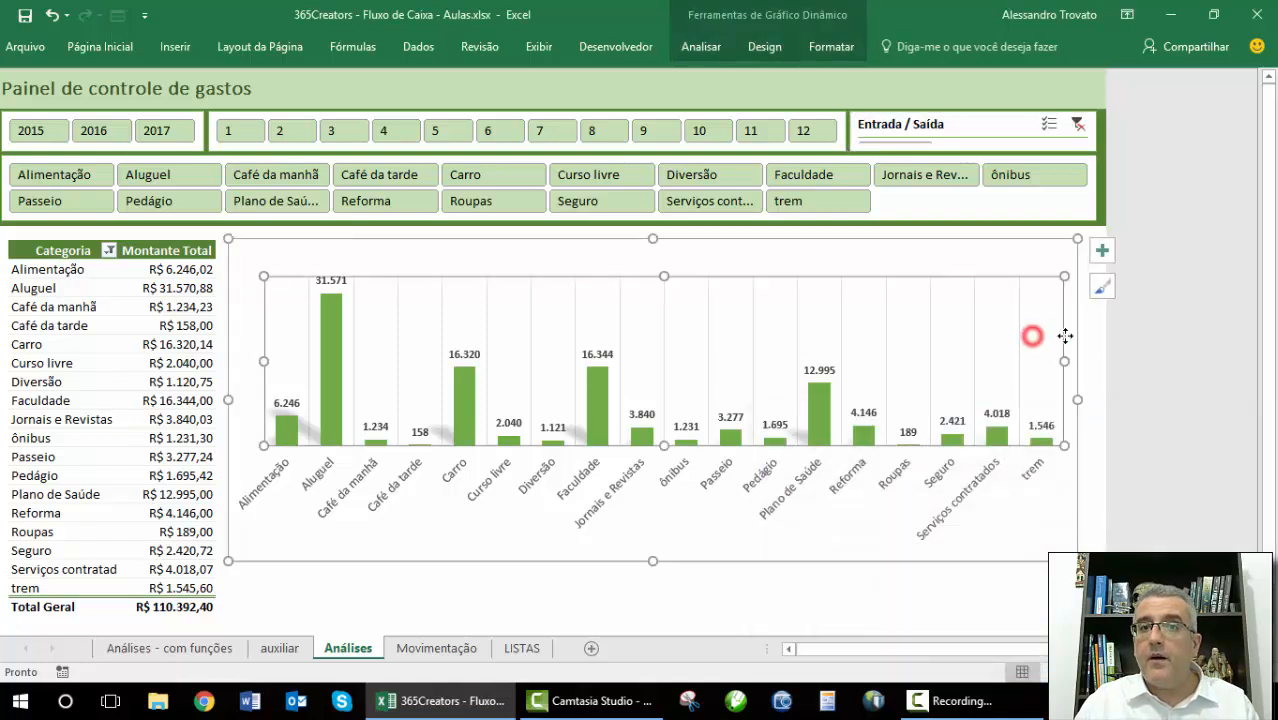
{"action": "left_click", "coordinate": [1078, 124]}
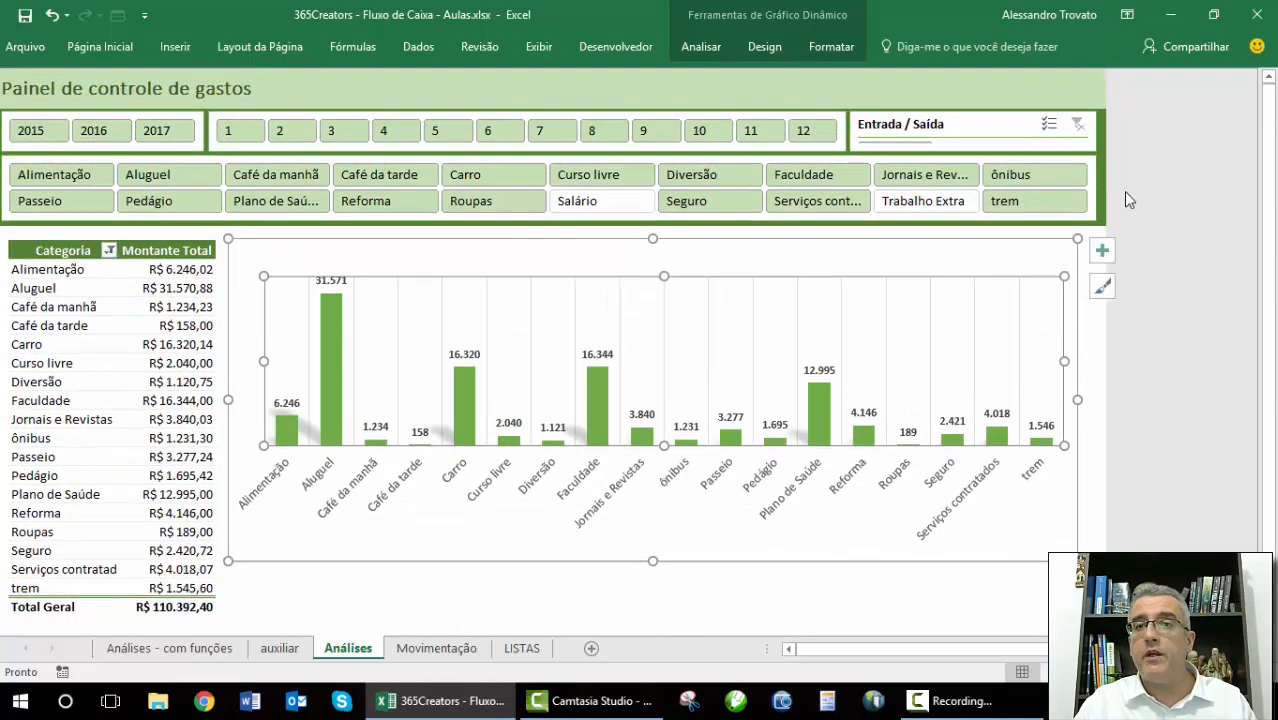
Turn off the header display (Exibir cabeçalho) in the Entrada / Saída slicer's settings.
{"action": "left_click", "coordinate": [945, 130]}
{"action": "right_click", "coordinate": [944, 128]}
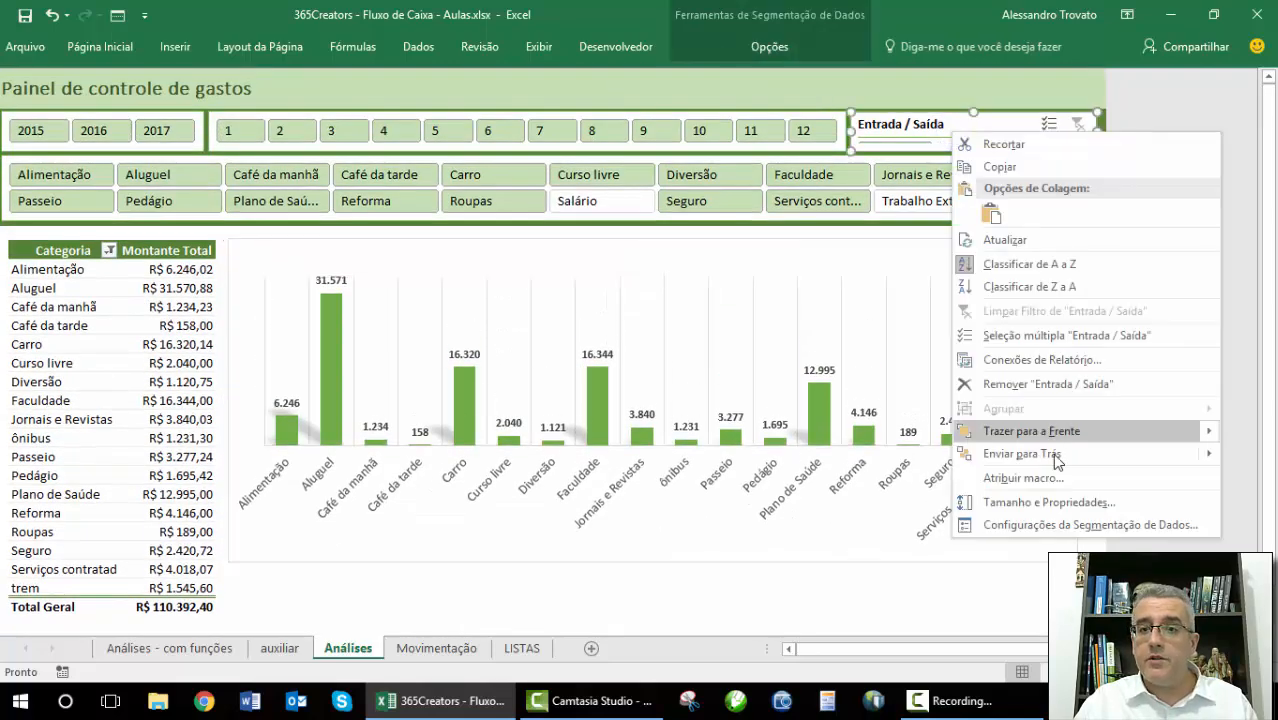
{"action": "left_click", "coordinate": [1055, 521]}
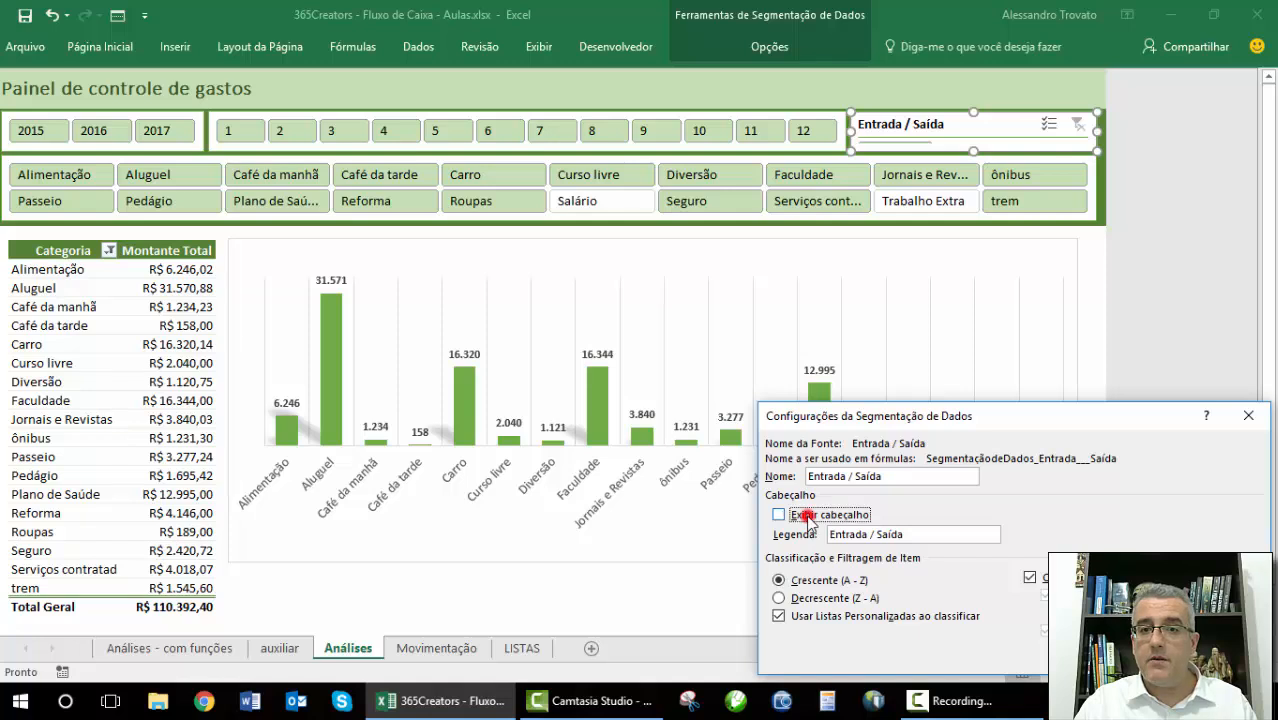
{"action": "left_click", "coordinate": [1142, 655]}
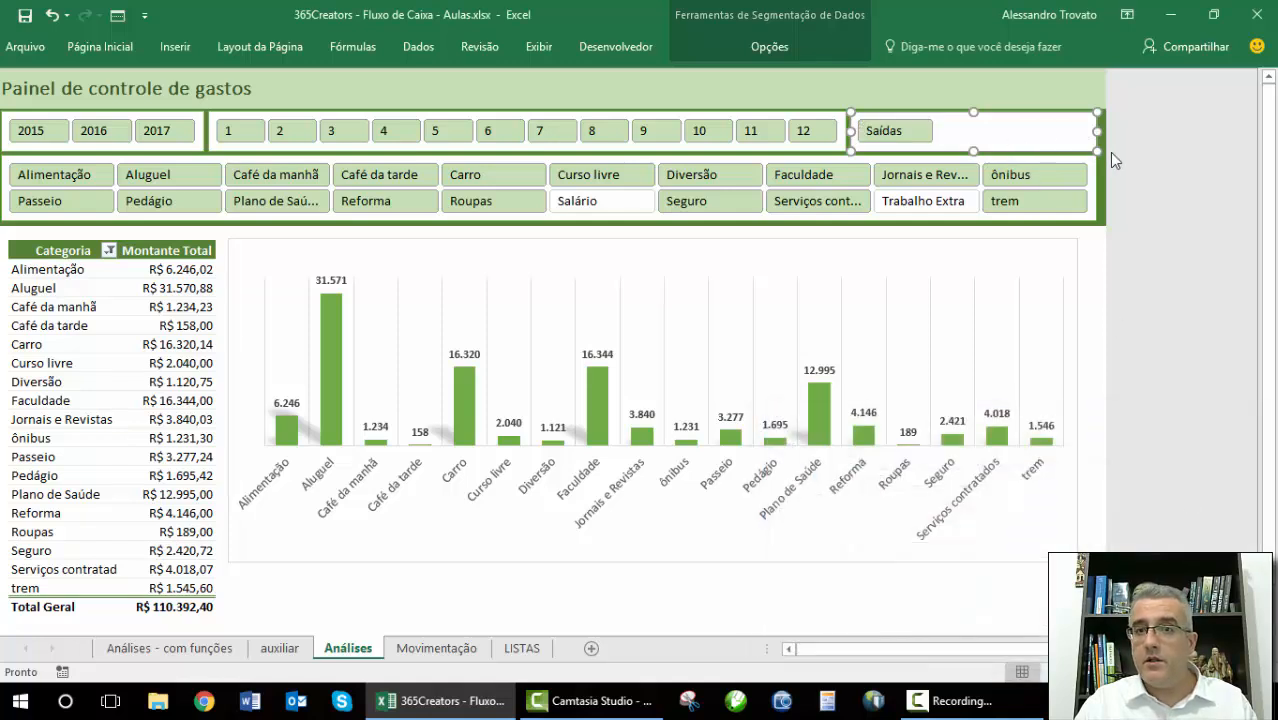
Test the category slicer by filtering the dashboard to Salário and to Trabalho Extra in turn.
{"action": "left_click", "coordinate": [1087, 205]}
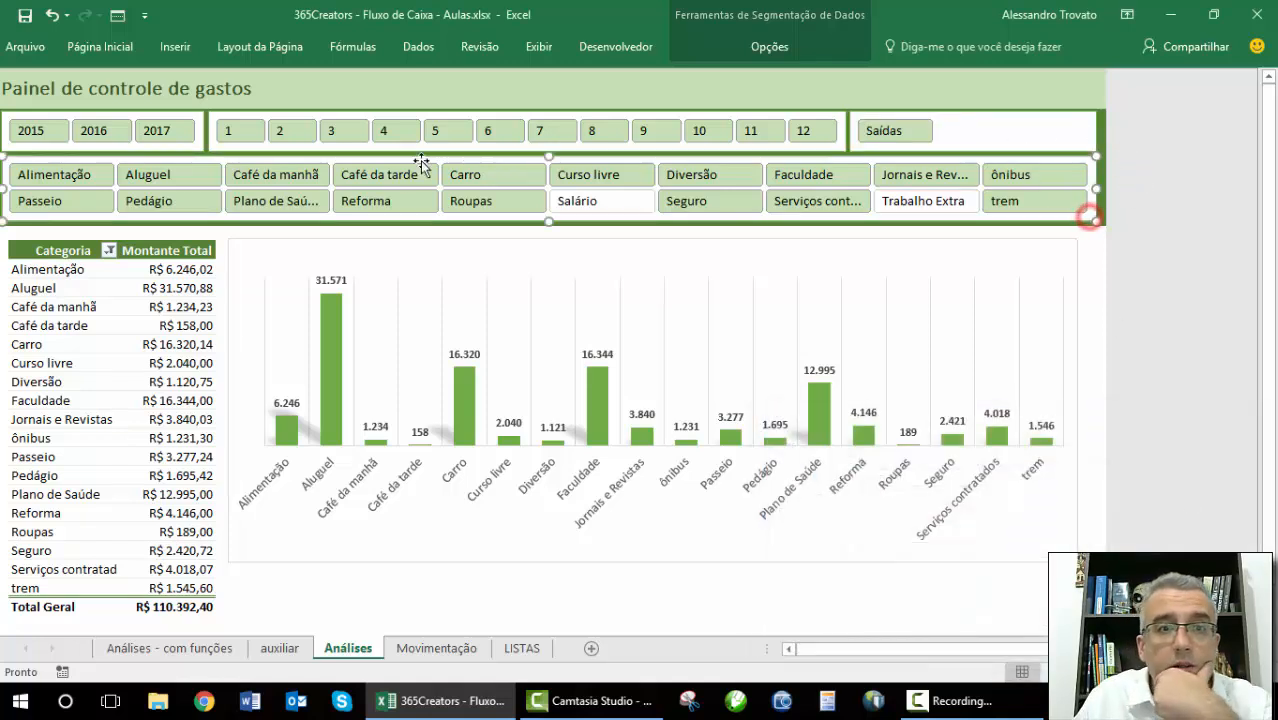
{"action": "left_click", "coordinate": [594, 206]}
{"action": "left_click", "coordinate": [928, 204]}
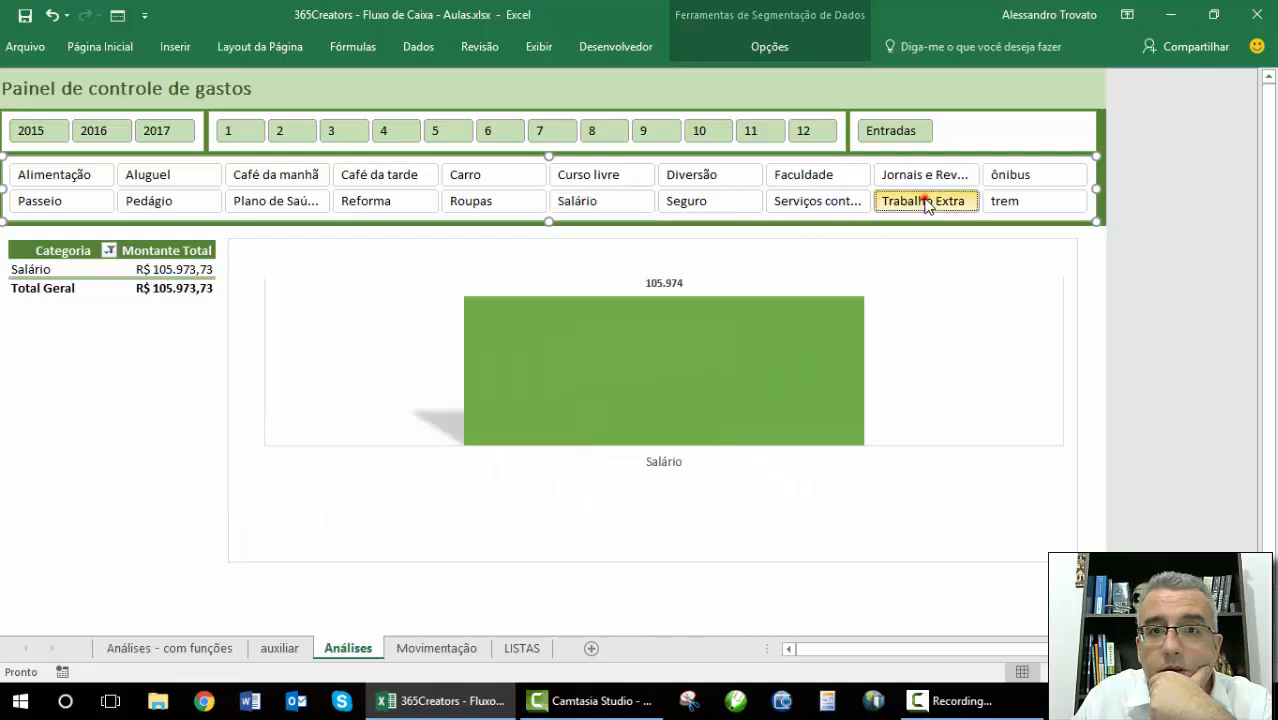
{"action": "left_click", "coordinate": [644, 201]}
{"action": "left_click", "coordinate": [895, 202]}
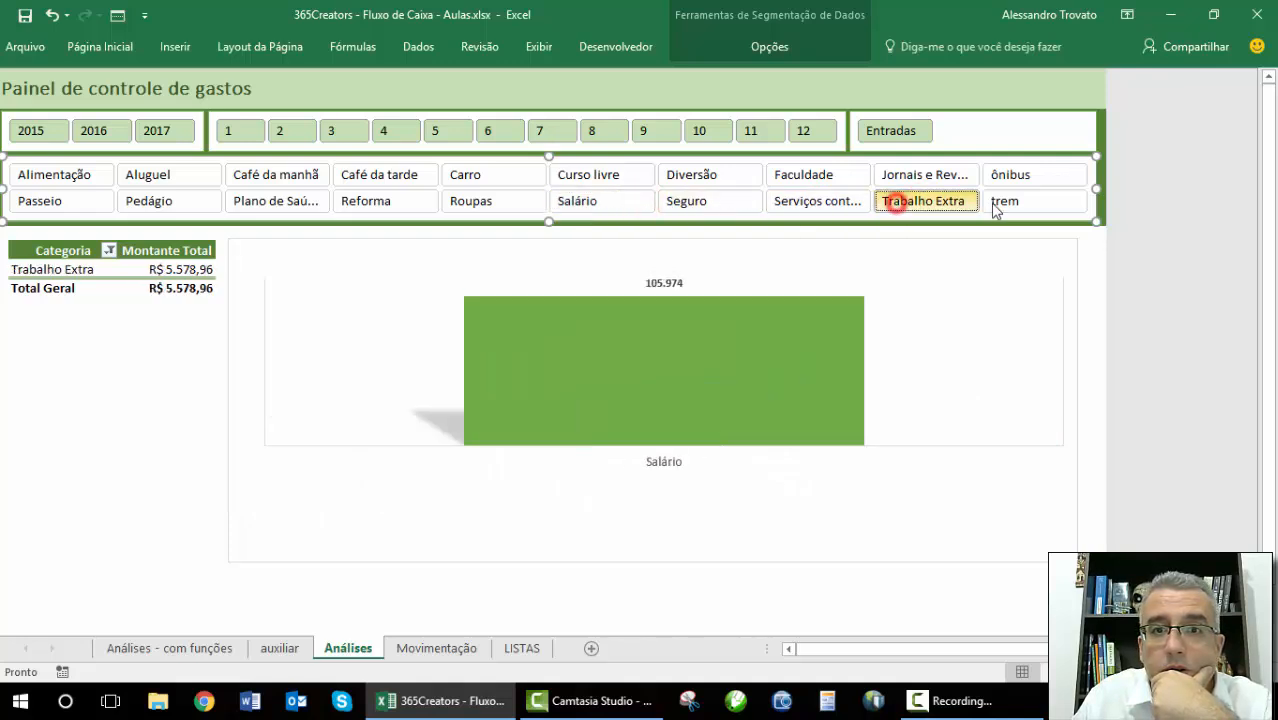
{"action": "left_click", "coordinate": [995, 203]}
{"action": "left_click", "coordinate": [958, 201]}
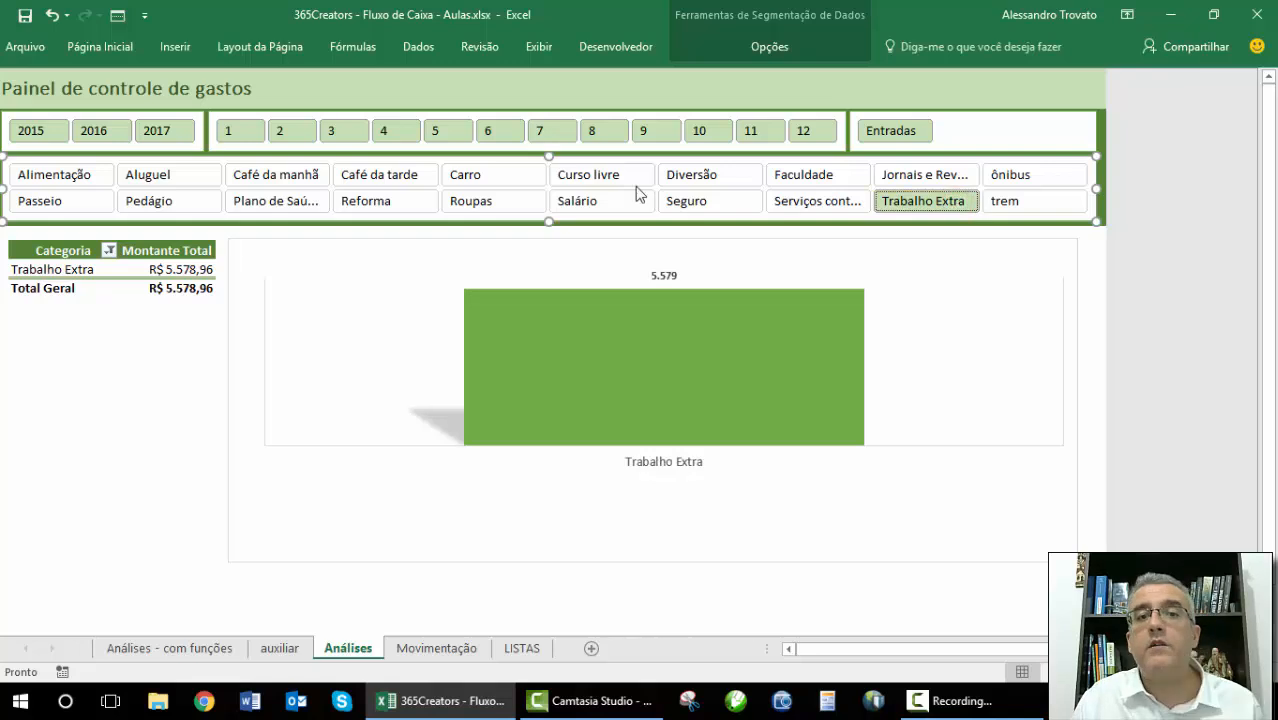
Select all categories in the category slicer, from Alimentação through trem.
{"action": "left_click", "coordinate": [34, 172]}
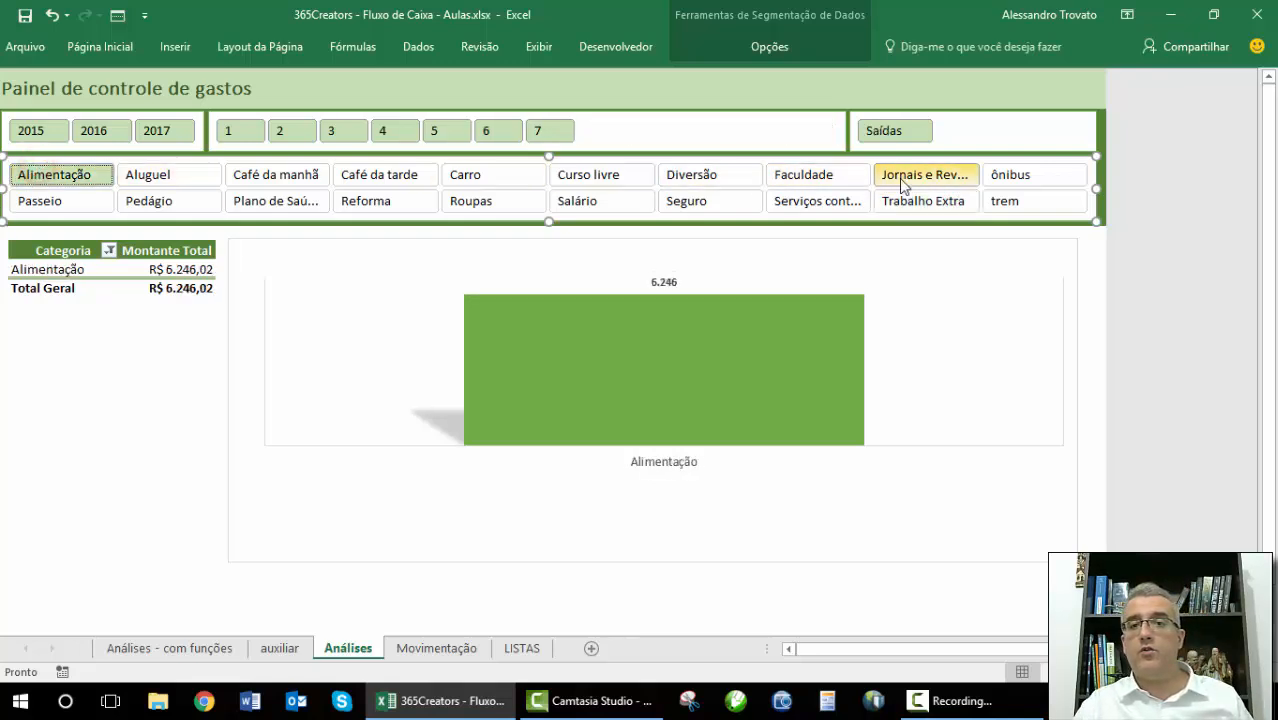
{"action": "left_click", "coordinate": [980, 202]}
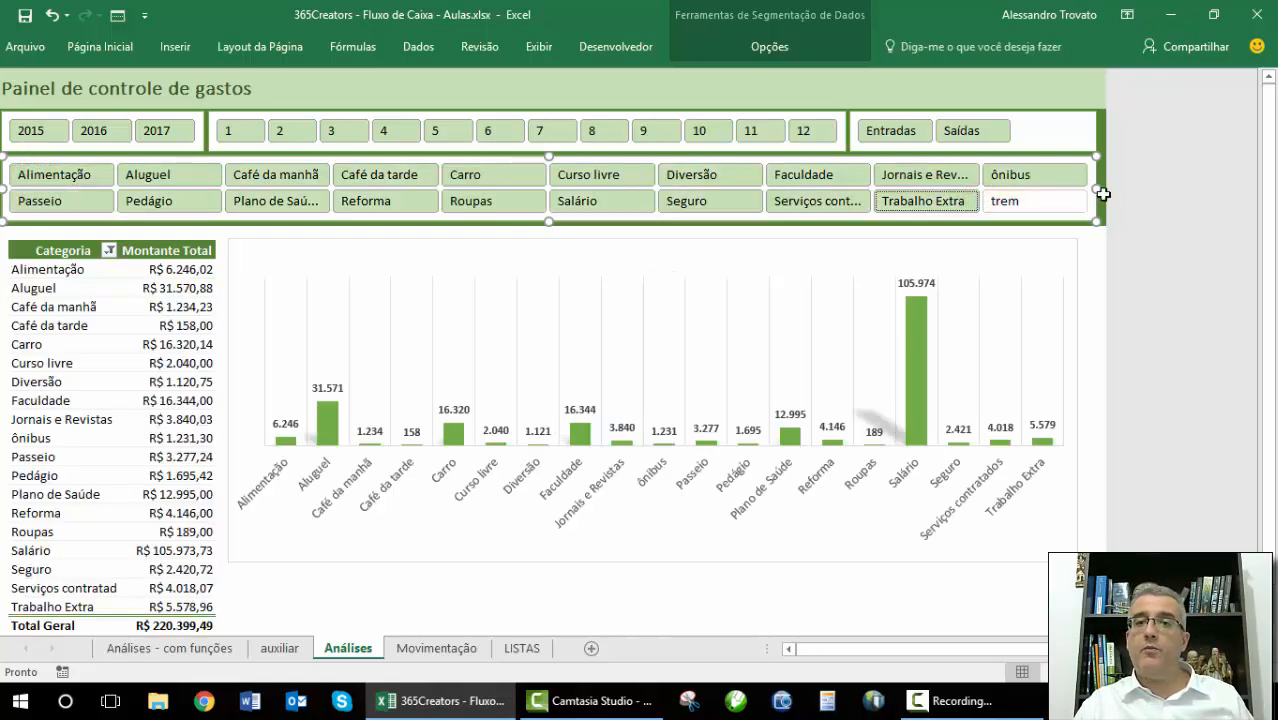
{"action": "left_click", "coordinate": [1078, 203], "text": "ctrl"}
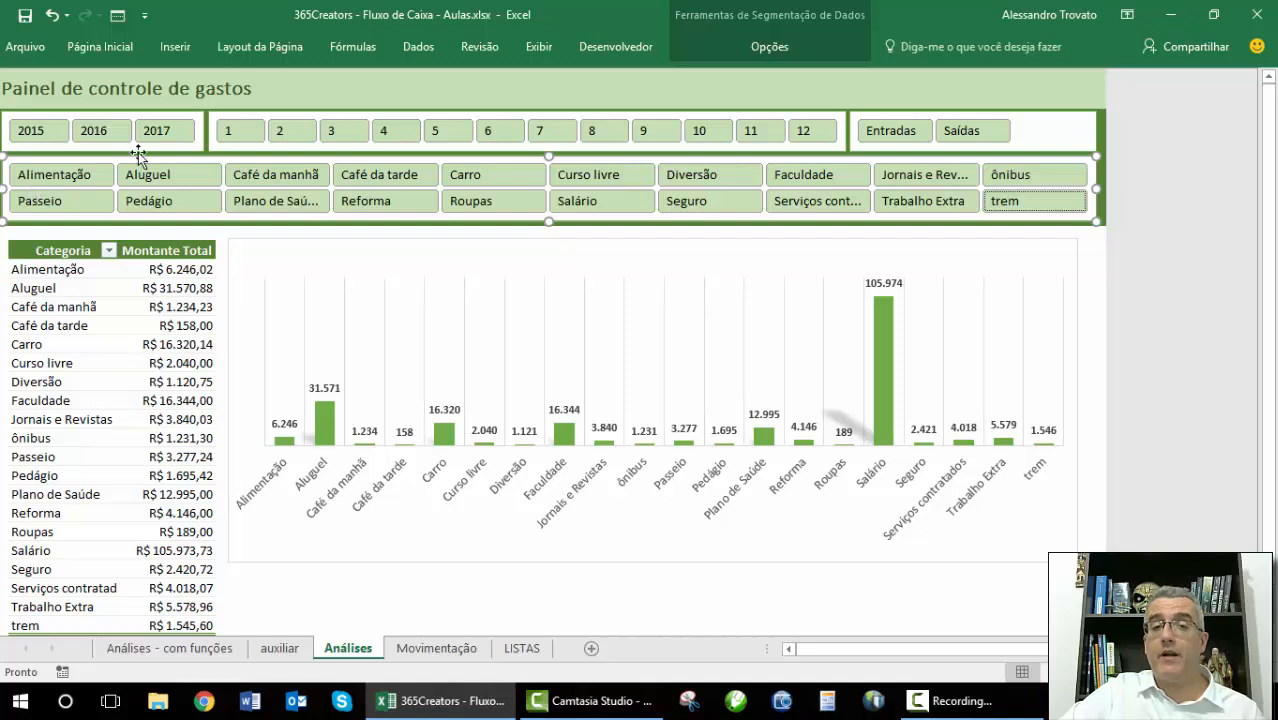
Filter the dashboard by Saídas, switch it to Entradas, and set it back to Saídas.
{"action": "left_click", "coordinate": [165, 311]}
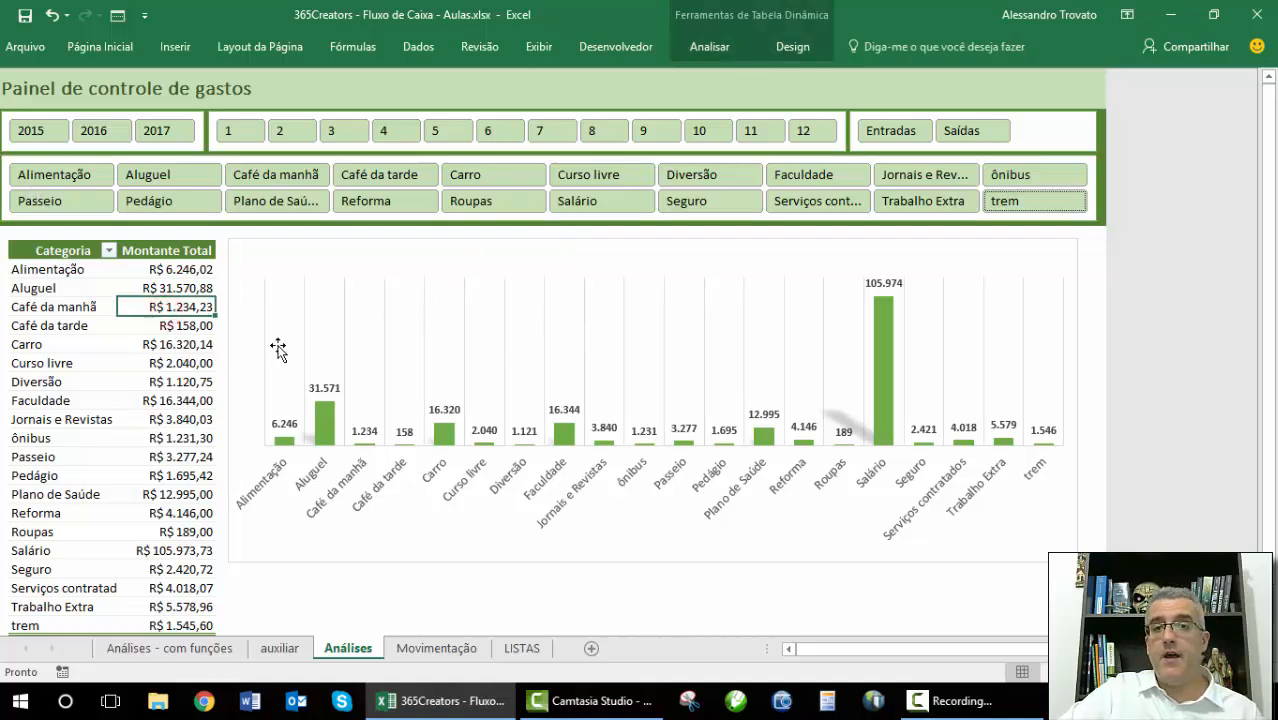
{"action": "left_click", "coordinate": [963, 133]}
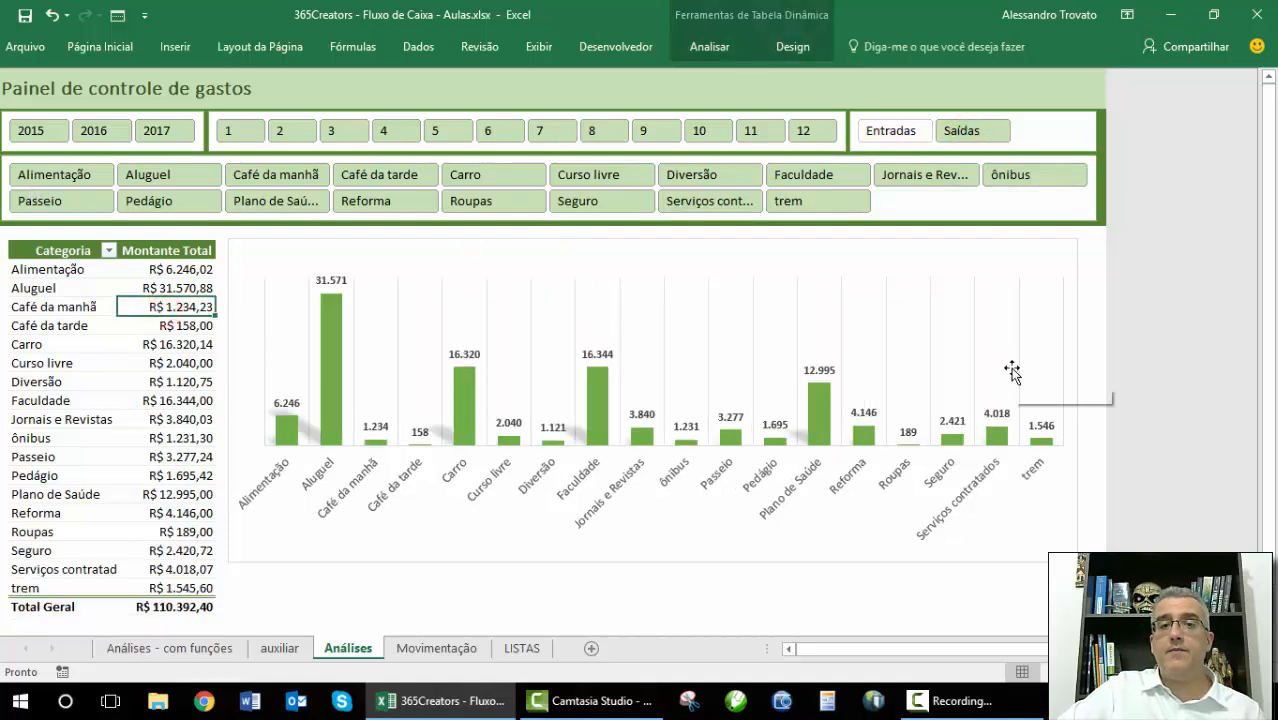
{"action": "left_click", "coordinate": [903, 134]}
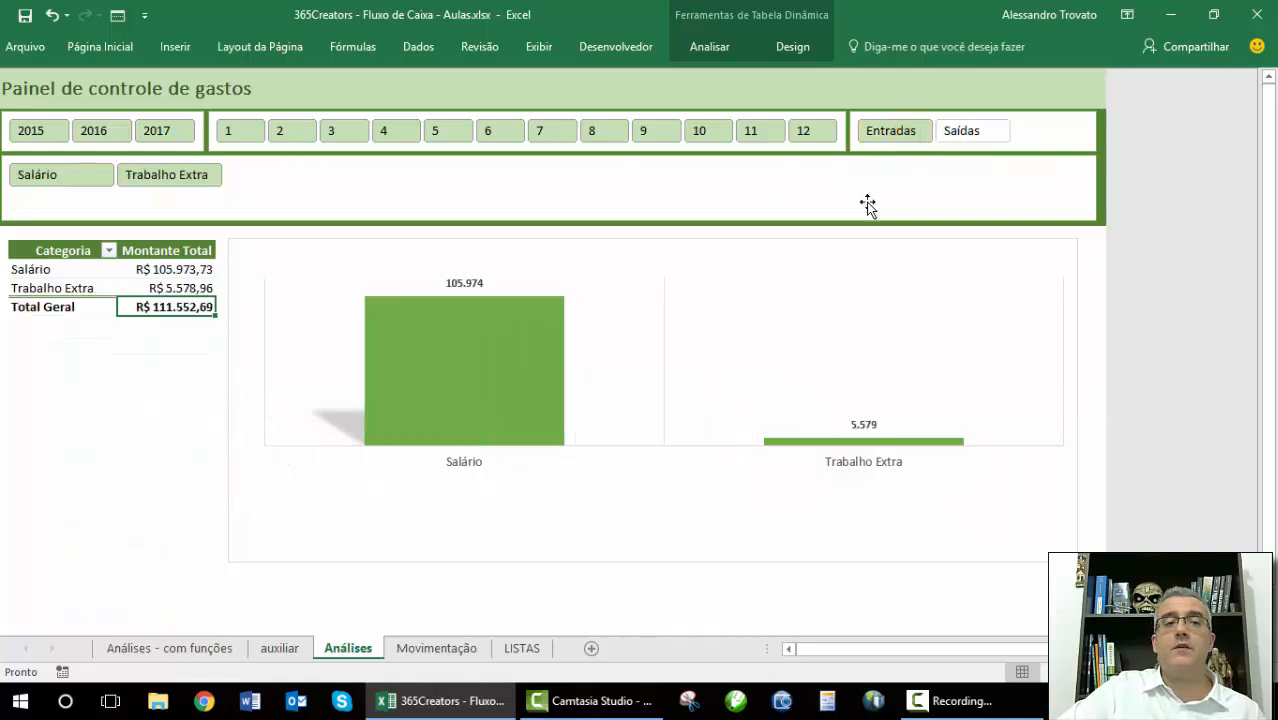
{"action": "left_click", "coordinate": [966, 131]}
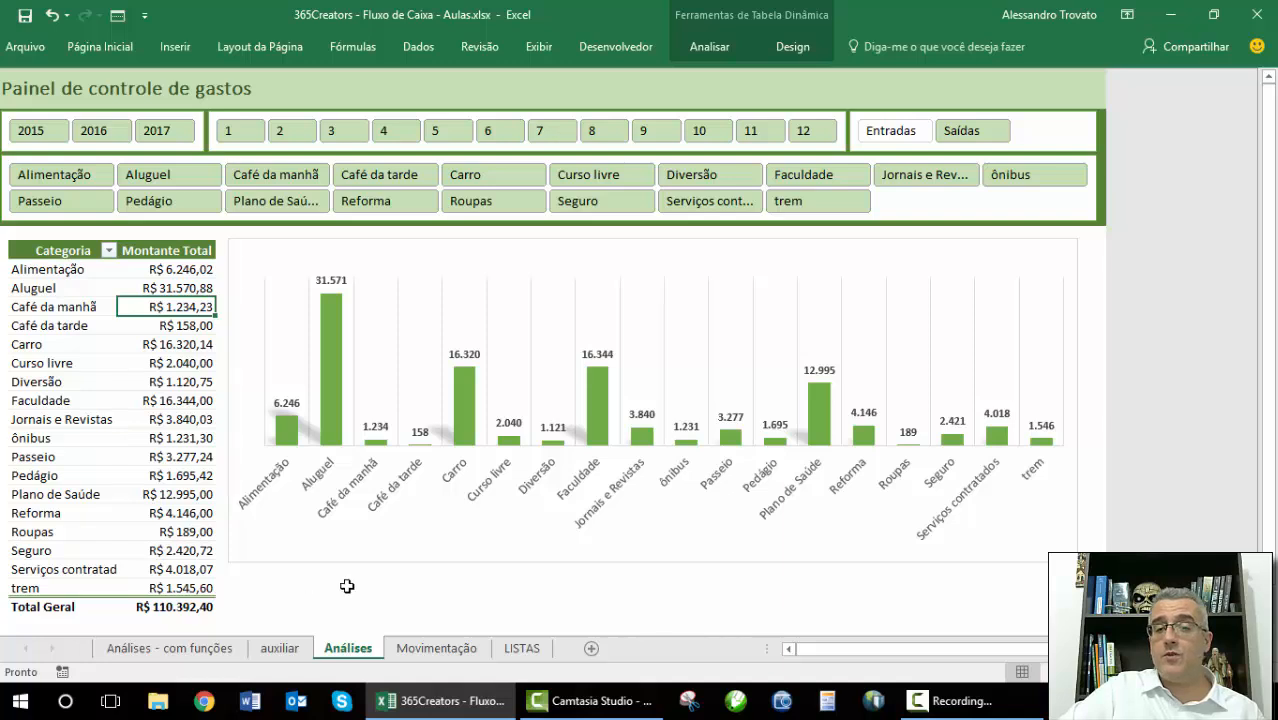
Remove the pivot chart's outline and extend the chart downward to a height of about 10.53 cm.
{"action": "left_click", "coordinate": [1050, 240]}
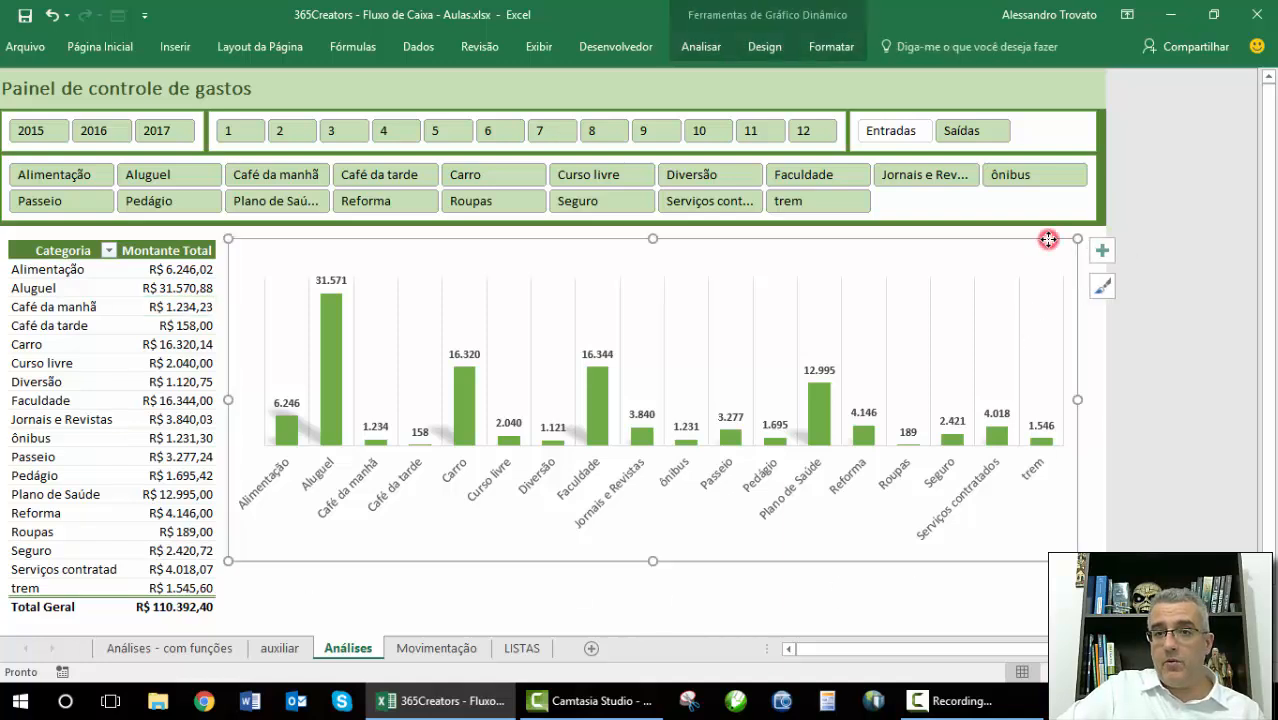
{"action": "left_click", "coordinate": [812, 46]}
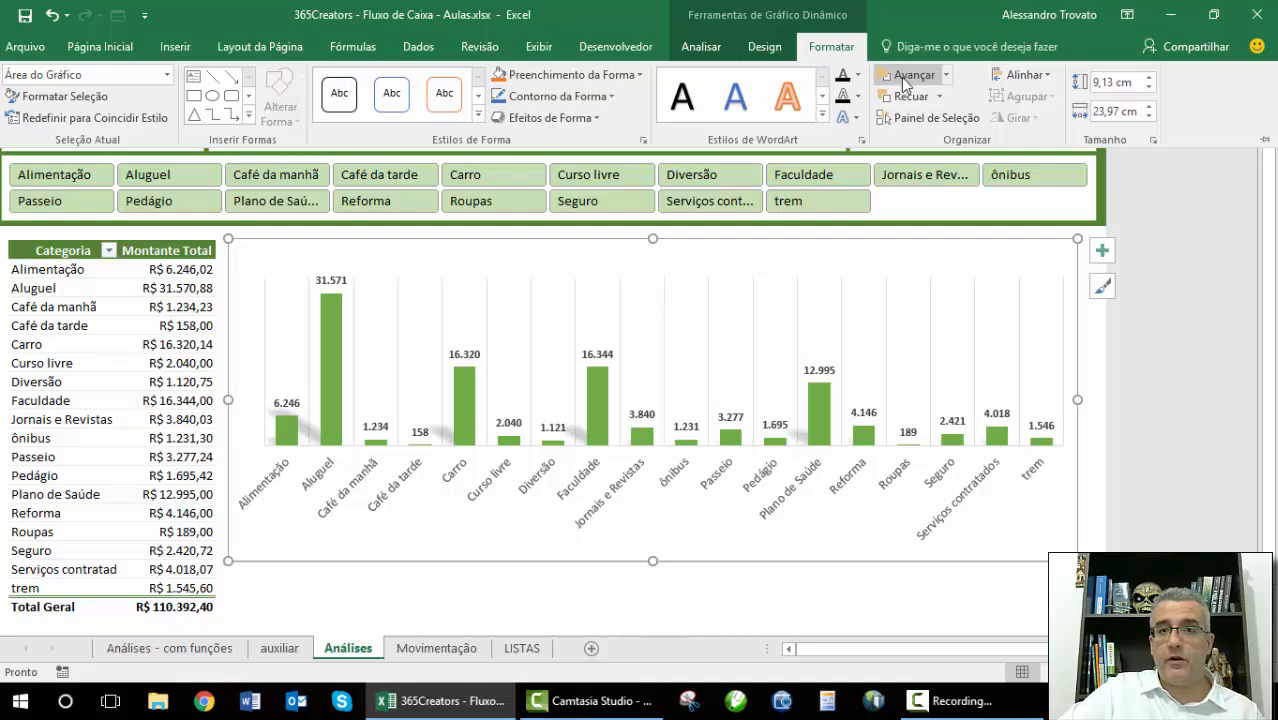
{"action": "left_click", "coordinate": [575, 97]}
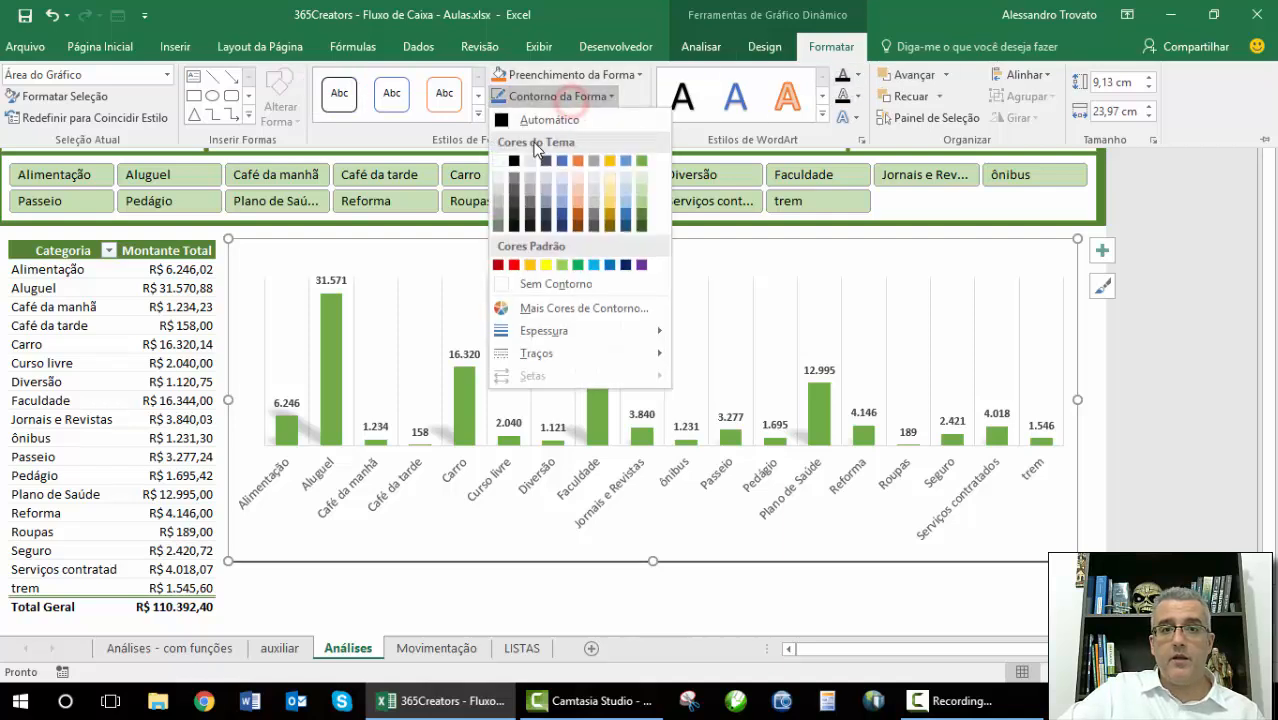
{"action": "left_click", "coordinate": [579, 605]}
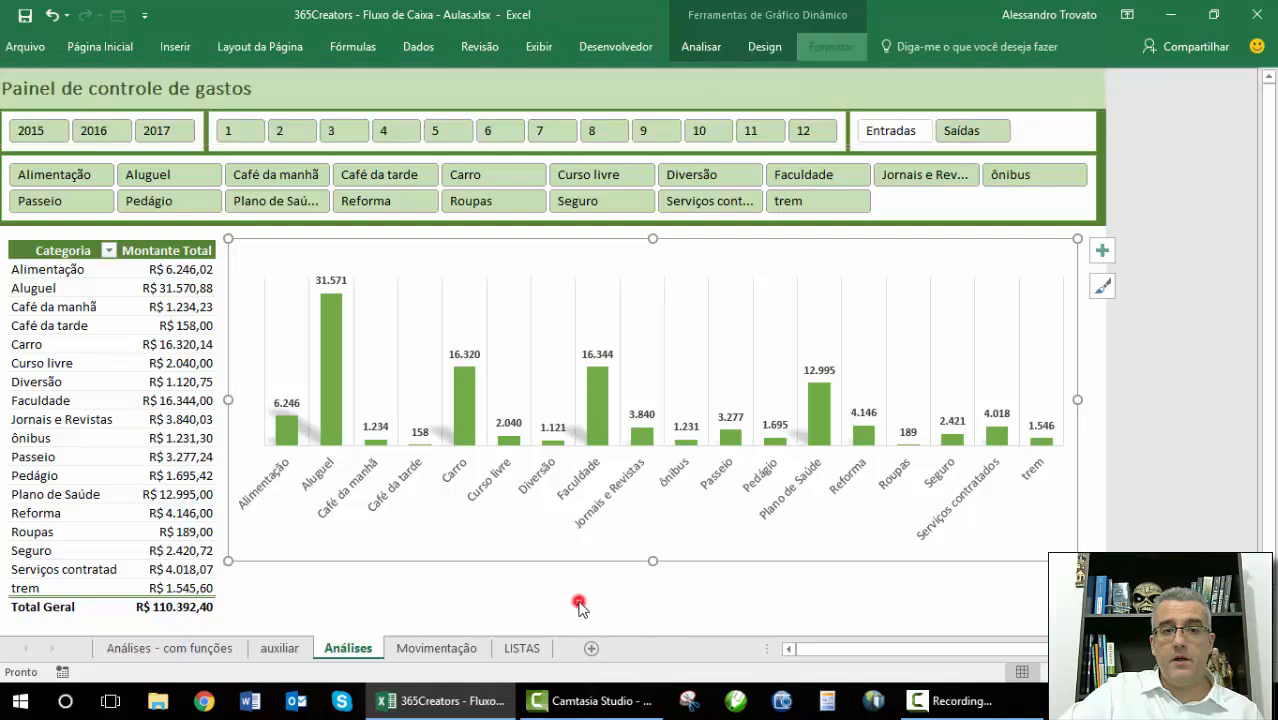
{"action": "left_click_drag", "start_coordinate": [653, 561], "coordinate": [652, 611]}
{"action": "left_click", "coordinate": [1092, 413]}
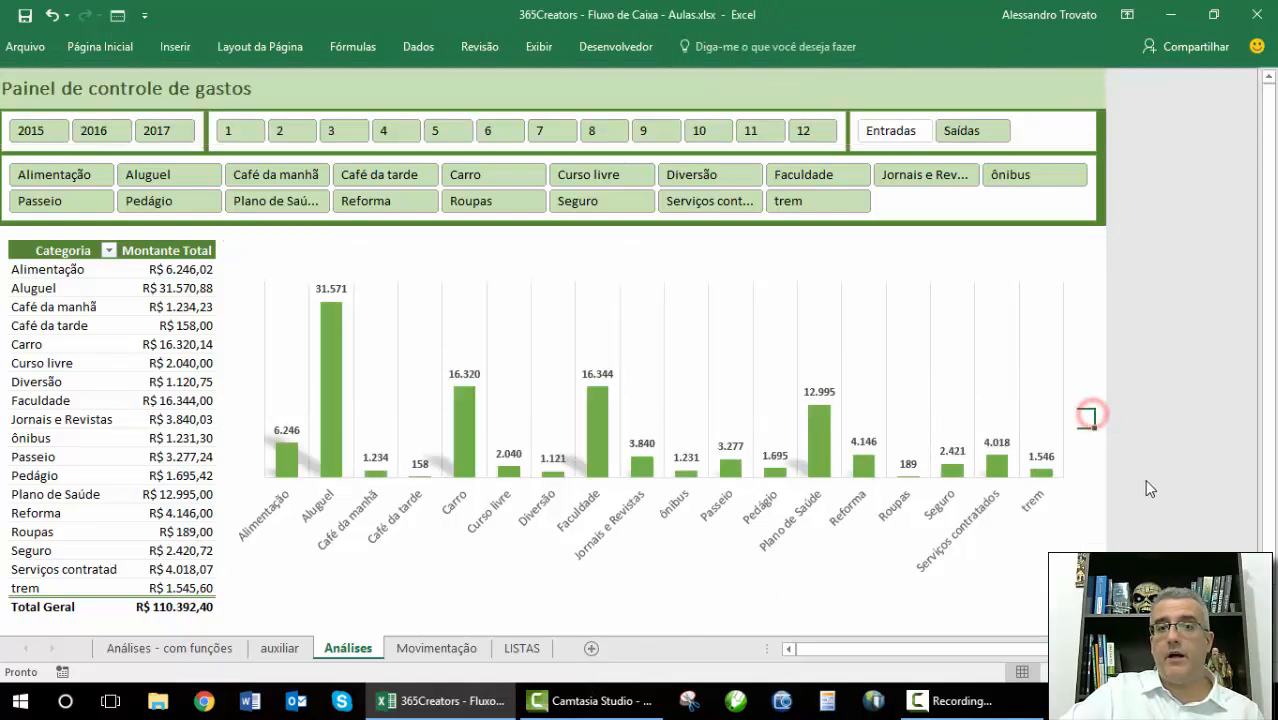
{"action": "left_click_drag", "start_coordinate": [1094, 273], "coordinate": [1087, 251]}
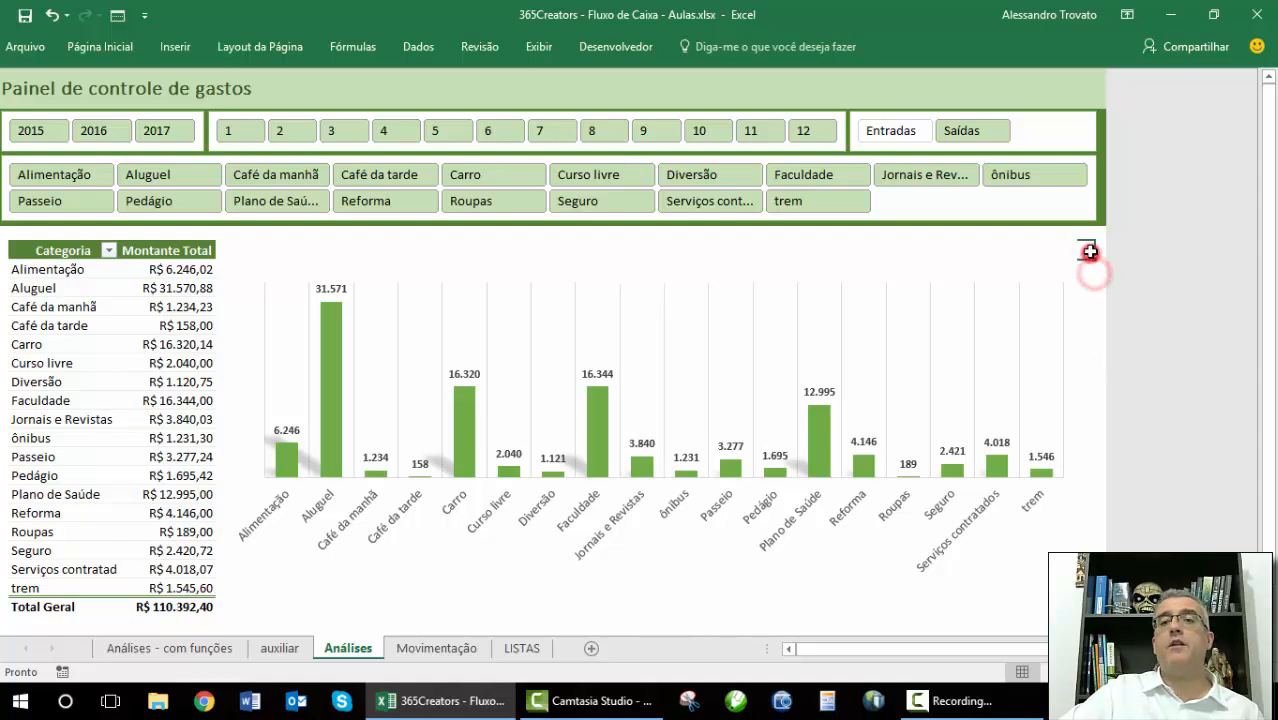
Set the pivot chart area's shape fill to no fill and check the chart against the sheet background.
{"action": "left_click", "coordinate": [1042, 242]}
{"action": "left_click", "coordinate": [725, 47]}
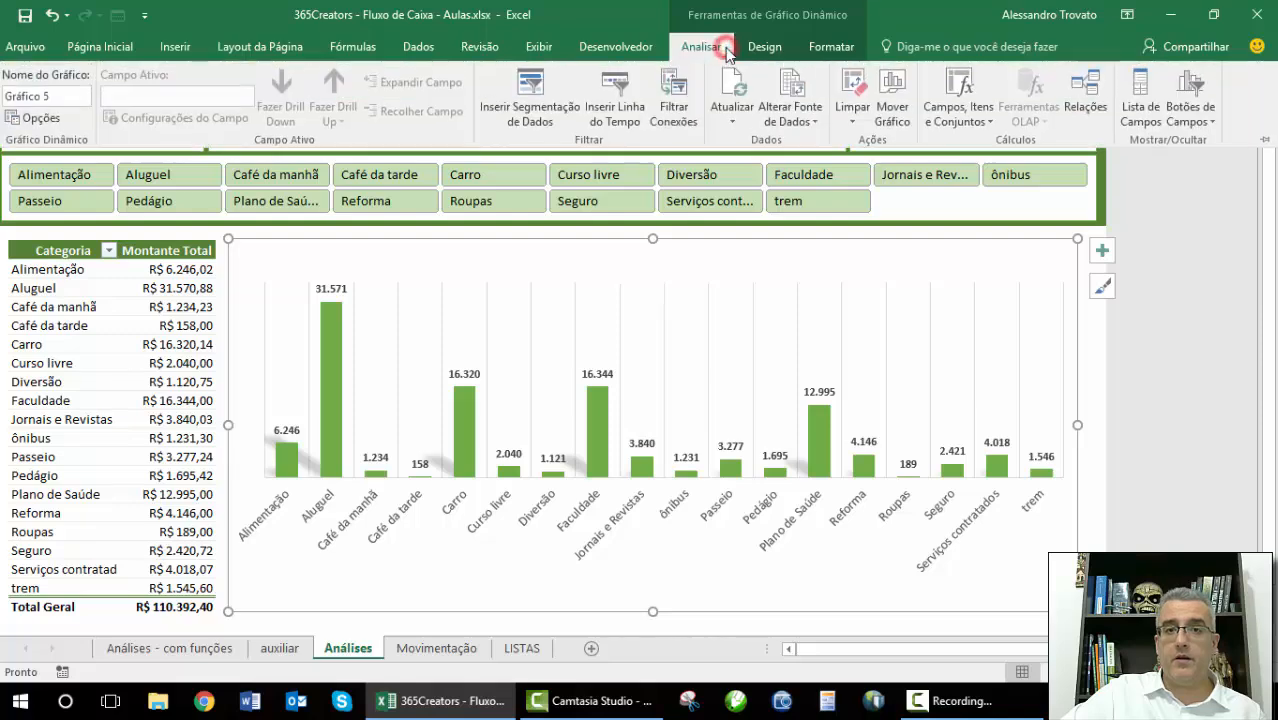
{"action": "left_click", "coordinate": [764, 47]}
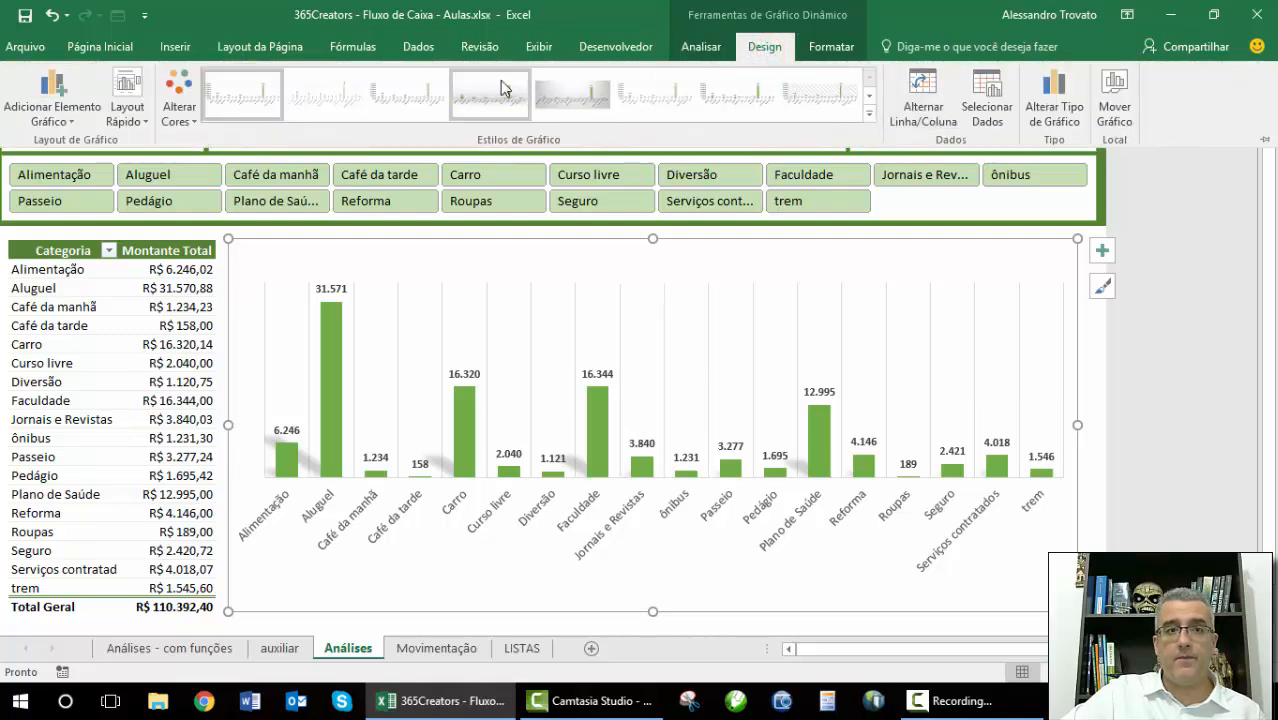
{"action": "left_click", "coordinate": [831, 47]}
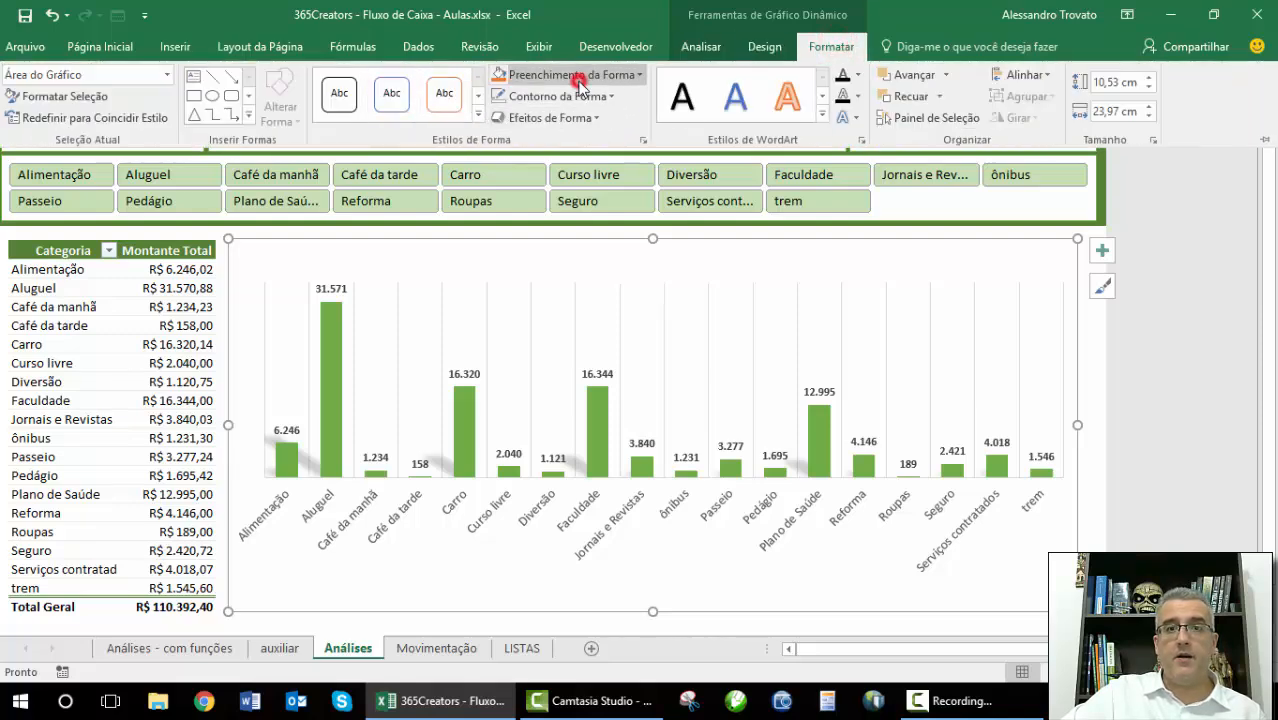
{"action": "left_click", "coordinate": [579, 75]}
{"action": "left_click", "coordinate": [560, 259]}
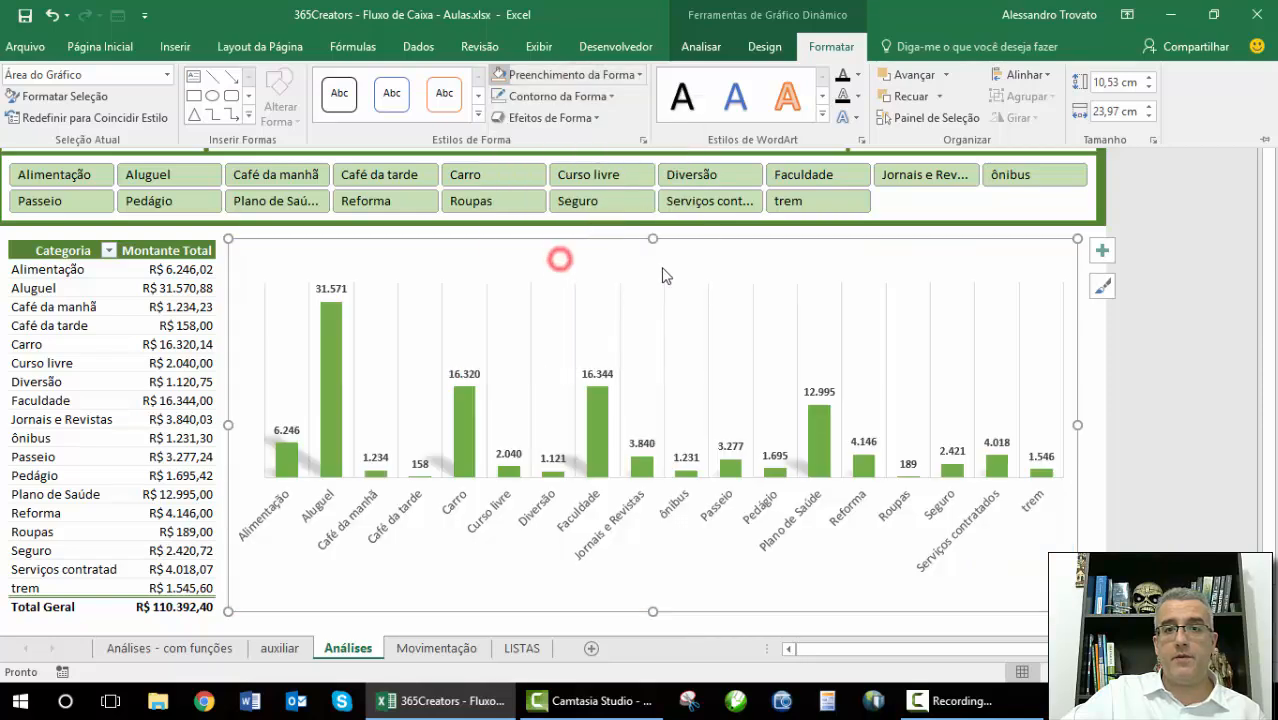
{"action": "left_click", "coordinate": [978, 624]}
{"action": "left_click", "coordinate": [1088, 563]}
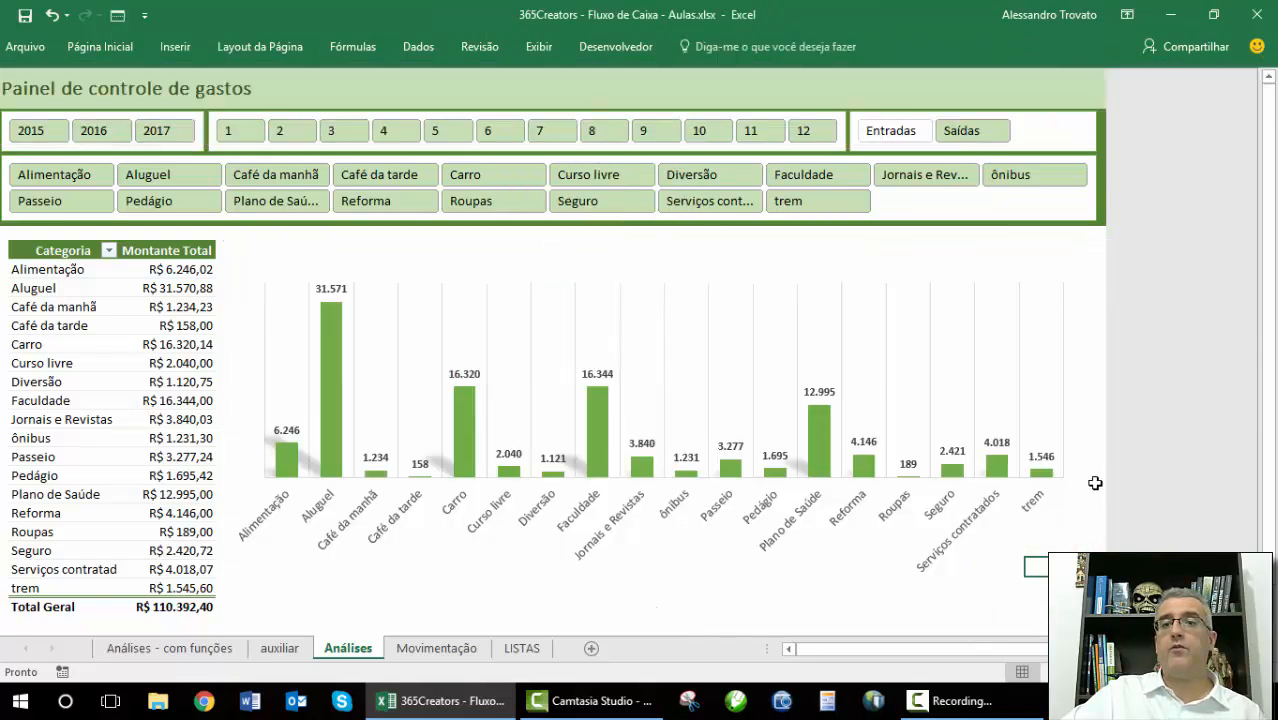
{"action": "left_click", "coordinate": [304, 251]}
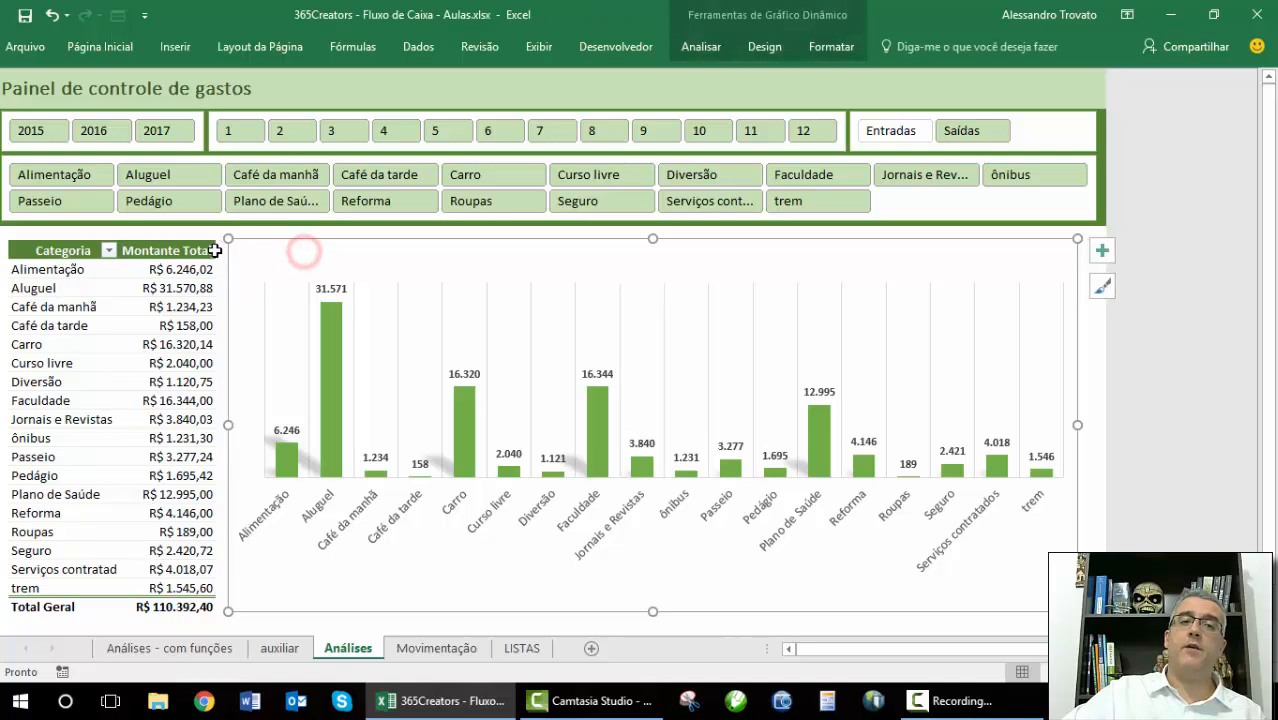
Deselect the pivot chart by selecting a cell above the pivot table, and save the workbook.
{"action": "left_click", "coordinate": [122, 237]}
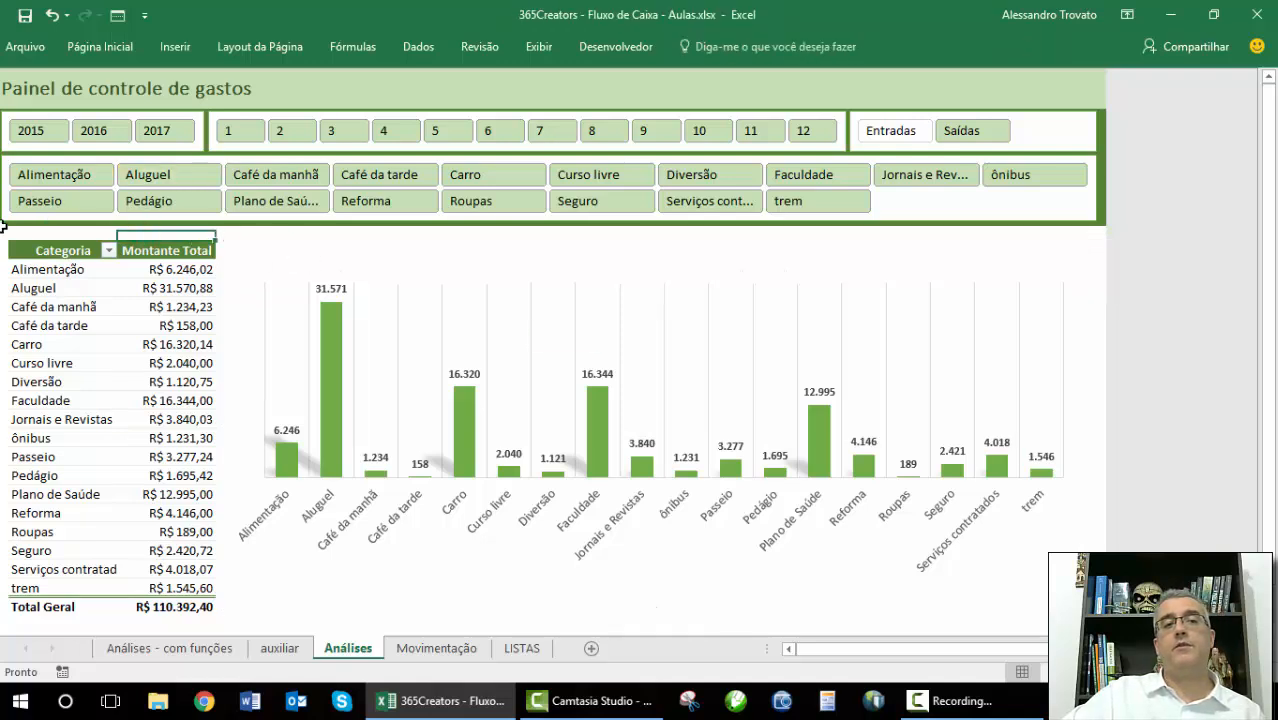
{"action": "left_click", "coordinate": [18, 230]}
{"action": "left_click", "coordinate": [29, 20]}
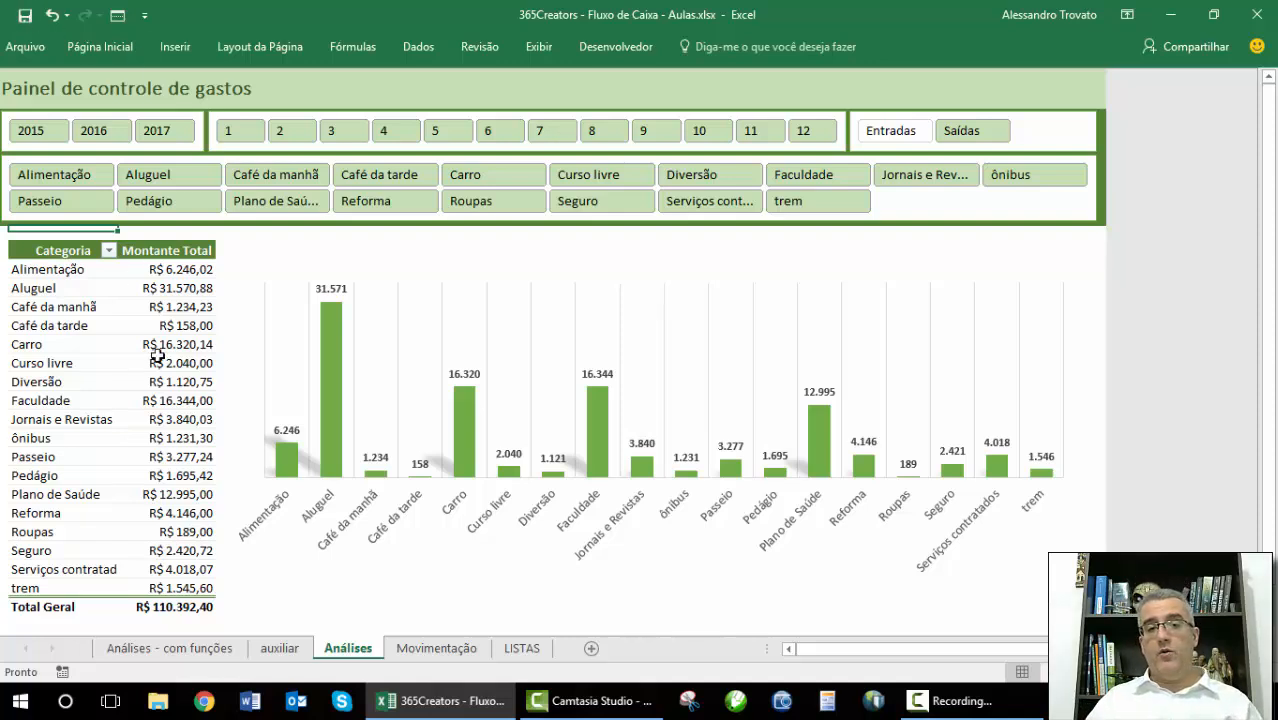
Review the Movimentação, LISTAS and auxiliar sheets that support the dashboard, and return to the Análises sheet.
{"action": "left_click", "coordinate": [437, 648]}
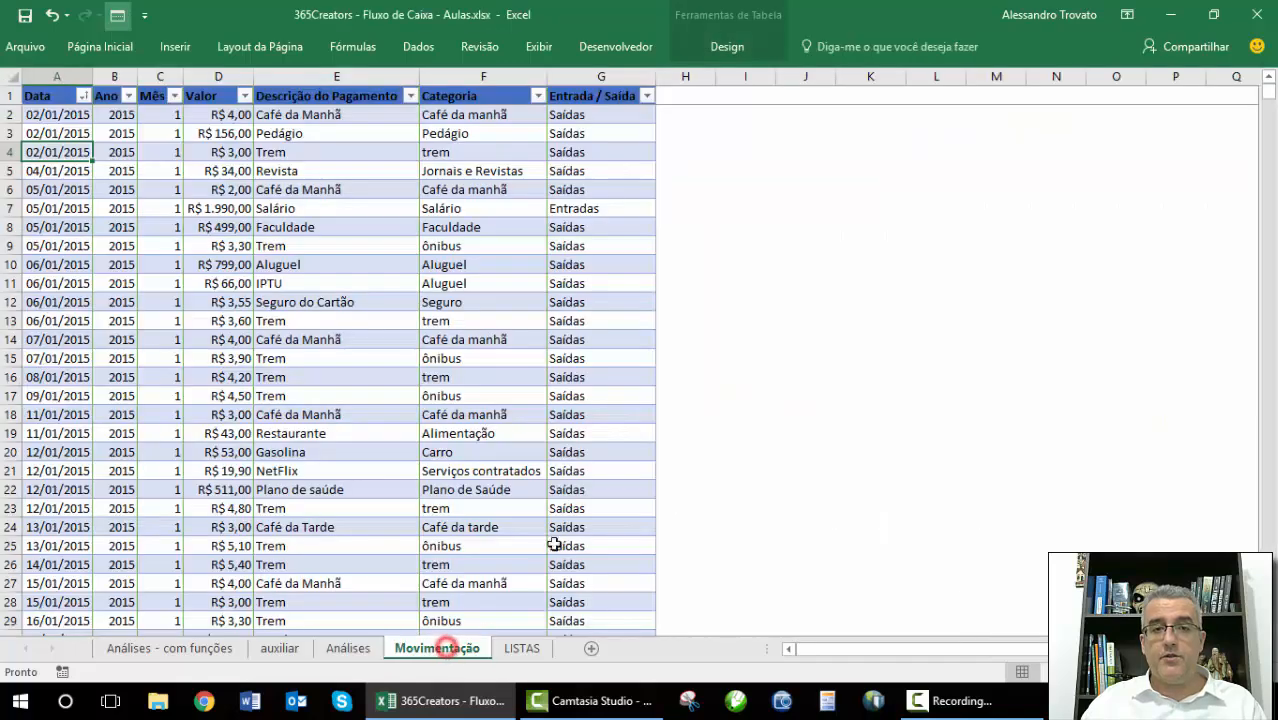
{"action": "left_click", "coordinate": [413, 340]}
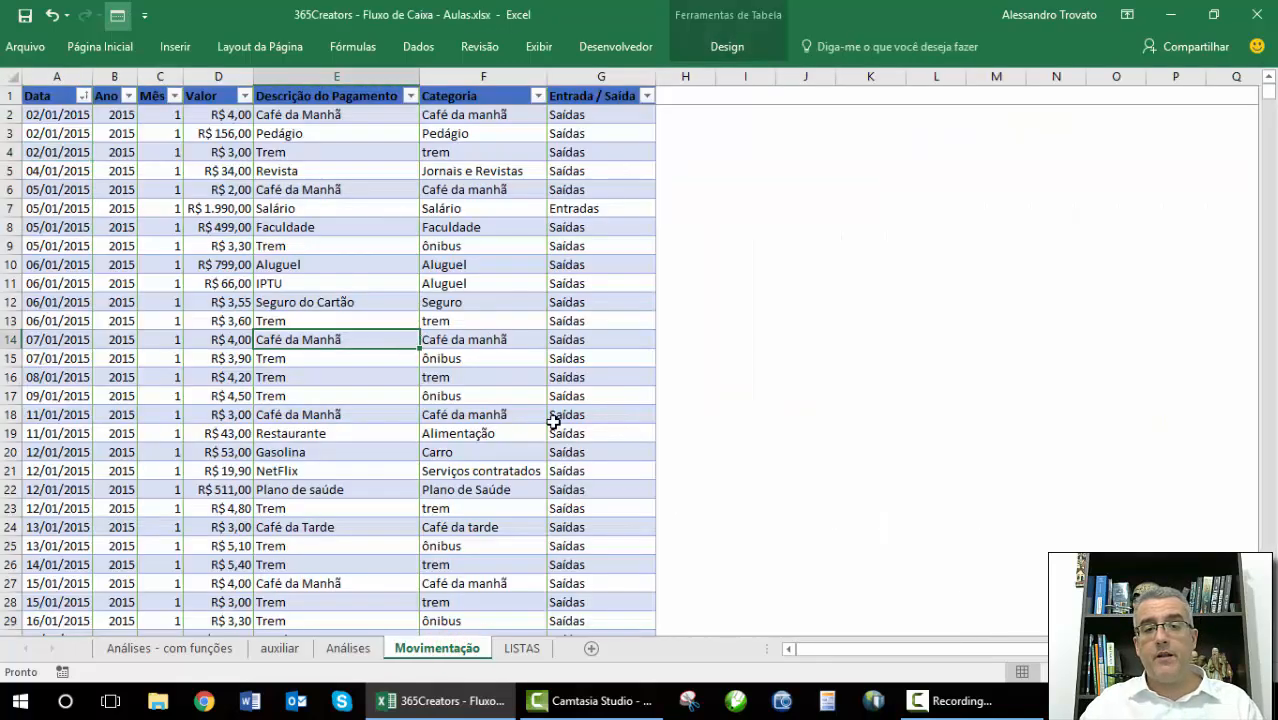
{"action": "left_click", "coordinate": [522, 648]}
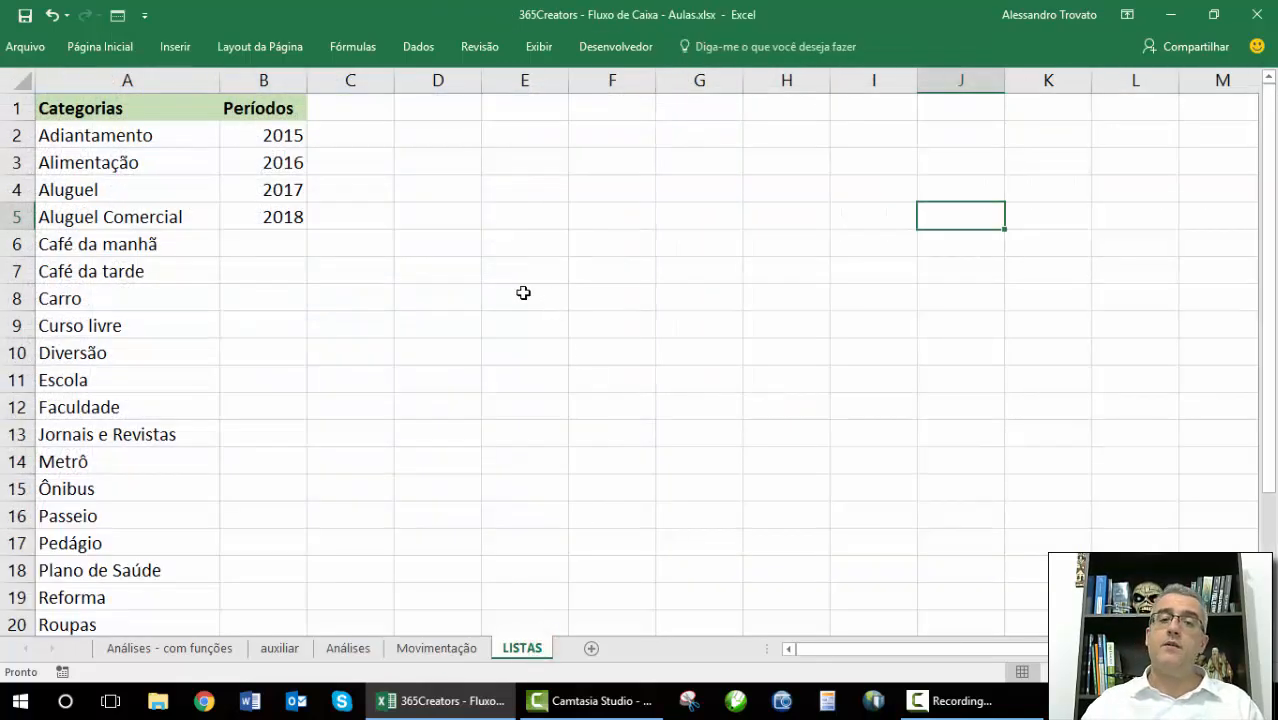
{"action": "key", "text": "ctrl+Page_Up"}
{"action": "key", "text": "ctrl+Page_Up"}
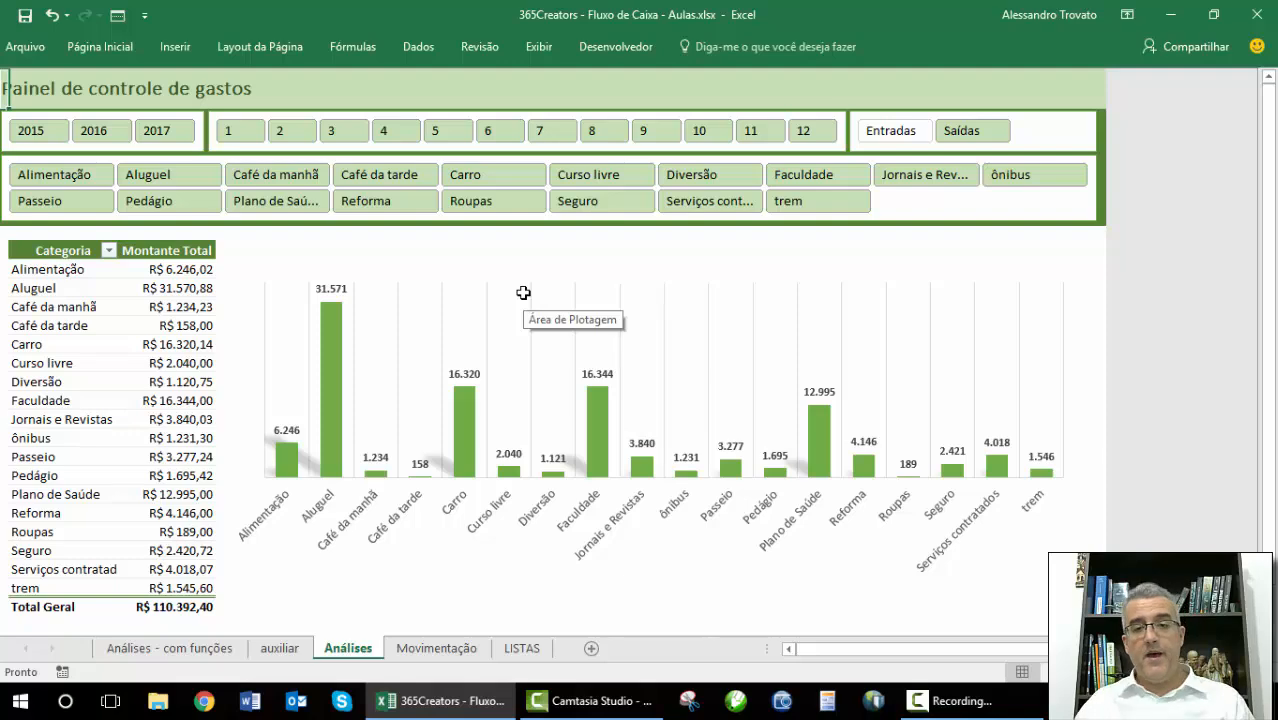
{"action": "key", "text": "ctrl+Page_Up"}
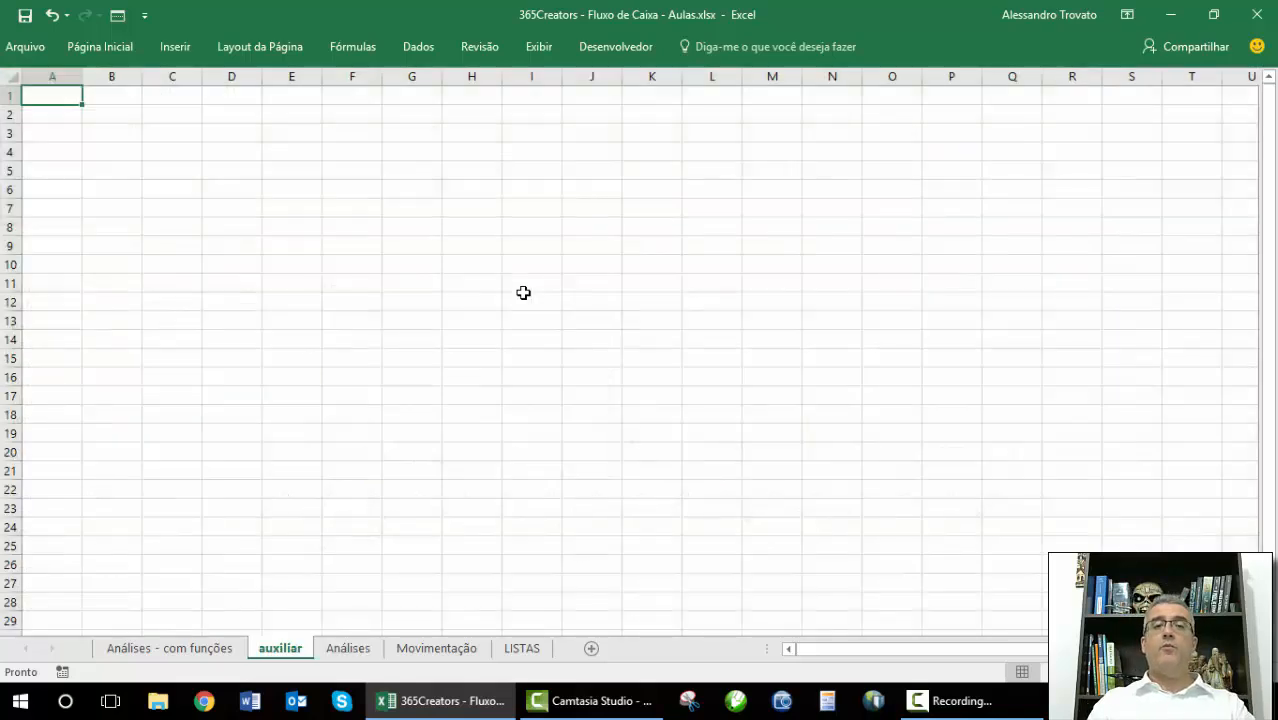
{"action": "key", "text": "ctrl+Page_Up"}
{"action": "key", "text": "ctrl+Page_Down"}
{"action": "key", "text": "ctrl+Page_Down"}
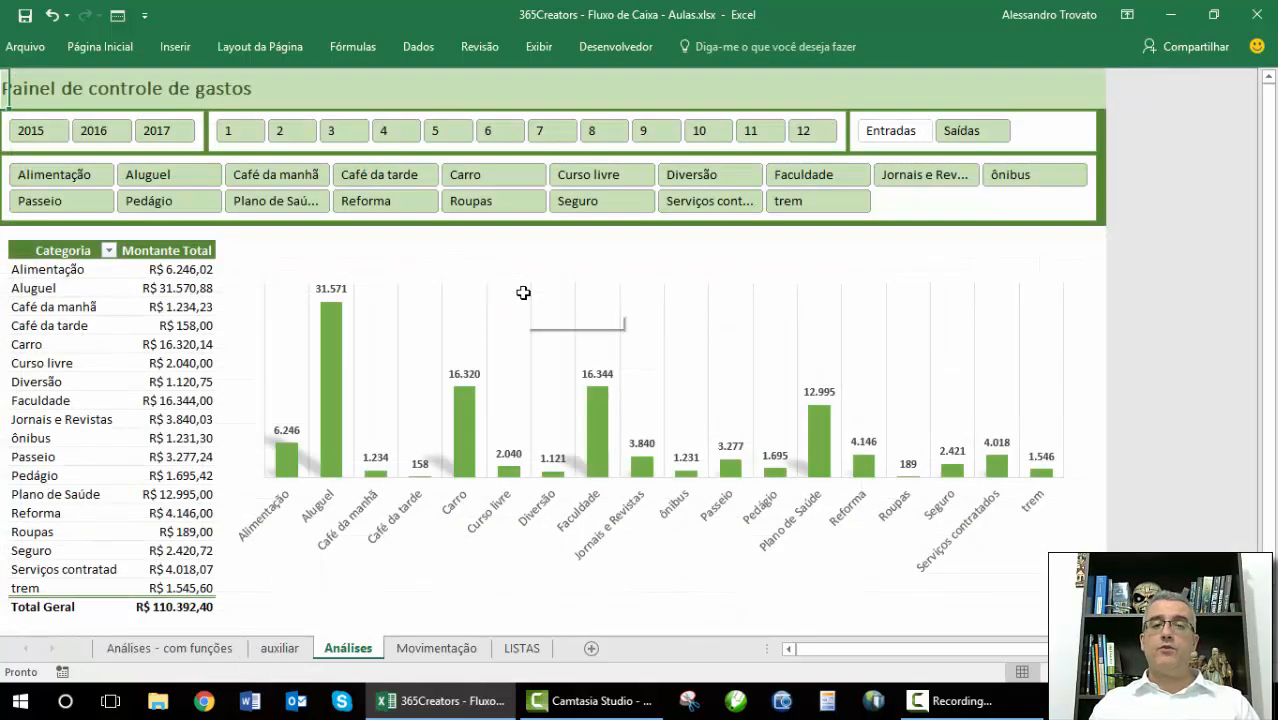
{"action": "left_click", "coordinate": [90, 287]}
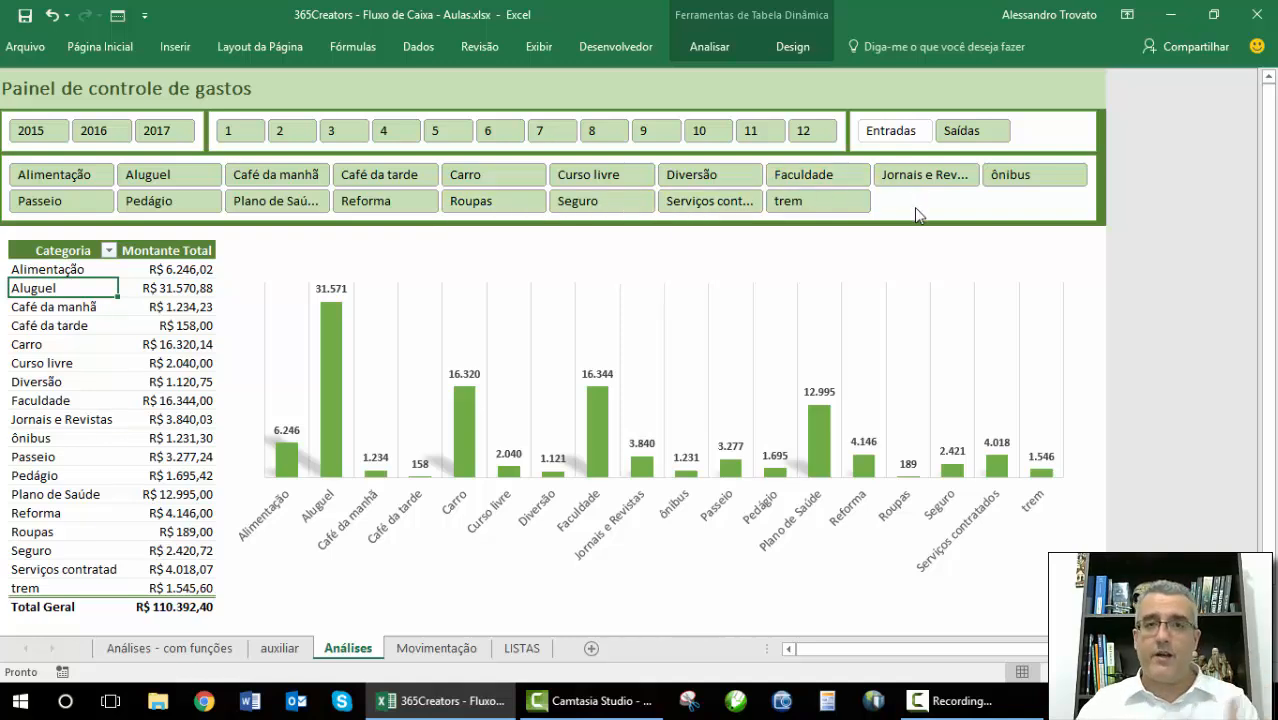
{"action": "left_click", "coordinate": [226, 341]}
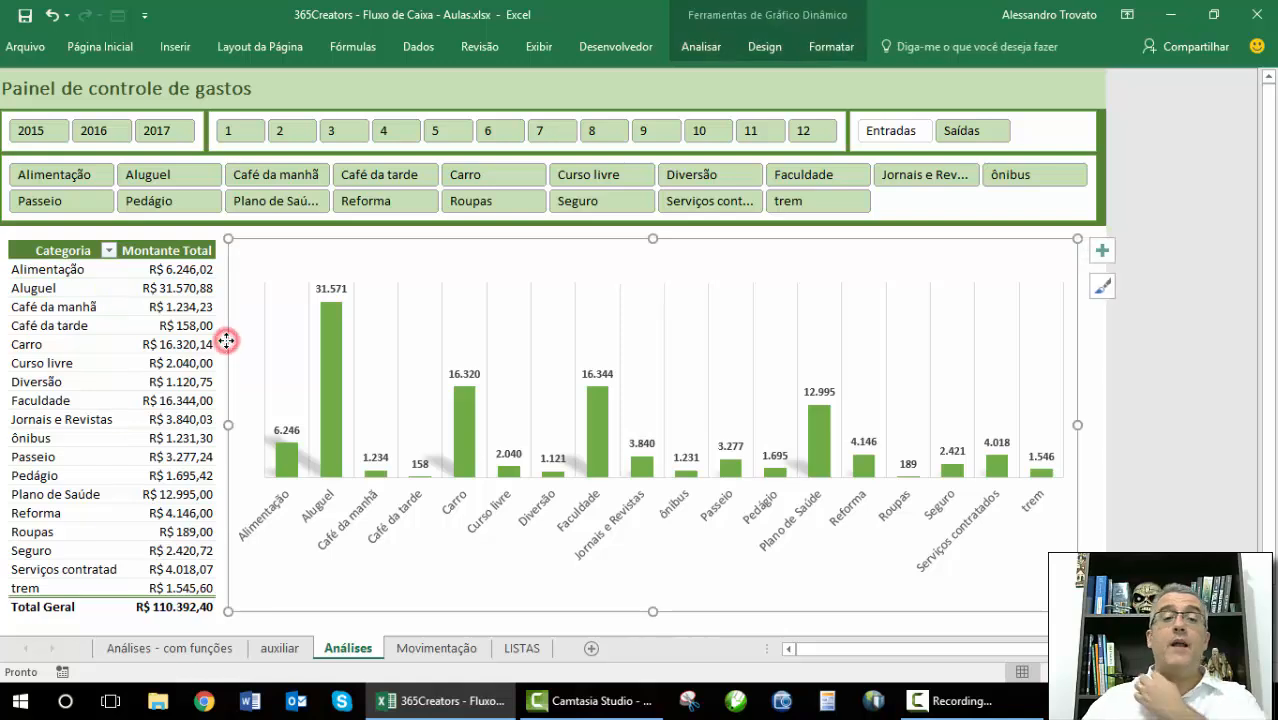
{"action": "left_click", "coordinate": [46, 328]}
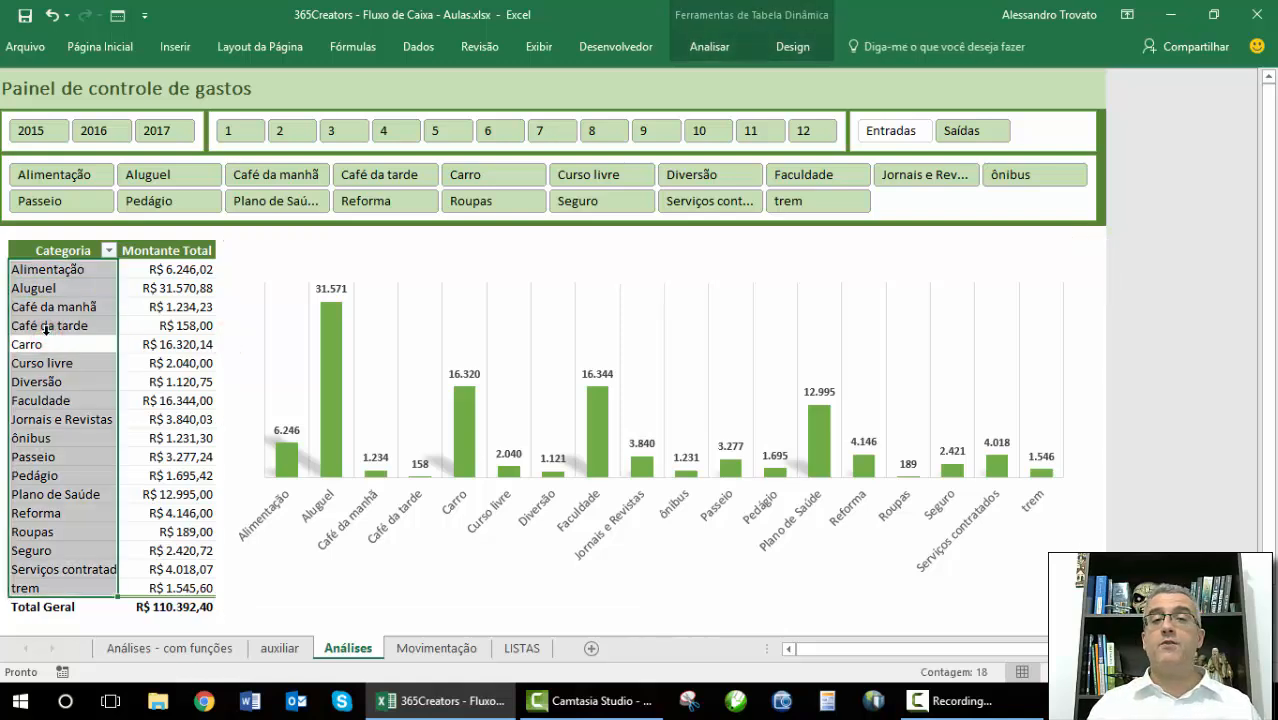